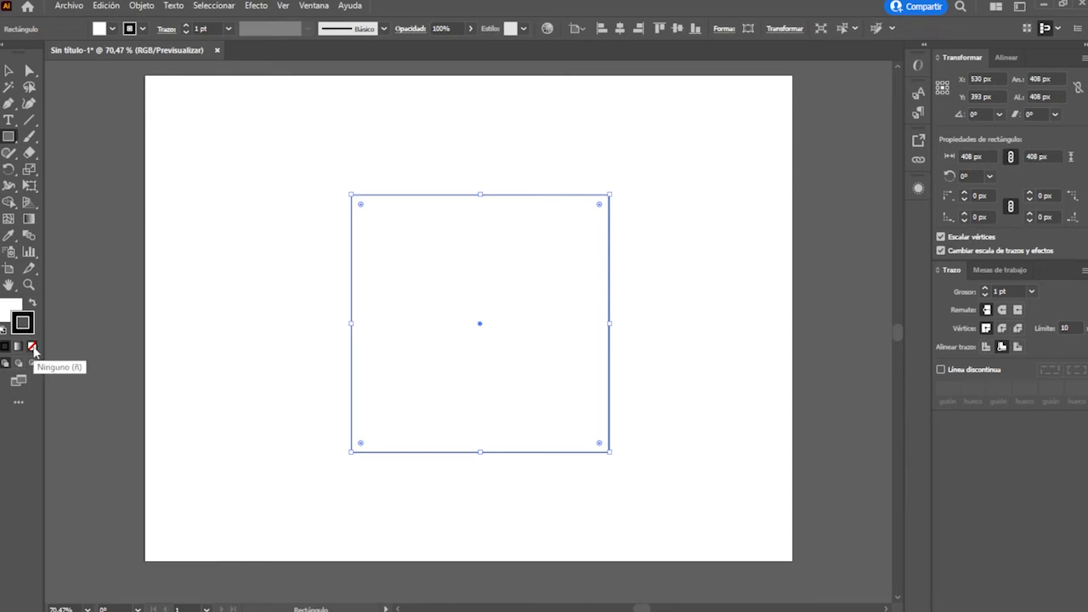
# Remove the square's stroke, fill it with red FF0303, and close the floating color panels
pyautogui.click(32, 346)
pyautogui.doubleClick(11, 308)
pyautogui.moveTo(475, 232); pyautogui.dragTo(591, 191)
pyautogui.moveTo(533, 209); pyautogui.dragTo(533, 207)
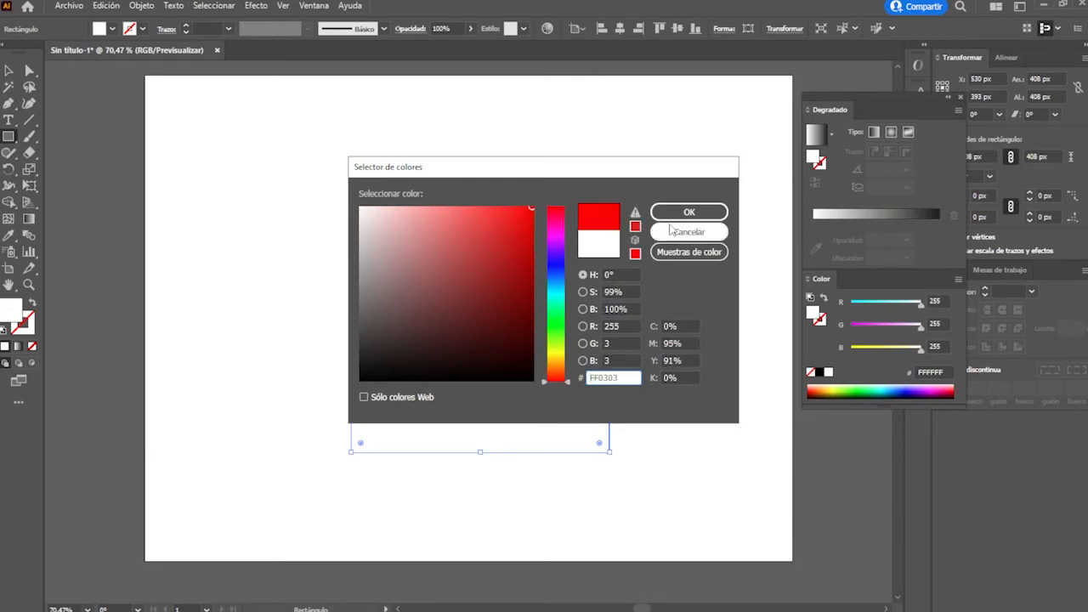
pyautogui.click(665, 213)
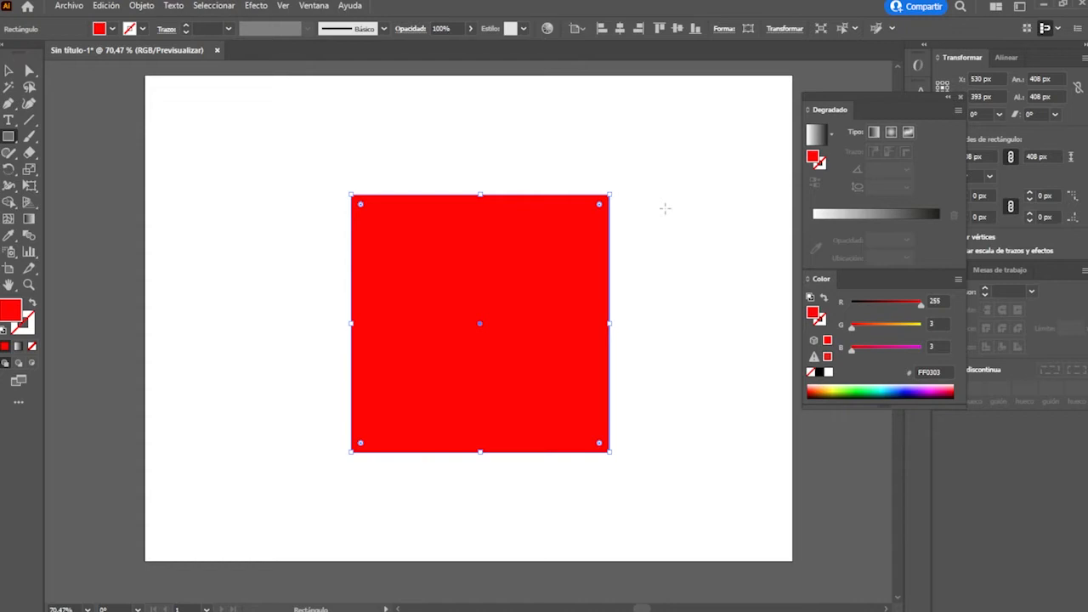
pyautogui.click(960, 97)
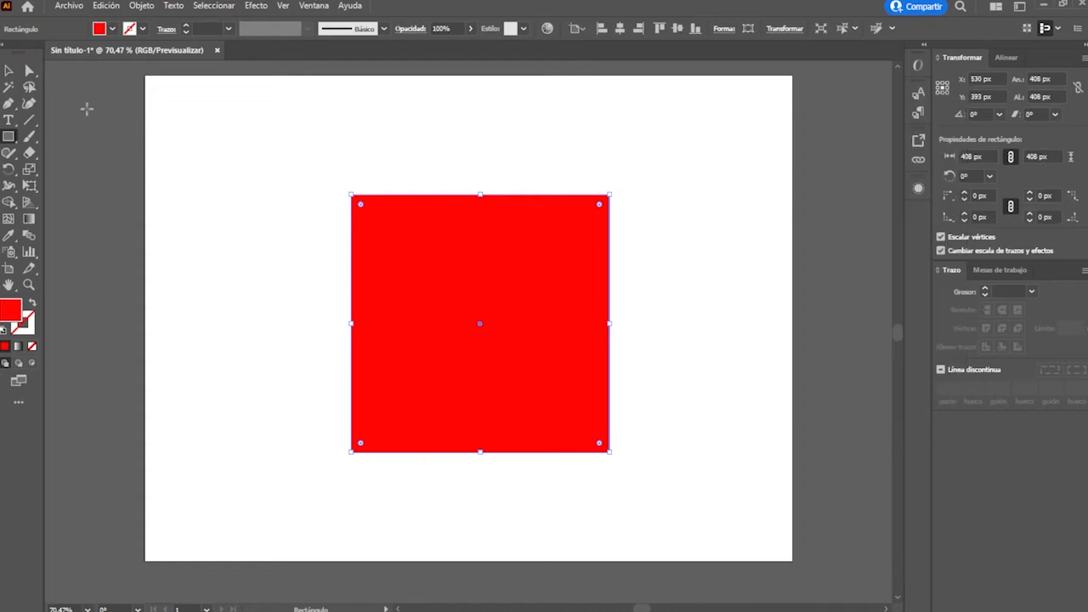
# Apply the classic 3D effect Extrusión y biselado to the red square
pyautogui.click(263, 12)
pyautogui.moveTo(301, 88)
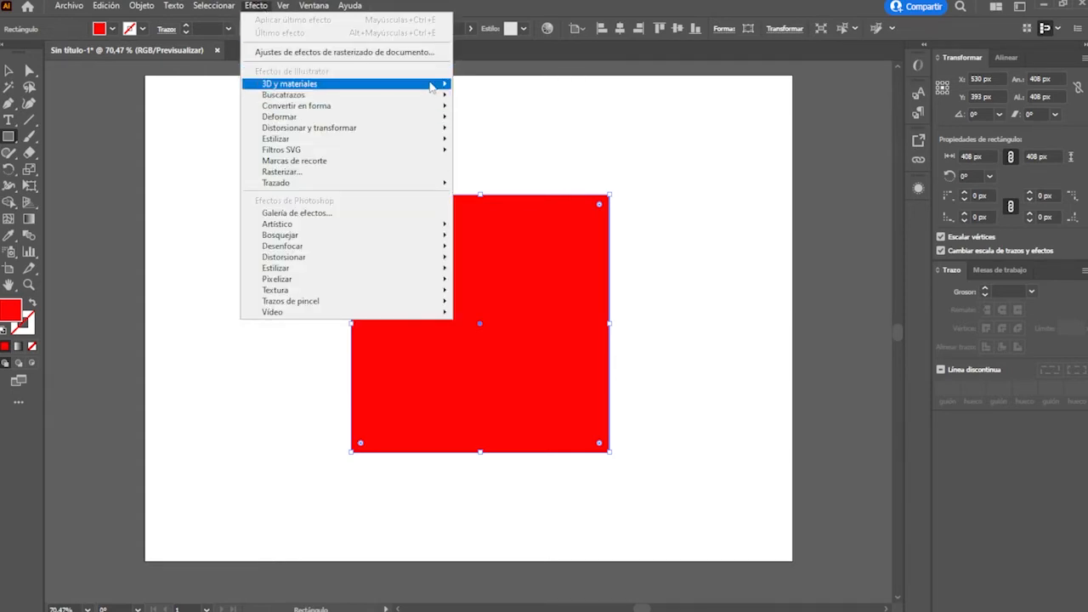
pyautogui.moveTo(522, 164)
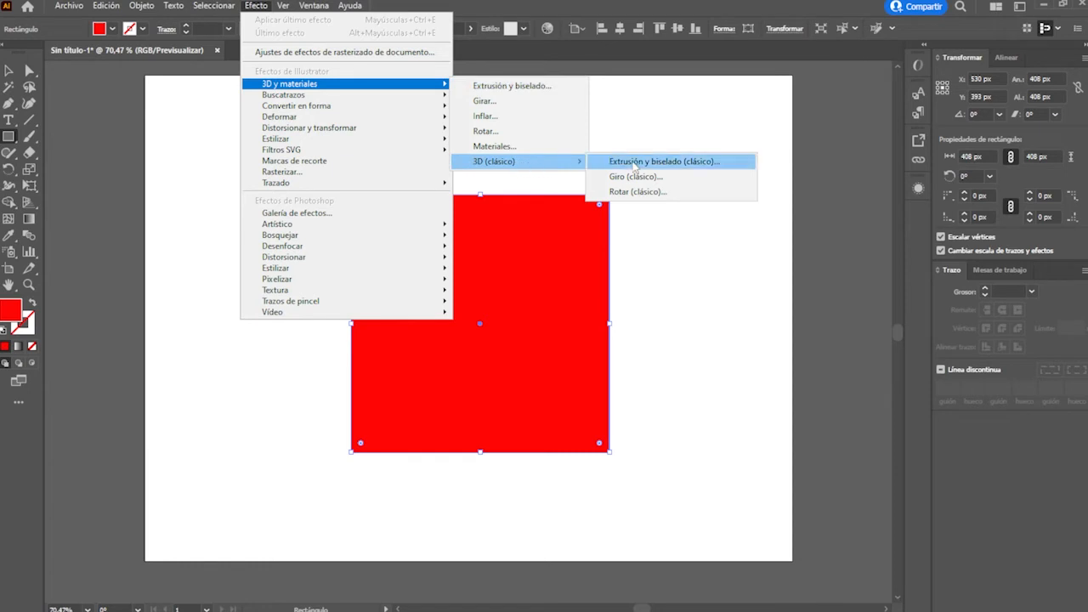
pyautogui.click(668, 164)
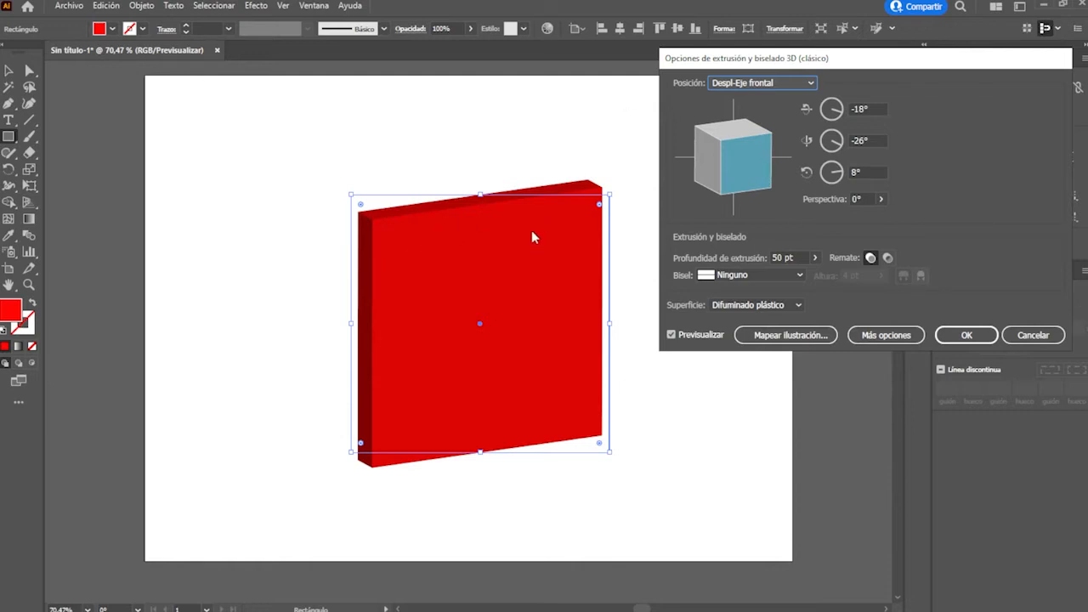
# Try the Despl-Eje izquierdo position preset, then rotate the extrusion freely to about -161°, -14° and 162°
pyautogui.moveTo(716, 160)
pyautogui.mouseDown()
pyautogui.moveTo(747, 164)
pyautogui.moveTo(736, 146)
pyautogui.moveTo(733, 166)
pyautogui.moveTo(725, 147)
pyautogui.mouseUp()
pyautogui.click(770, 83)
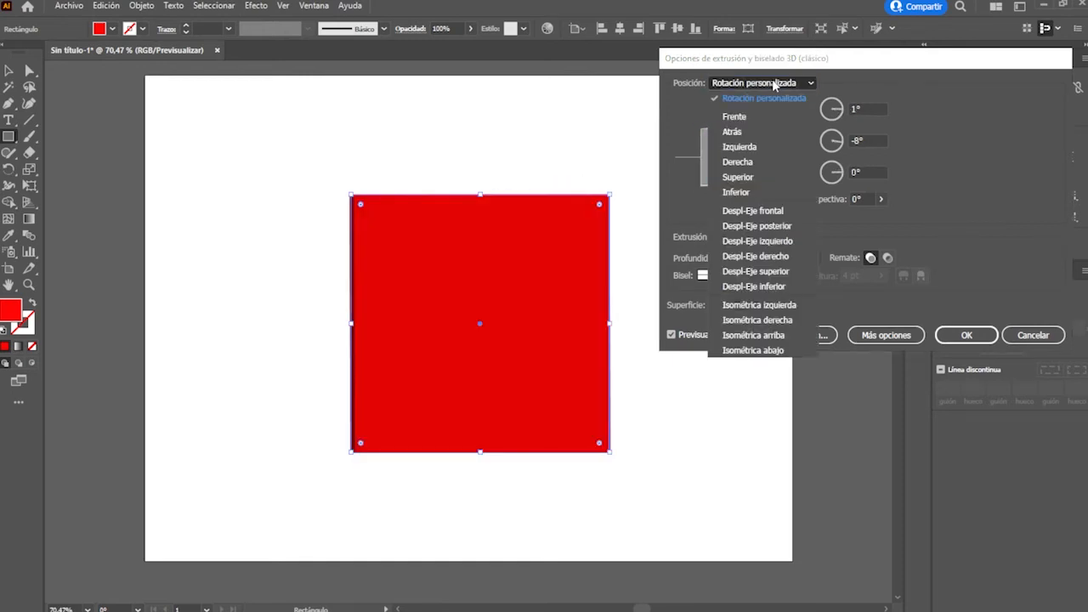
pyautogui.click(738, 241)
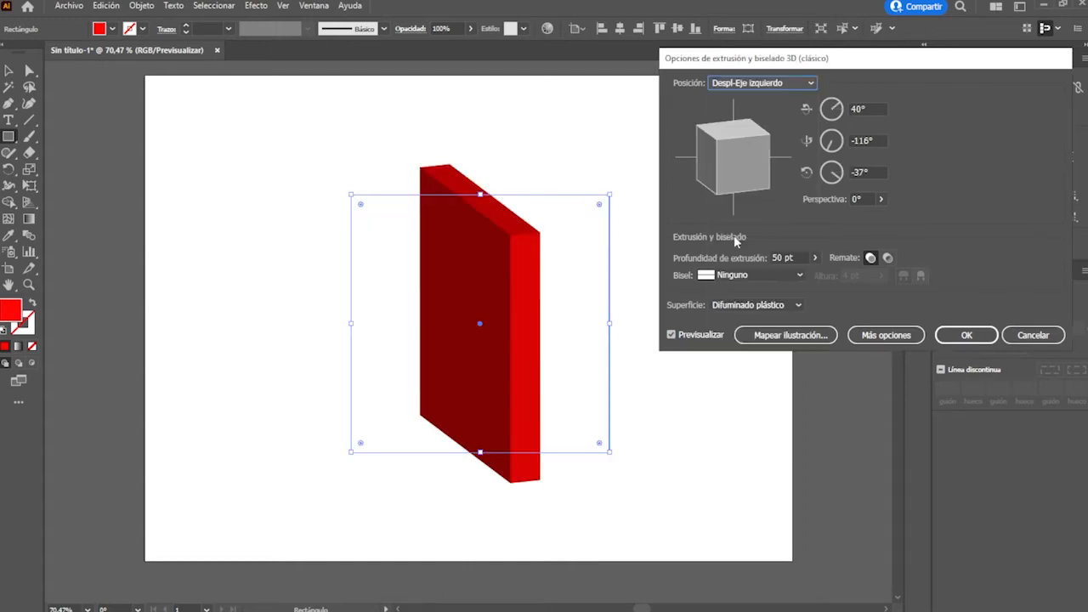
pyautogui.click(721, 152)
pyautogui.moveTo(720, 151); pyautogui.dragTo(754, 153)
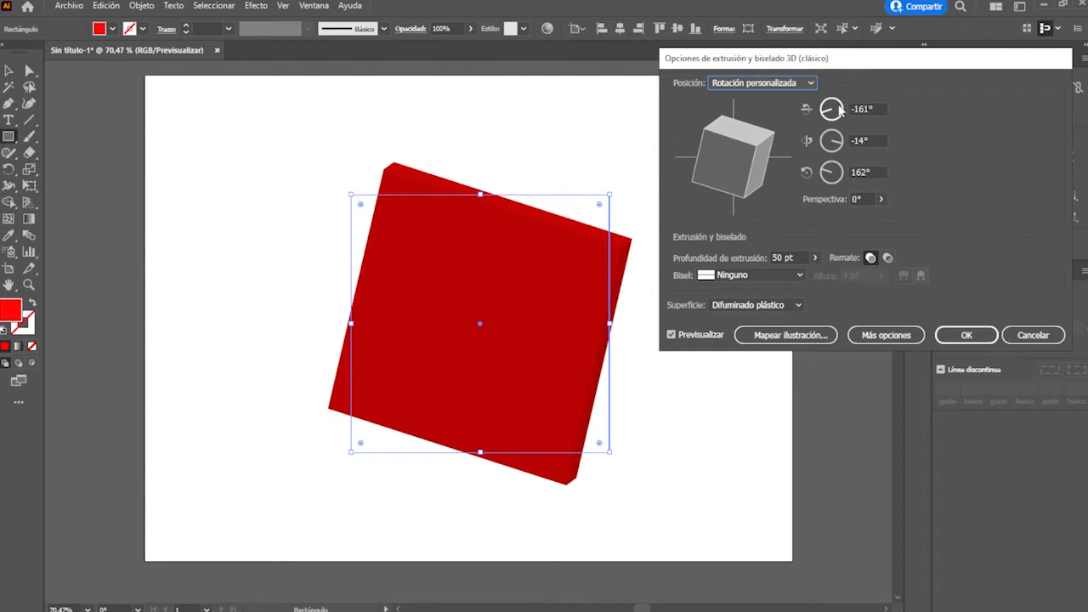
# Adjust the rotation around the three axes individually to 28°, 32° and -4°
pyautogui.click(838, 112)
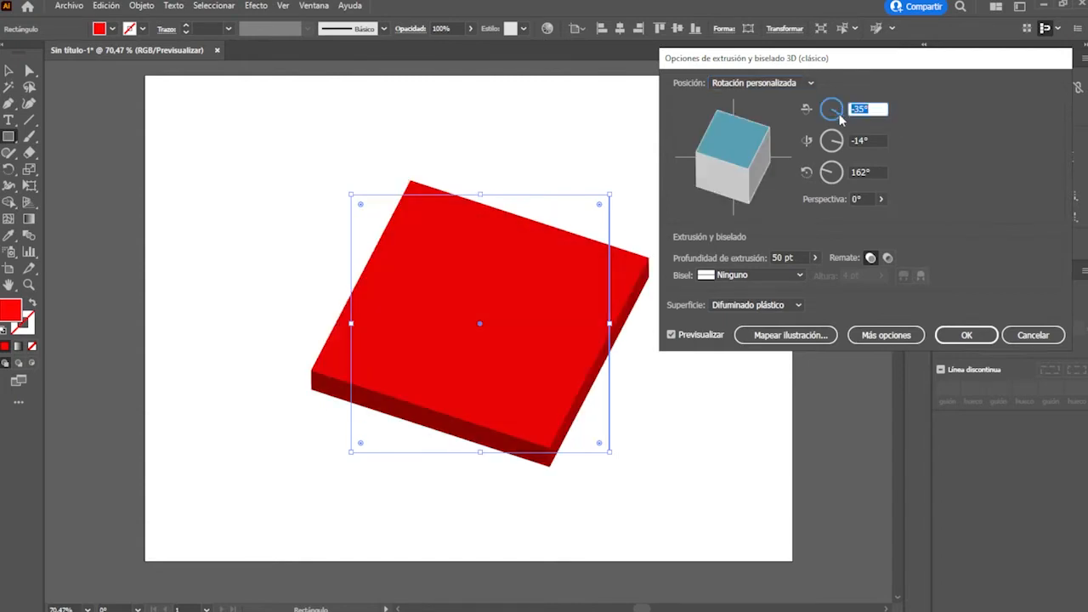
pyautogui.click(839, 104)
pyautogui.click(840, 144)
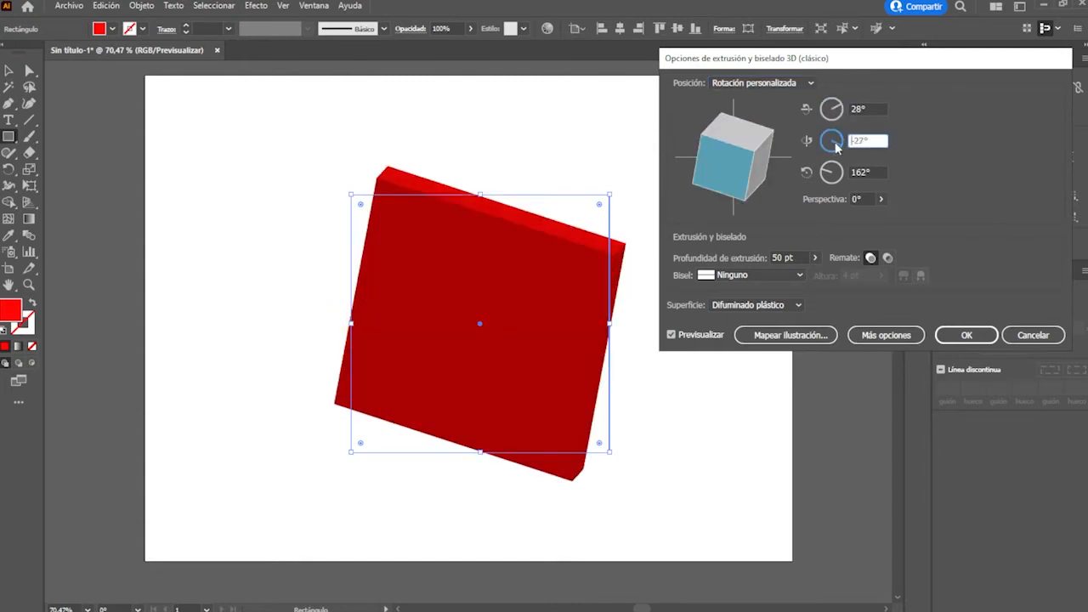
pyautogui.click(840, 144)
pyautogui.click(841, 173)
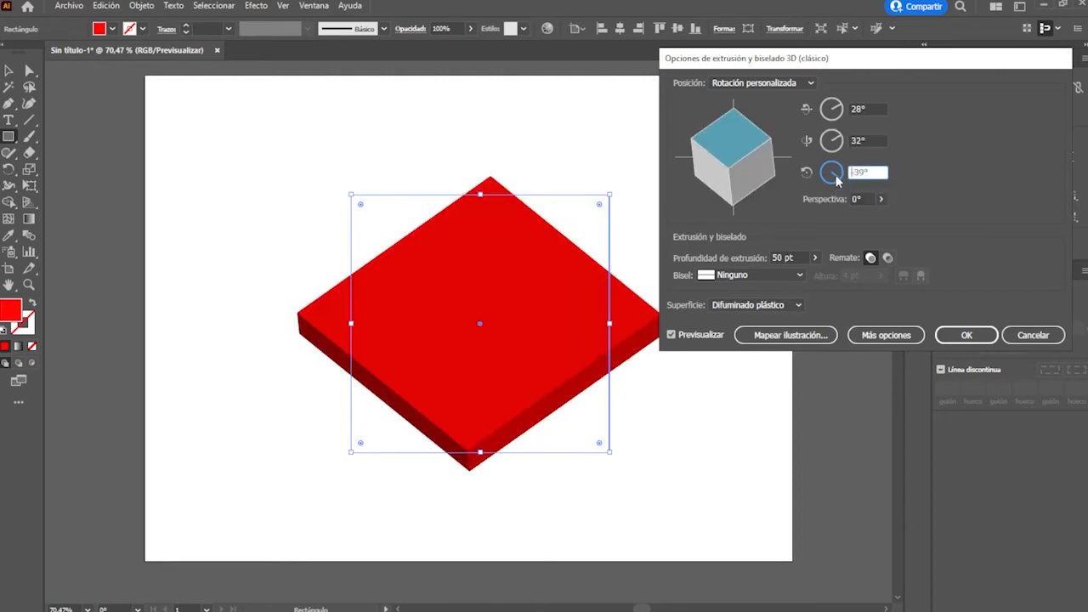
# Try varying the perspective, return it to 0°, and rotate the extrusion freely to about 11°, 19° and -9°
pyautogui.click(882, 201)
pyautogui.click(857, 211)
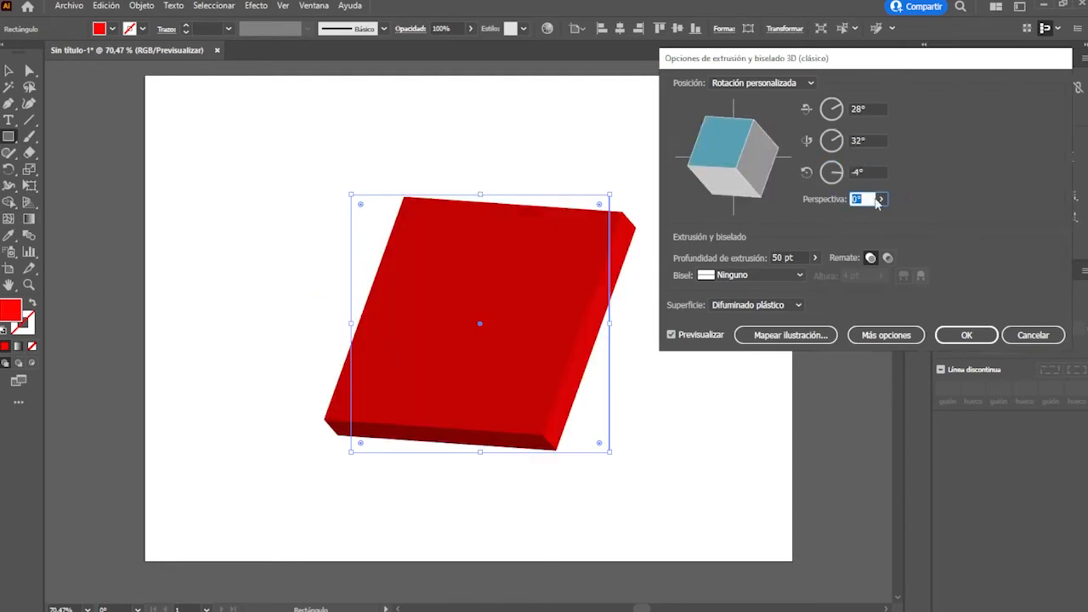
pyautogui.click(881, 199)
pyautogui.moveTo(859, 222); pyautogui.dragTo(806, 220)
pyautogui.moveTo(736, 194); pyautogui.dragTo(709, 163)
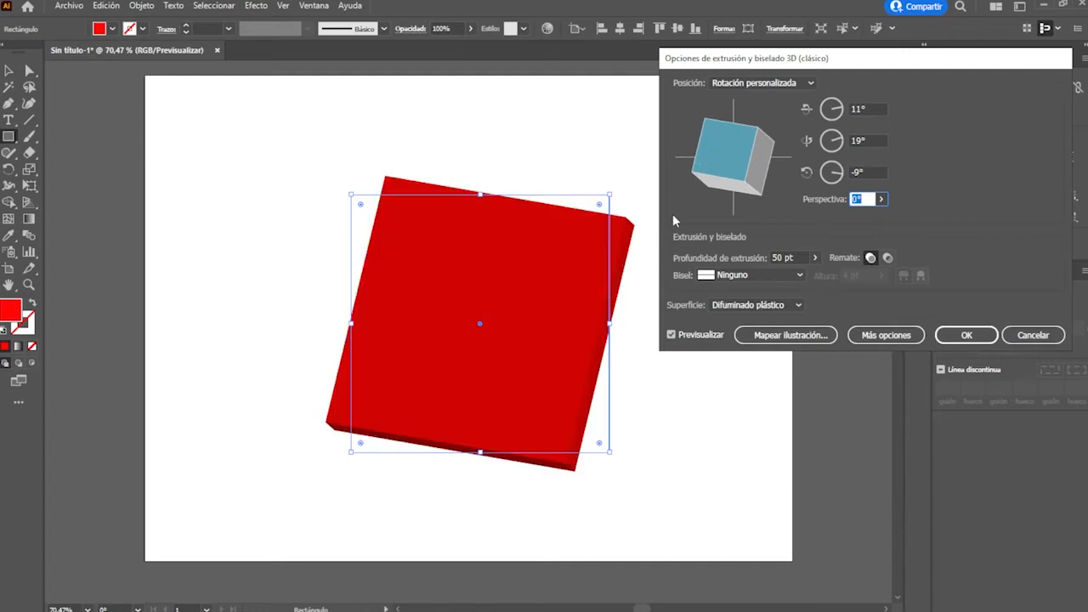
# Set the extrusion depth to 361 pt and rotate the solid to about -24°, 48° and -20°
pyautogui.click(815, 258)
pyautogui.moveTo(812, 281); pyautogui.dragTo(772, 277)
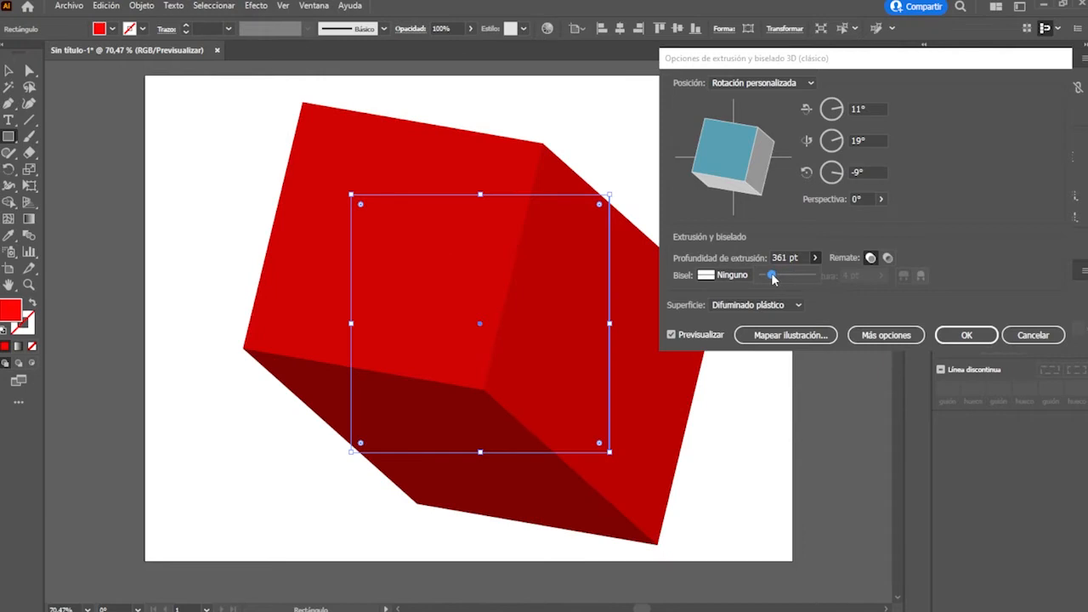
pyautogui.moveTo(775, 161); pyautogui.dragTo(742, 164)
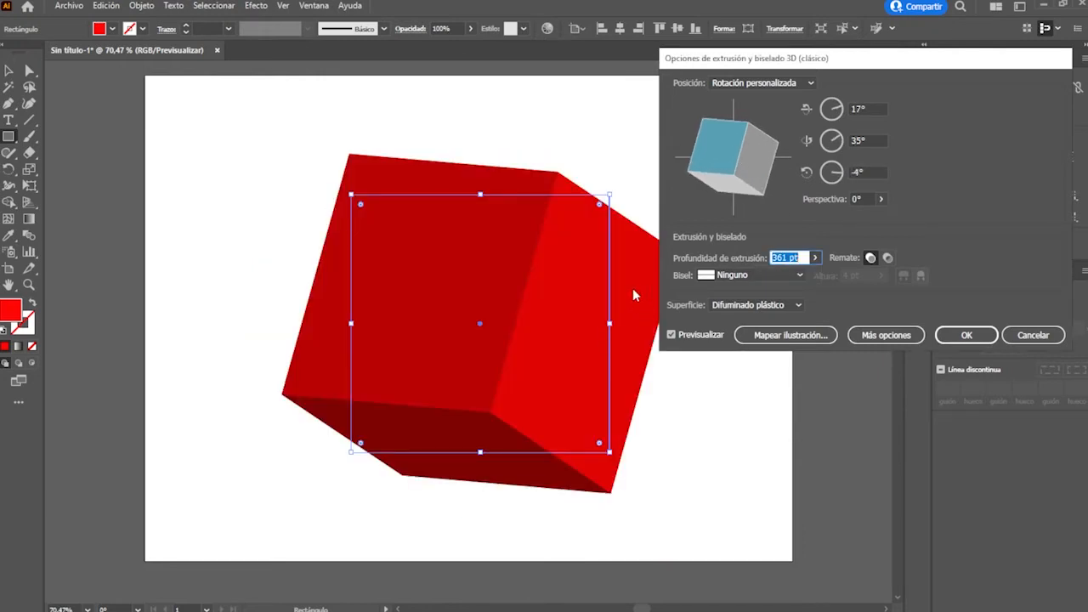
pyautogui.moveTo(698, 129)
pyautogui.mouseDown()
pyautogui.moveTo(718, 155)
pyautogui.moveTo(706, 176)
pyautogui.mouseUp()
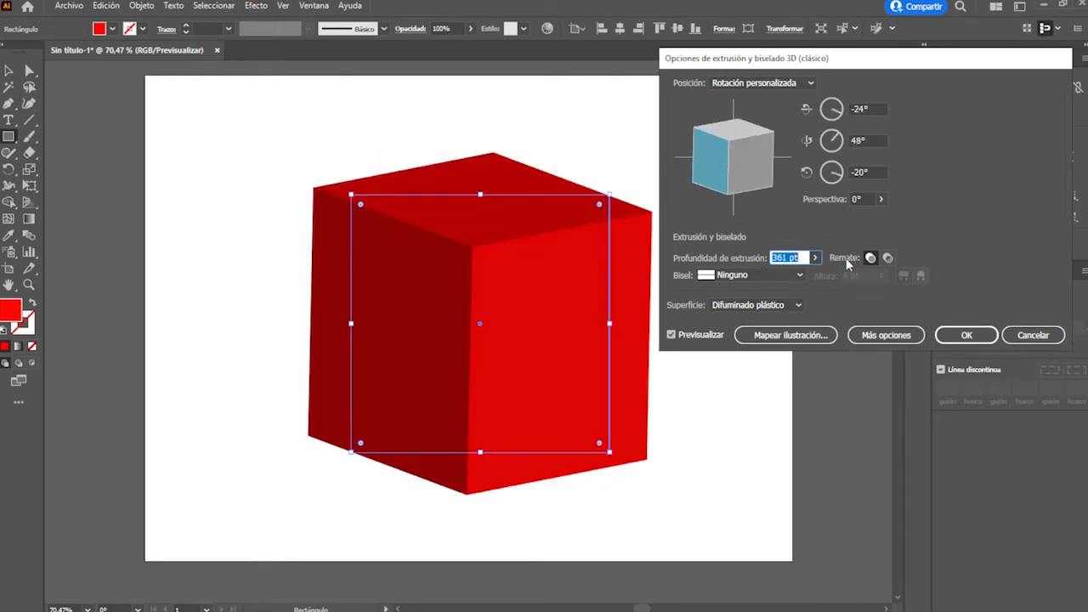
# Compare the hollow and solid cap options, rotating the cube to about -18°, 21° and -10°, and finish with the solid cap
pyautogui.click(887, 259)
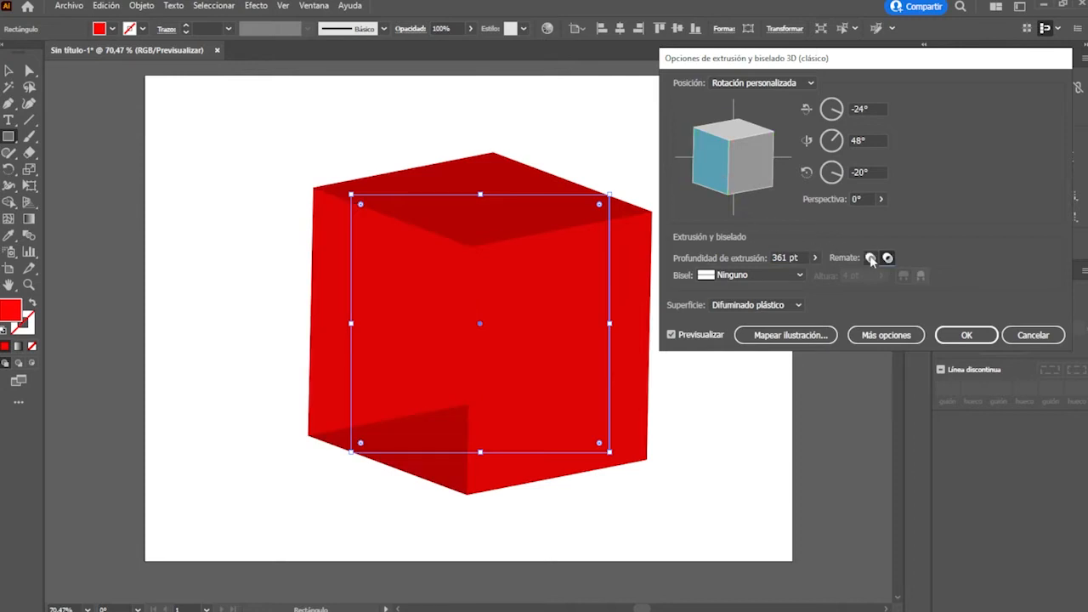
pyautogui.click(871, 259)
pyautogui.moveTo(714, 163); pyautogui.dragTo(743, 168)
pyautogui.click(888, 258)
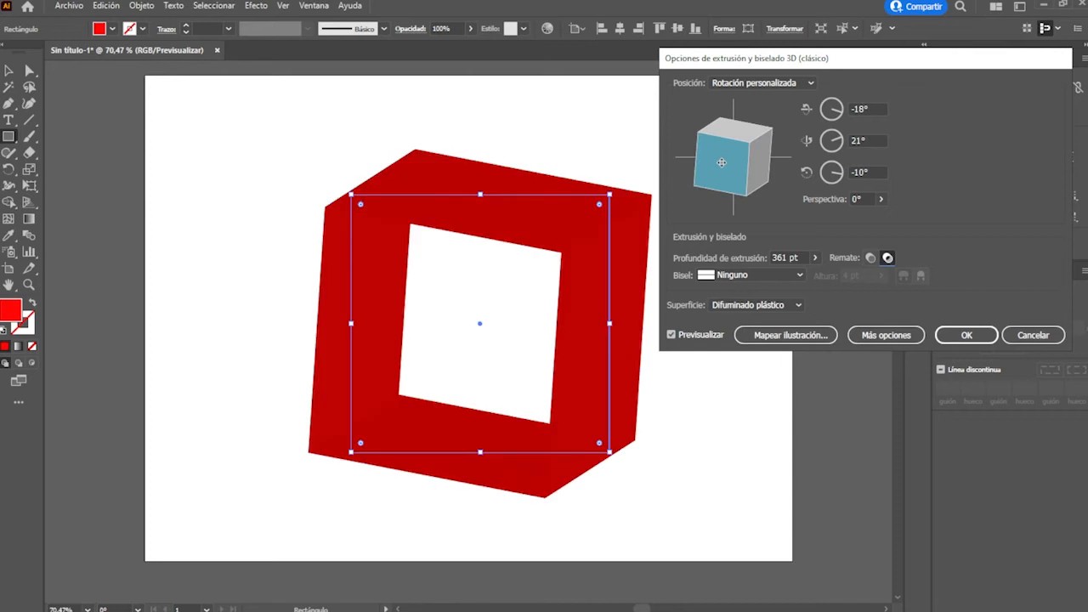
pyautogui.click(869, 258)
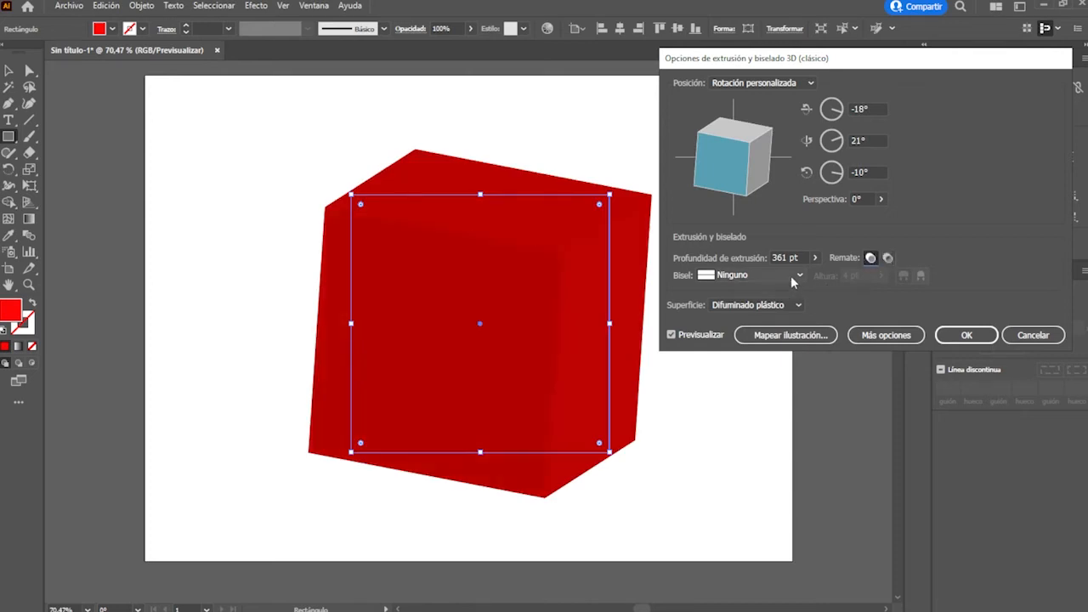
# Try the Clásico and Complejo 2 bevels on the cube, rotating it to about -19°, 34° and -14°
pyautogui.click(791, 276)
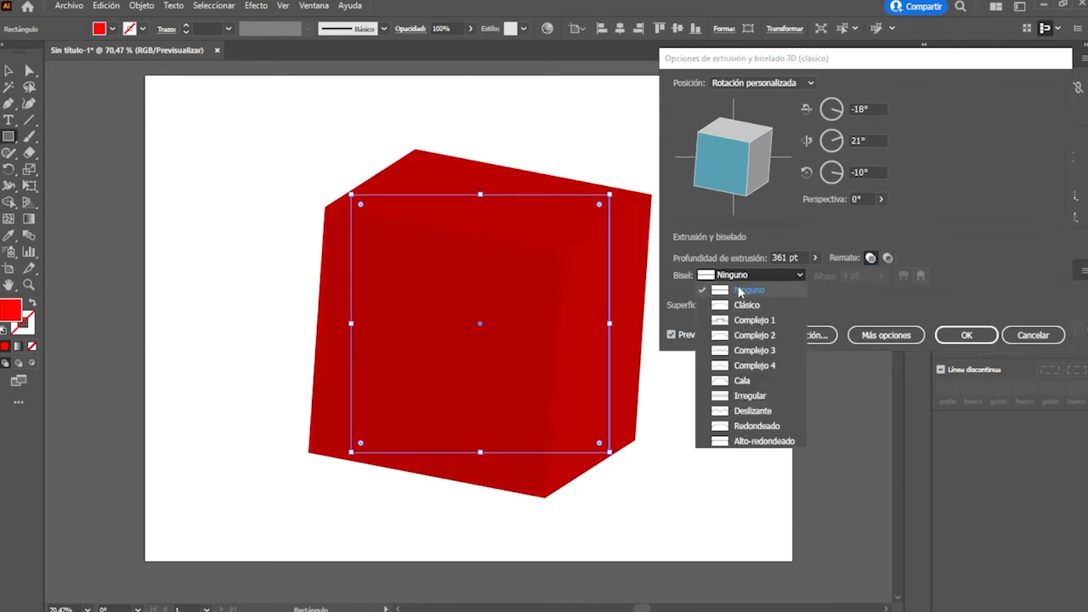
pyautogui.click(747, 306)
pyautogui.moveTo(725, 173); pyautogui.dragTo(737, 183)
pyautogui.click(790, 275)
pyautogui.click(754, 335)
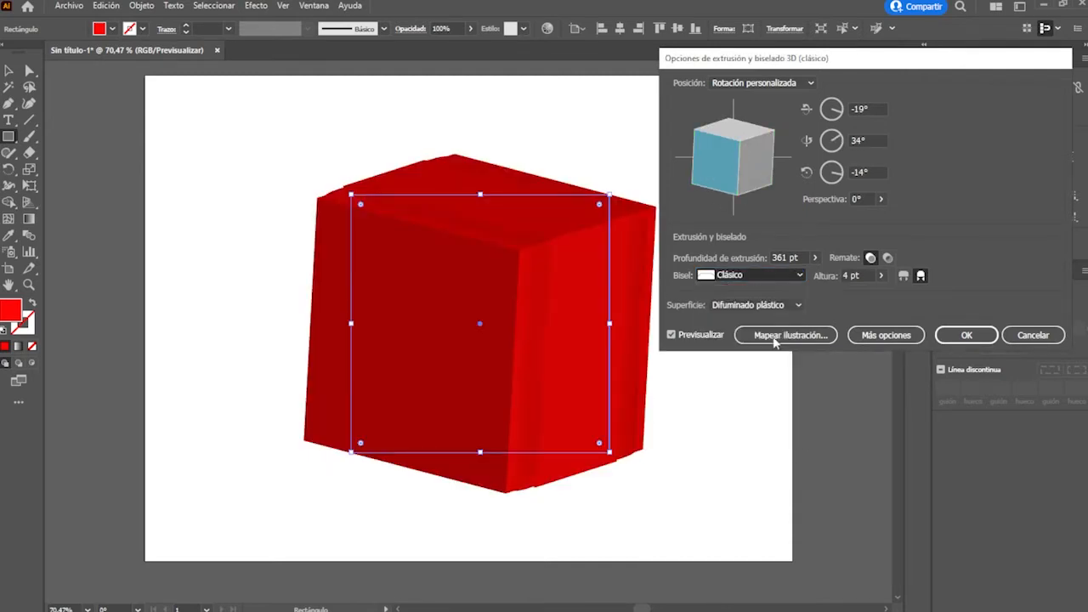
# Try the Complejo 3 bevel with a height of 39 pt, rotating the cube to about -39°, 40° and -17°
pyautogui.click(755, 276)
pyautogui.click(743, 356)
pyautogui.moveTo(730, 160); pyautogui.dragTo(713, 174)
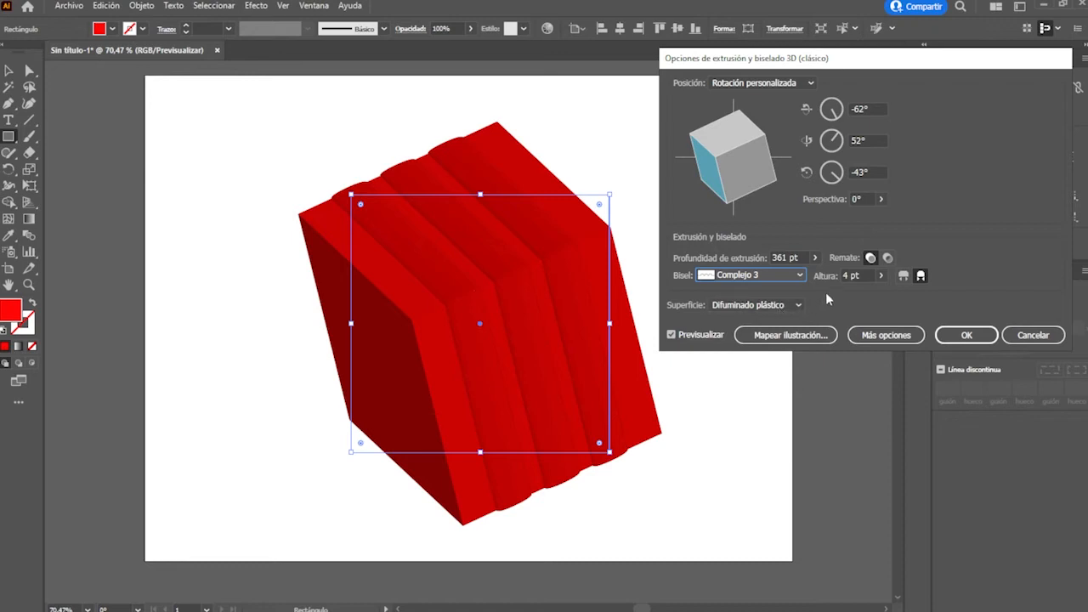
pyautogui.click(881, 278)
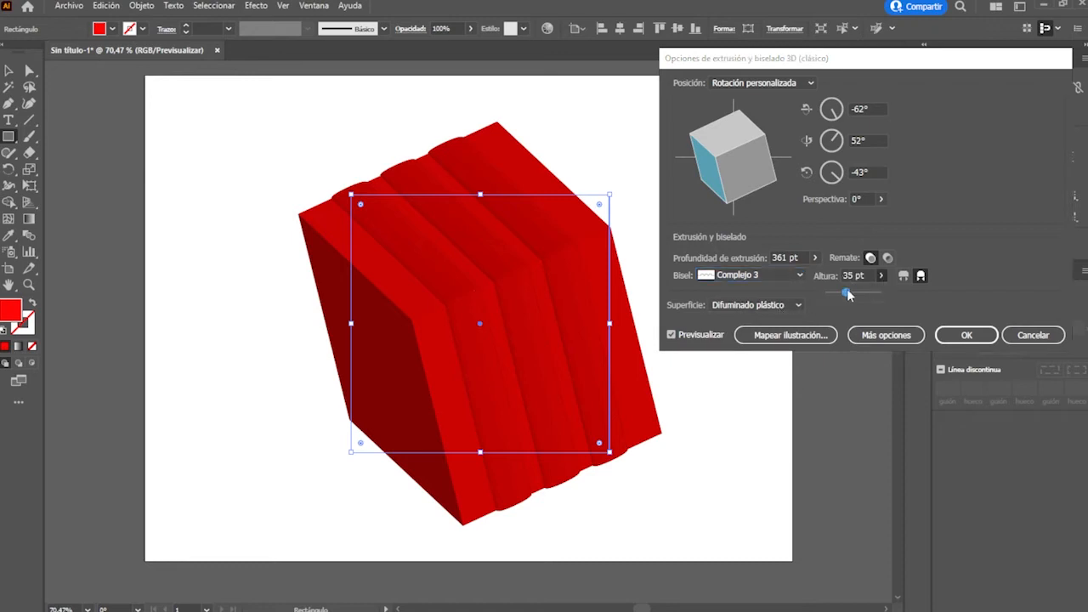
pyautogui.click(850, 292)
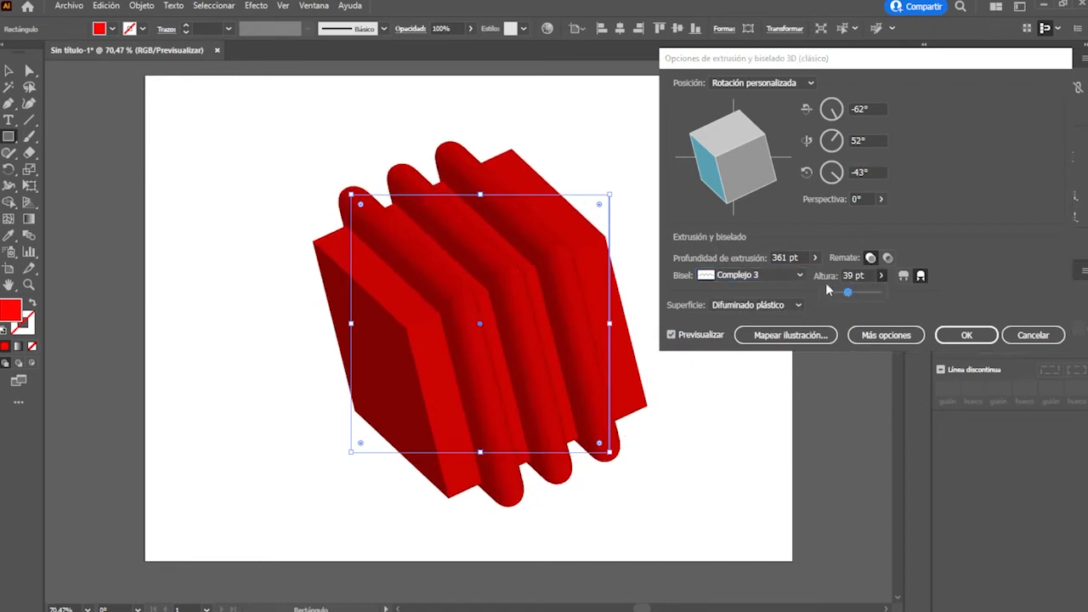
pyautogui.moveTo(734, 160); pyautogui.dragTo(745, 173)
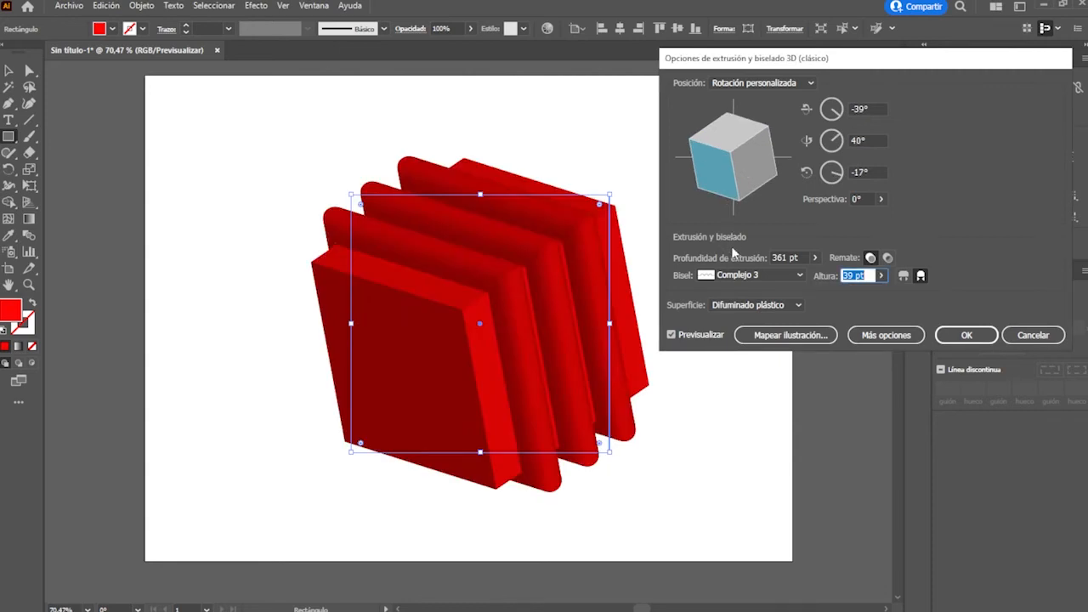
# Set the bevel to Complejo 4 with a height of 49 pt
pyautogui.click(737, 277)
pyautogui.click(754, 366)
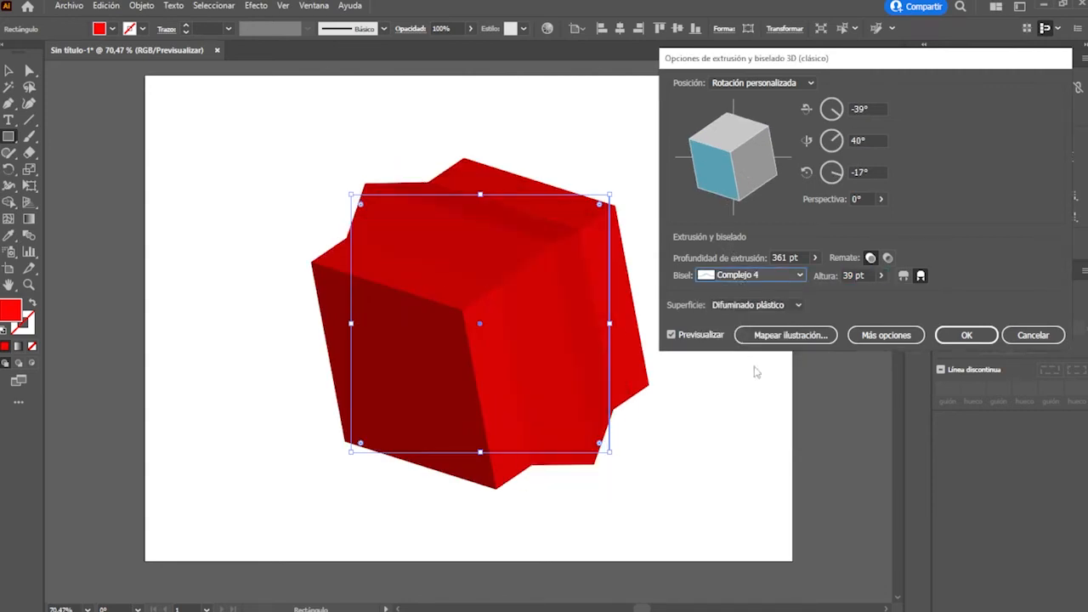
pyautogui.click(881, 277)
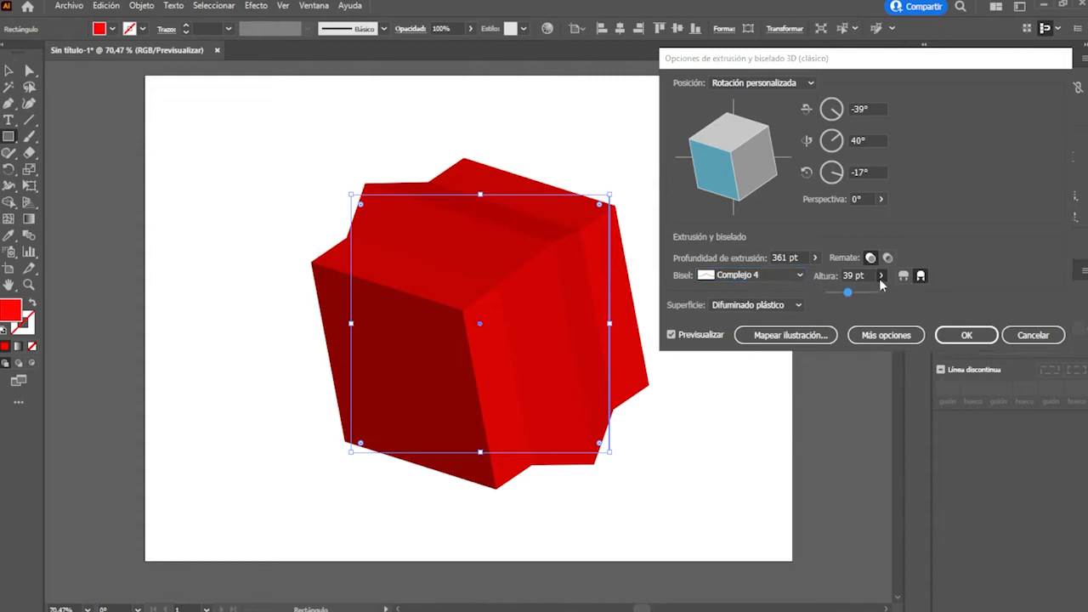
pyautogui.moveTo(839, 295); pyautogui.dragTo(856, 295)
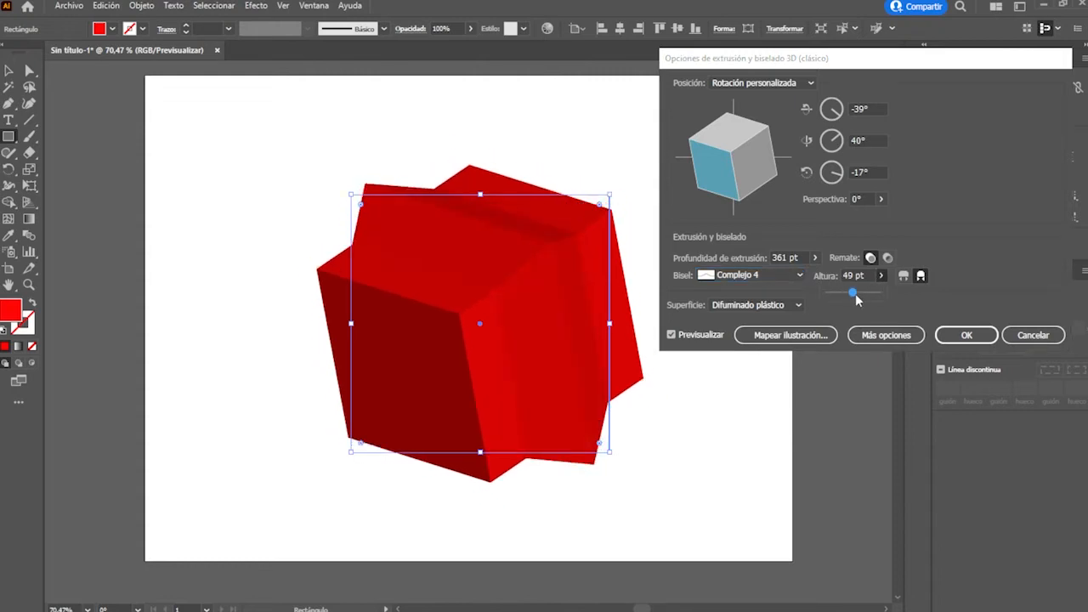
# Compare the outward and inward bevel extents, finishing with the bevel extending inward
pyautogui.click(905, 280)
pyautogui.click(921, 279)
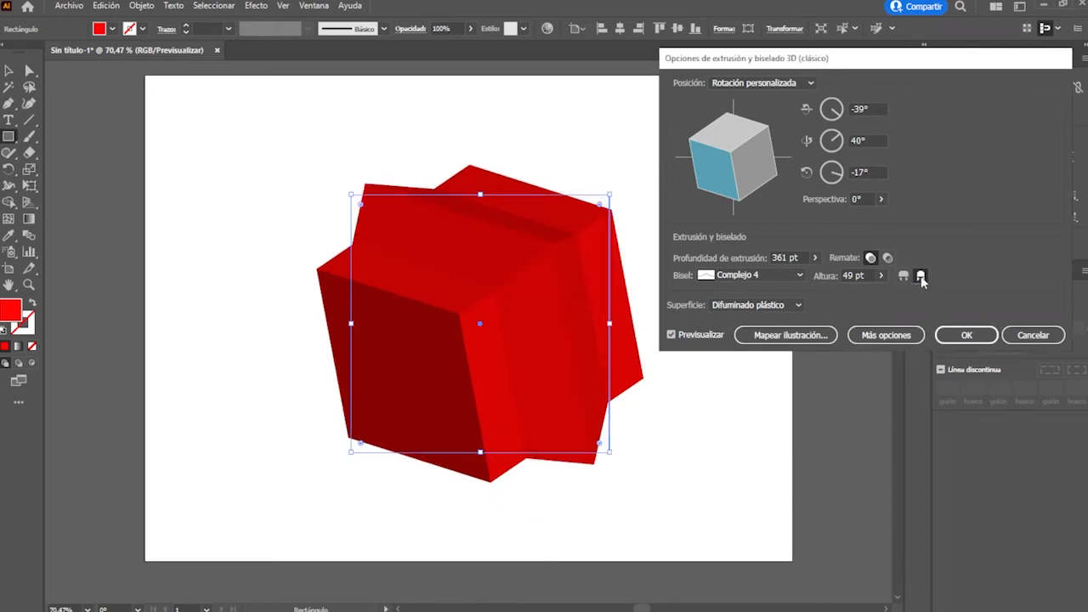
pyautogui.click(910, 280)
pyautogui.click(923, 276)
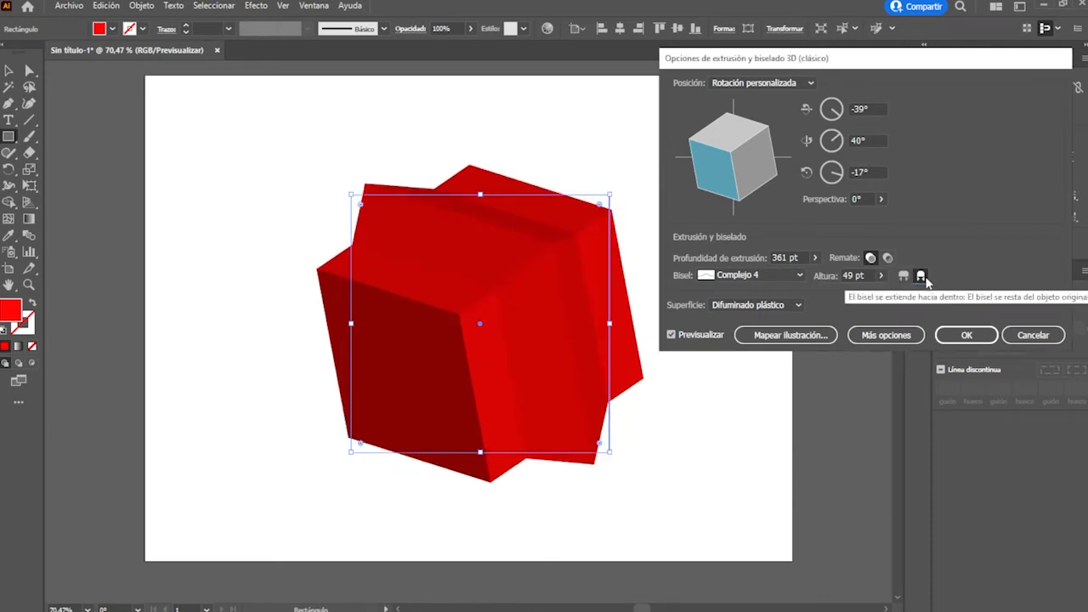
# Try the Malla metálica surface and rotate the object to about -41°, 62° and -30°
pyautogui.click(732, 306)
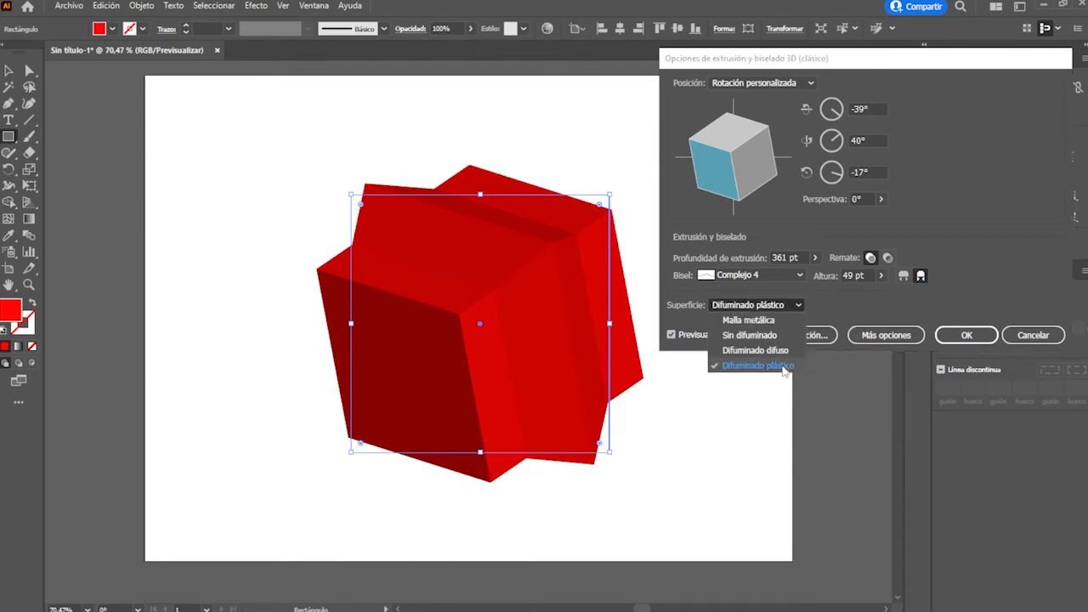
pyautogui.click(748, 320)
pyautogui.moveTo(731, 191); pyautogui.dragTo(748, 178)
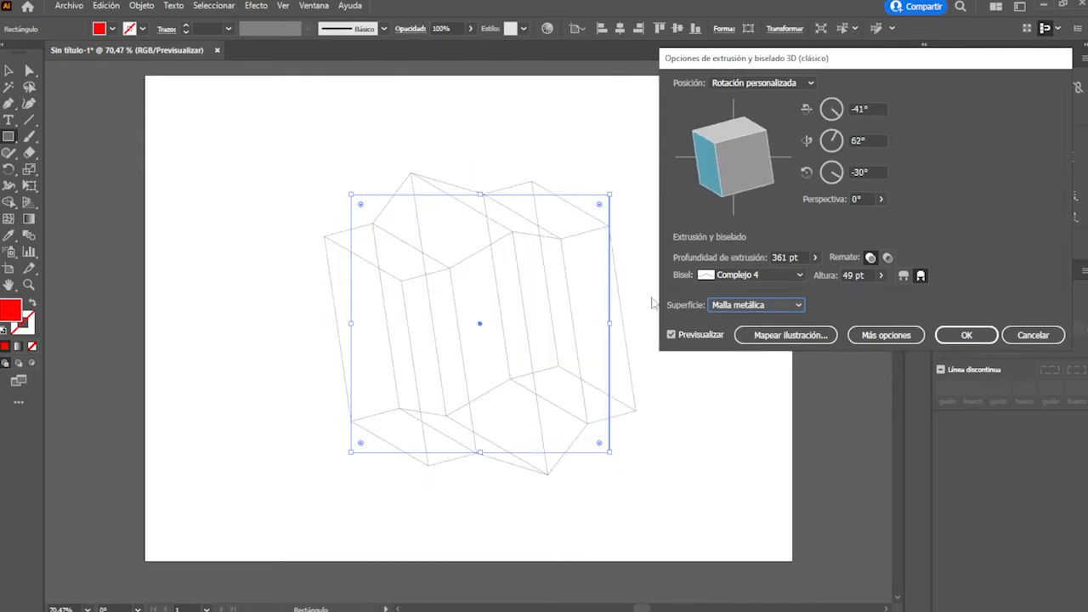
# Try the Sin difuminado surface while rotating the object to about -31°, 52° and -20°, then set the surface to Difuminado difuso
pyautogui.click(742, 311)
pyautogui.click(745, 338)
pyautogui.moveTo(719, 163); pyautogui.dragTo(727, 162)
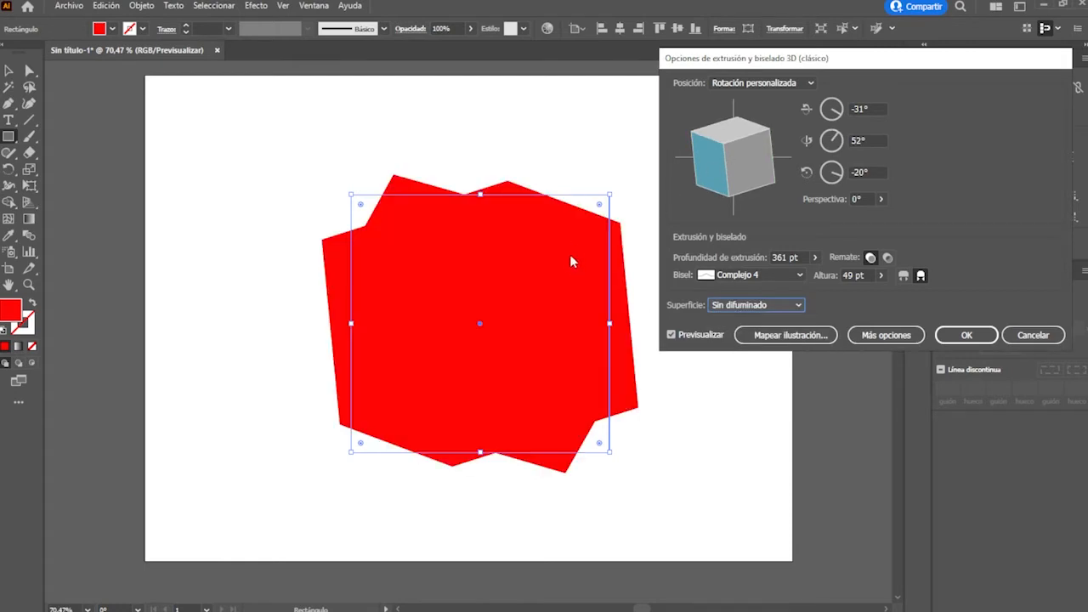
pyautogui.click(746, 308)
pyautogui.click(745, 351)
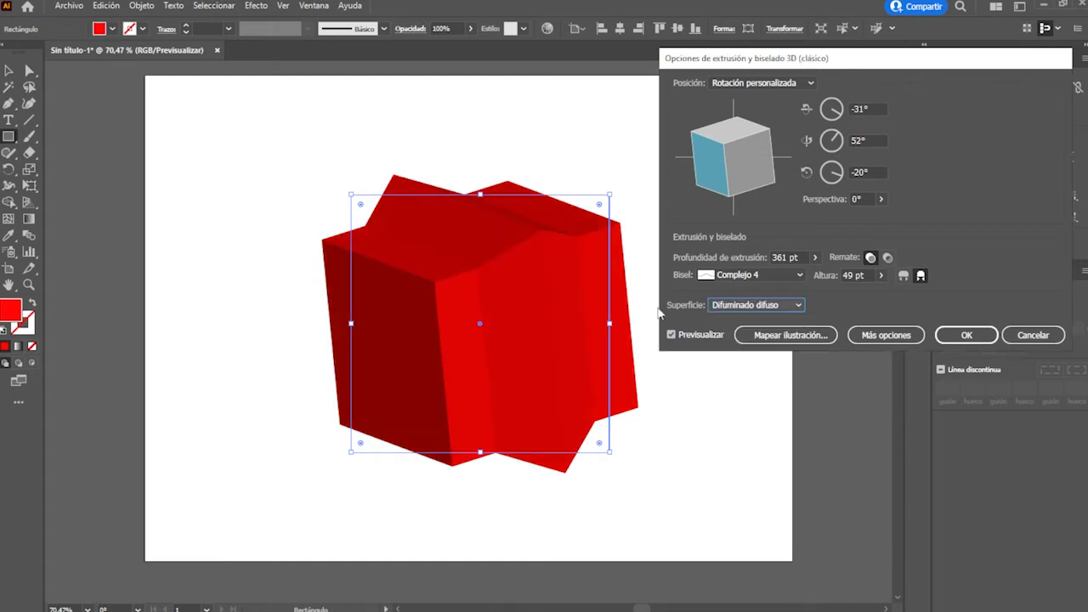
# Set the surface to Difuminado plástico and rotate the object to about -34°, 31° and -10°
pyautogui.moveTo(720, 162); pyautogui.dragTo(710, 159)
pyautogui.click(753, 275)
pyautogui.click(794, 308)
pyautogui.click(794, 308)
pyautogui.click(770, 363)
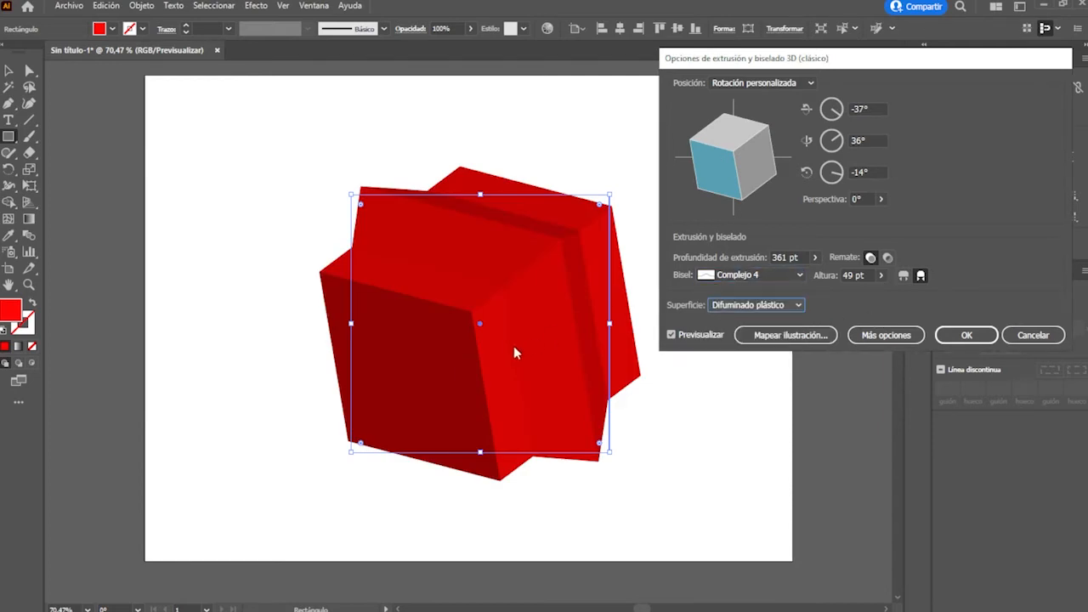
pyautogui.moveTo(721, 176); pyautogui.dragTo(725, 170)
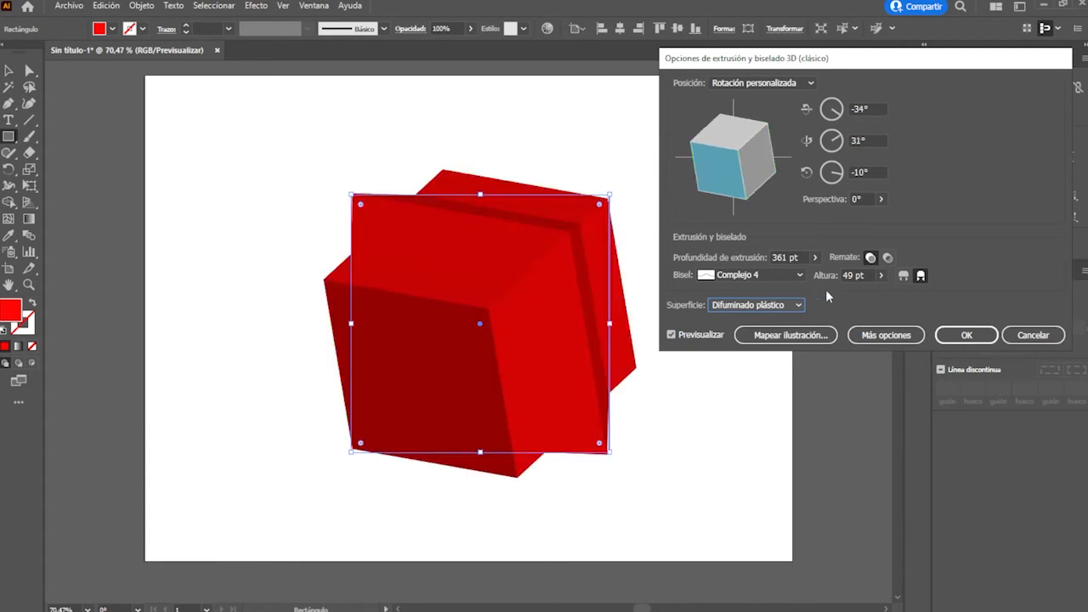
pyautogui.click(742, 307)
pyautogui.click(918, 304)
# Show the additional surface options, move the light toward the sphere's upper edge and try different light intensities
pyautogui.click(893, 337)
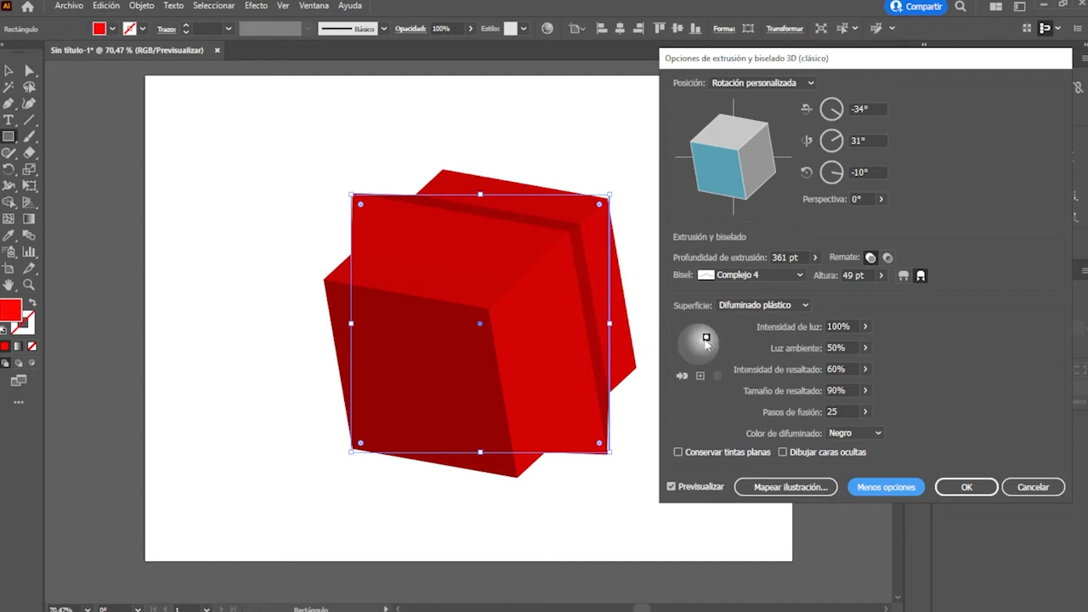
pyautogui.moveTo(708, 340); pyautogui.dragTo(707, 339)
pyautogui.click(867, 327)
pyautogui.click(860, 341)
pyautogui.click(866, 327)
pyautogui.moveTo(865, 344)
pyautogui.mouseDown()
pyautogui.moveTo(830, 347)
pyautogui.moveTo(857, 348)
pyautogui.mouseUp()
pyautogui.moveTo(706, 337)
pyautogui.mouseDown()
pyautogui.moveTo(690, 358)
pyautogui.moveTo(698, 364)
pyautogui.moveTo(681, 357)
pyautogui.moveTo(715, 338)
pyautogui.mouseUp()
# Add a second light, with a light intensity of 59% and a highlight intensity of 87%
pyautogui.click(701, 375)
pyautogui.click(865, 327)
pyautogui.moveTo(865, 343)
pyautogui.mouseDown()
pyautogui.moveTo(832, 345)
pyautogui.moveTo(842, 344)
pyautogui.mouseUp()
pyautogui.click(866, 369)
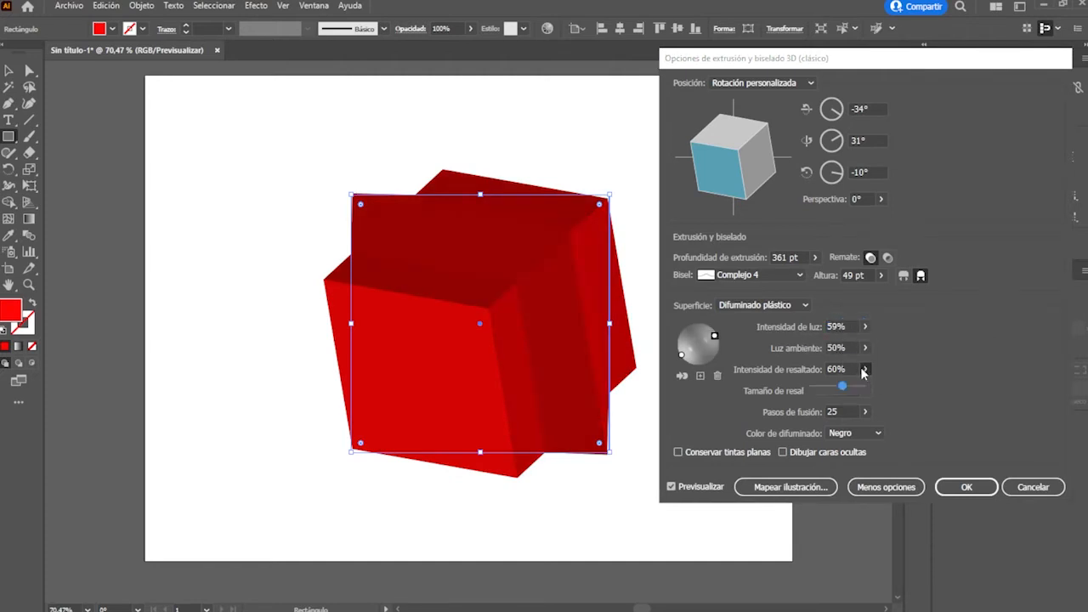
pyautogui.moveTo(845, 388); pyautogui.dragTo(857, 387)
# Try a custom violet shading colour, #7600FF, for the object
pyautogui.click(879, 434)
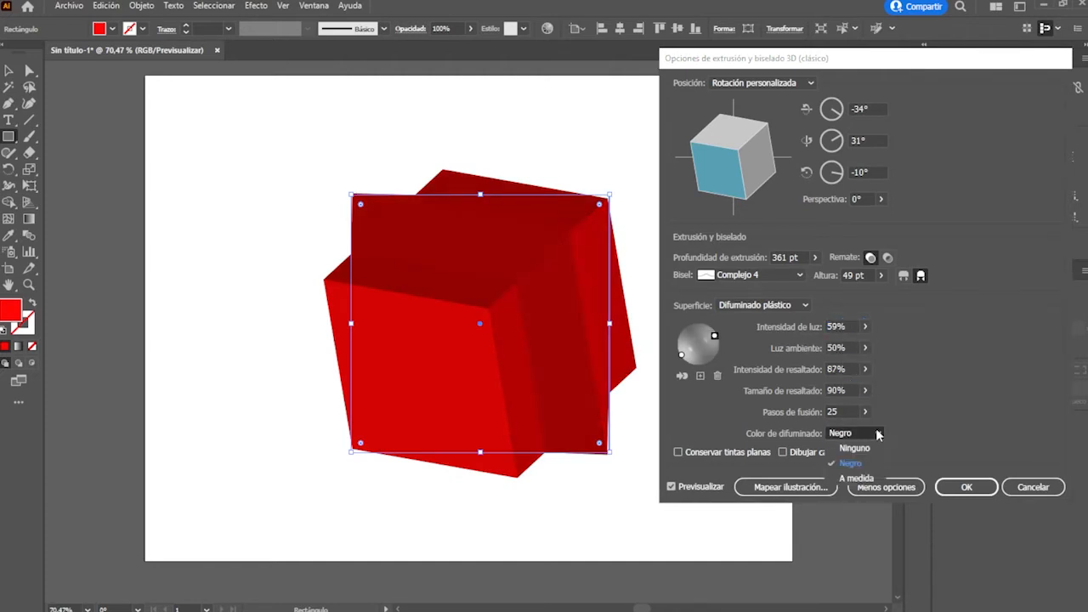
pyautogui.click(846, 478)
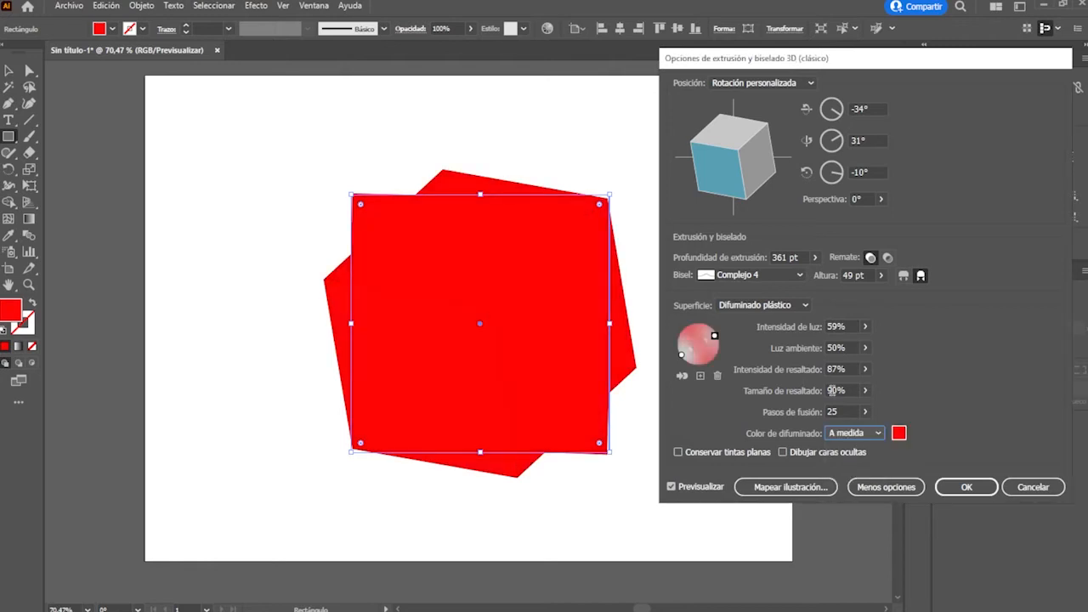
pyautogui.click(899, 434)
pyautogui.click(557, 253)
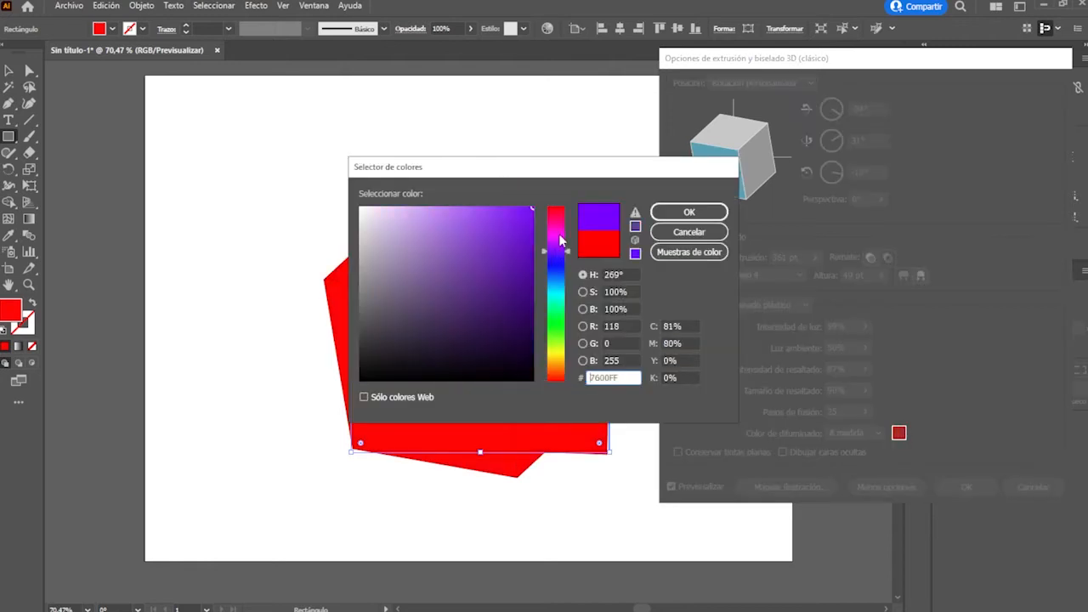
pyautogui.click(689, 214)
# Reposition the lights on the sphere, try Conservar tintas planas and return the shading colour to Negro
pyautogui.moveTo(715, 336); pyautogui.dragTo(692, 360)
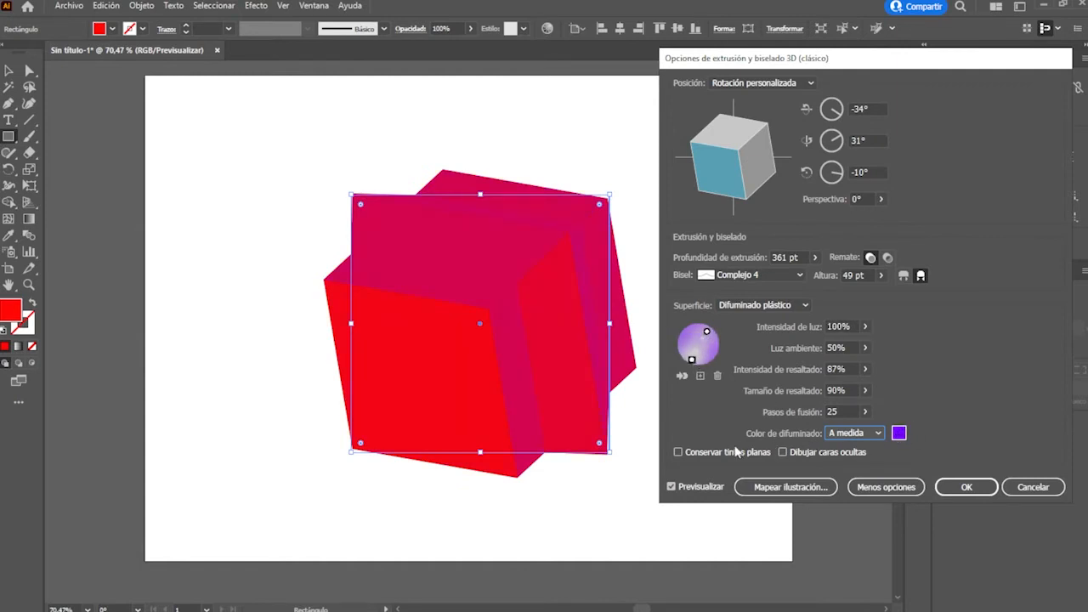
pyautogui.click(678, 452)
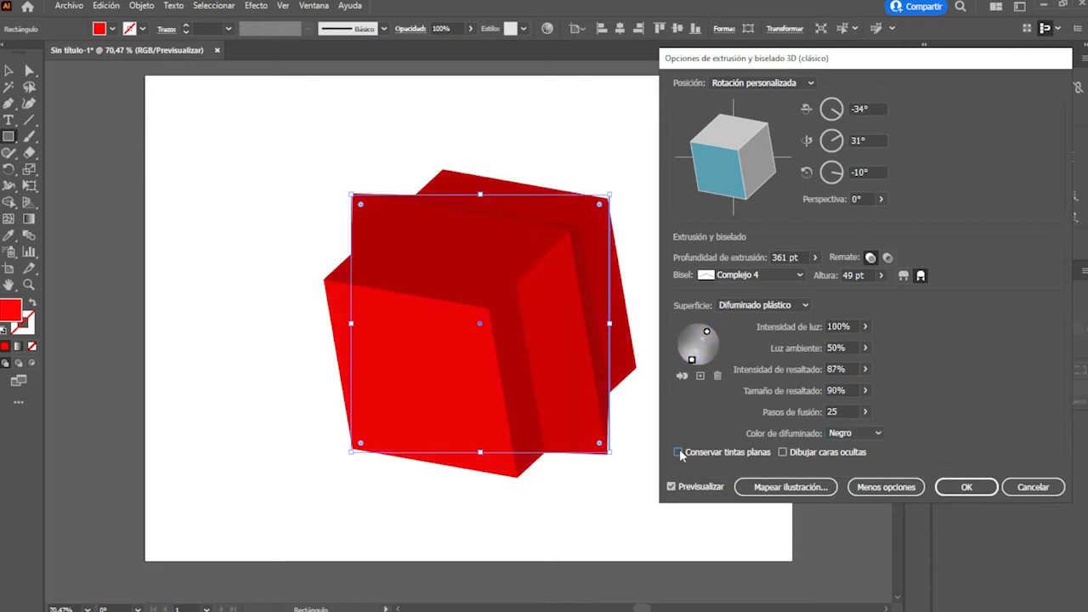
pyautogui.click(847, 433)
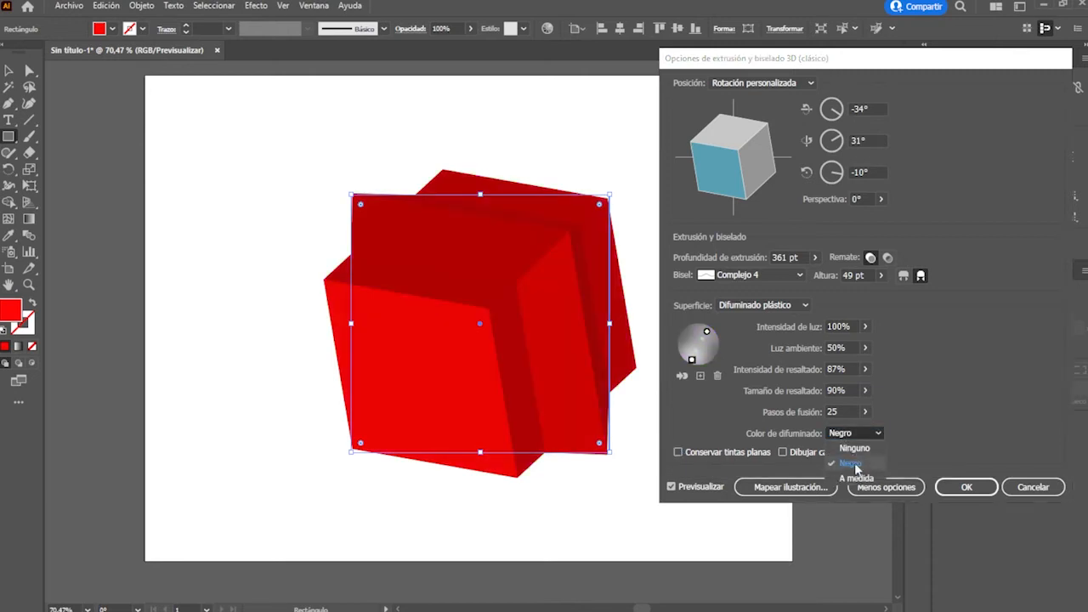
pyautogui.click(856, 464)
pyautogui.click(556, 294)
# Remove the bevel, rotate the cube to about -16°, 32° and -1°, and apply the effect
pyautogui.click(763, 275)
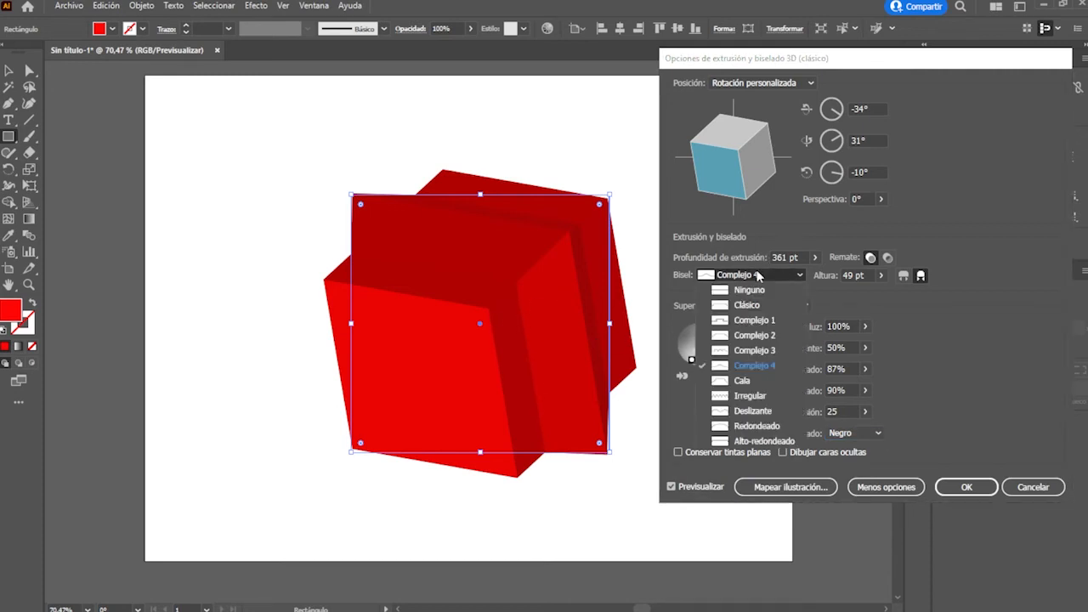
pyautogui.click(762, 290)
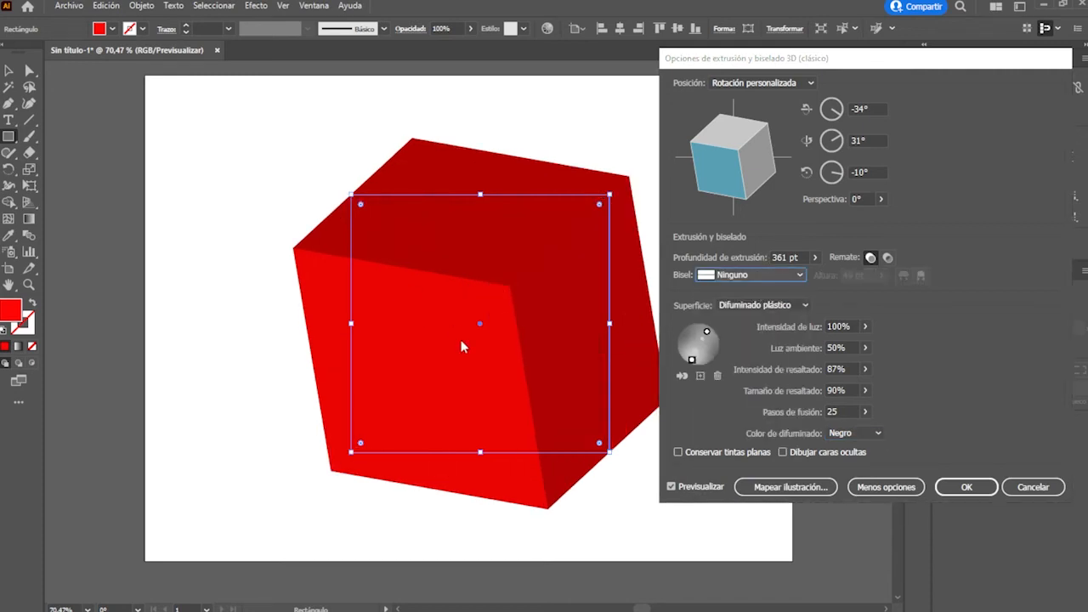
pyautogui.moveTo(714, 161); pyautogui.dragTo(707, 184)
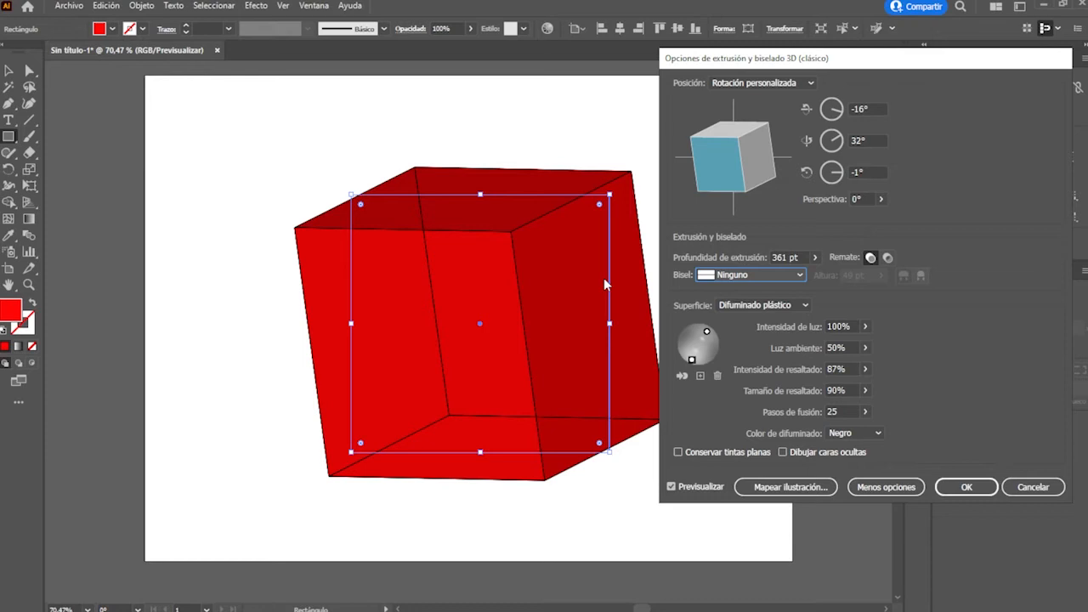
pyautogui.click(952, 495)
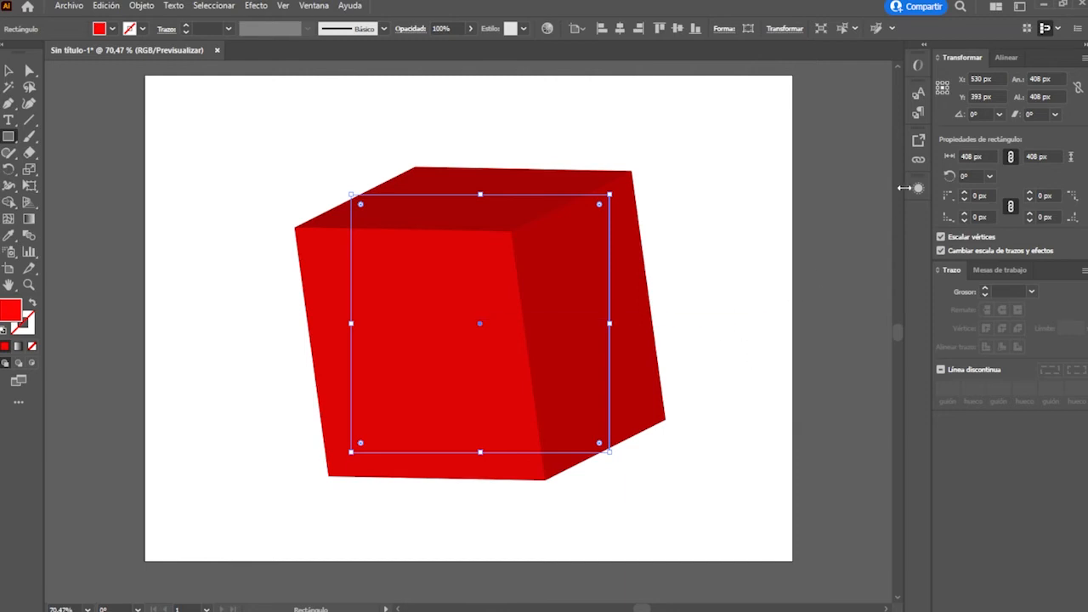
# Add the ant from the Naturaleza symbol library to the document's symbols and clear the view of the cube
pyautogui.click(311, 7)
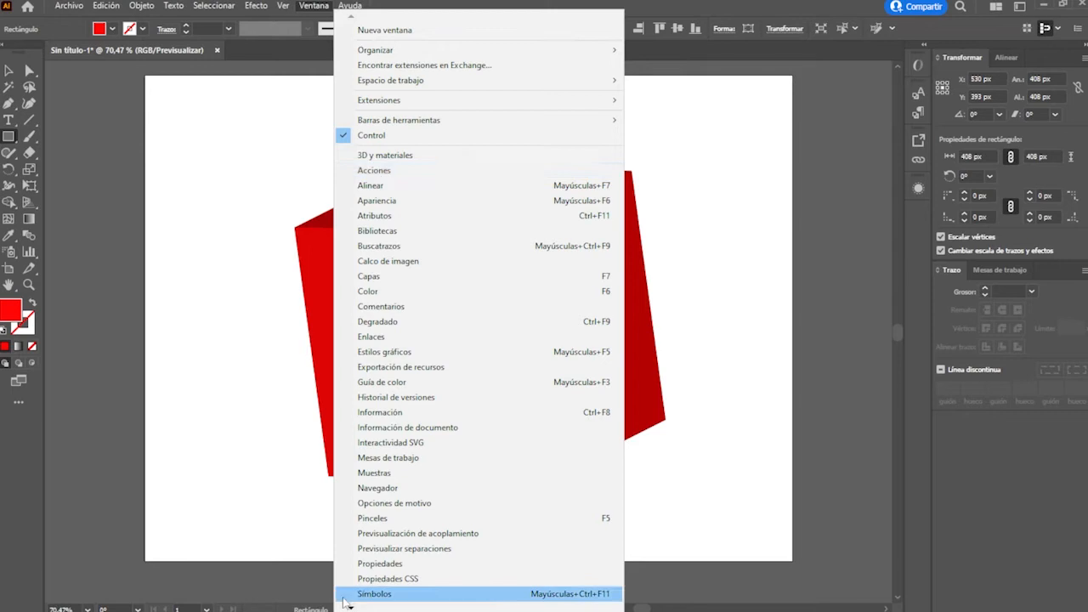
pyautogui.click(373, 594)
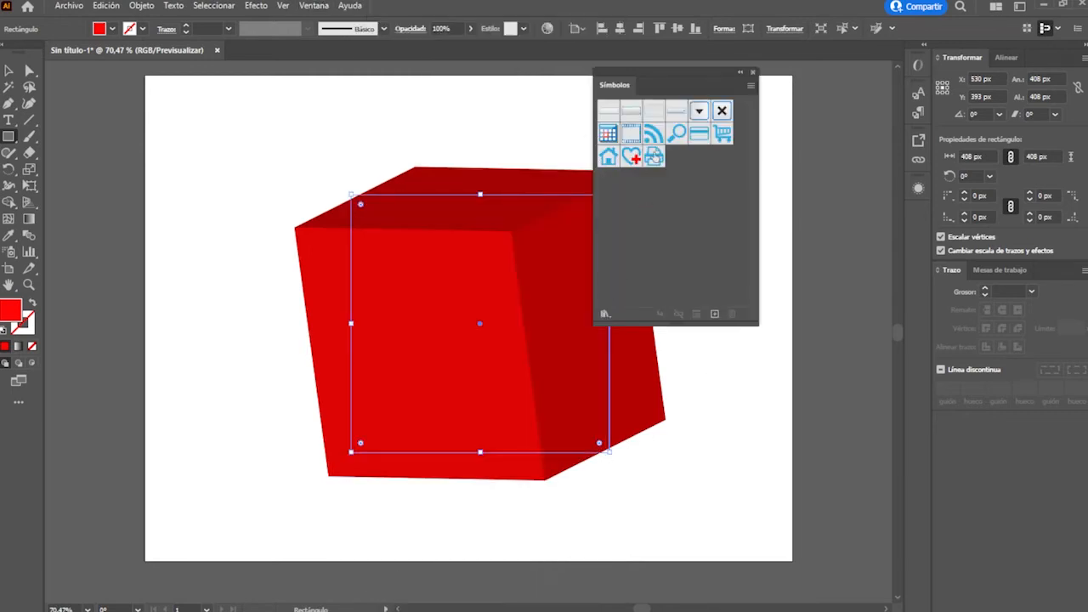
pyautogui.click(605, 314)
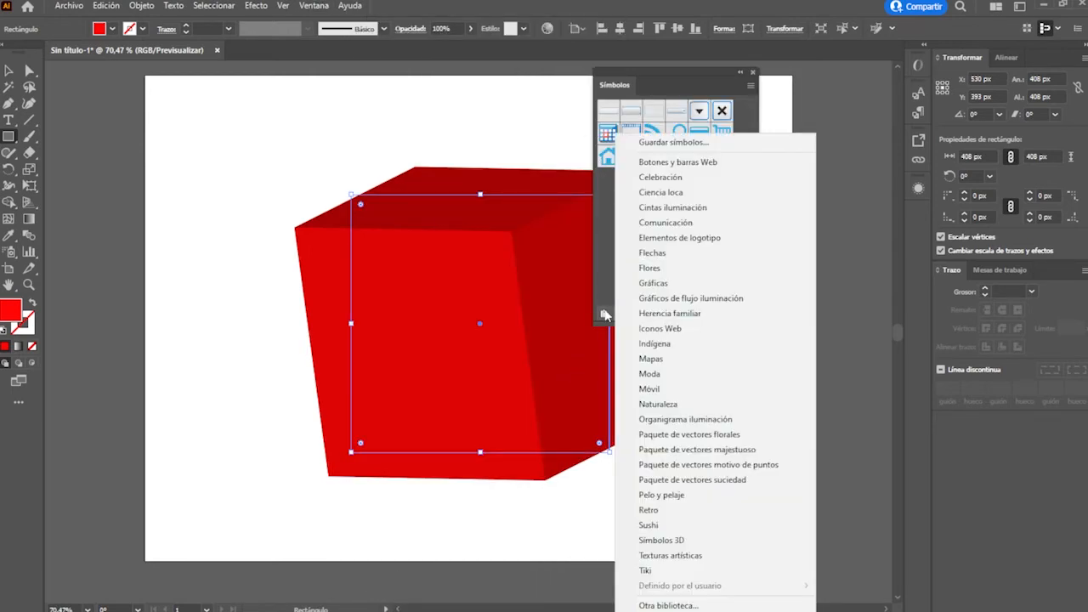
pyautogui.click(672, 403)
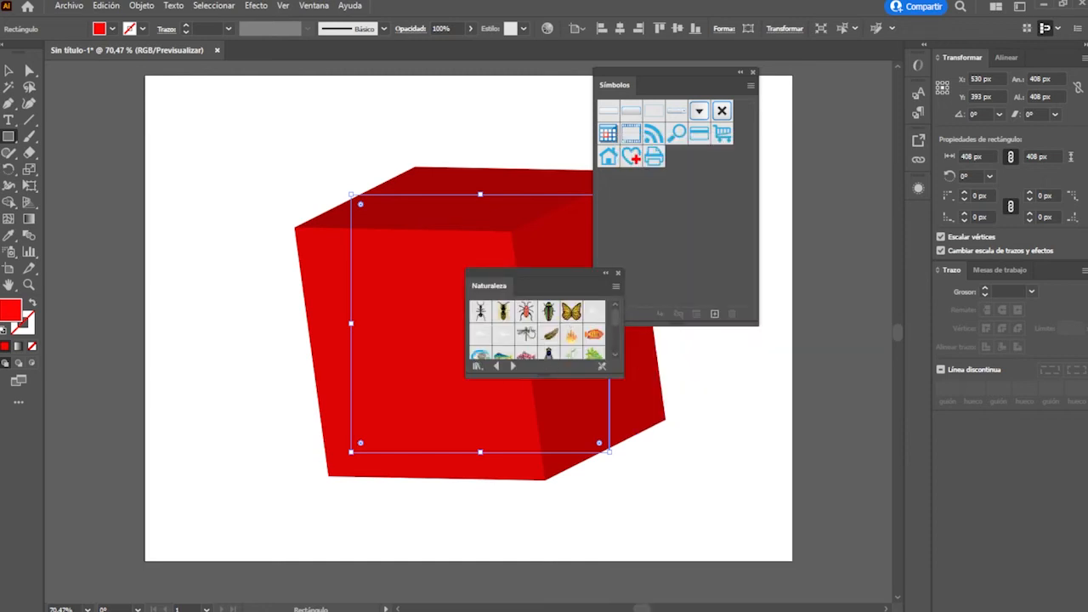
pyautogui.click(481, 311)
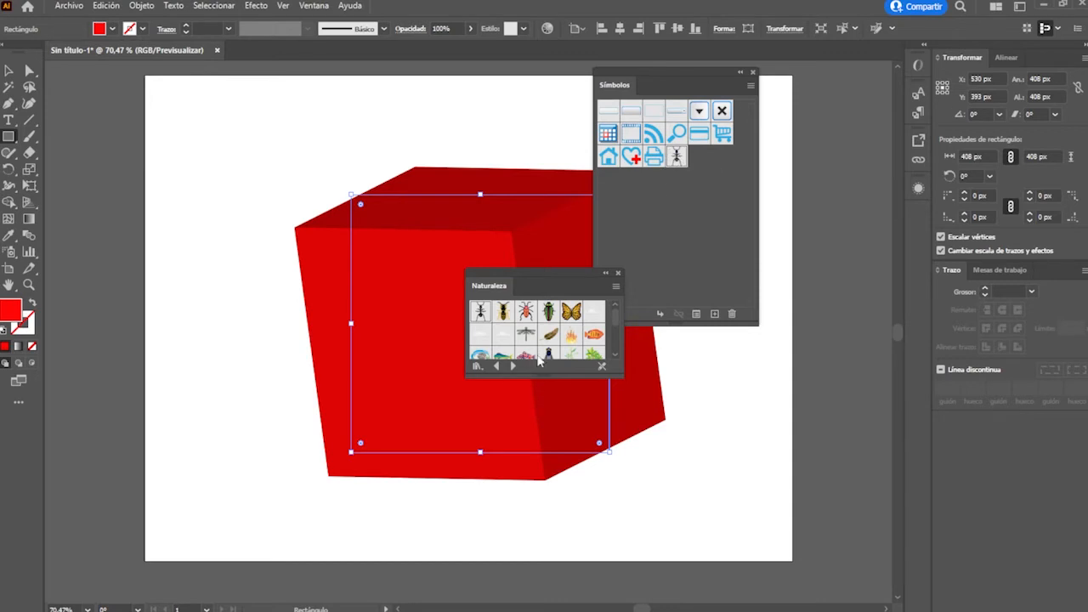
pyautogui.click(619, 274)
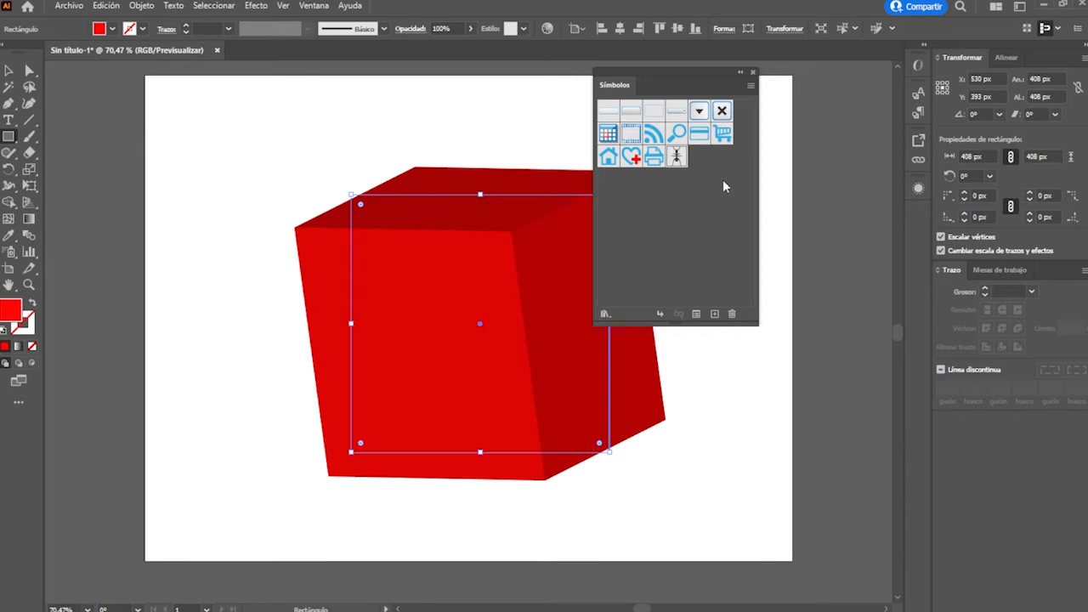
pyautogui.moveTo(659, 69); pyautogui.dragTo(727, 62)
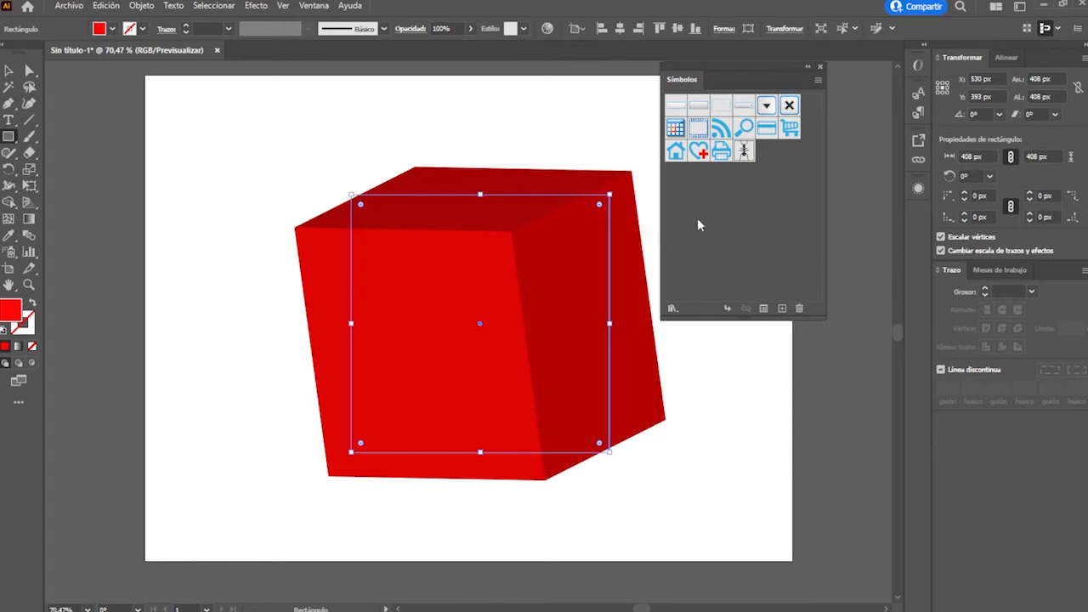
pyautogui.click(743, 151)
# Reopen the cube's classic 3D Extrude and Bevel effect from its appearance and open the artwork mapping settings
pyautogui.click(914, 196)
pyautogui.moveTo(757, 189); pyautogui.dragTo(690, 212)
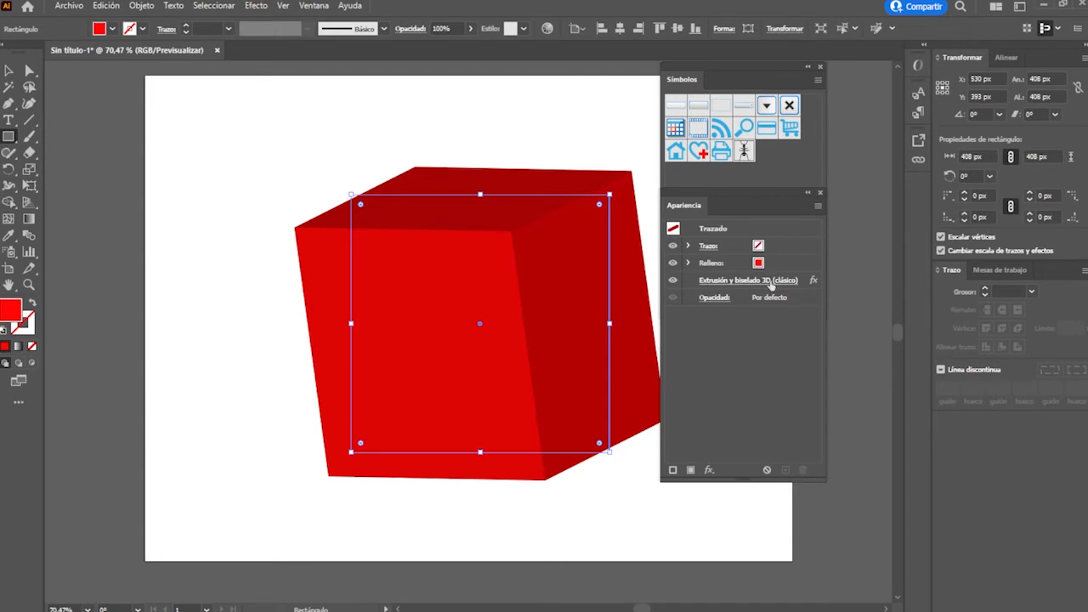
pyautogui.click(308, 7)
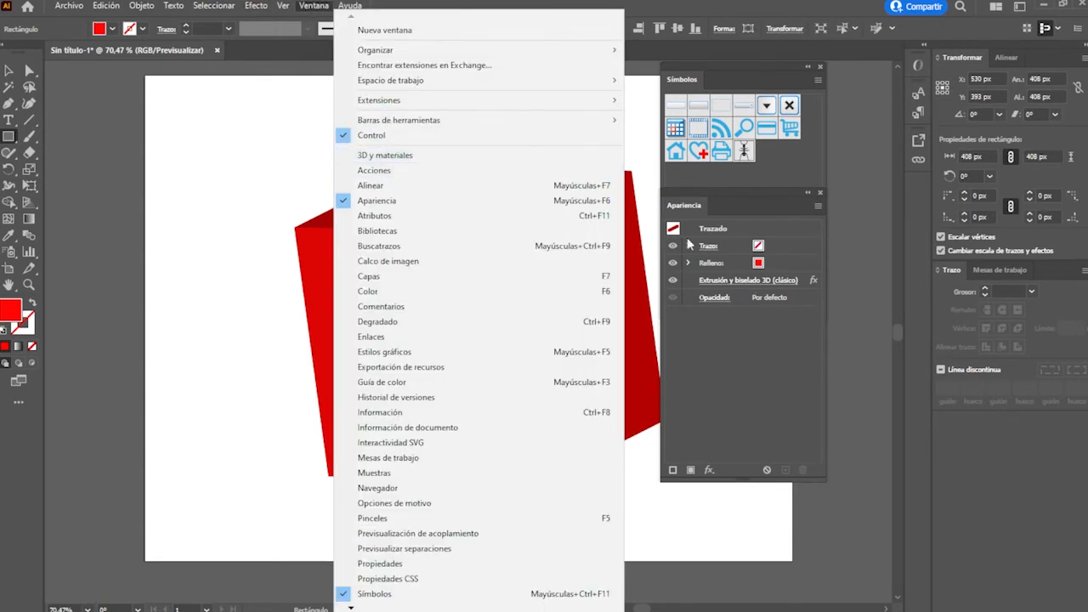
pyautogui.click(782, 328)
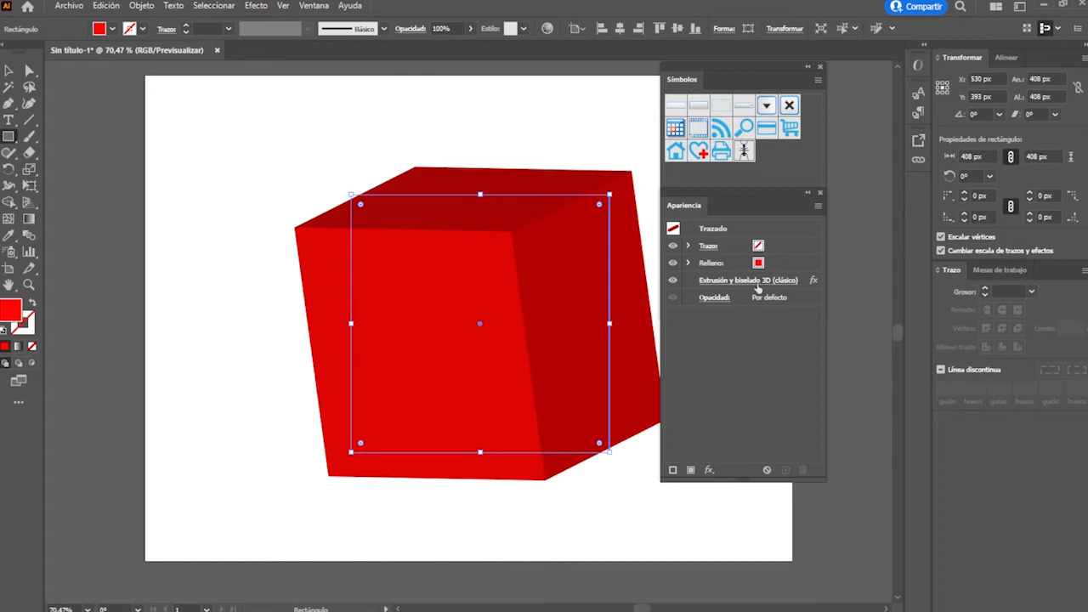
pyautogui.click(739, 284)
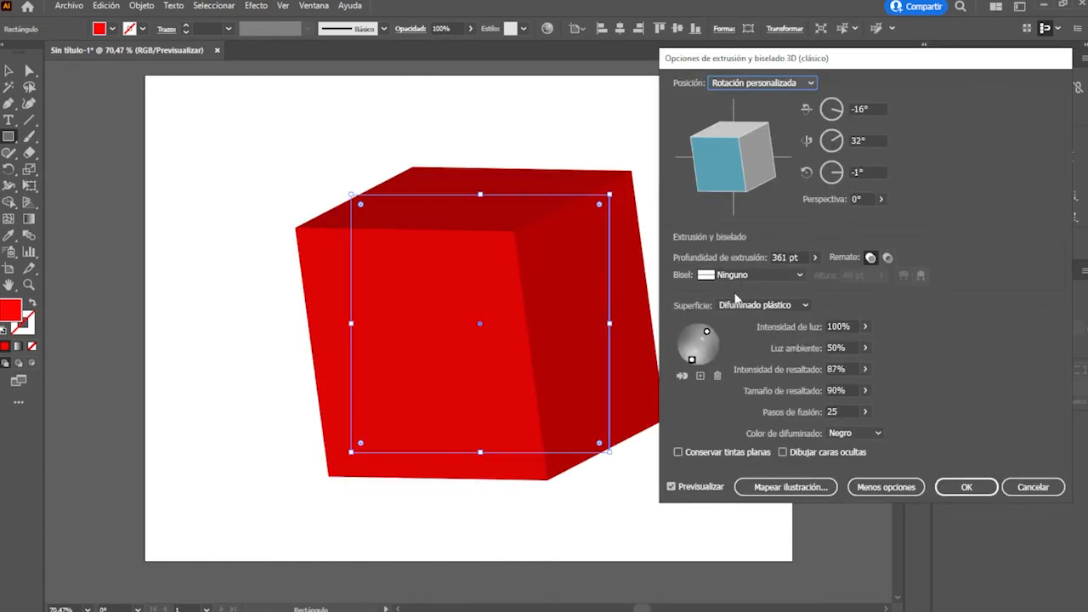
pyautogui.click(789, 488)
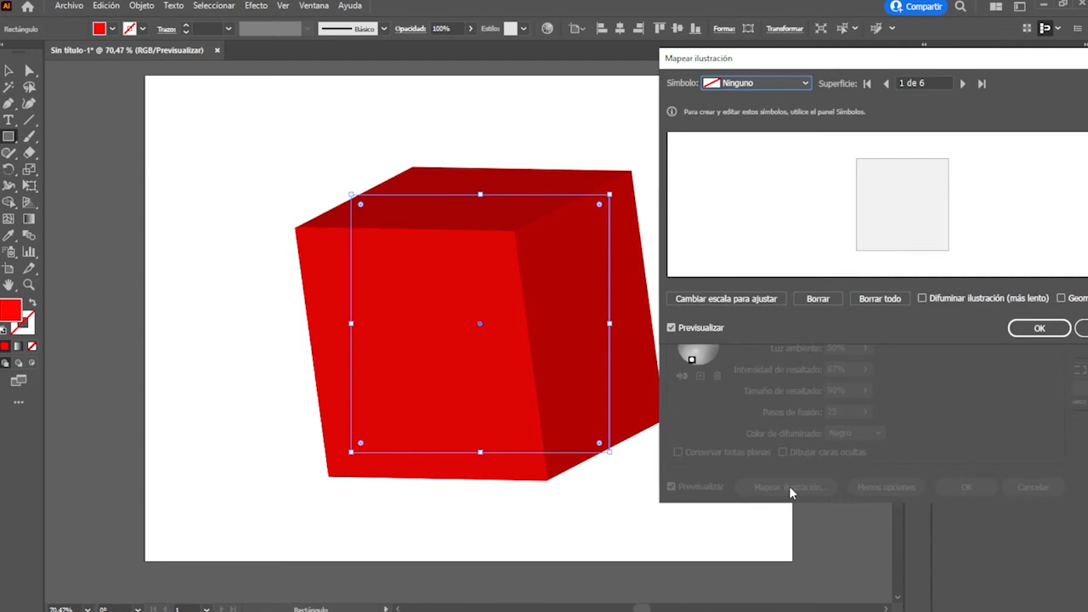
# Step through the cube's mappable surfaces to identify each face, returning to surface 1
pyautogui.click(966, 83)
pyautogui.click(966, 83)
pyautogui.click(966, 83)
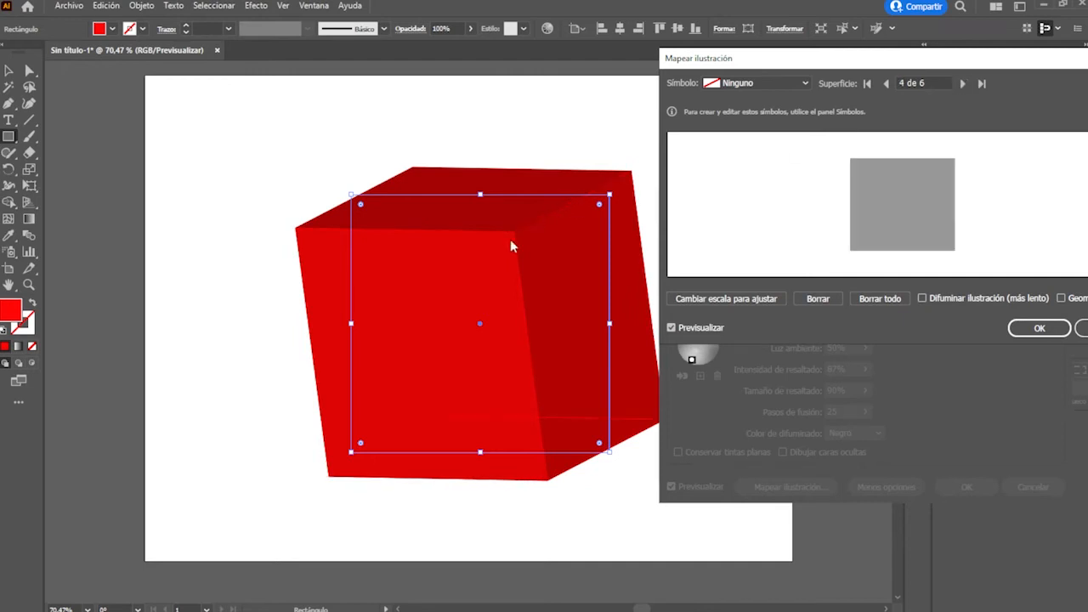
pyautogui.click(965, 84)
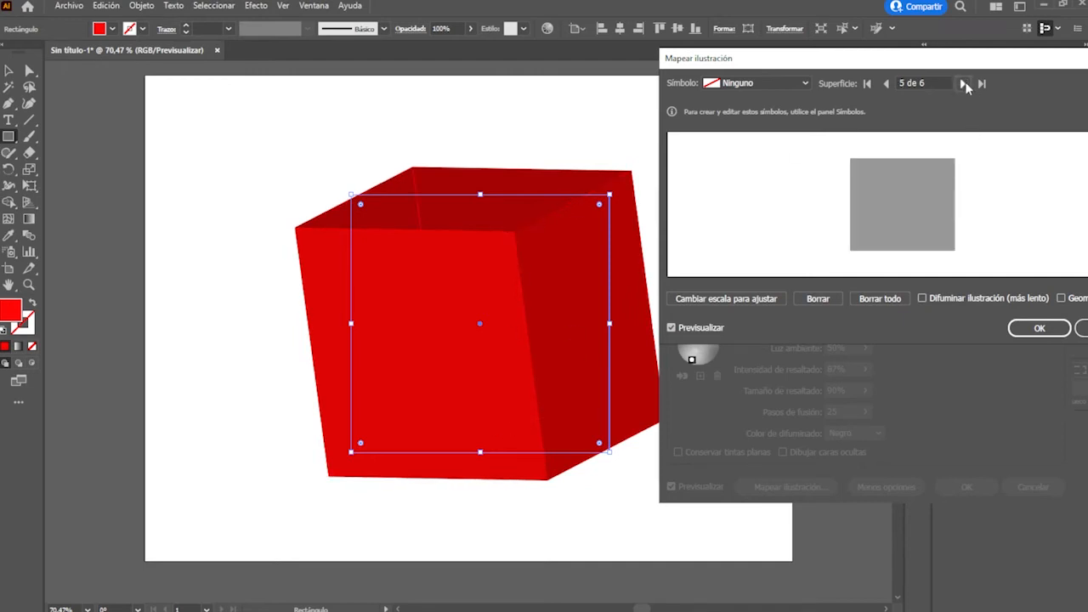
pyautogui.click(966, 84)
pyautogui.click(965, 84)
pyautogui.click(965, 84)
pyautogui.click(887, 84)
pyautogui.click(887, 83)
pyautogui.click(887, 84)
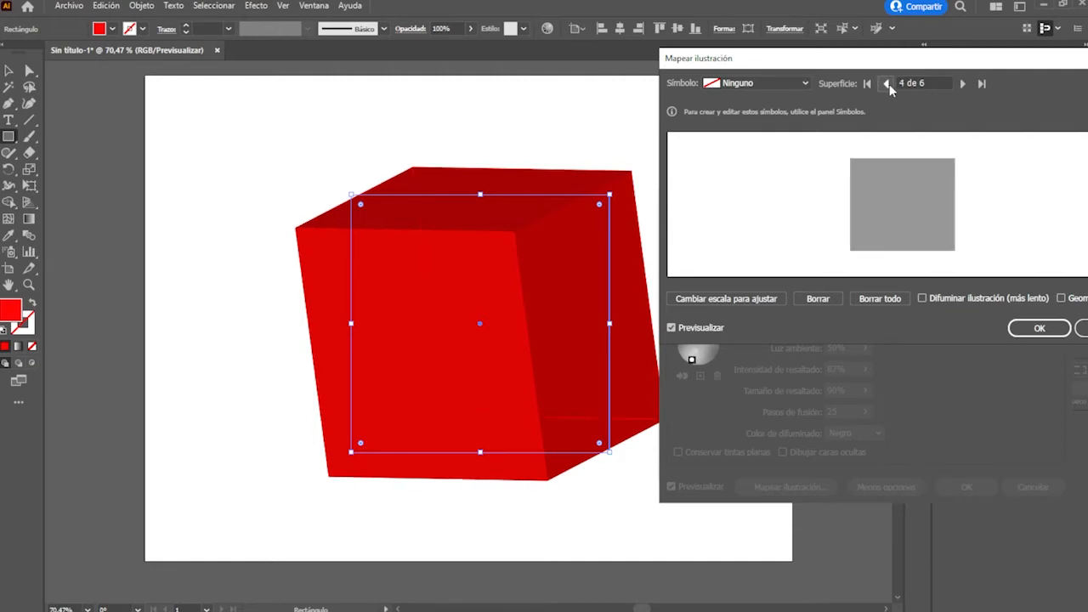
pyautogui.click(887, 84)
pyautogui.click(887, 84)
pyautogui.click(887, 84)
pyautogui.click(886, 83)
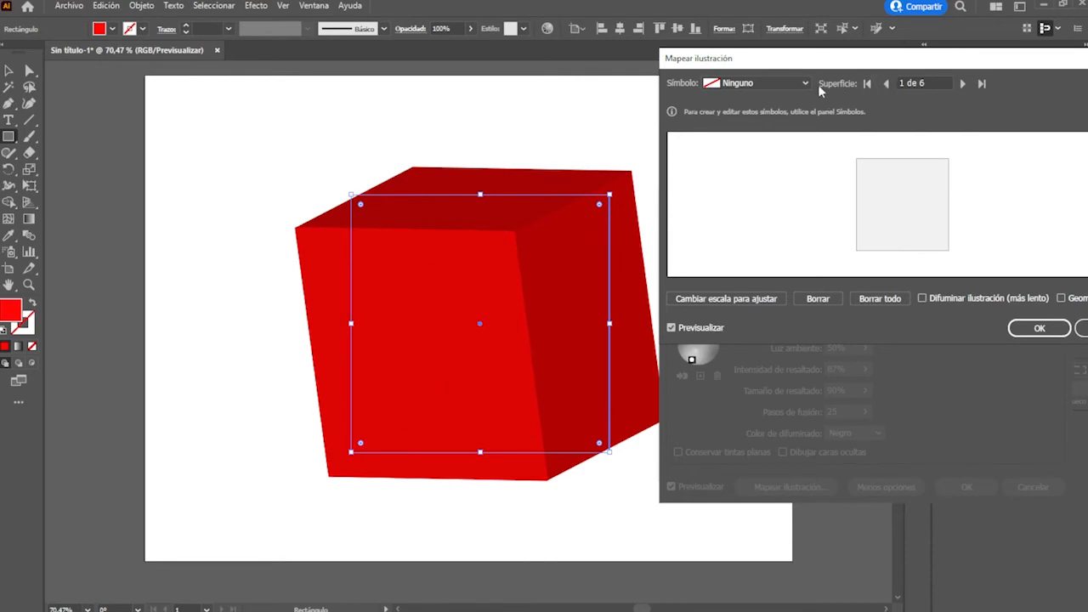
# Map the Hormiga symbol onto surface 1, enlarged to nearly the face's full height, with Difuminar ilustración enabled
pyautogui.click(737, 83)
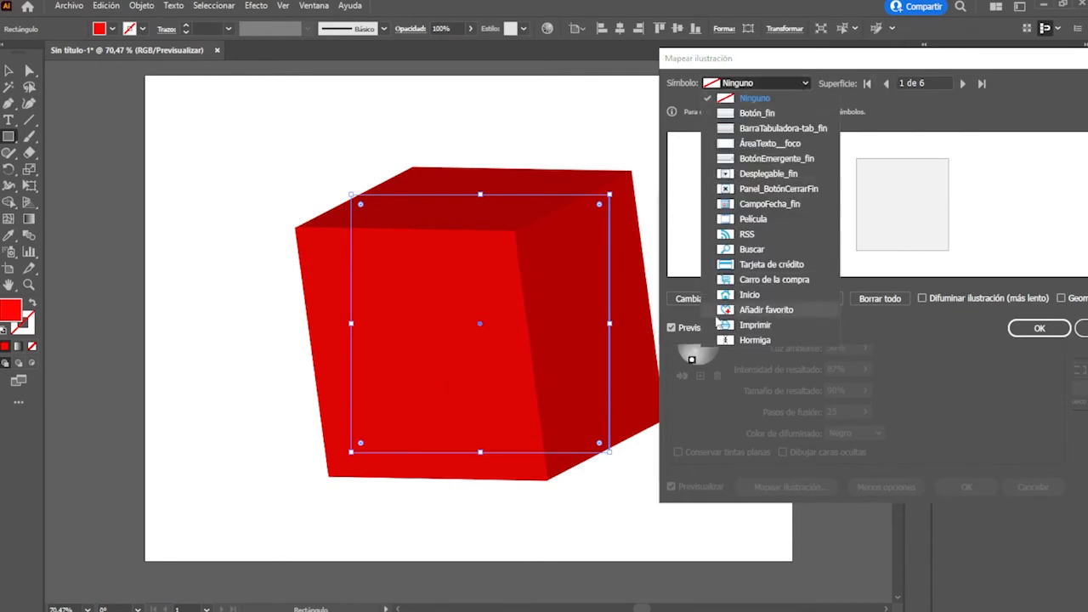
pyautogui.click(742, 340)
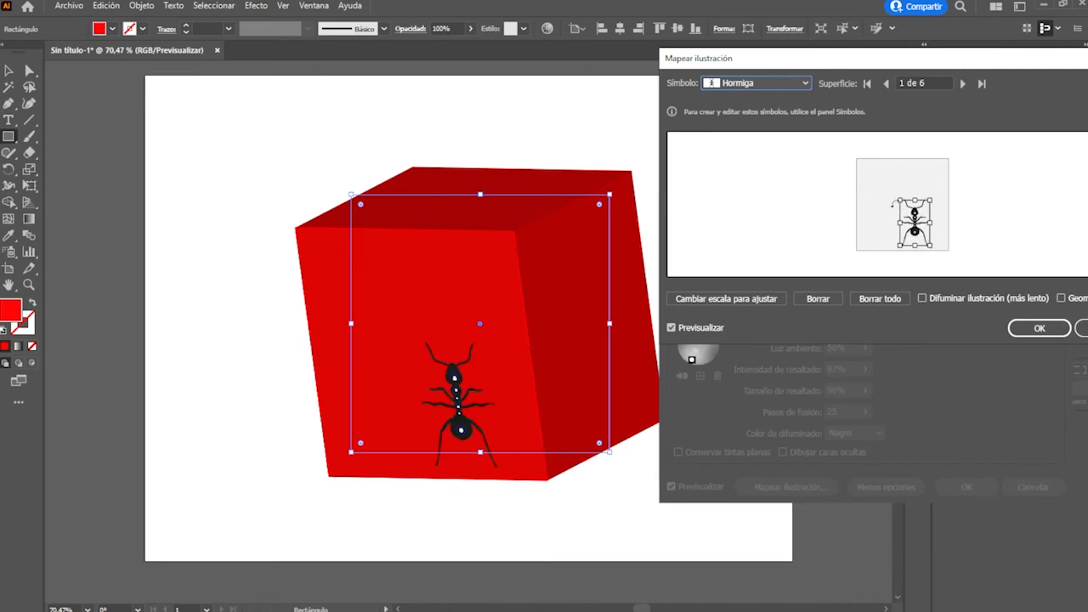
pyautogui.moveTo(897, 198); pyautogui.dragTo(880, 164)
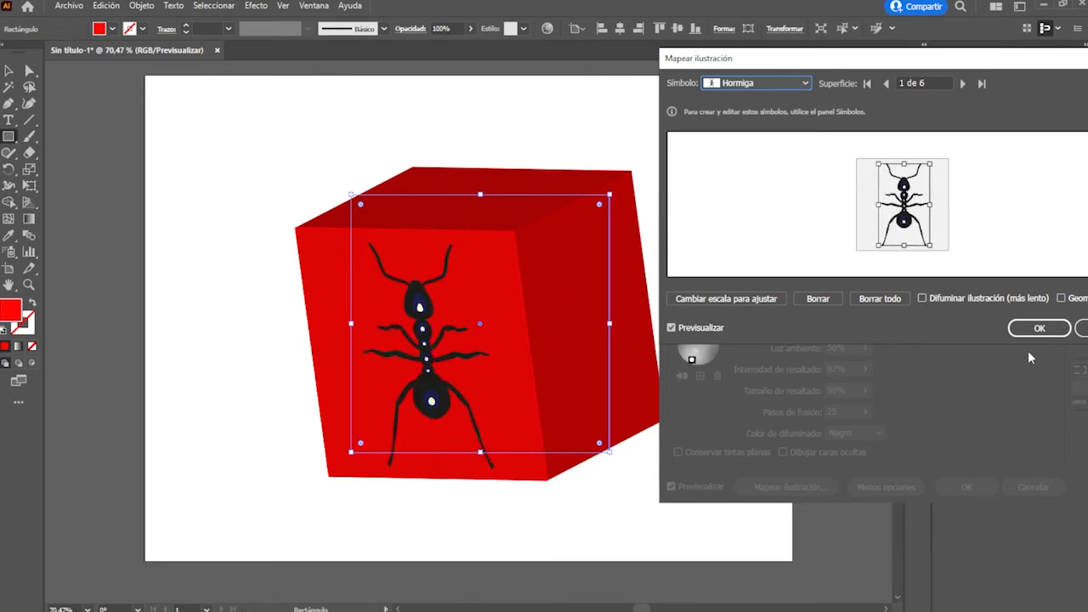
pyautogui.click(927, 297)
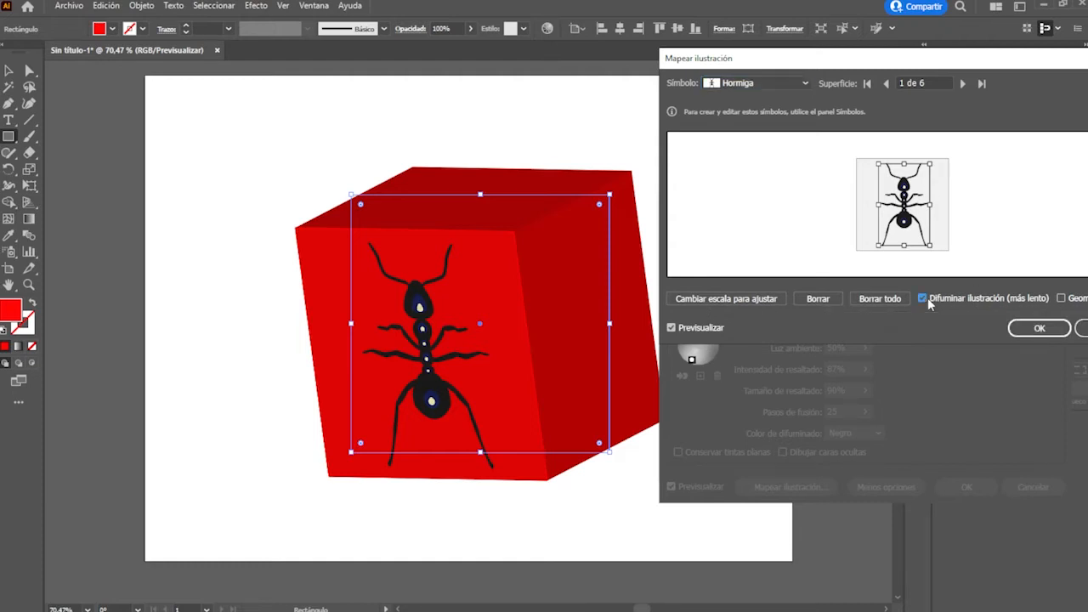
pyautogui.moveTo(1025, 64); pyautogui.dragTo(957, 79)
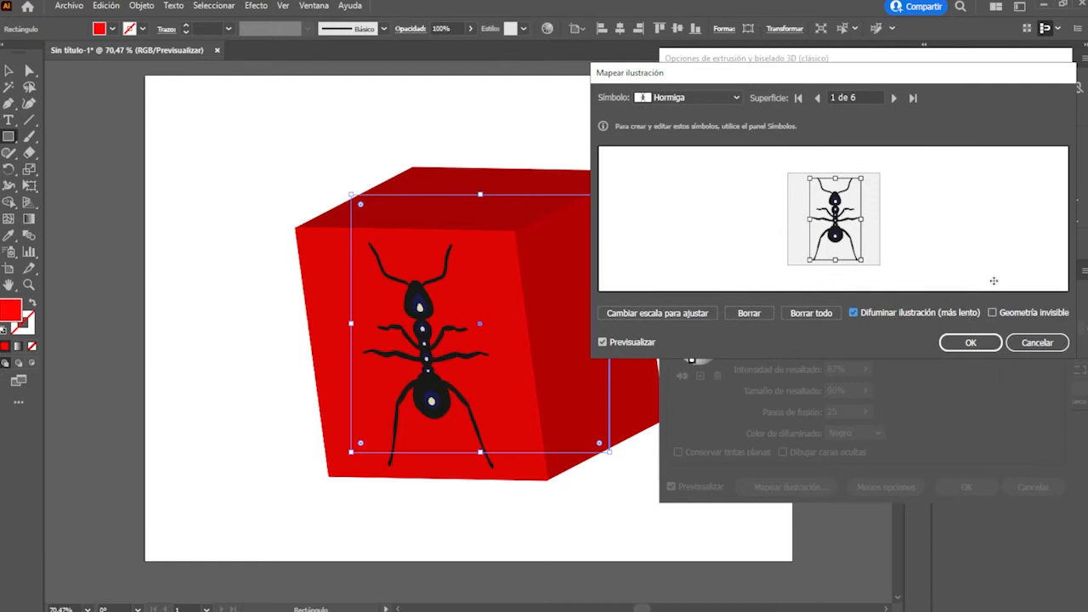
# Accept the symbol mapping, rotate the cube to -20°, -58° and 26°, and apply the classic Extrude and Bevel settings
pyautogui.click(988, 347)
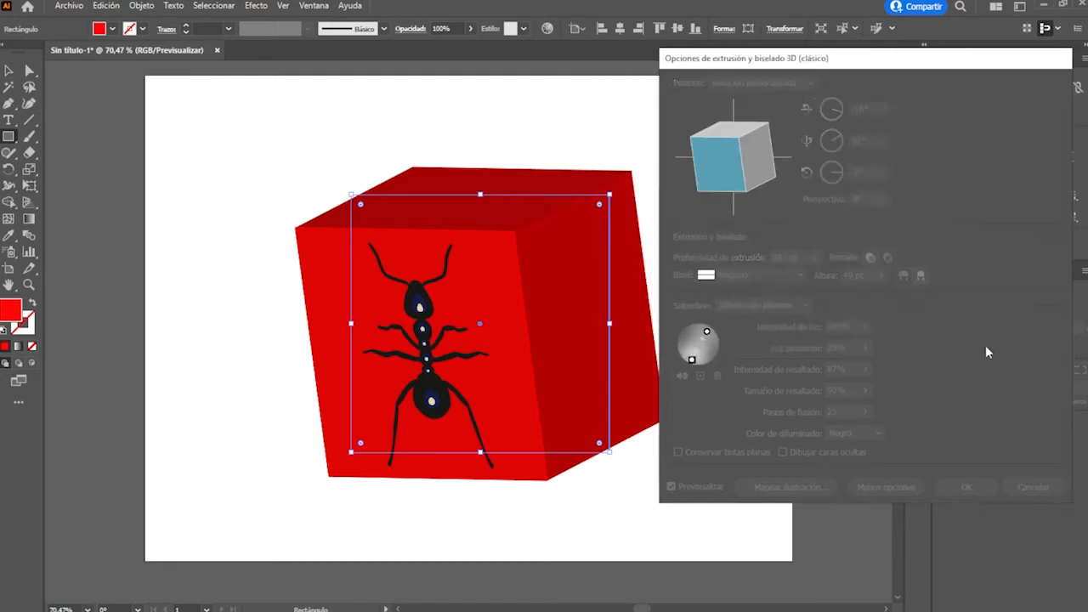
pyautogui.moveTo(715, 167); pyautogui.dragTo(753, 163)
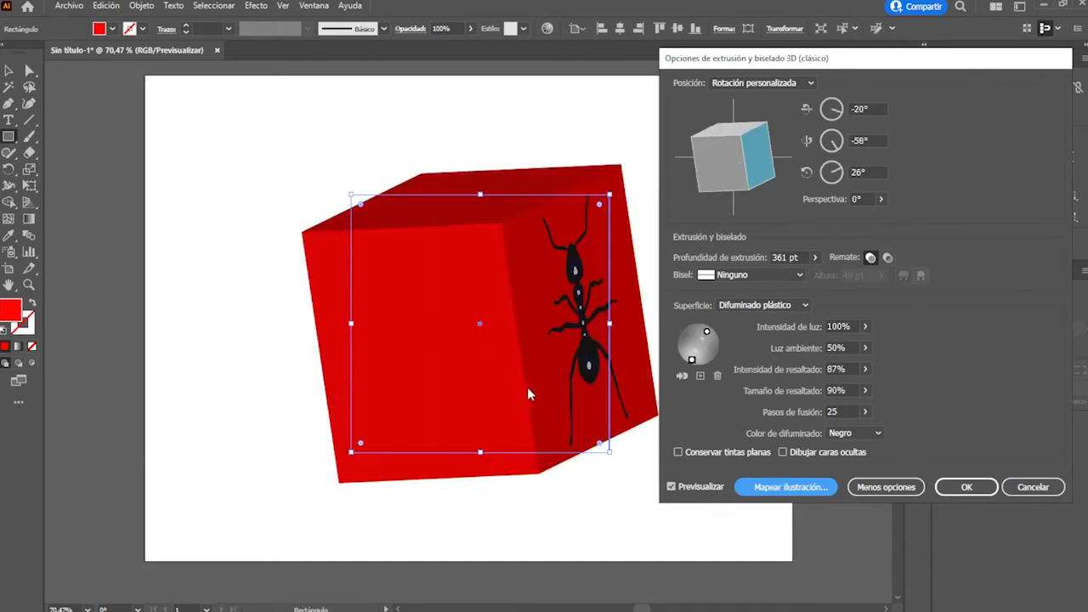
pyautogui.click(967, 491)
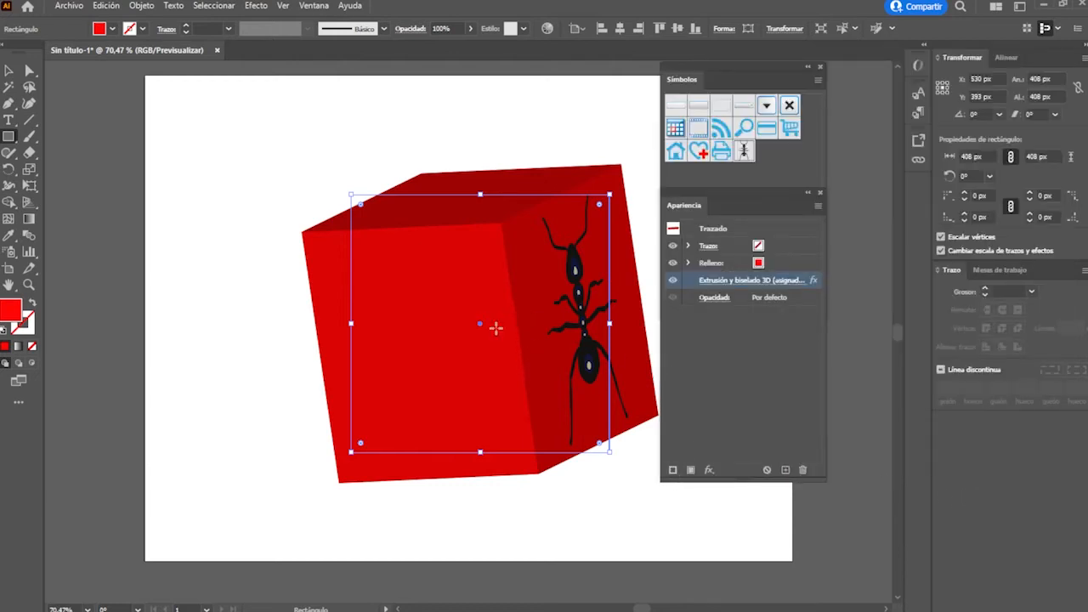
# Delete the cube and create a text object reading TEXTO on the empty artboard
pyautogui.press('Delete')
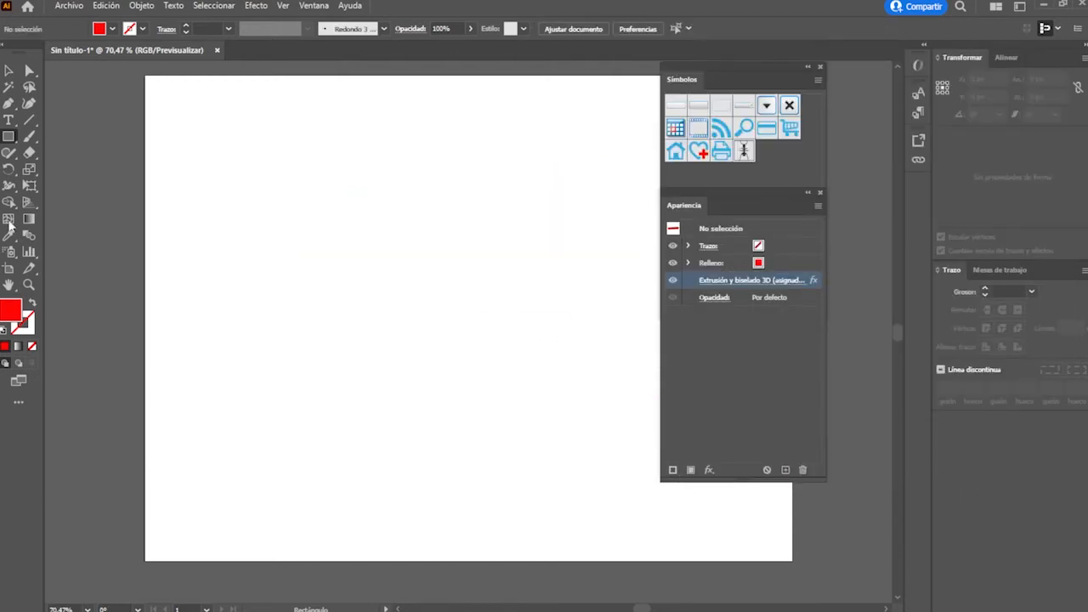
pyautogui.click(8, 121)
pyautogui.click(261, 276)
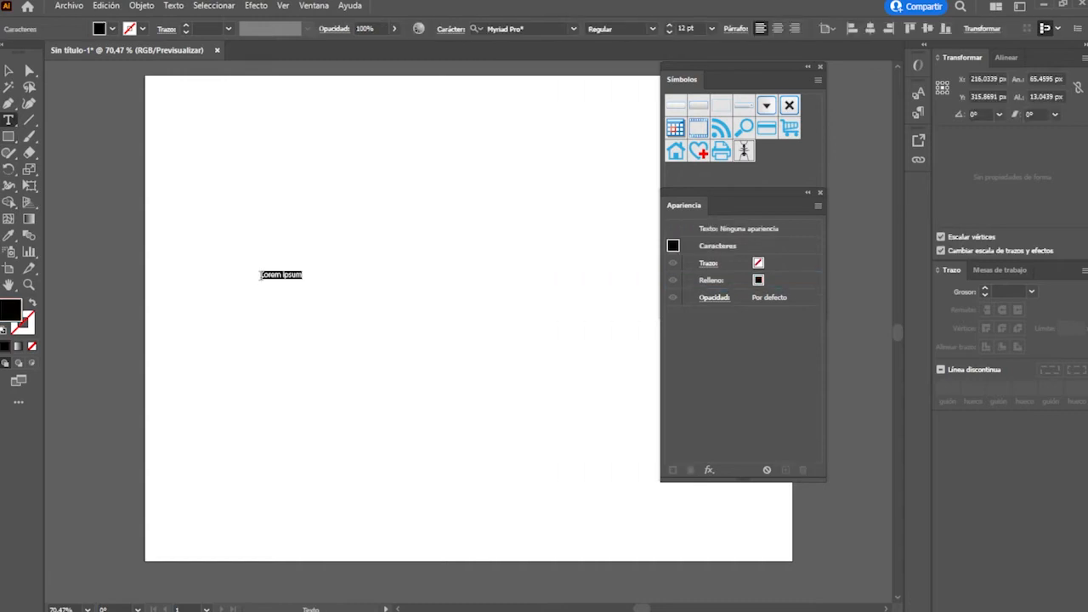
pyautogui.press('BackSpace')
pyautogui.write('TEXTO')
# Enlarge the TEXTO lettering to about 180 pt, set its font to HighlandGothicFLF and reposition it on the artboard
pyautogui.click(9, 71)
pyautogui.moveTo(289, 286); pyautogui.dragTo(500, 192)
pyautogui.moveTo(360, 284); pyautogui.dragTo(477, 283)
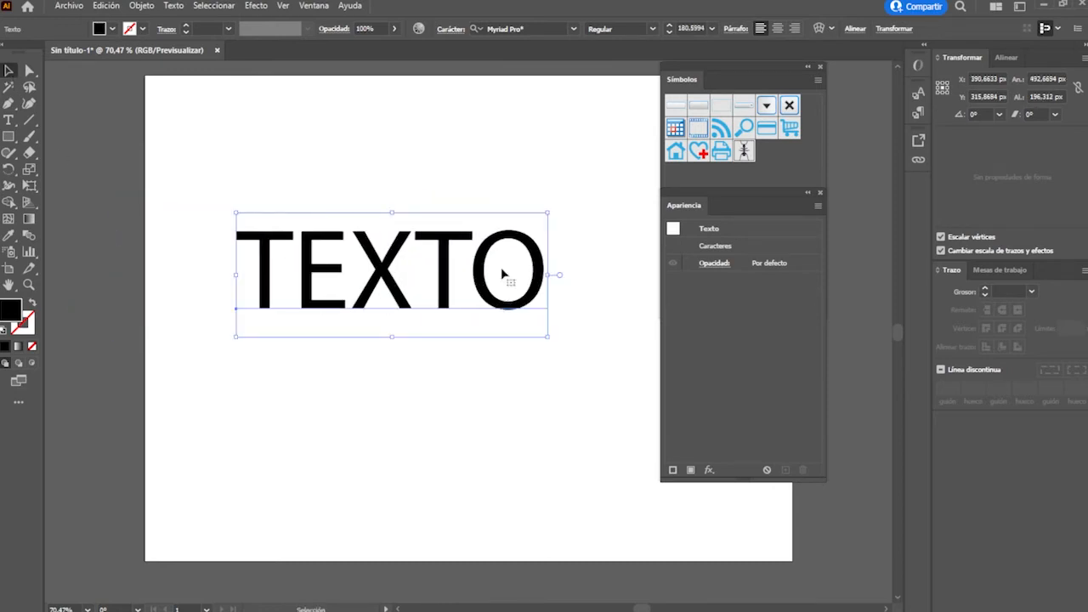
pyautogui.click(574, 28)
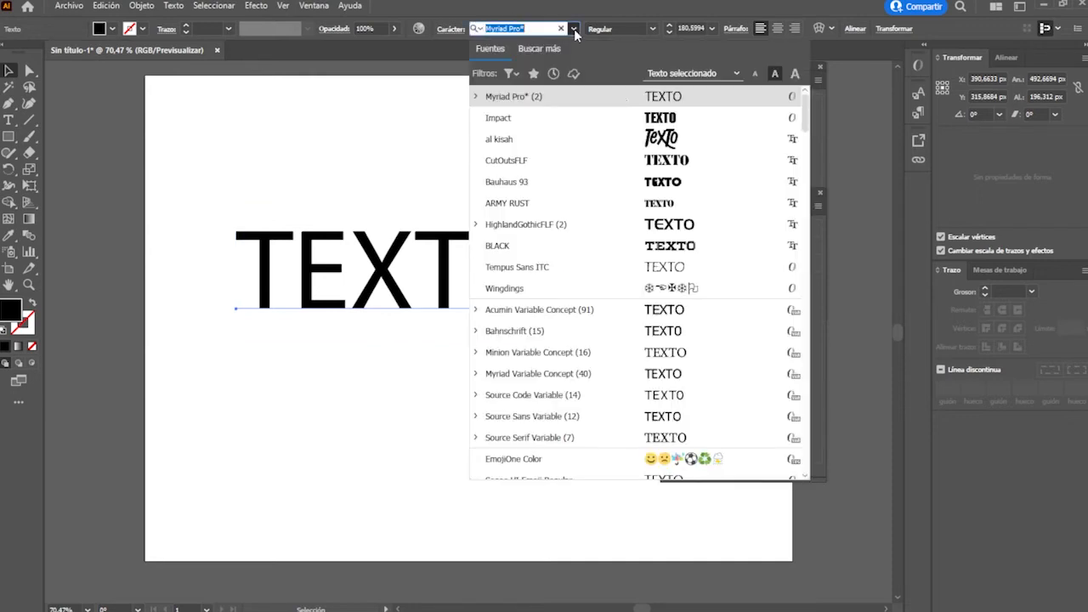
pyautogui.click(682, 225)
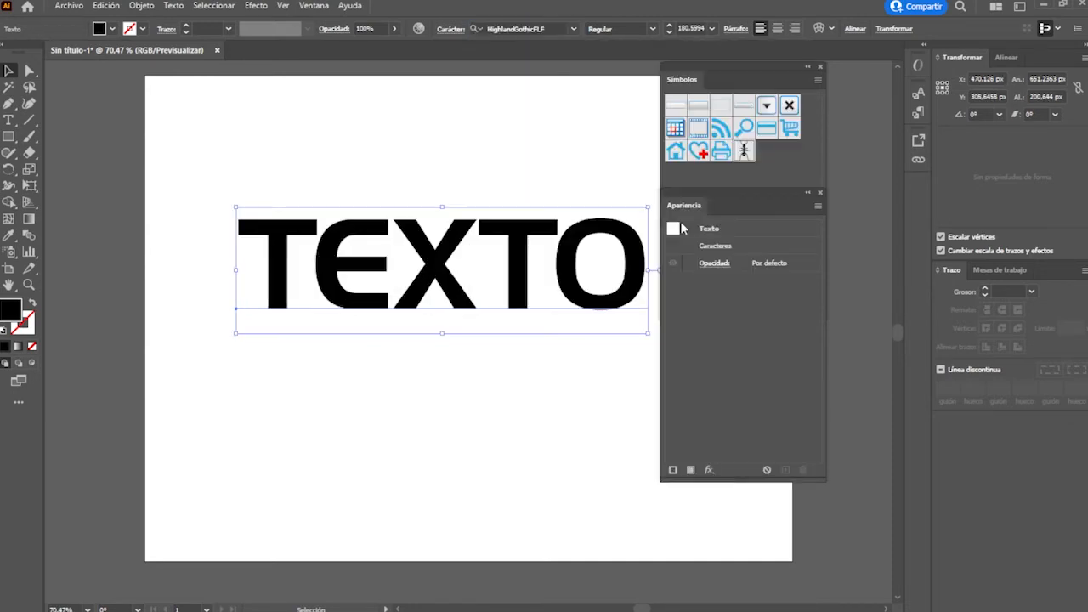
pyautogui.moveTo(564, 286); pyautogui.dragTo(546, 294)
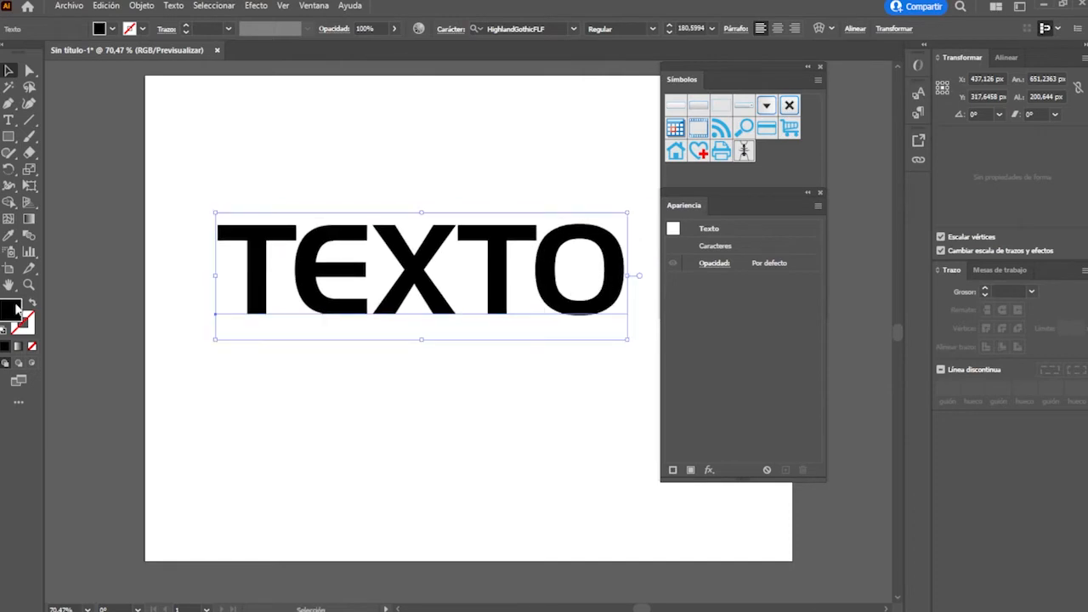
# Set the text's fill to bright blue 00C3F7
pyautogui.doubleClick(7, 313)
pyautogui.click(534, 213)
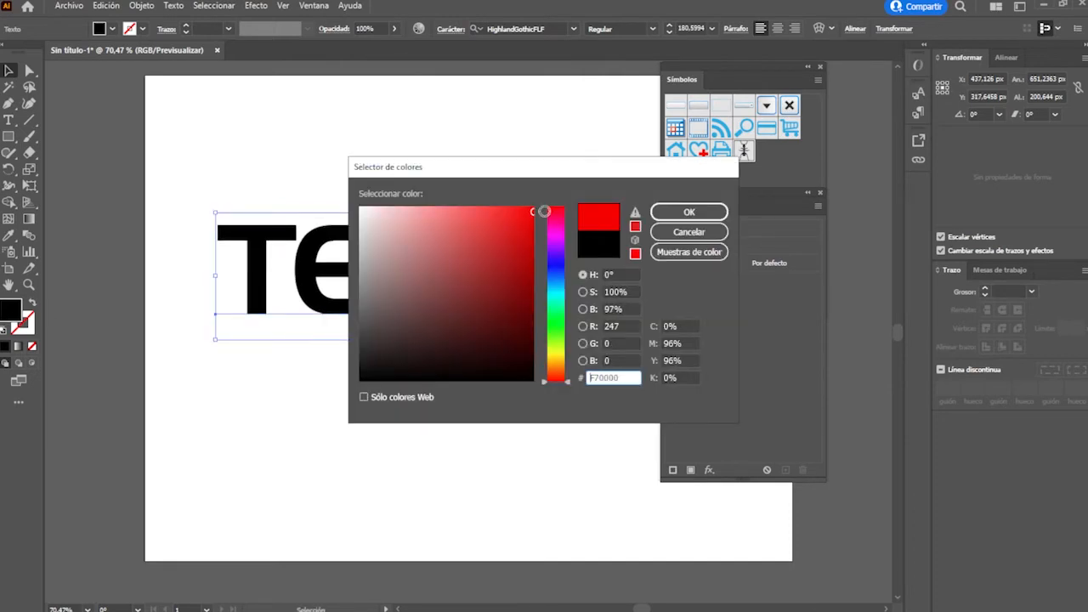
pyautogui.moveTo(563, 263); pyautogui.dragTo(559, 286)
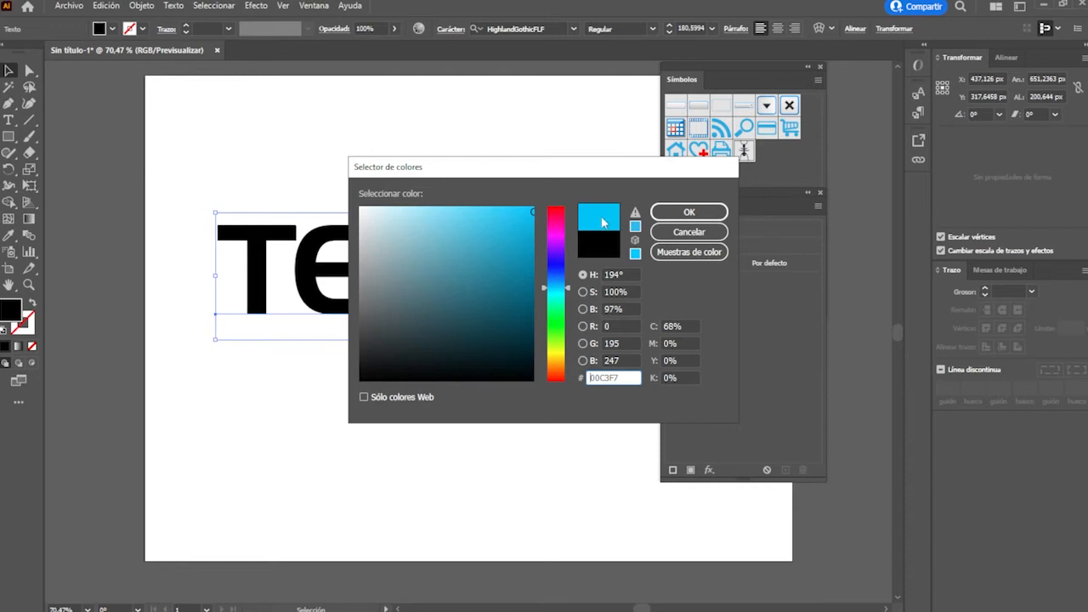
pyautogui.click(677, 216)
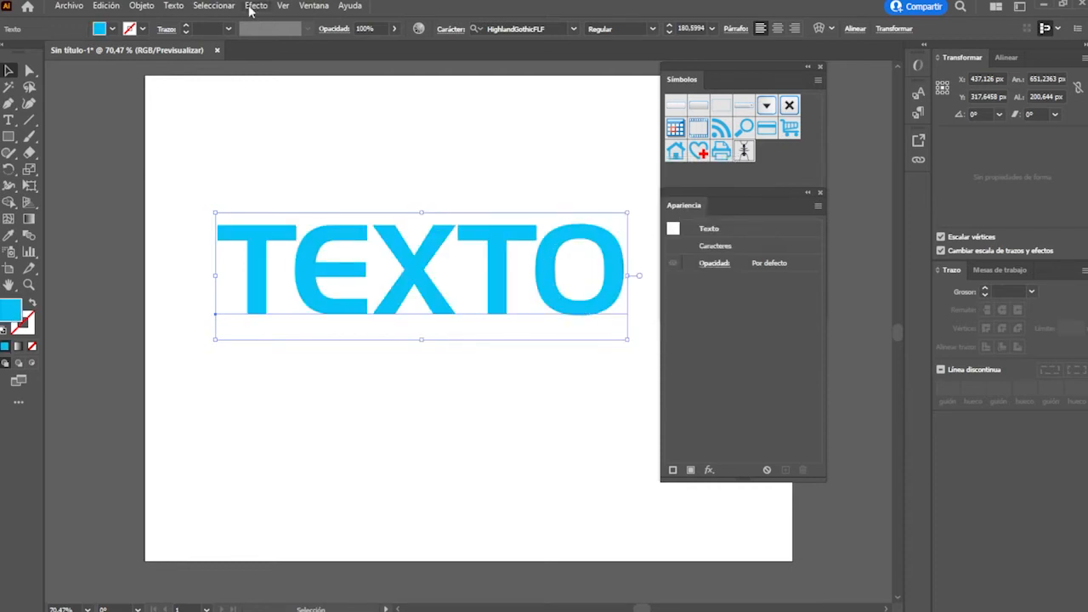
# Give the text a classic 3D Extrude and Bevel rotated to -29°, -35° and 14°, with its light shifted slightly towards the sphere's edge
pyautogui.click(254, 6)
pyautogui.moveTo(303, 87)
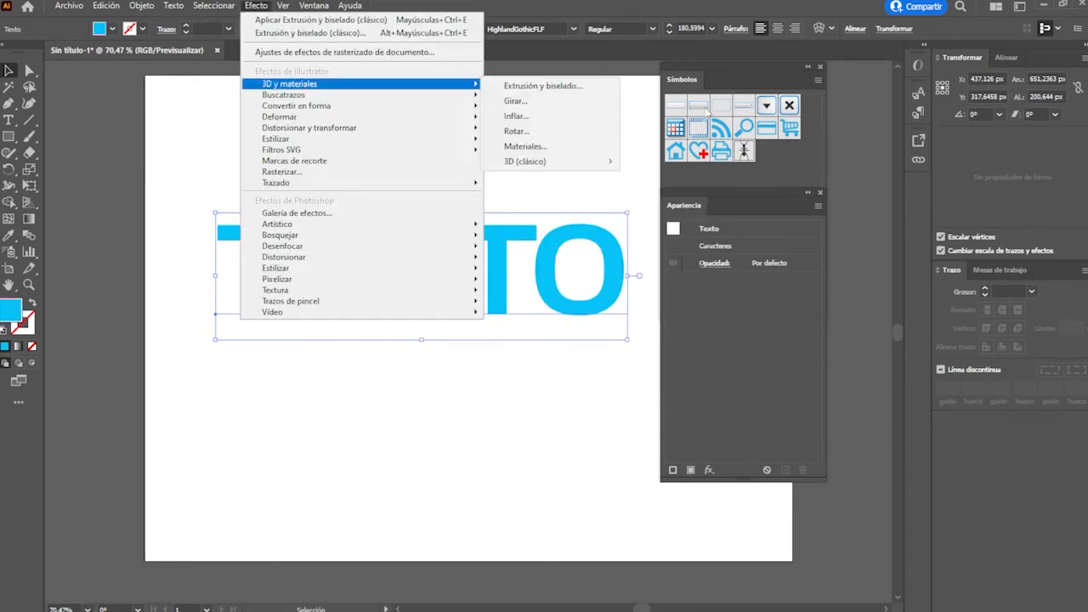
pyautogui.moveTo(582, 163)
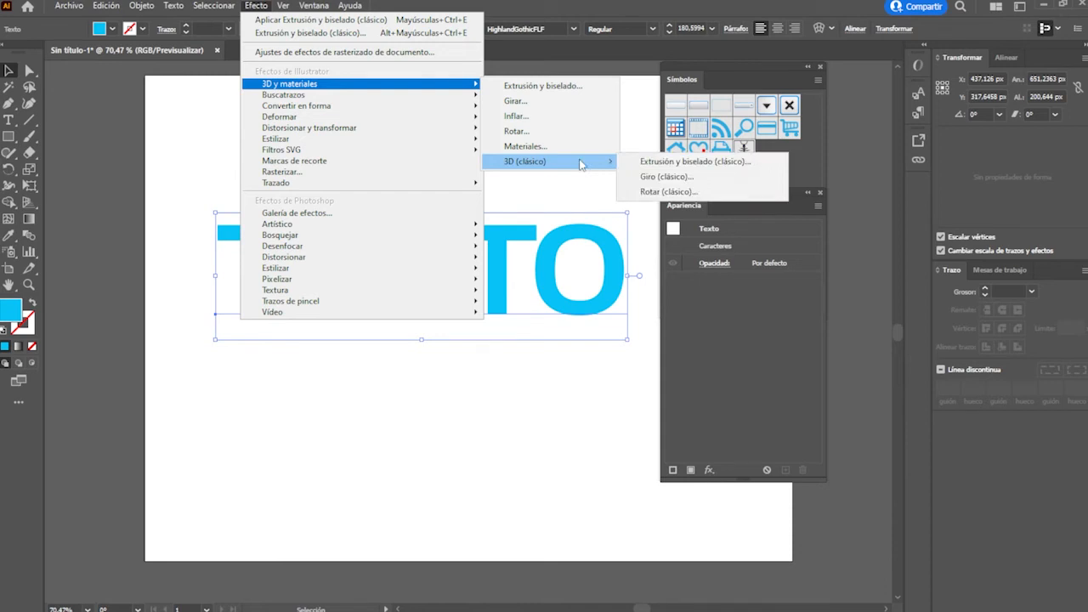
pyautogui.click(651, 165)
pyautogui.moveTo(741, 166); pyautogui.dragTo(744, 169)
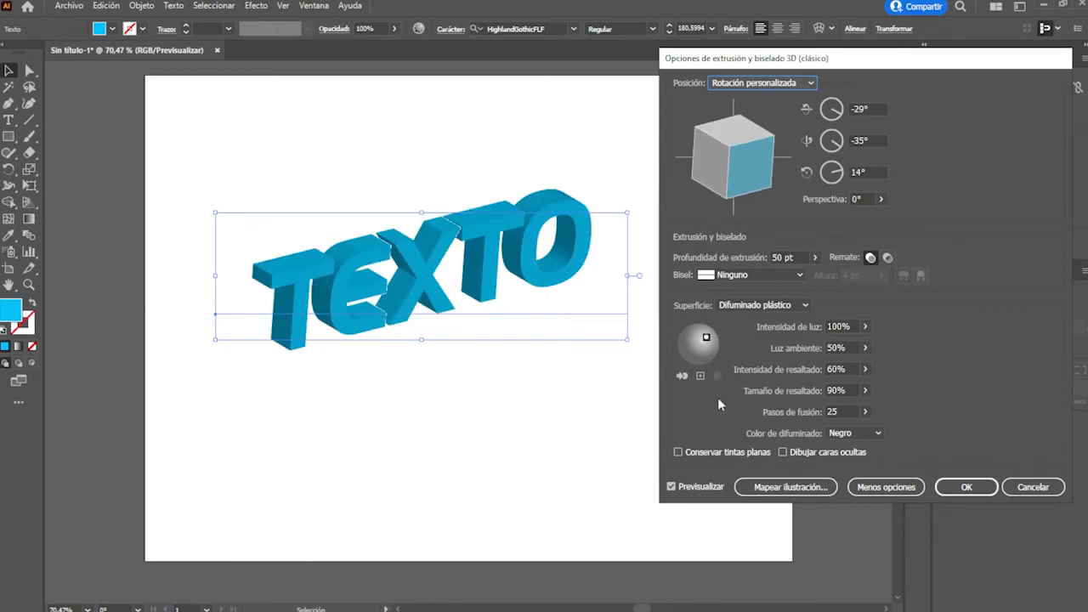
pyautogui.click(902, 493)
pyautogui.click(886, 335)
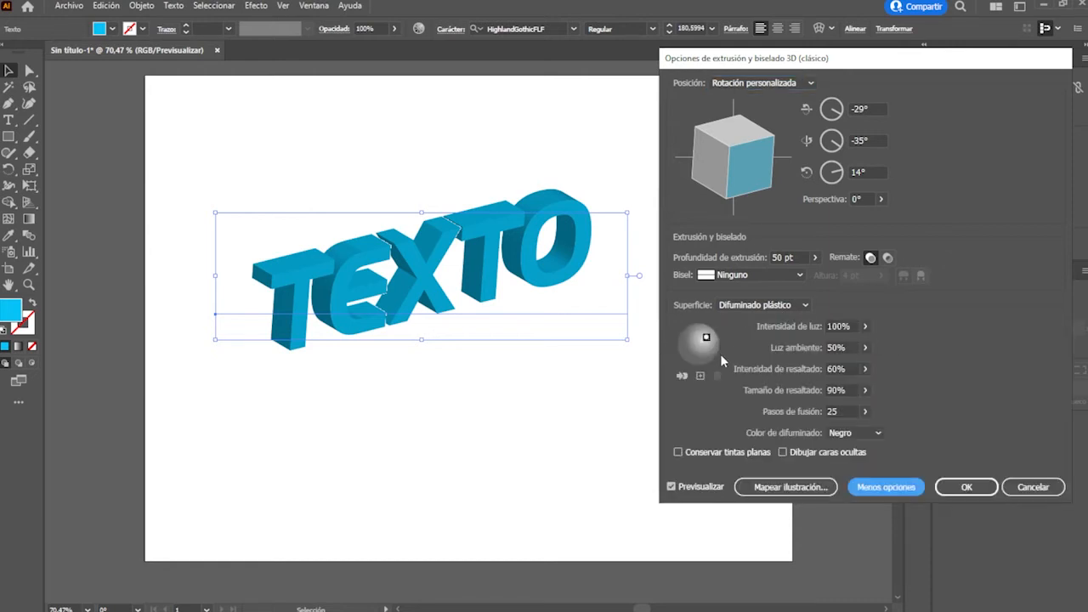
pyautogui.moveTo(706, 338); pyautogui.dragTo(712, 338)
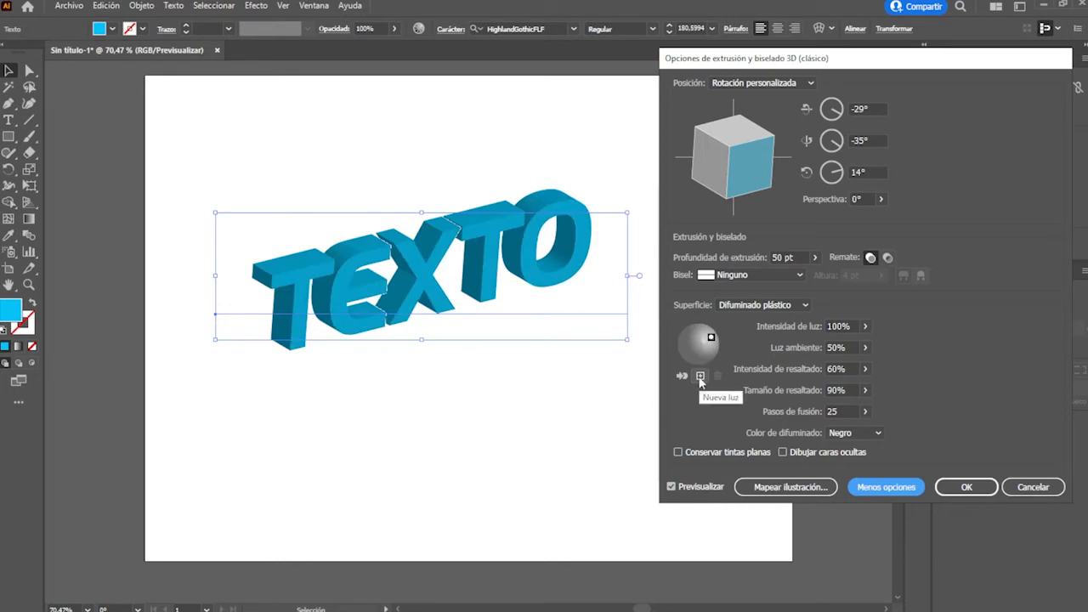
# Use the Complejo 1 bevel on the extruded text, rotate it to -8°, 50° and -1°, and apply the effect
pyautogui.click(800, 275)
pyautogui.click(766, 321)
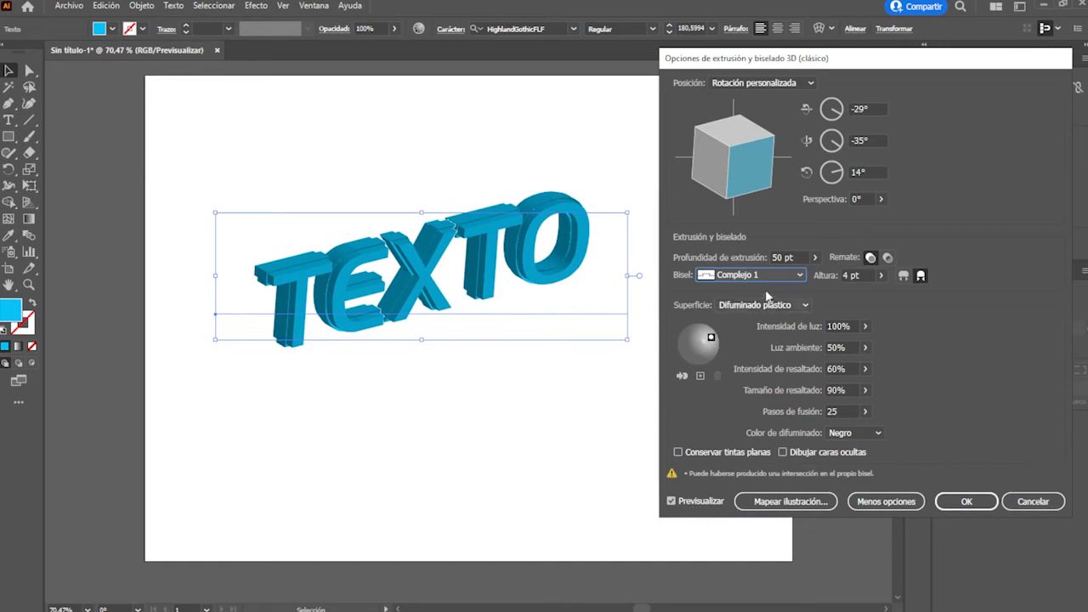
pyautogui.moveTo(705, 156); pyautogui.dragTo(705, 146)
pyautogui.moveTo(766, 168); pyautogui.dragTo(724, 151)
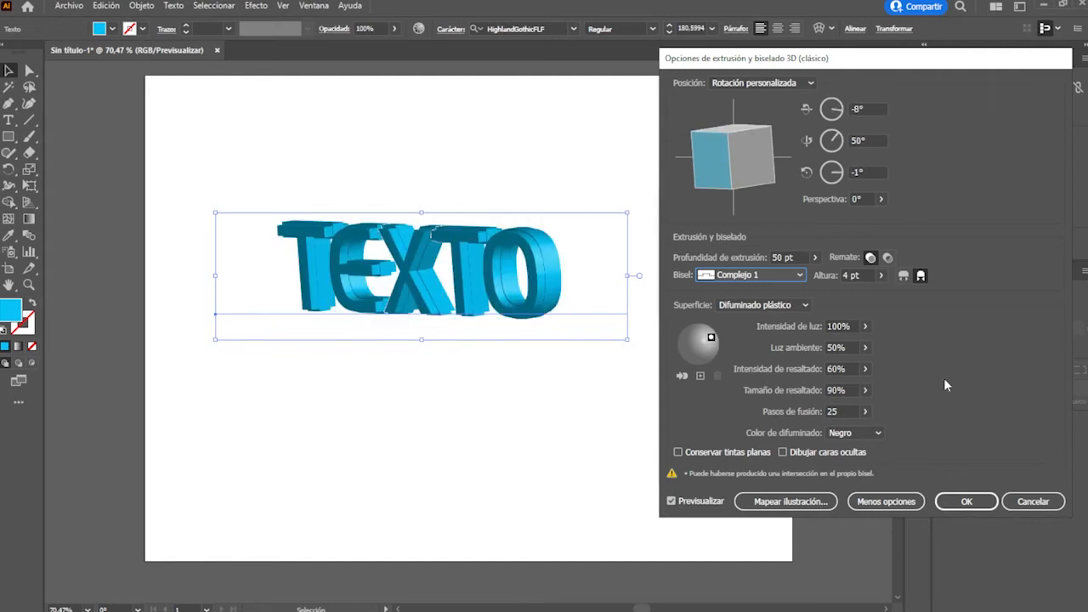
pyautogui.click(960, 503)
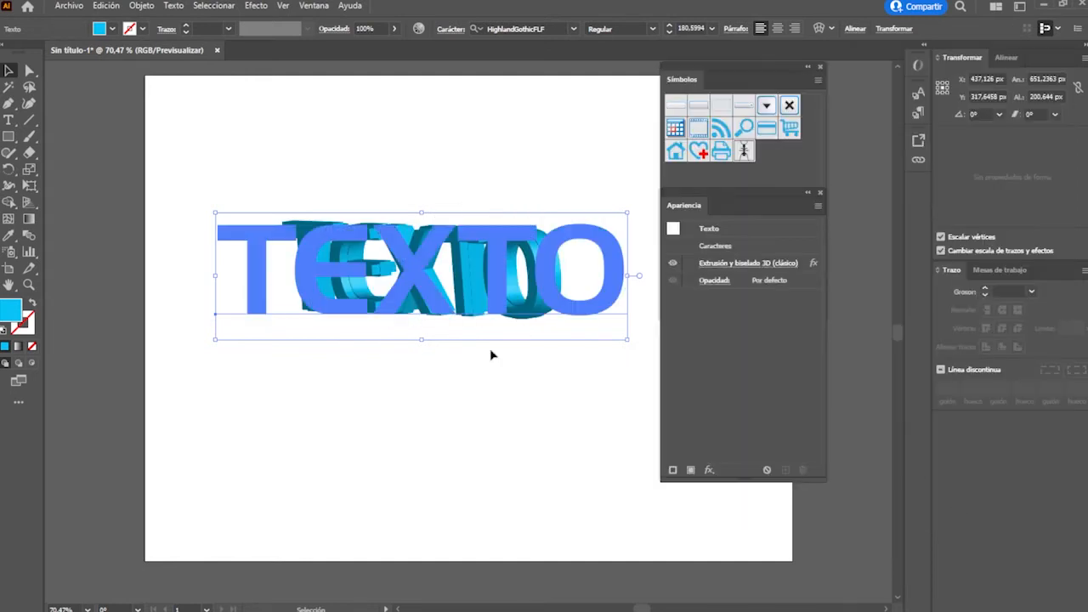
# Change the extruded text's font to ARMY RUST, then delete the text object
pyautogui.doubleClick(500, 295)
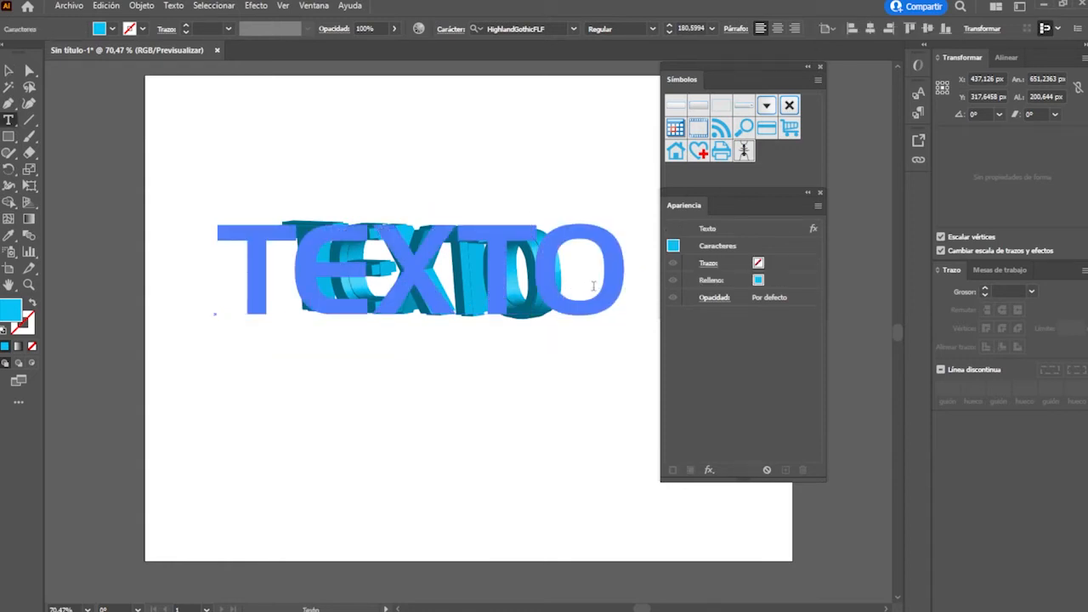
pyautogui.hotkey('ctrl', 'a')
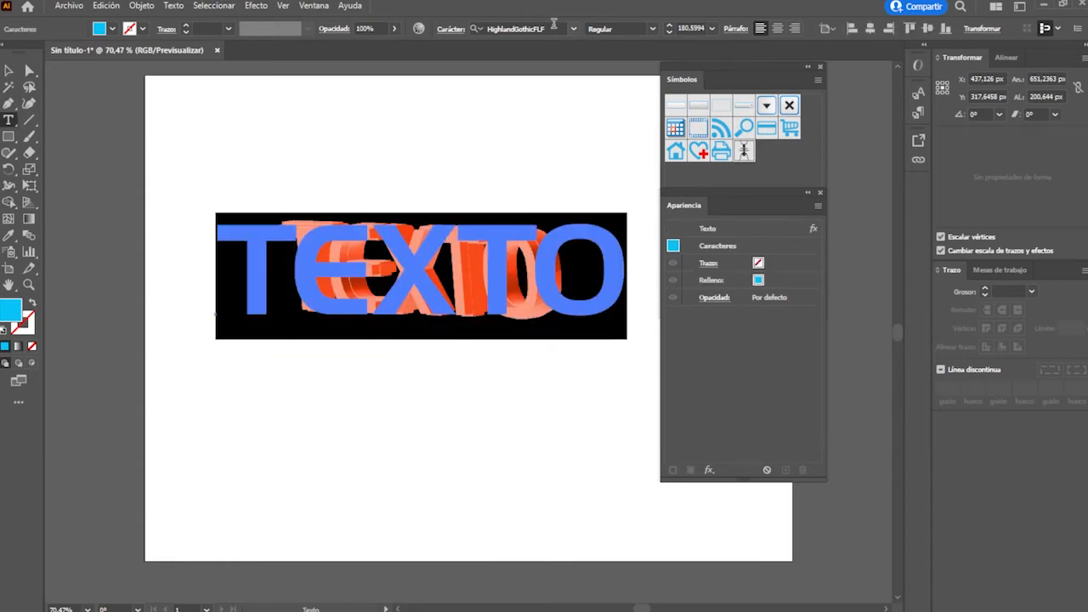
pyautogui.click(576, 30)
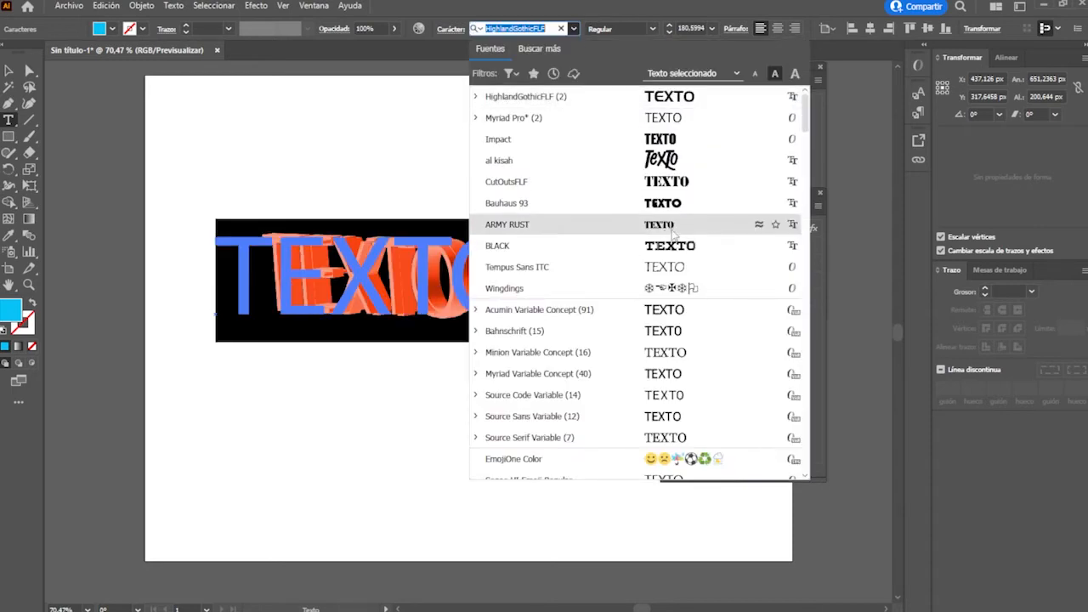
pyautogui.click(629, 233)
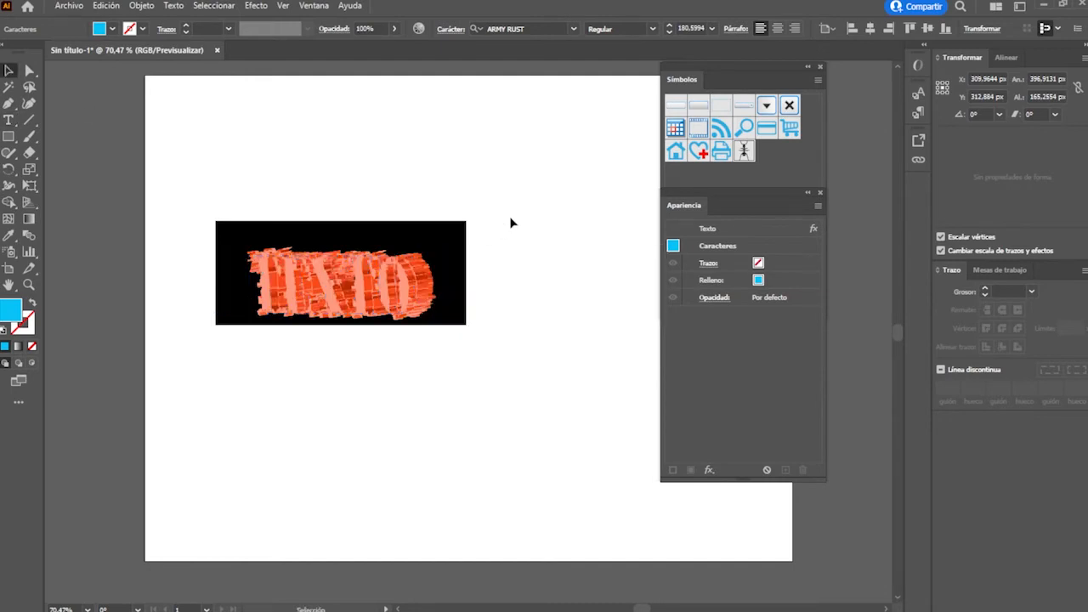
pyautogui.press('Escape')
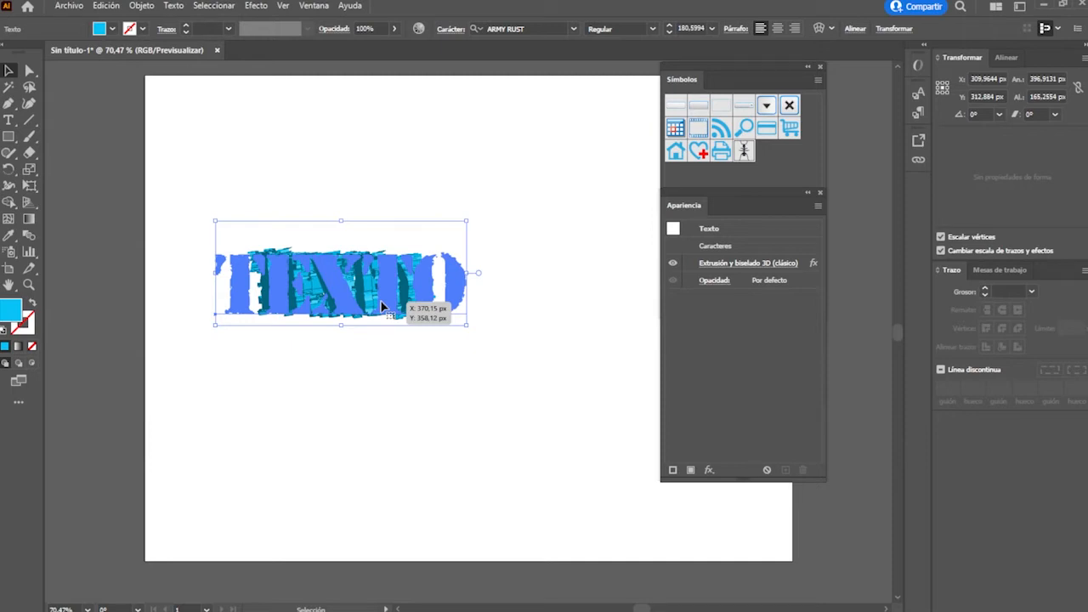
pyautogui.press('Delete')
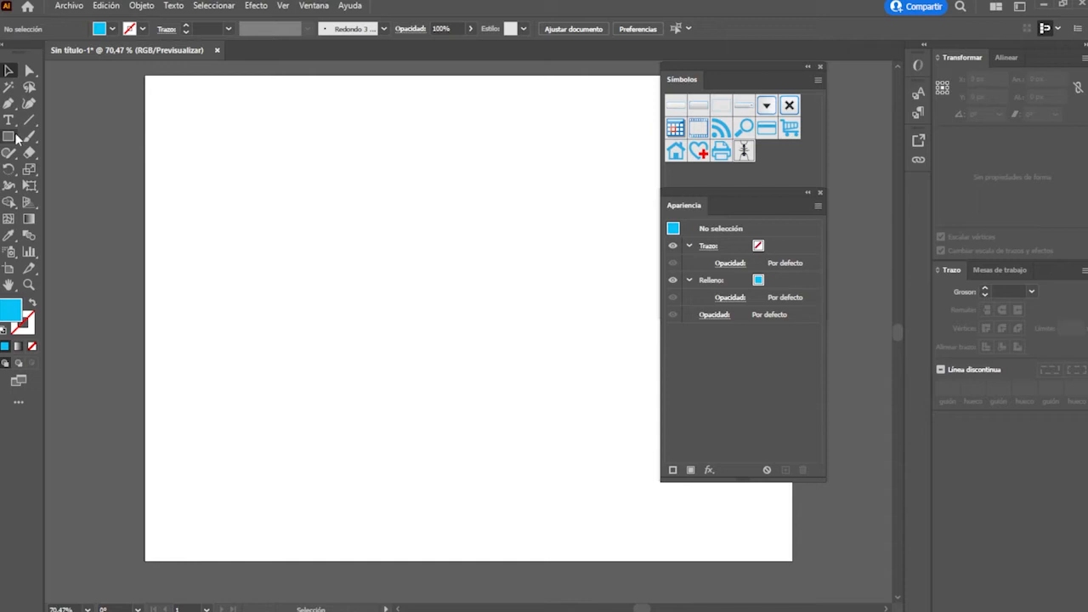
pyautogui.click(269, 4)
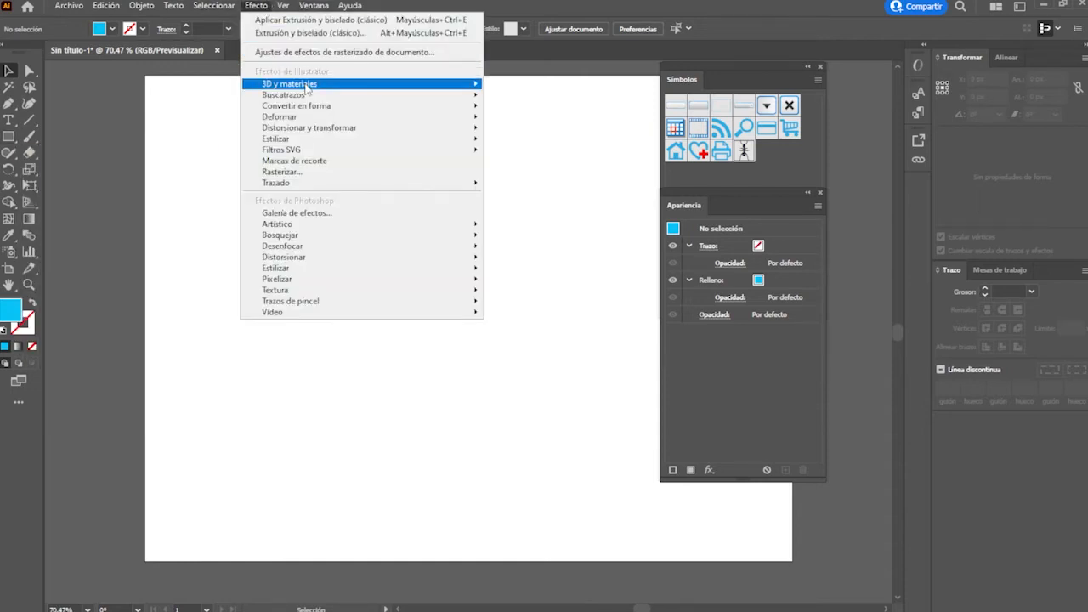
pyautogui.moveTo(337, 89)
pyautogui.moveTo(575, 162)
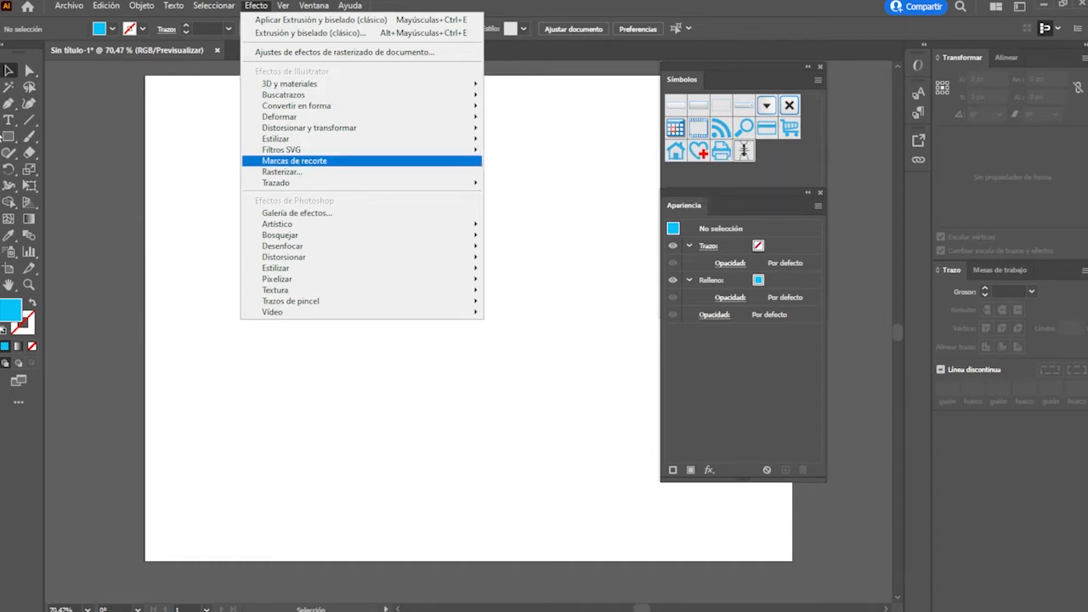
pyautogui.click(28, 119)
# Draw an open curved path about 169 by 452 px with the Pen tool and swap its blue fill to the stroke
pyautogui.click(8, 104)
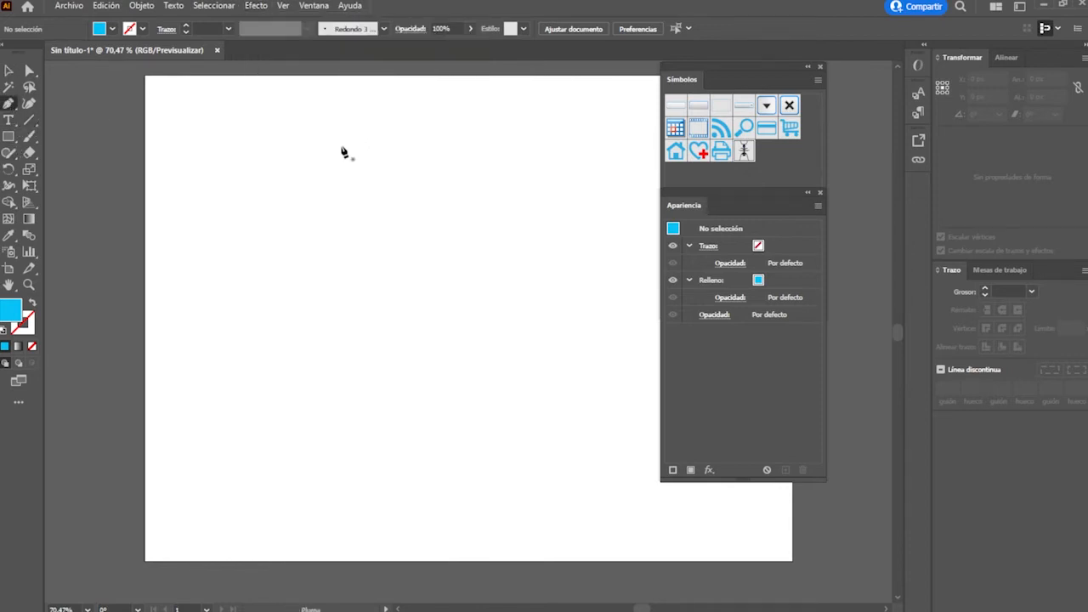
pyautogui.click(343, 140)
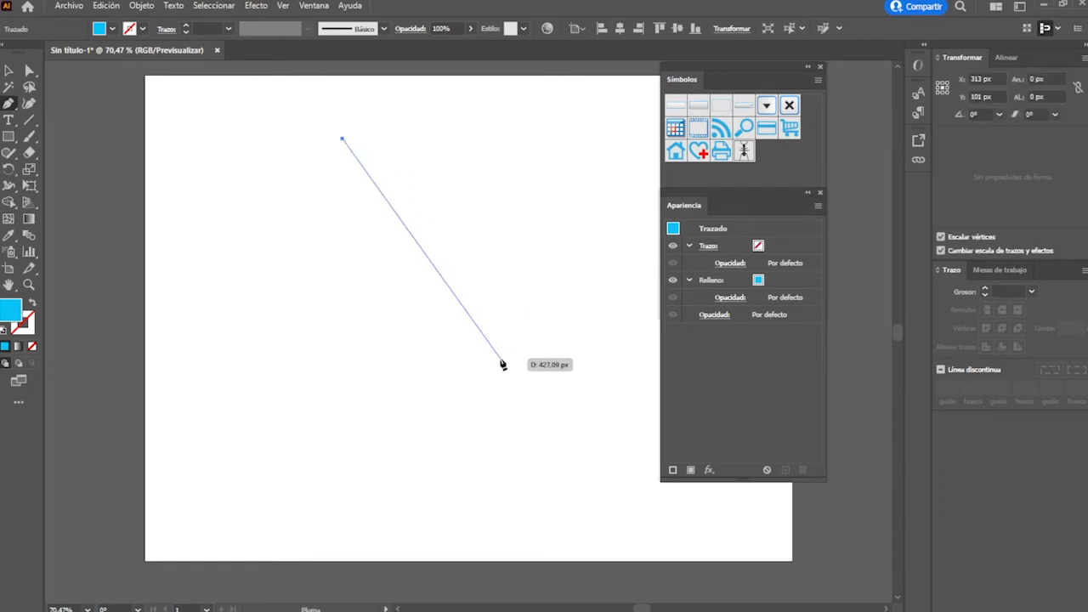
pyautogui.moveTo(415, 424); pyautogui.dragTo(306, 537)
pyautogui.click(9, 71)
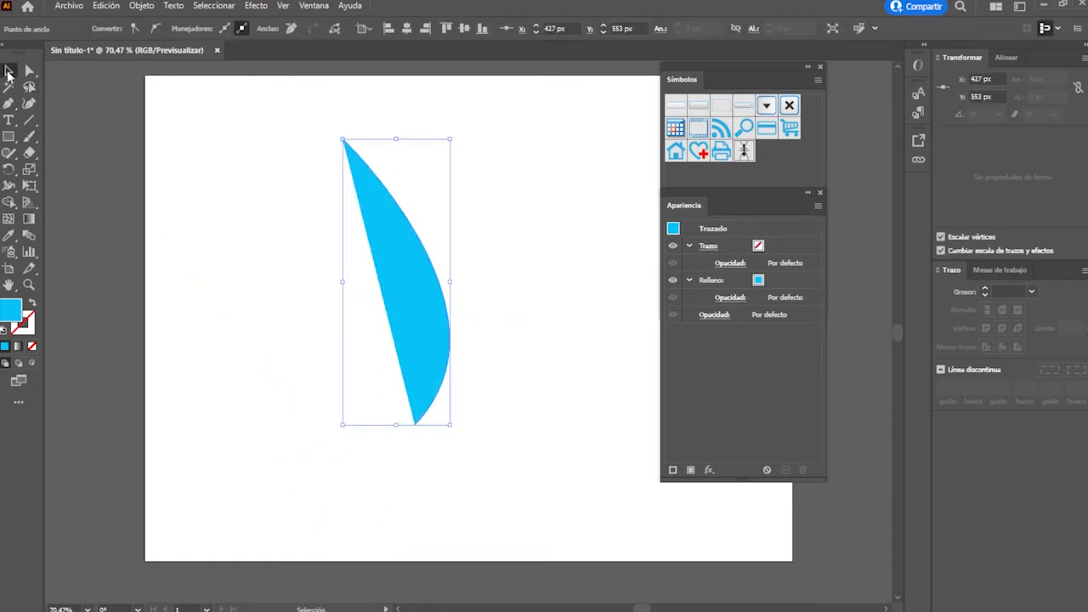
pyautogui.click(31, 304)
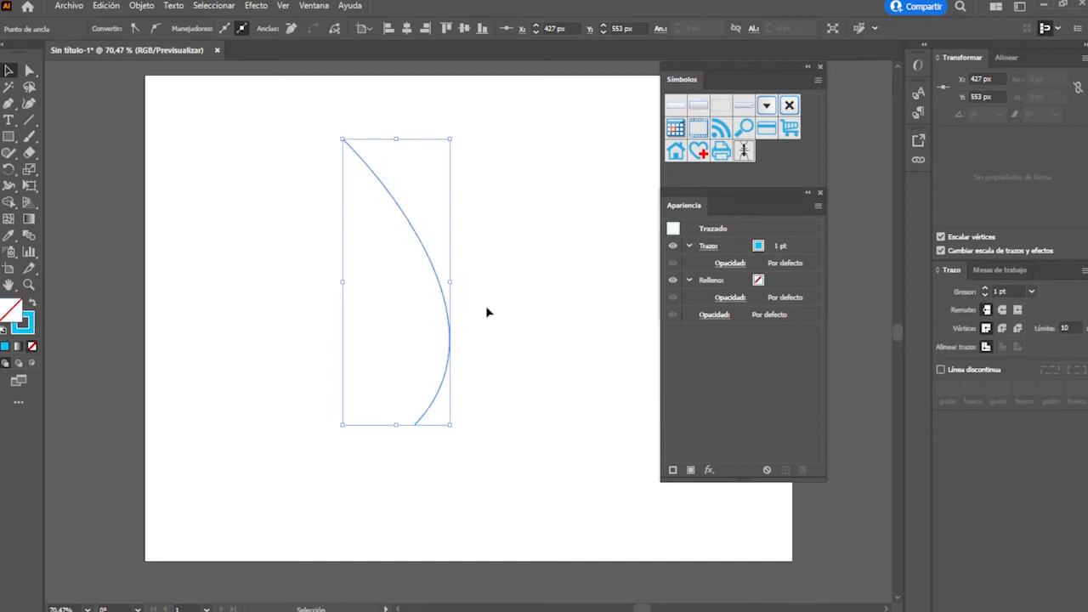
# Give the curved path a classic 3D Revolve effect and rotate it to 2°, -14° and -5°
pyautogui.click(498, 437)
pyautogui.click(442, 279)
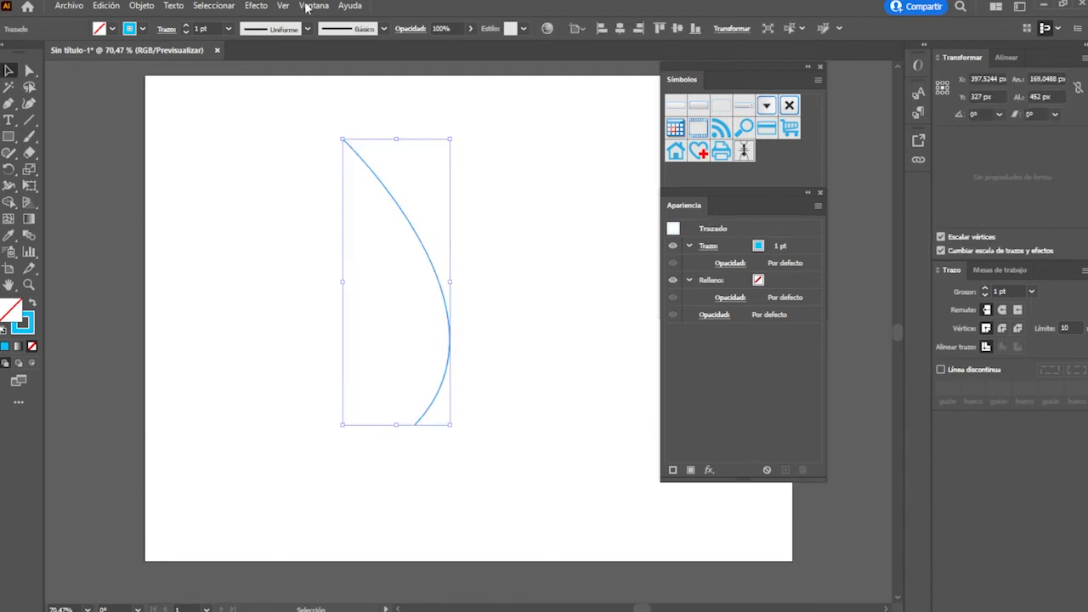
pyautogui.click(257, 6)
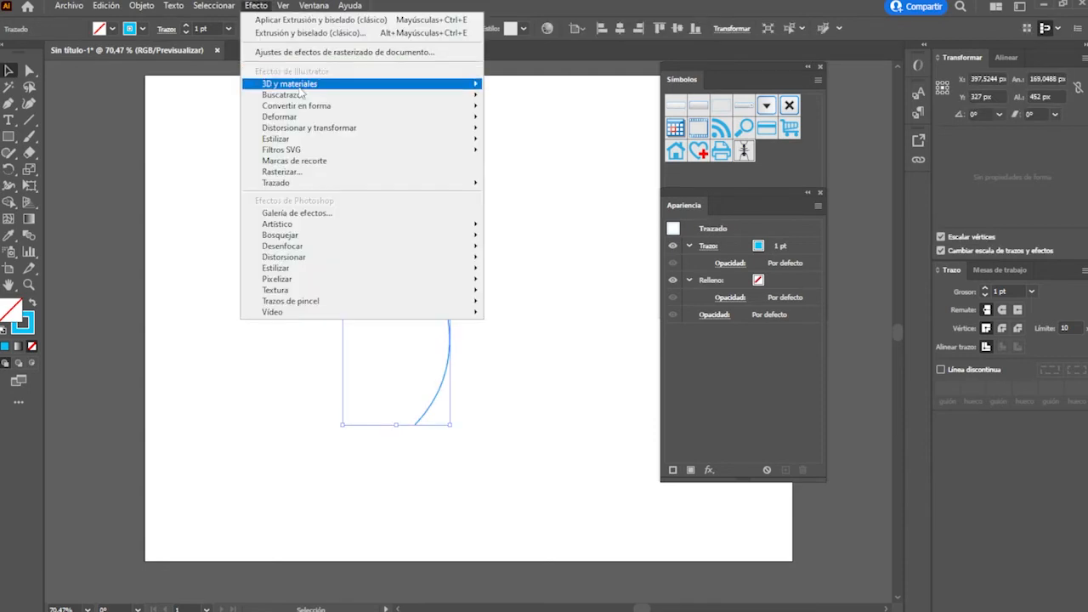
pyautogui.moveTo(304, 88)
pyautogui.moveTo(568, 163)
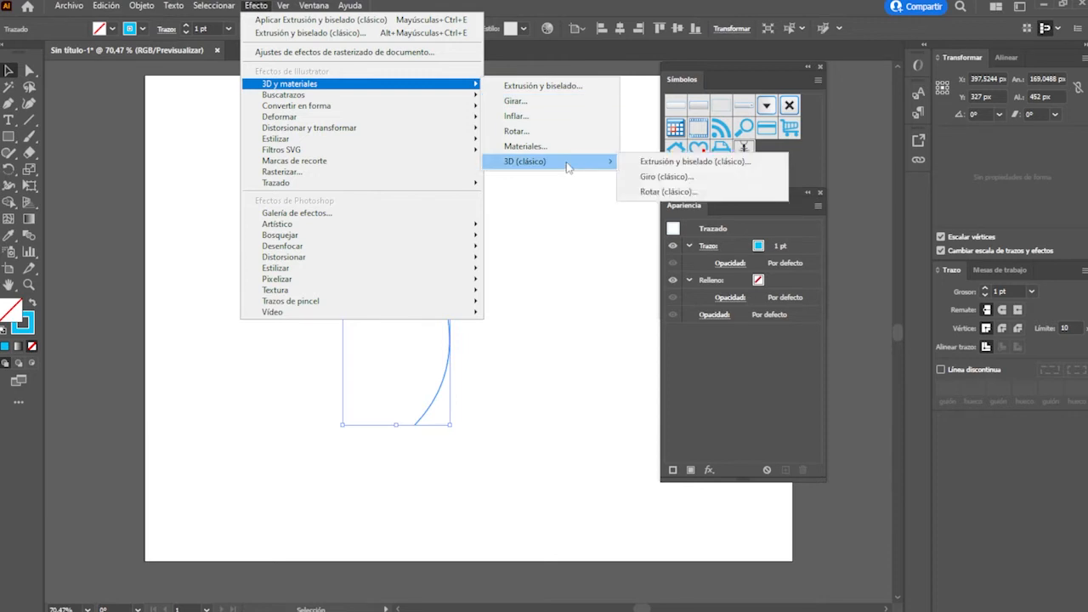
pyautogui.click(704, 180)
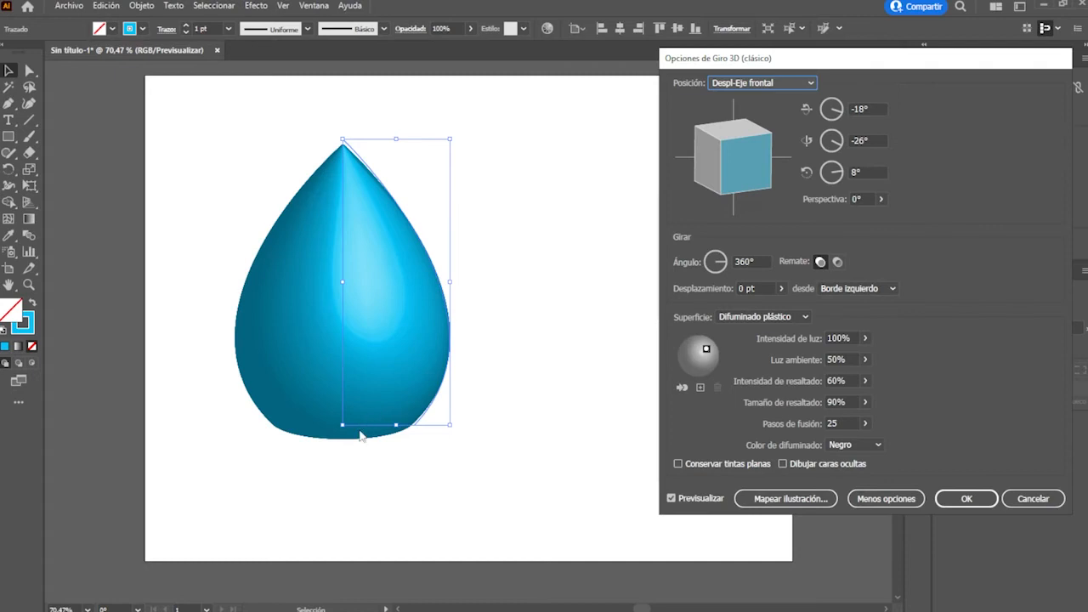
pyautogui.moveTo(722, 166); pyautogui.dragTo(738, 149)
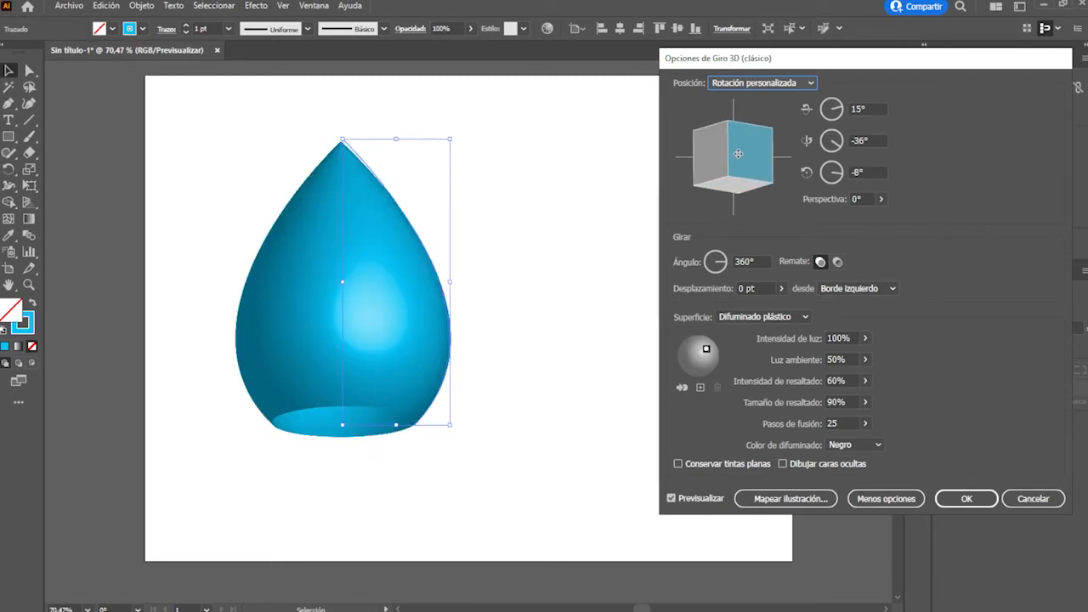
pyautogui.moveTo(757, 148); pyautogui.dragTo(738, 163)
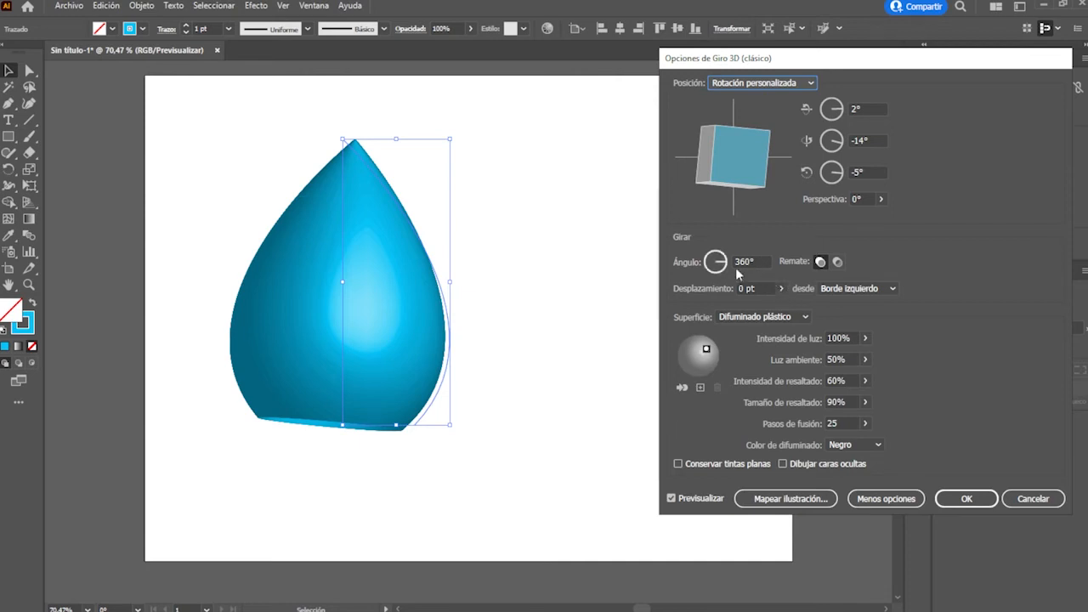
# Try a partial revolve angle of 107°, and reopen it to 350°
pyautogui.moveTo(723, 266); pyautogui.dragTo(702, 247)
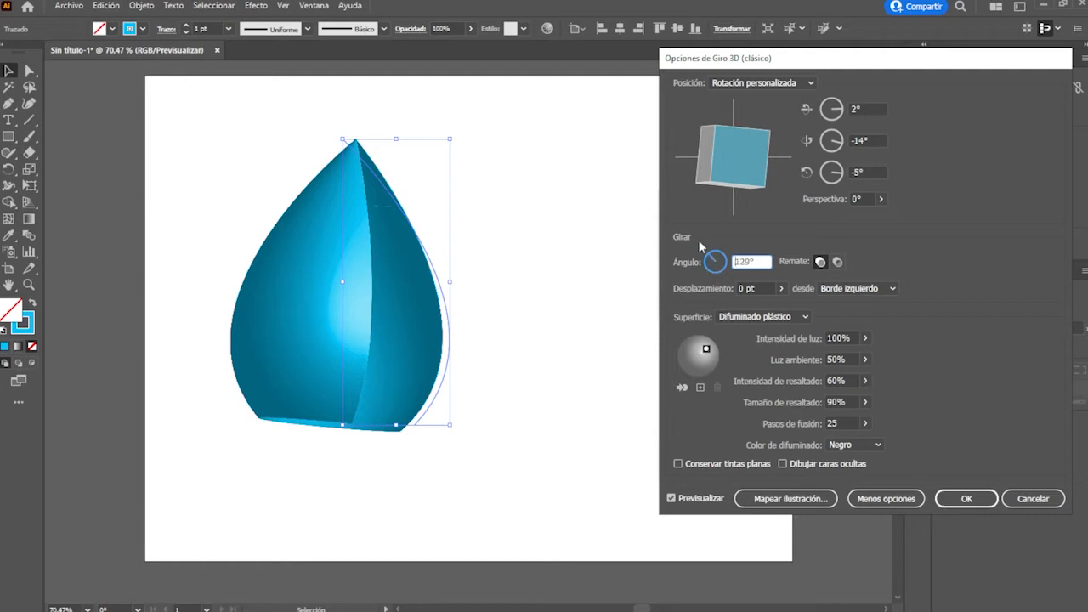
pyautogui.click(822, 261)
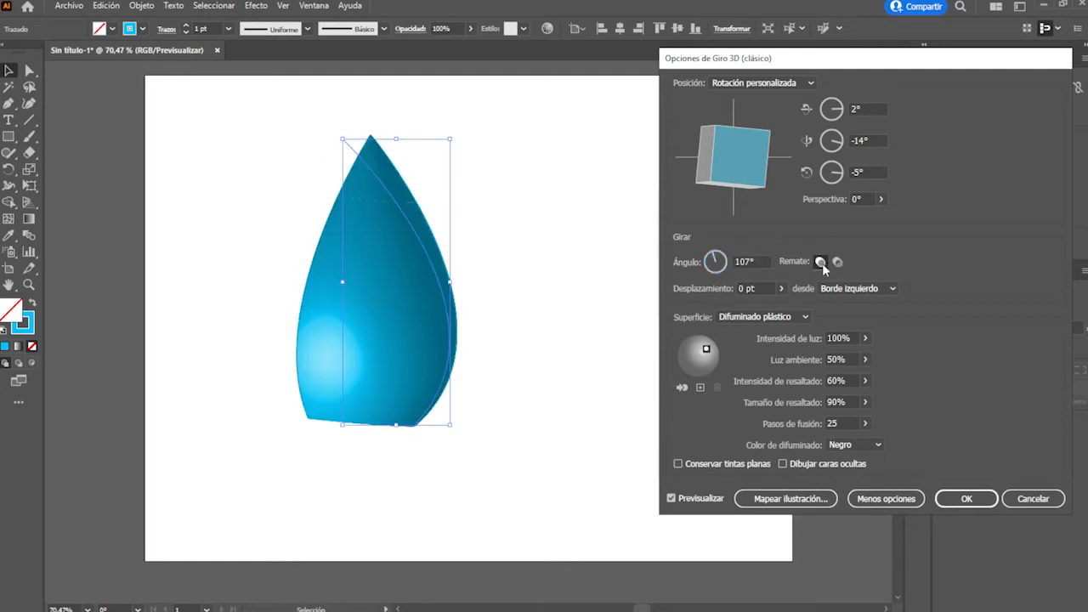
pyautogui.moveTo(710, 255); pyautogui.dragTo(734, 271)
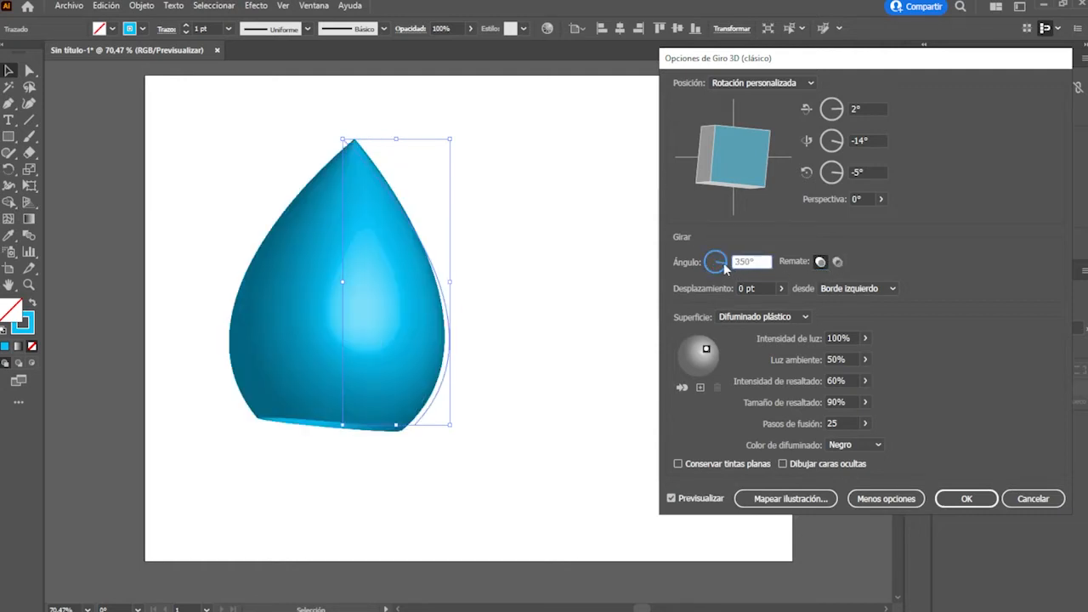
# Rotate the revolved shape to -55°, 39° and -23° and set its revolve angle to 360°
pyautogui.moveTo(715, 189)
pyautogui.mouseDown()
pyautogui.moveTo(741, 156)
pyautogui.moveTo(726, 173)
pyautogui.mouseUp()
pyautogui.moveTo(726, 264)
pyautogui.mouseDown()
pyautogui.moveTo(719, 289)
pyautogui.moveTo(705, 257)
pyautogui.moveTo(725, 264)
pyautogui.mouseUp()
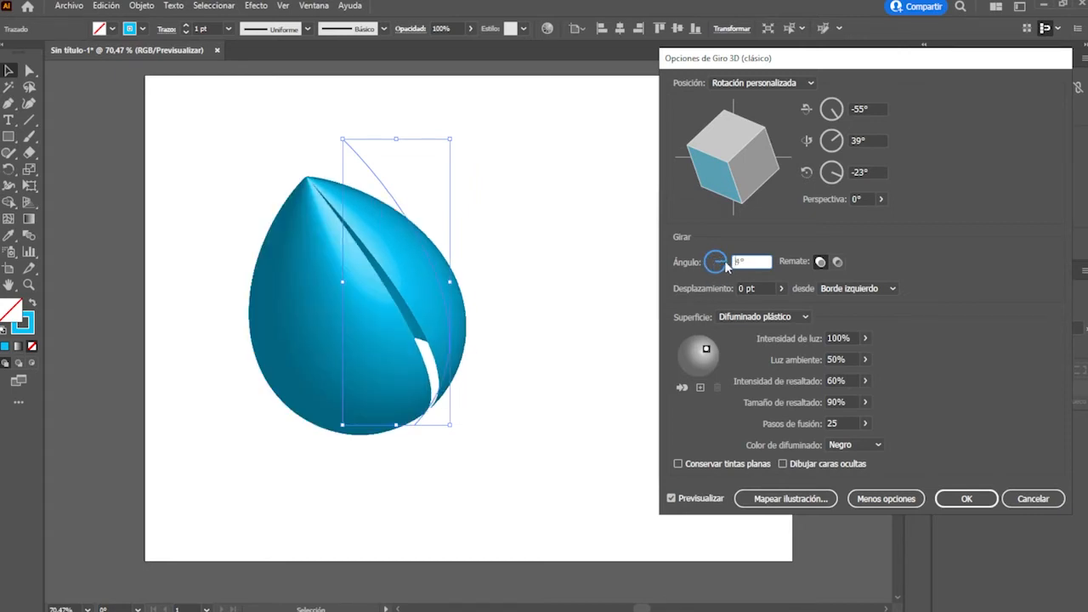
pyautogui.doubleClick(741, 261)
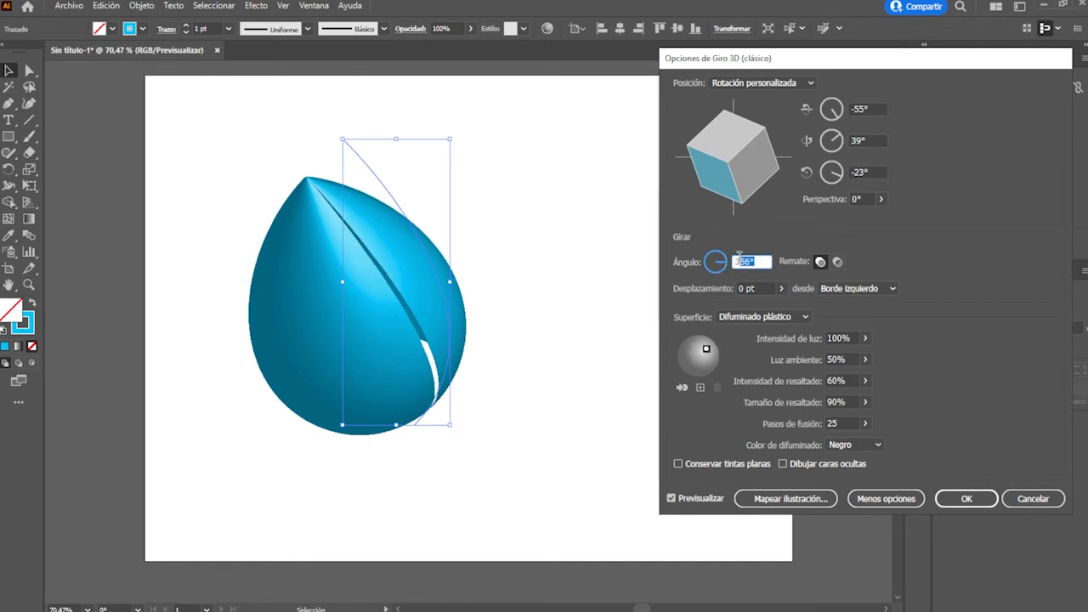
pyautogui.write('3')
pyautogui.write('65')
pyautogui.click(828, 265)
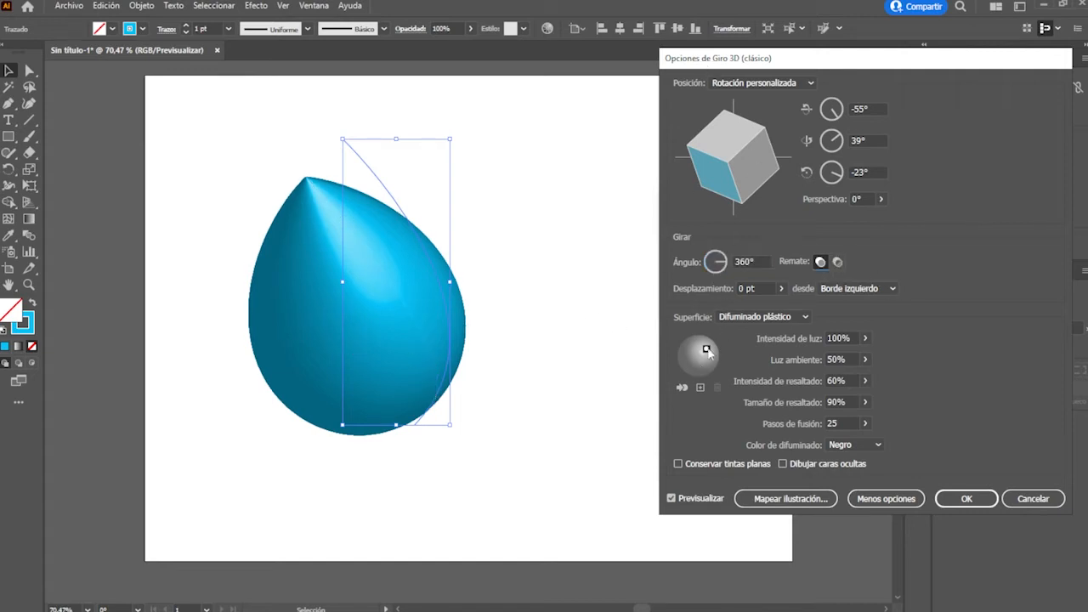
# Move the light to the sphere's upper-right edge, add a second light at its lower-left edge, and rotate the shape to -26°, -7° and 7°
pyautogui.moveTo(706, 349); pyautogui.dragTo(712, 340)
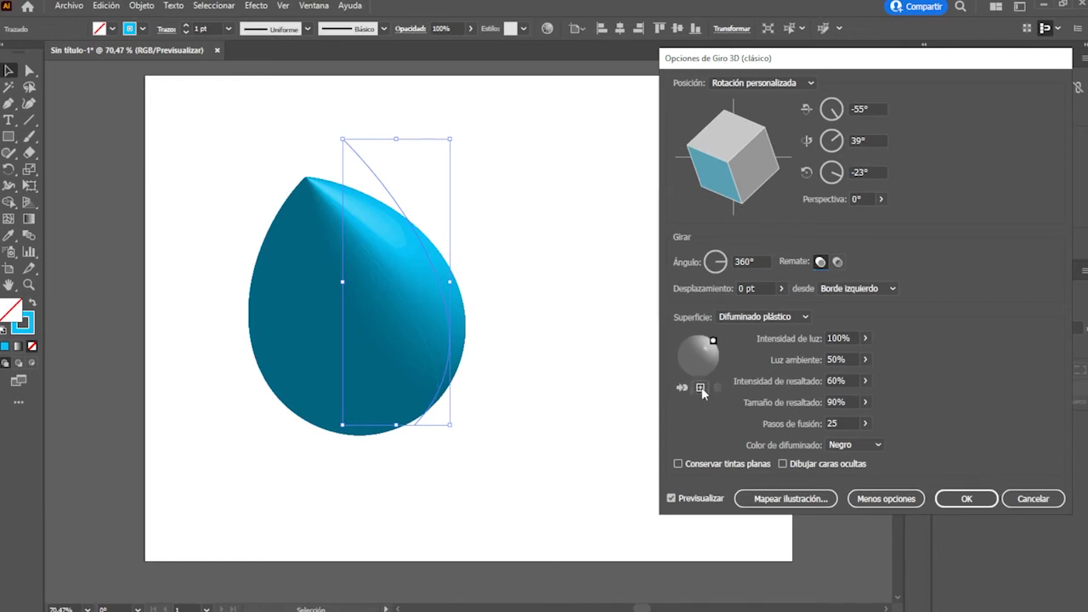
pyautogui.click(700, 387)
pyautogui.moveTo(694, 362); pyautogui.dragTo(680, 366)
pyautogui.moveTo(722, 174)
pyautogui.mouseDown()
pyautogui.moveTo(742, 156)
pyautogui.moveTo(731, 163)
pyautogui.mouseUp()
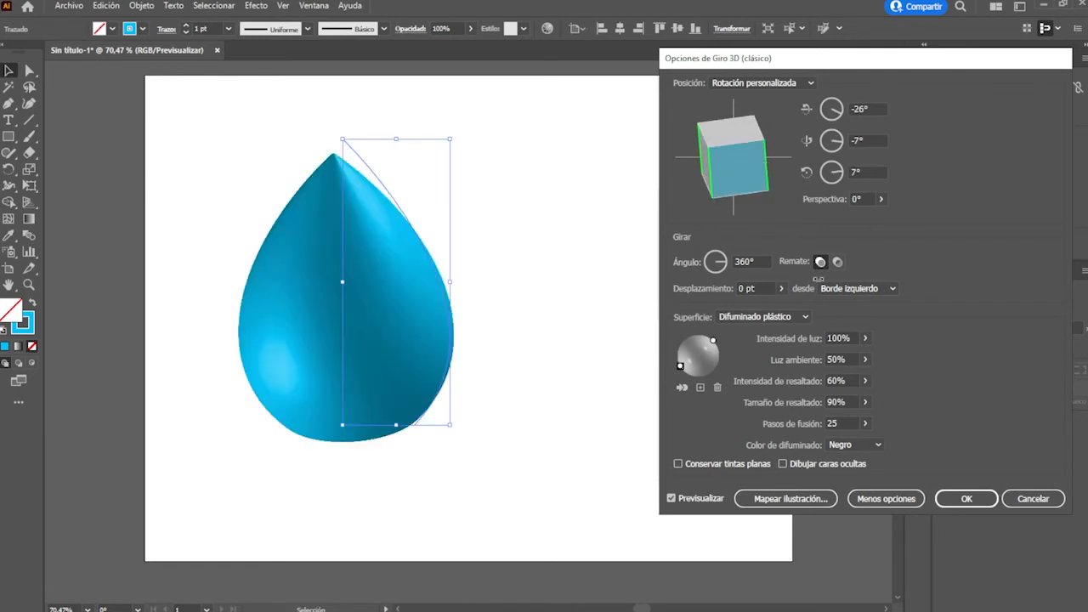
# Map the Hormiga symbol onto surface 1 of 2 of the revolved shape, enlarged to the surface's full height
pyautogui.click(818, 500)
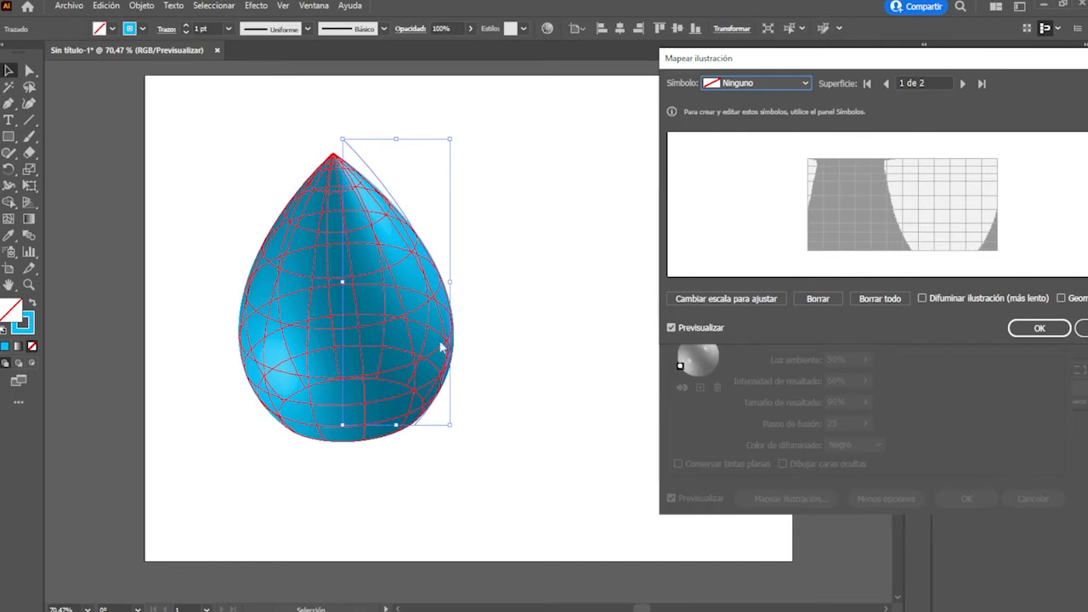
pyautogui.click(734, 78)
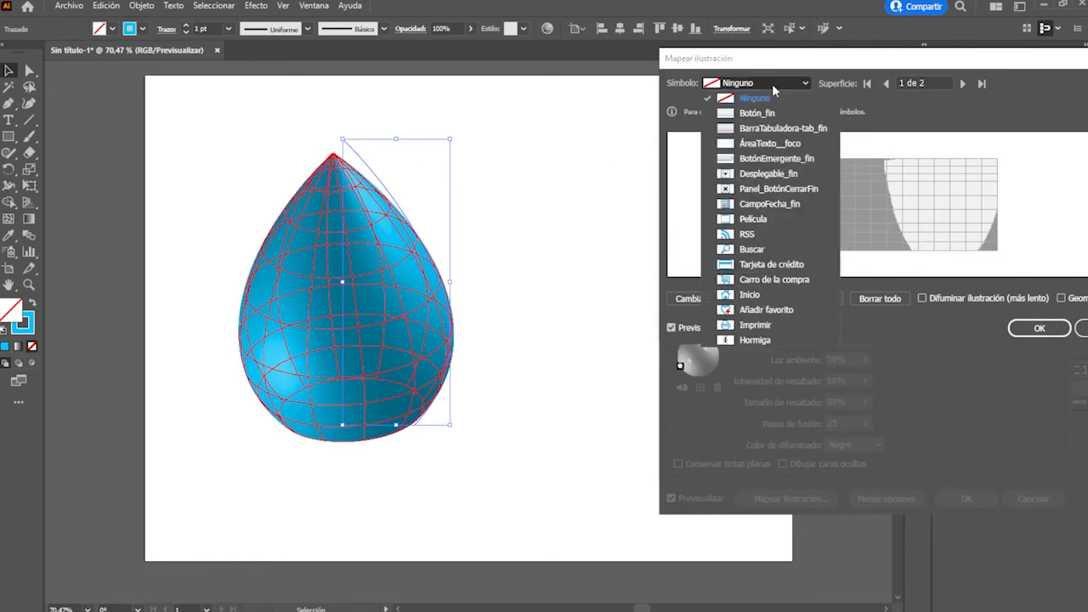
pyautogui.click(748, 340)
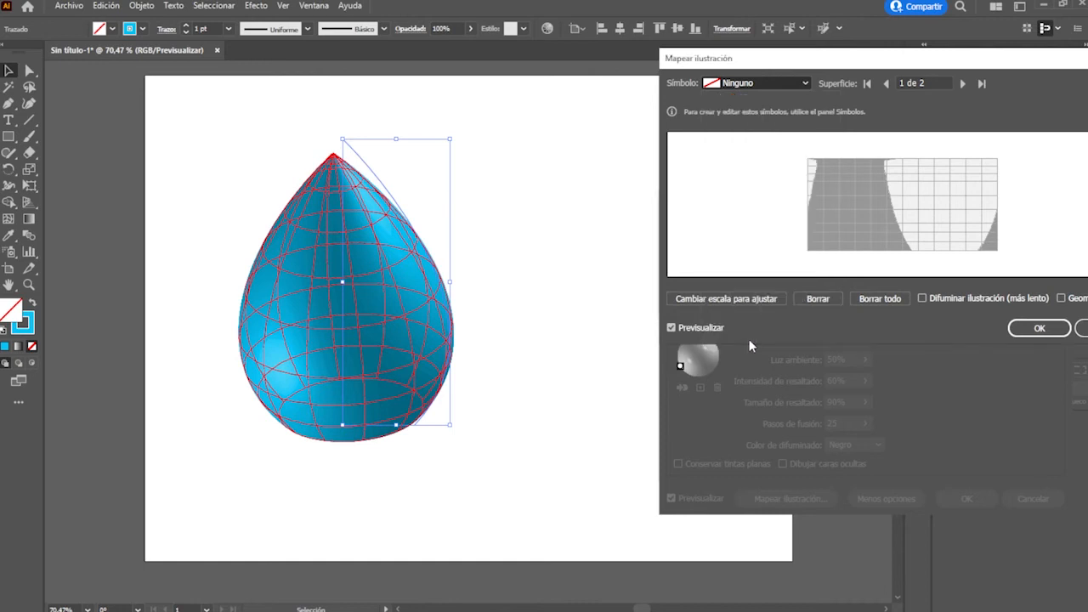
pyautogui.moveTo(904, 210); pyautogui.dragTo(903, 246)
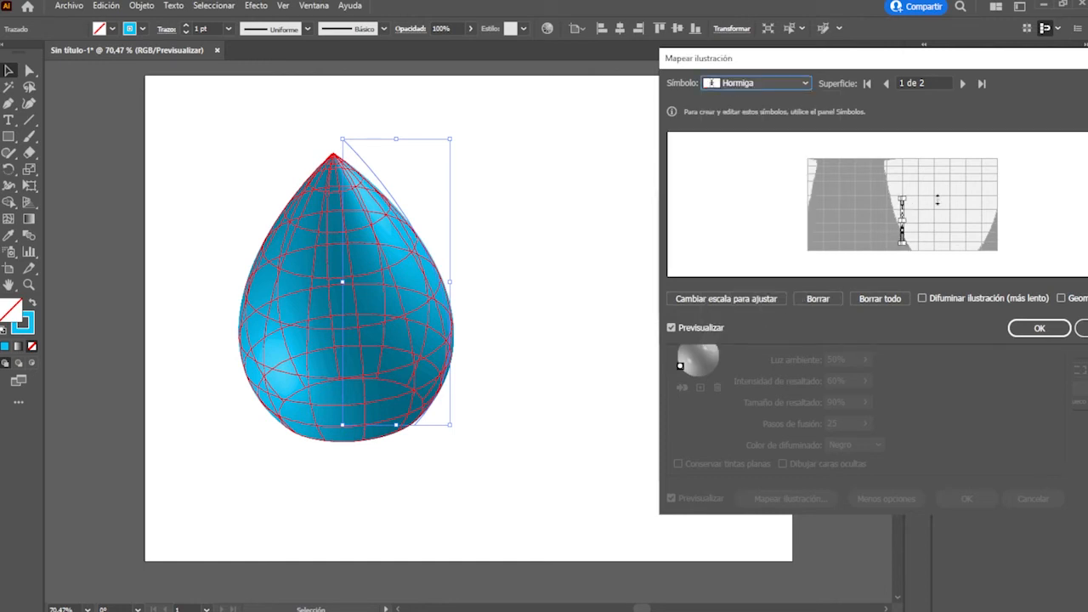
pyautogui.moveTo(908, 224)
pyautogui.mouseDown()
pyautogui.moveTo(948, 223)
pyautogui.moveTo(851, 154)
pyautogui.moveTo(870, 163)
pyautogui.moveTo(882, 152)
pyautogui.moveTo(910, 222)
pyautogui.moveTo(840, 220)
pyautogui.moveTo(901, 218)
pyautogui.mouseUp()
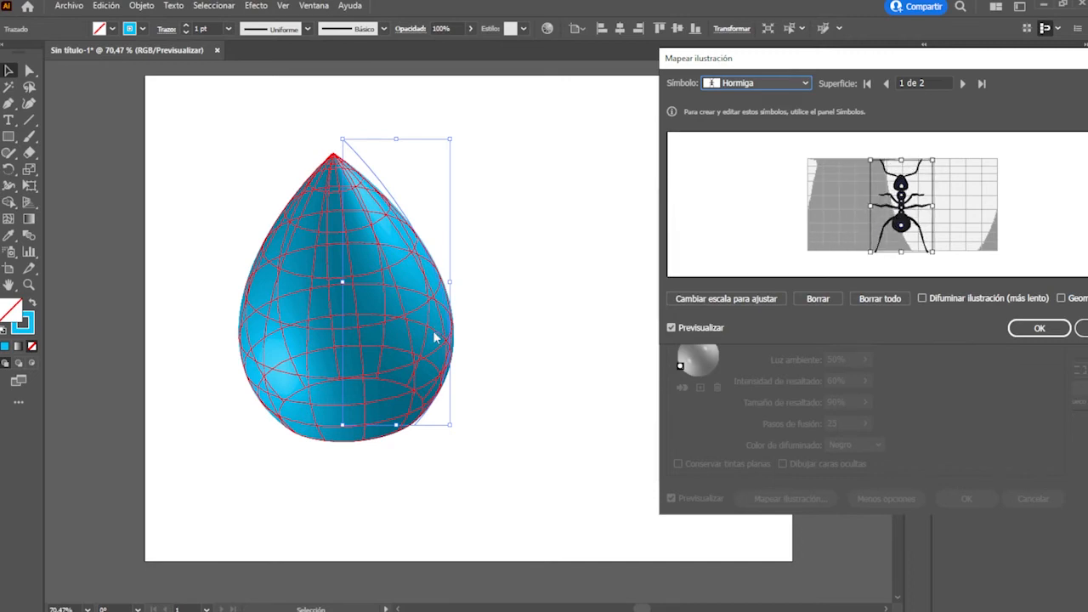
pyautogui.click(1040, 328)
# Rotate the revolved shape to 104°, 8° and 133° and clear the ant symbol mapped on surface 1 of 2
pyautogui.moveTo(730, 172); pyautogui.dragTo(758, 167)
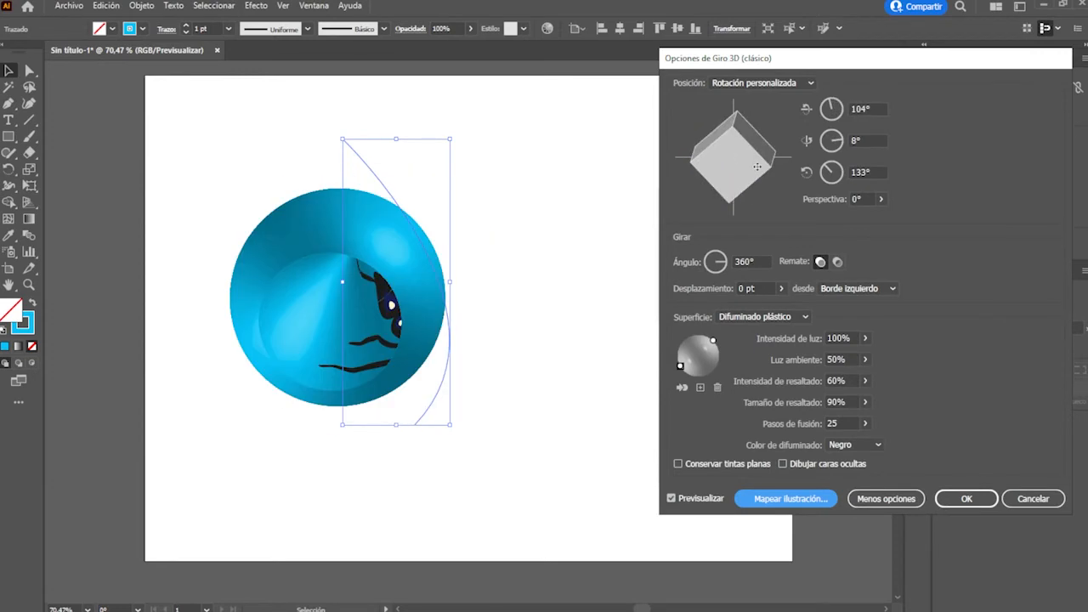
pyautogui.click(790, 499)
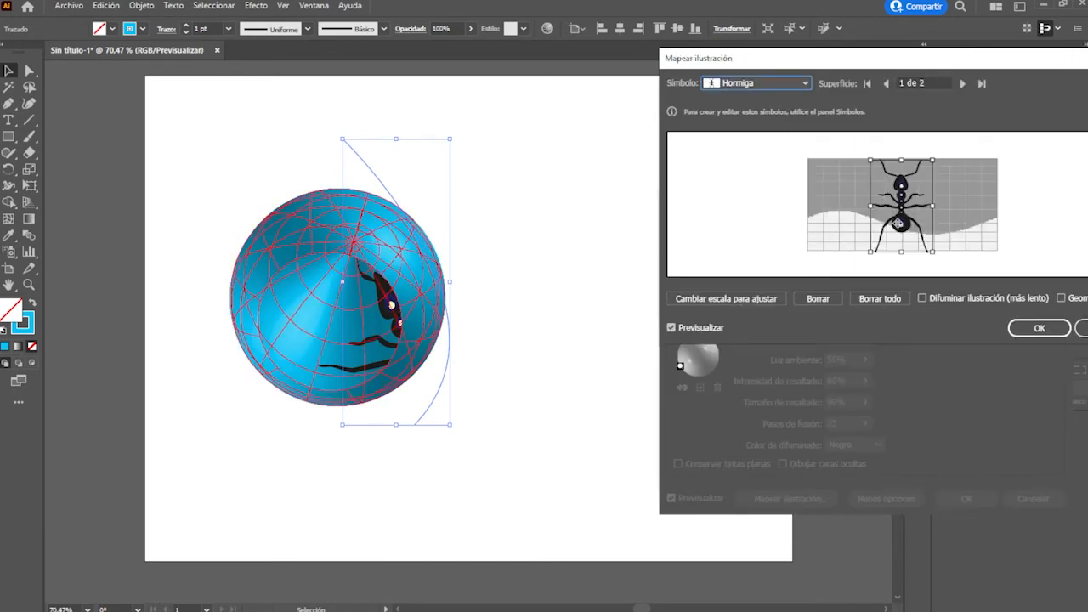
pyautogui.click(818, 299)
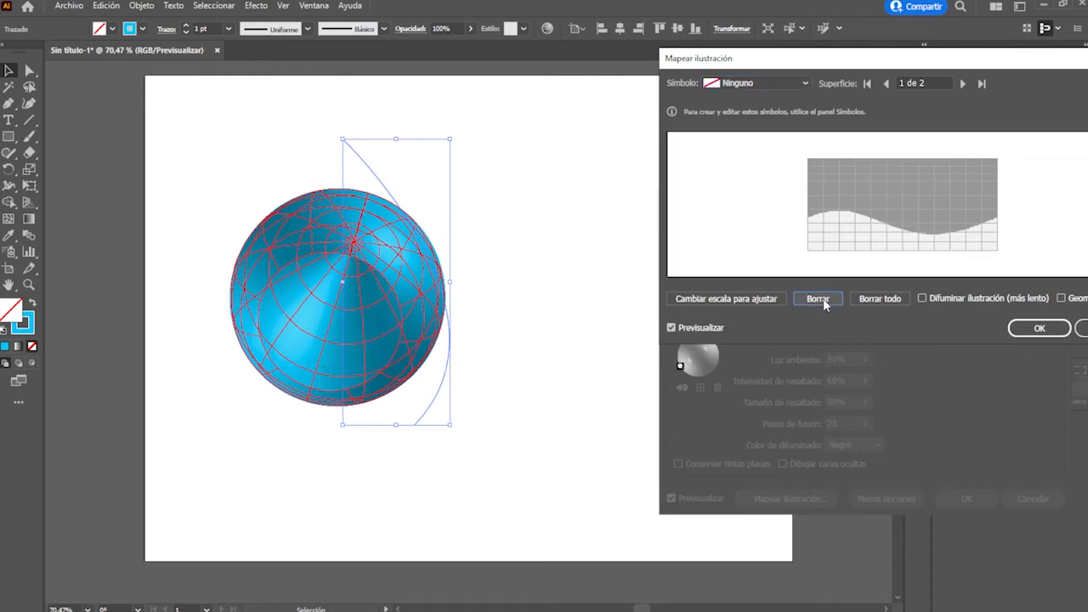
# Map the Hormiga symbol onto surface 2 of 2, enlarged to roughly the surface's full height, and accept the mapping
pyautogui.click(963, 82)
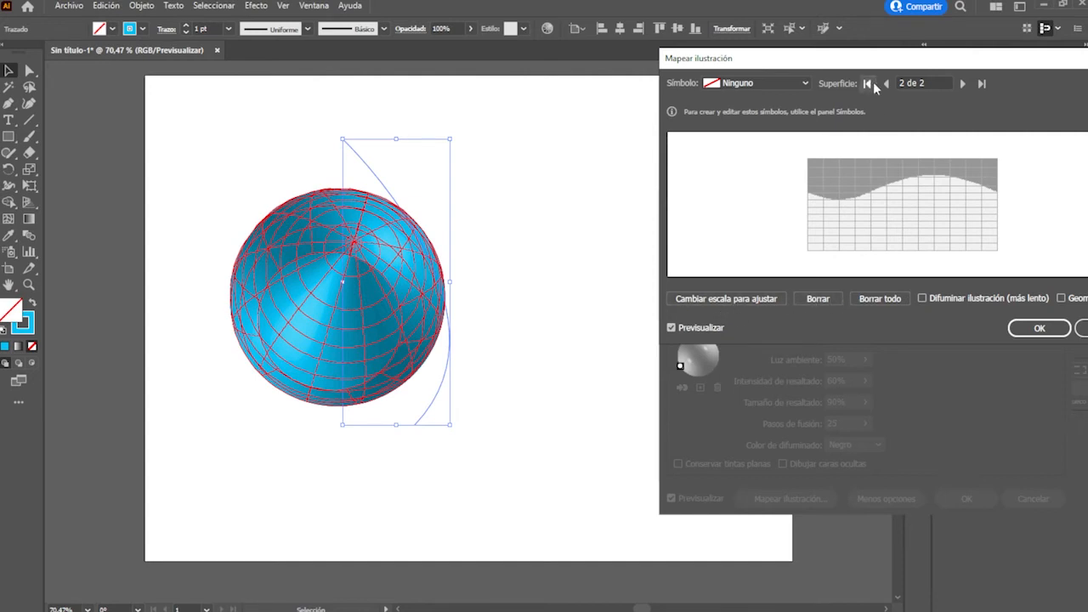
pyautogui.click(805, 86)
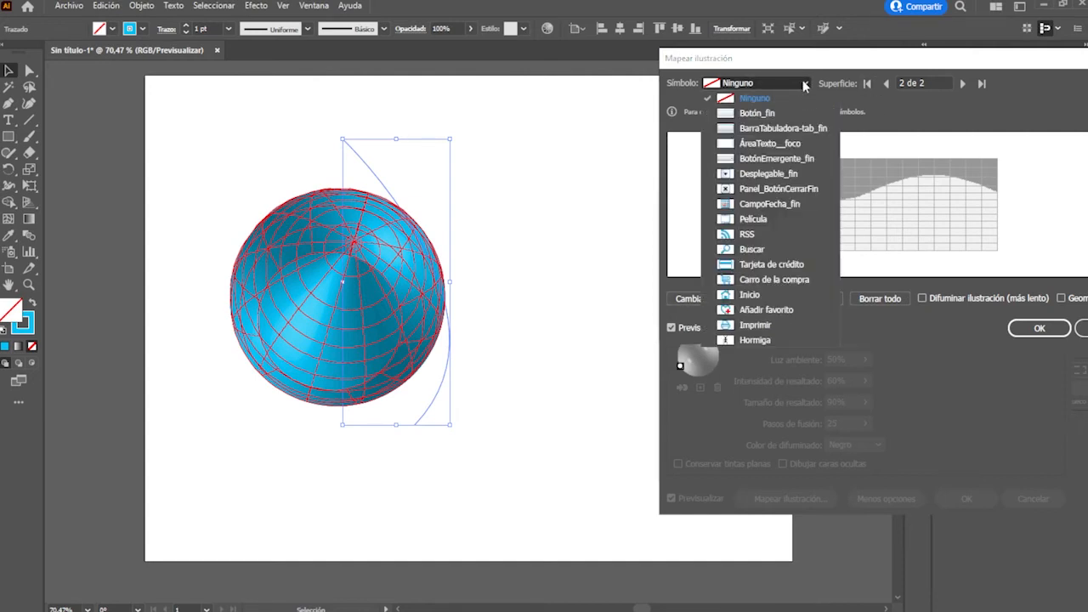
pyautogui.click(757, 341)
pyautogui.moveTo(898, 213); pyautogui.dragTo(840, 249)
pyautogui.moveTo(904, 201)
pyautogui.mouseDown()
pyautogui.moveTo(943, 155)
pyautogui.moveTo(886, 193)
pyautogui.moveTo(913, 196)
pyautogui.mouseUp()
pyautogui.moveTo(960, 156); pyautogui.dragTo(933, 164)
pyautogui.moveTo(976, 58); pyautogui.dragTo(829, 68)
pyautogui.click(903, 346)
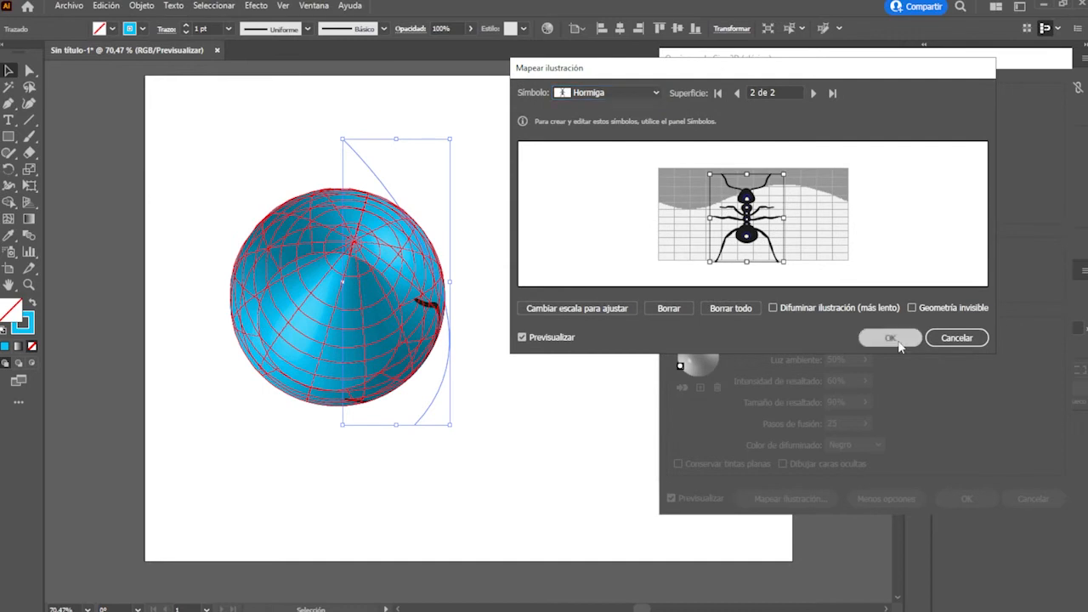
# Apply the revolve effect rotated to -104°, -87° and 6°, then delete the revolved object
pyautogui.moveTo(692, 120); pyautogui.dragTo(750, 172)
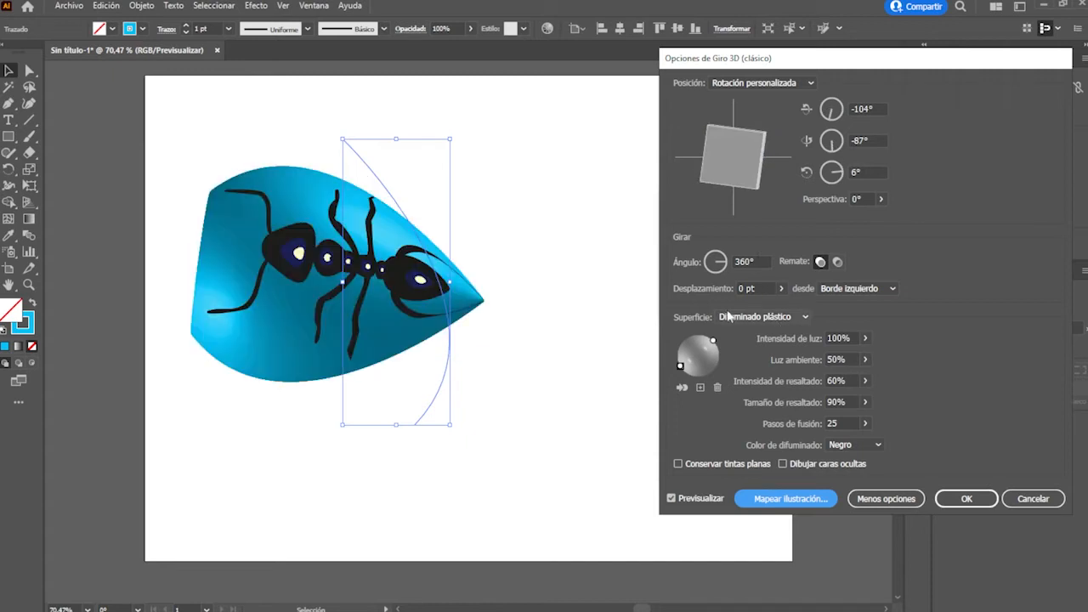
pyautogui.click(966, 501)
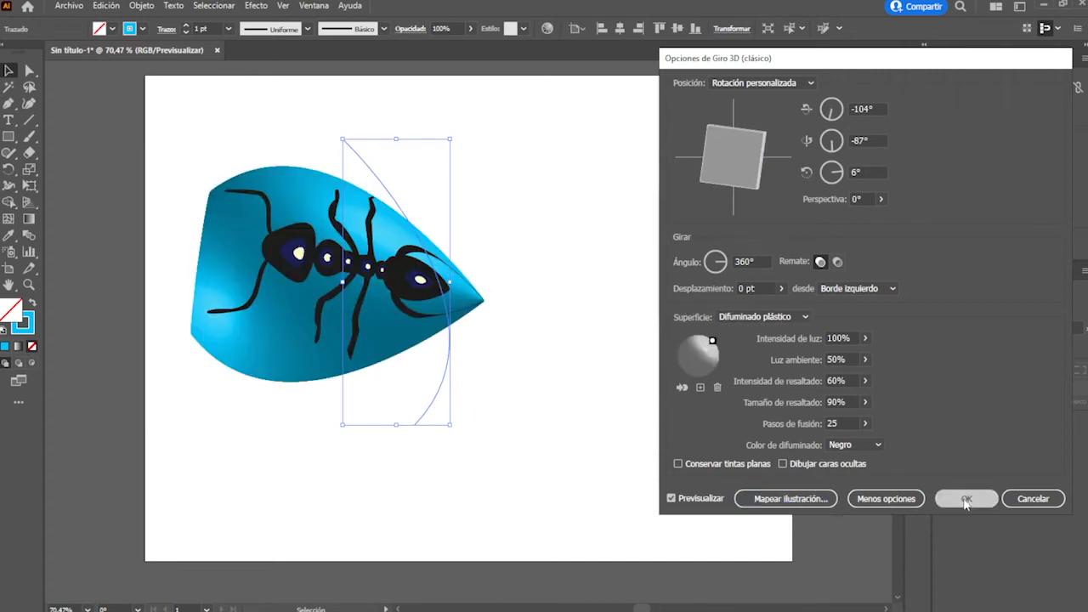
pyautogui.press('Delete')
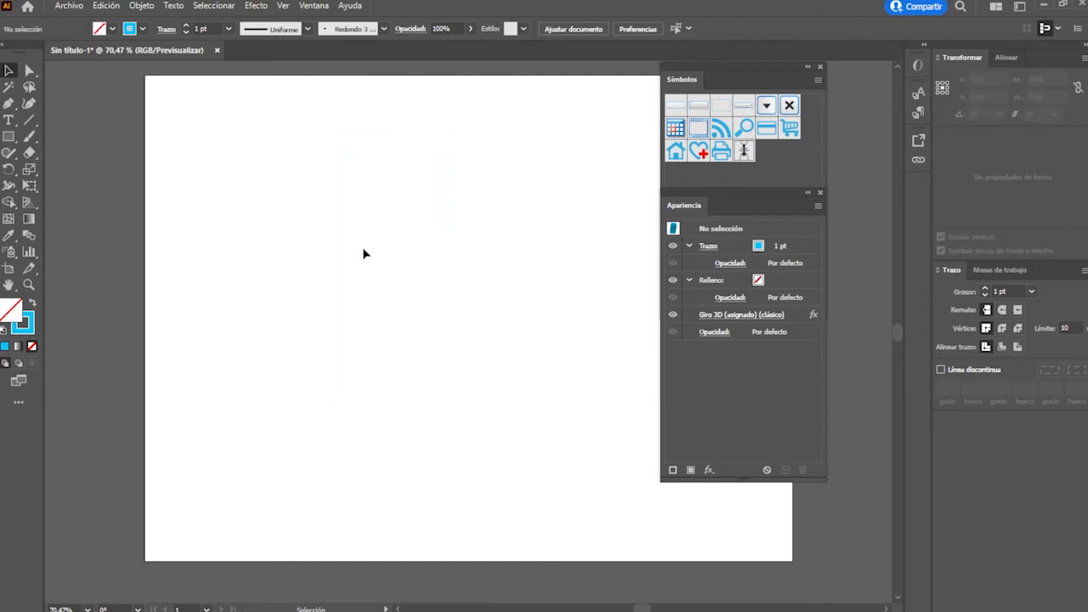
# Set the stroke colour to dark green 093F00
pyautogui.doubleClick(23, 322)
pyautogui.moveTo(558, 302); pyautogui.dragTo(554, 338)
pyautogui.click(725, 210)
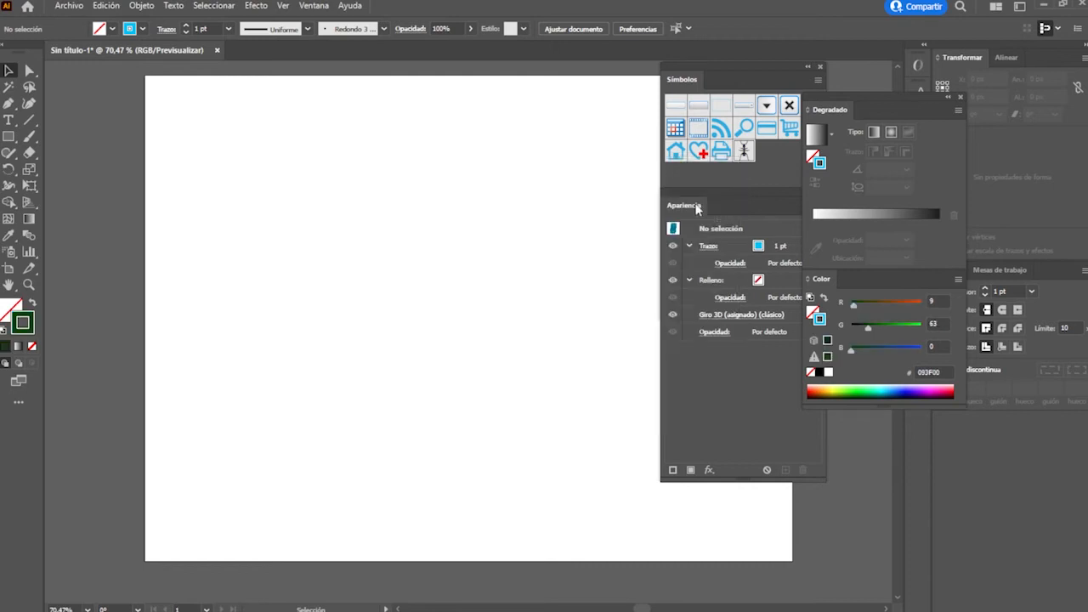
# Draw an open S-curved profile about 79 by 625 px with short horizontal ends using the Pen tool, and select it
pyautogui.click(8, 103)
pyautogui.moveTo(396, 113); pyautogui.dragTo(403, 121)
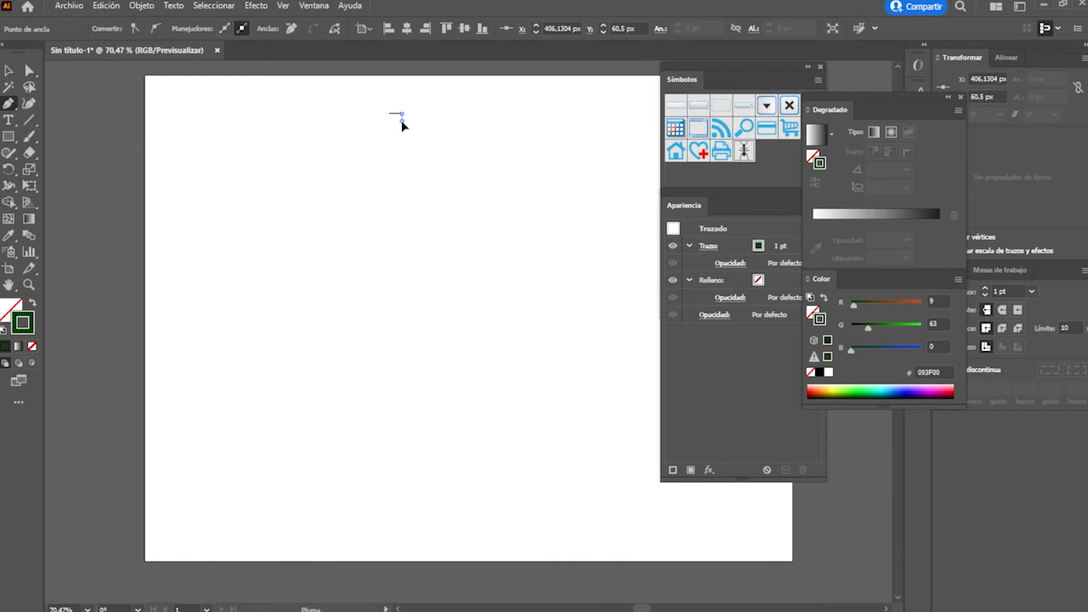
pyautogui.click(402, 125)
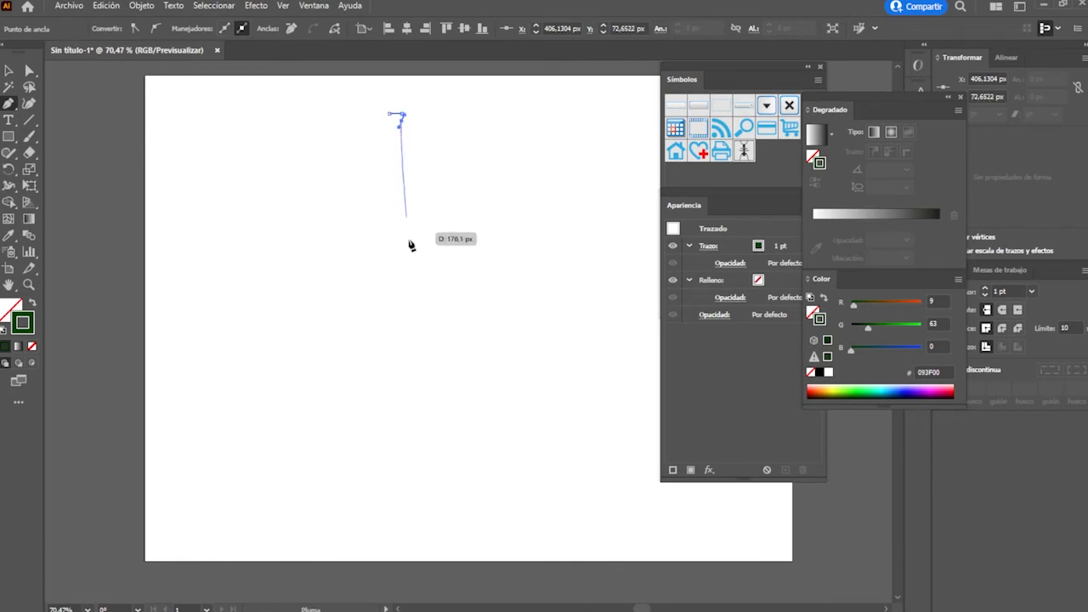
pyautogui.moveTo(417, 275); pyautogui.dragTo(443, 331)
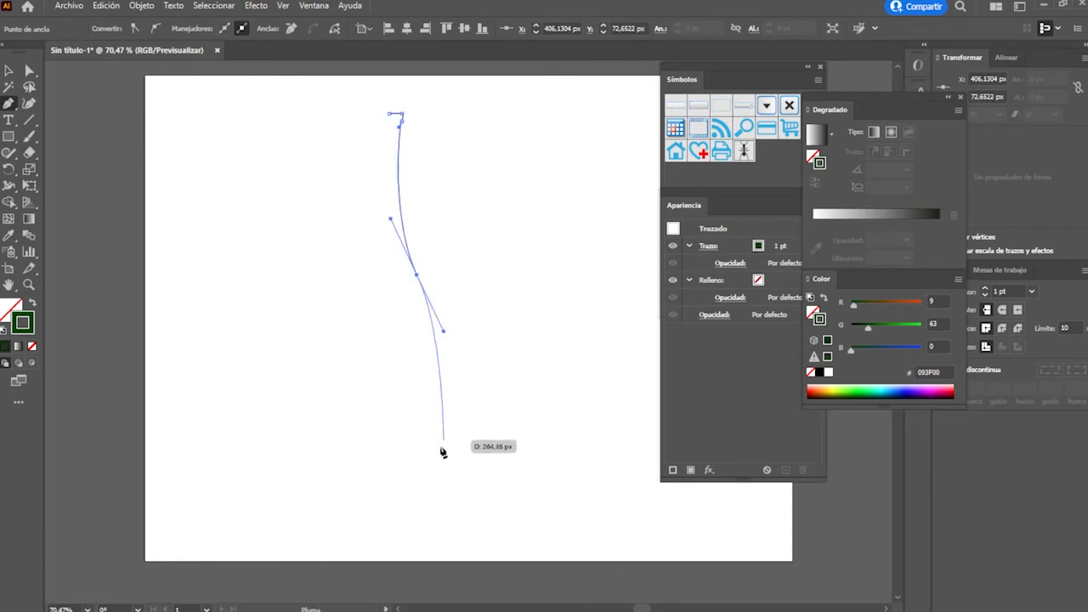
pyautogui.moveTo(439, 509)
pyautogui.mouseDown()
pyautogui.moveTo(403, 552)
pyautogui.moveTo(388, 514)
pyautogui.moveTo(417, 505)
pyautogui.mouseUp()
pyautogui.click(427, 508)
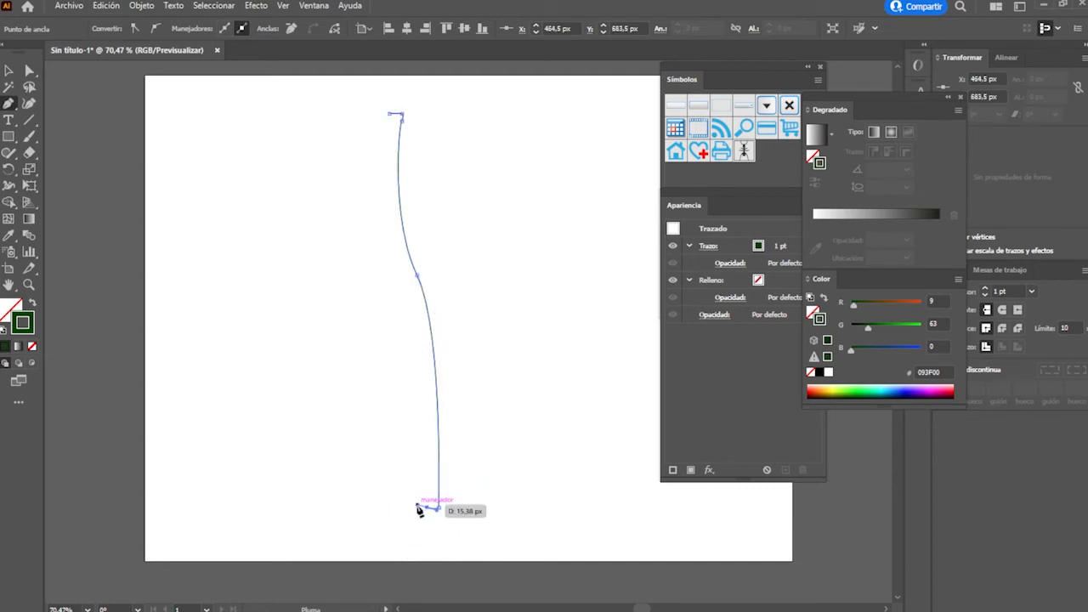
pyautogui.click(10, 72)
pyautogui.click(209, 272)
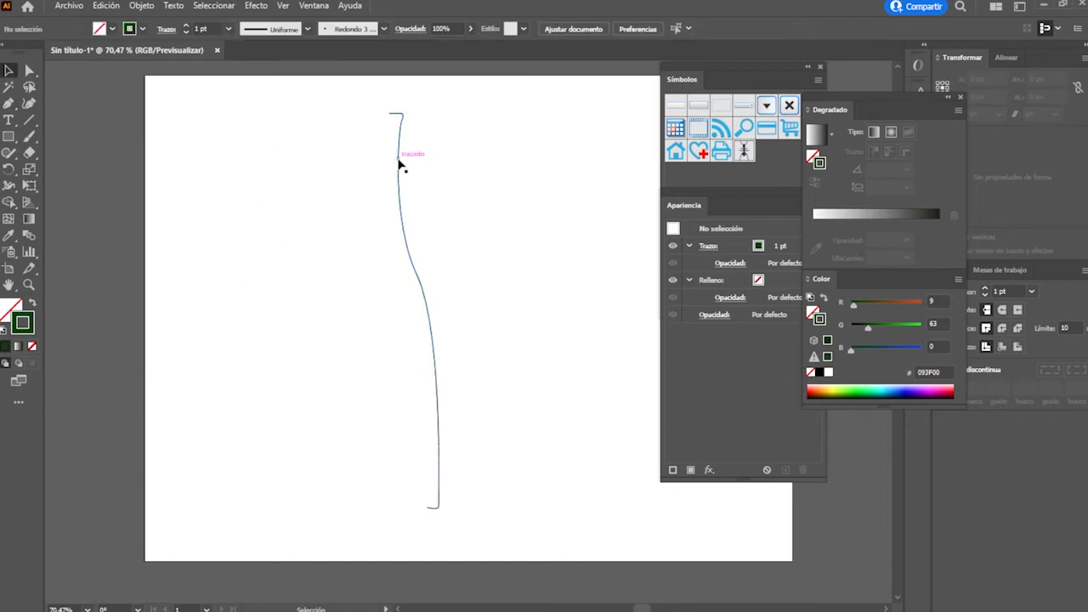
pyautogui.click(440, 510)
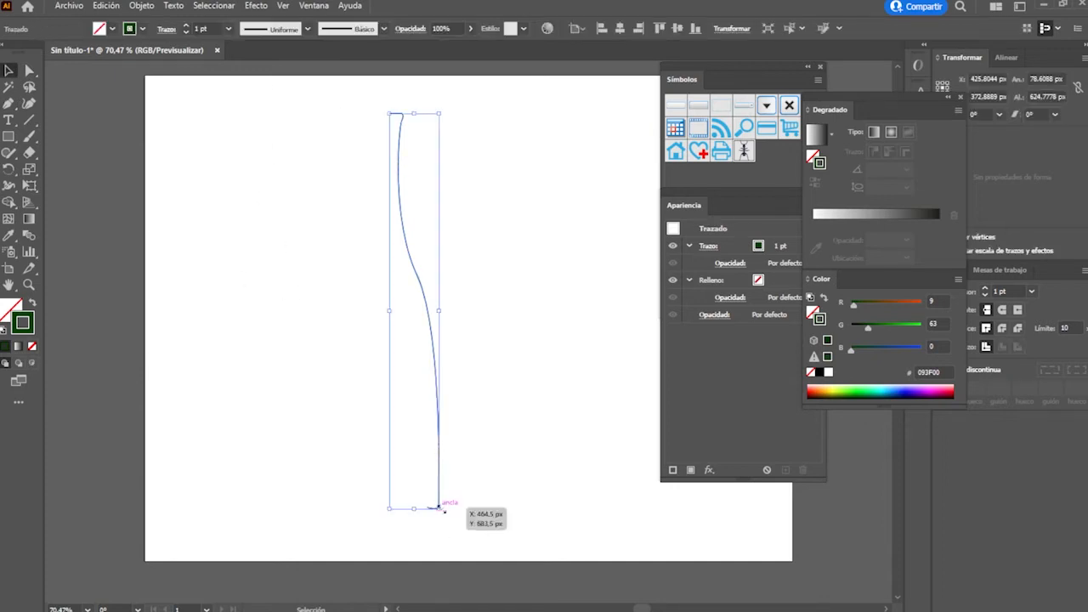
# Apply the classic 3D Revolve effect to the profile, turned 360° from its left edge with plastic shading
pyautogui.click(257, 6)
pyautogui.moveTo(311, 85)
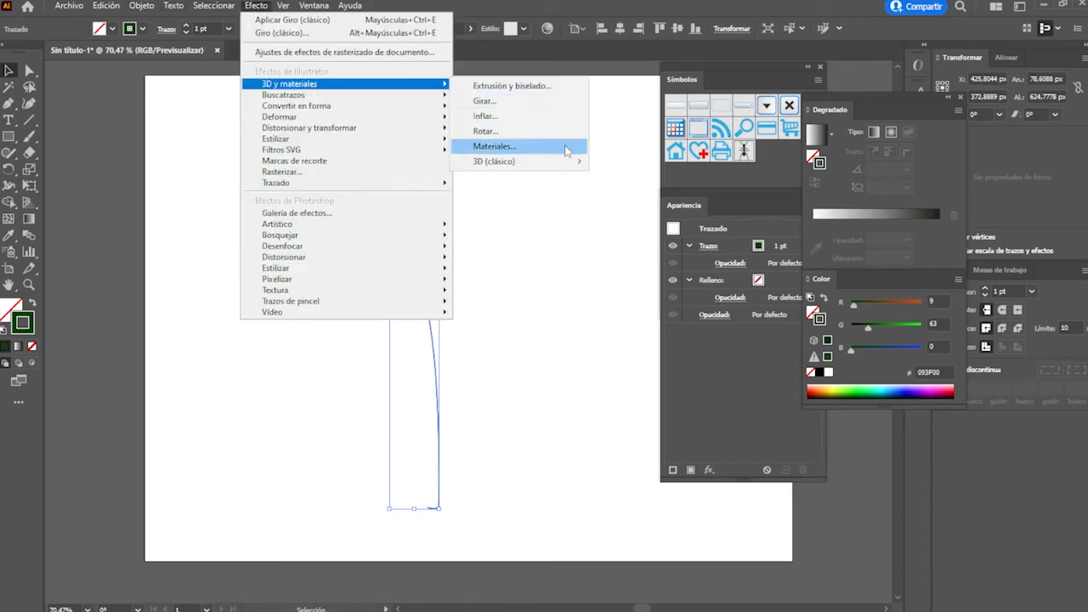
pyautogui.moveTo(544, 163)
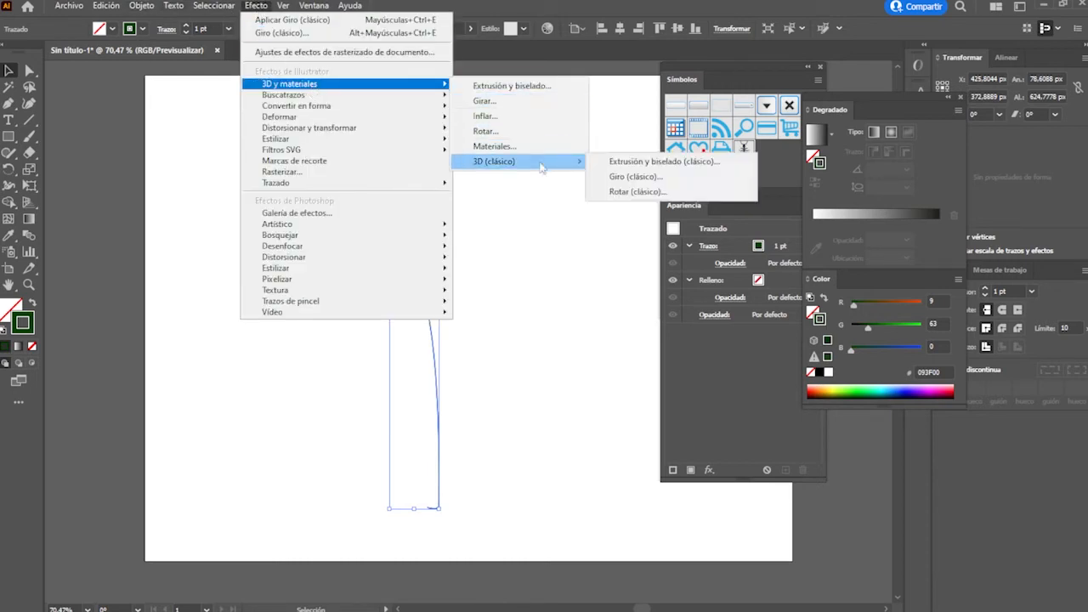
pyautogui.click(636, 177)
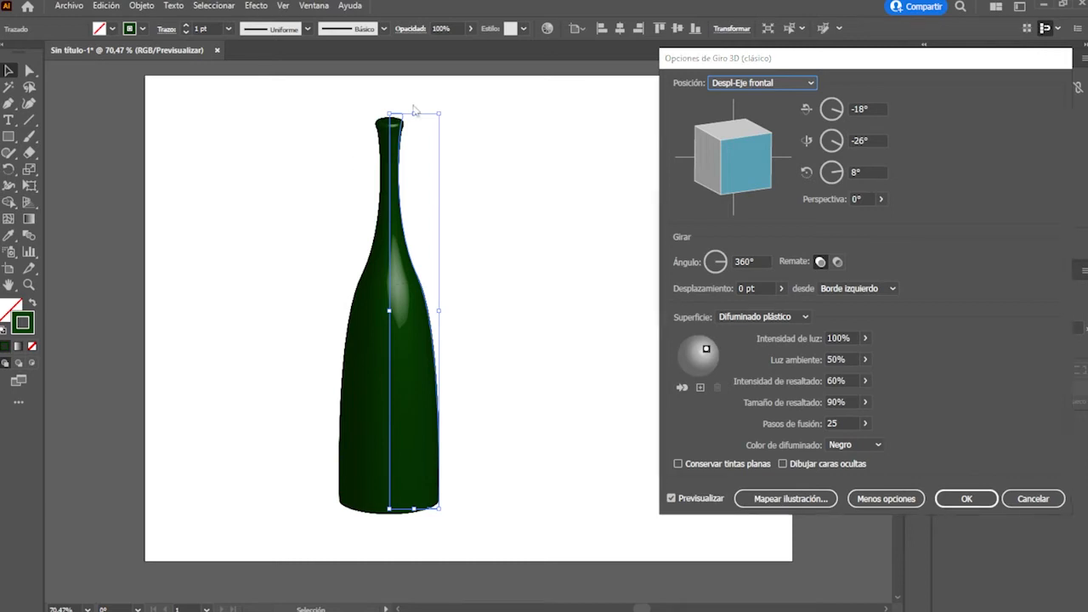
pyautogui.moveTo(706, 349); pyautogui.dragTo(715, 359)
pyautogui.click(966, 499)
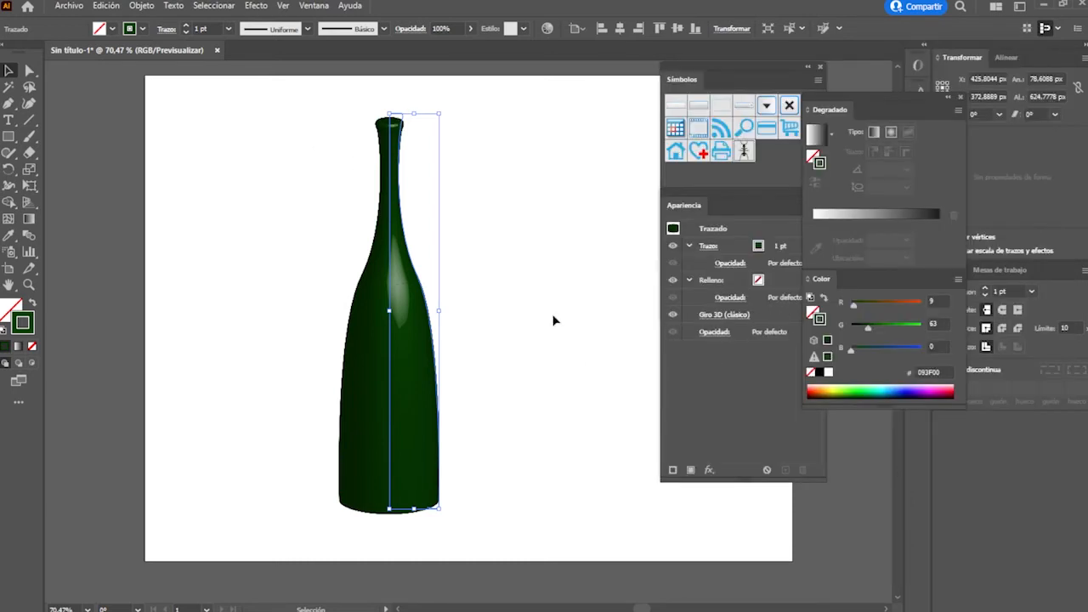
# Widen the bottle by moving the profile's top inner endpoint left to X 325 px with the Direct Selection tool
pyautogui.click(29, 70)
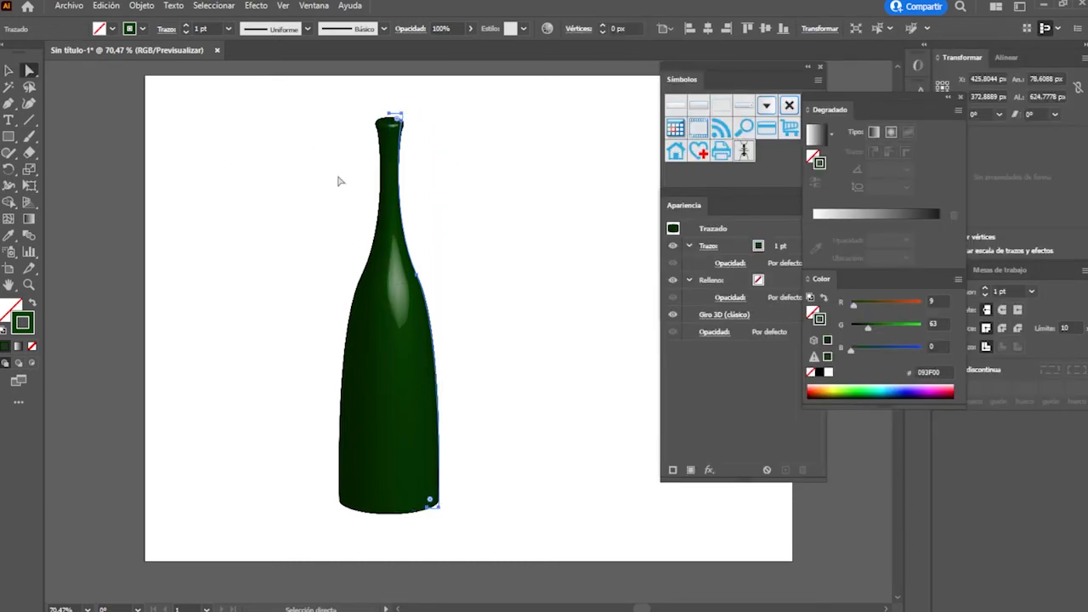
pyautogui.moveTo(394, 118); pyautogui.dragTo(361, 149)
pyautogui.moveTo(351, 113); pyautogui.dragTo(381, 120)
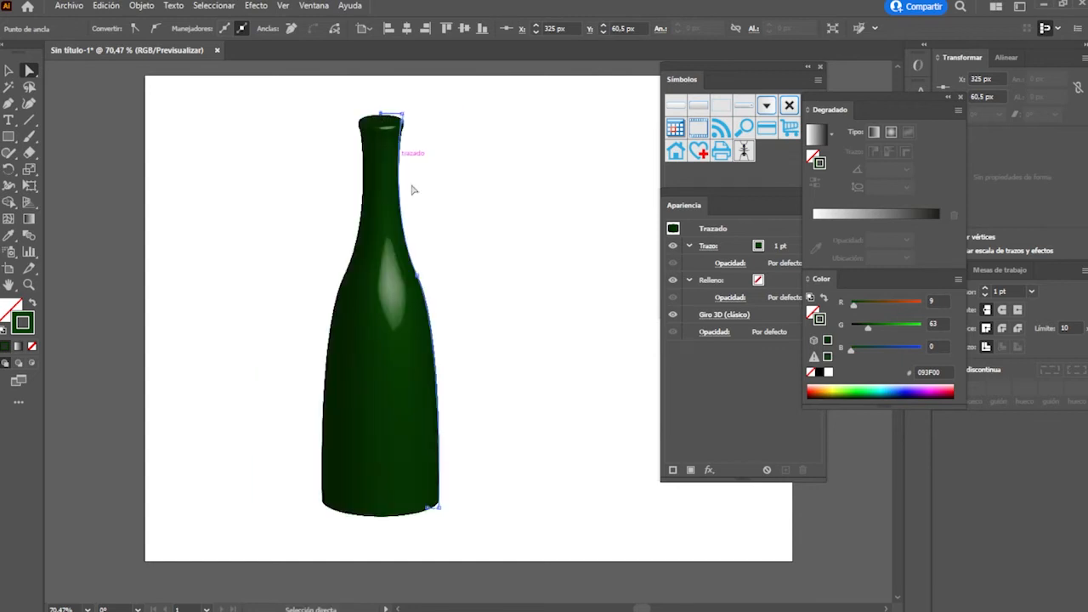
# Reshape the bottle's body by raising the middle anchor about 15 px, lengthening its lower handle, and moving the bottom corner anchor inward
pyautogui.moveTo(421, 281); pyautogui.dragTo(417, 267)
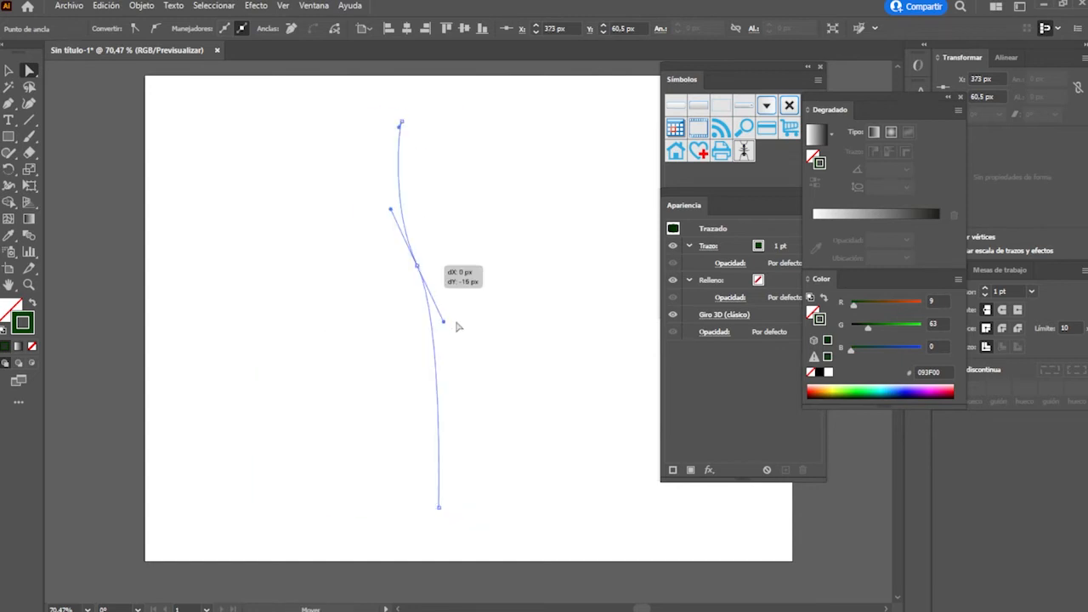
pyautogui.moveTo(444, 323)
pyautogui.mouseDown()
pyautogui.moveTo(455, 301)
pyautogui.moveTo(447, 331)
pyautogui.mouseUp()
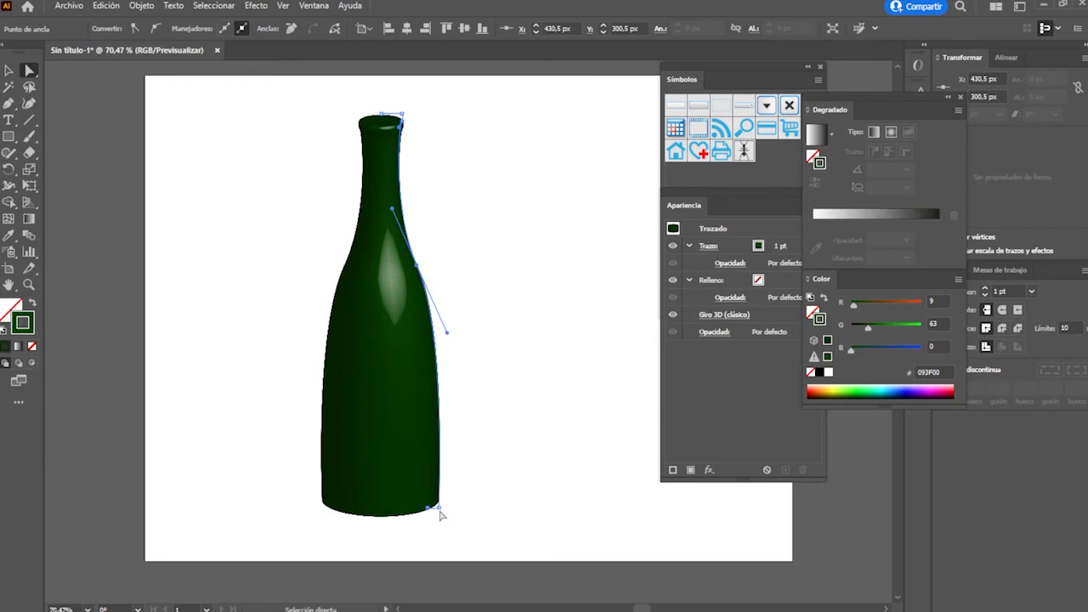
pyautogui.moveTo(441, 515)
pyautogui.mouseDown()
pyautogui.moveTo(425, 510)
pyautogui.moveTo(429, 531)
pyautogui.moveTo(413, 525)
pyautogui.moveTo(433, 513)
pyautogui.mouseUp()
pyautogui.click(9, 71)
pyautogui.click(219, 214)
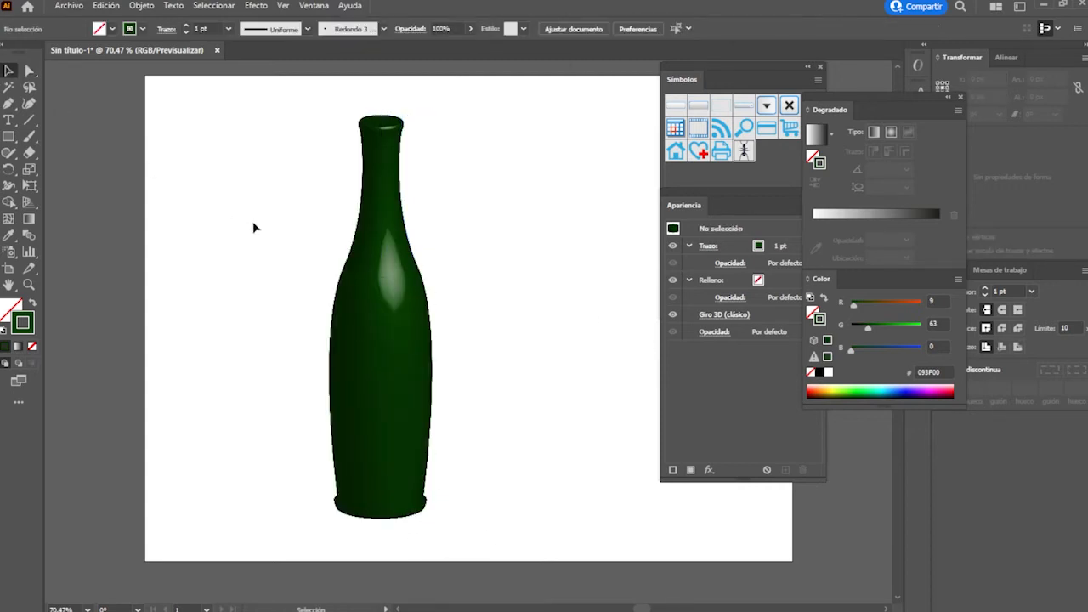
# Reopen the bottle's 3D Revolve effect and move the light to the right edge of the lighting sphere
pyautogui.click(370, 253)
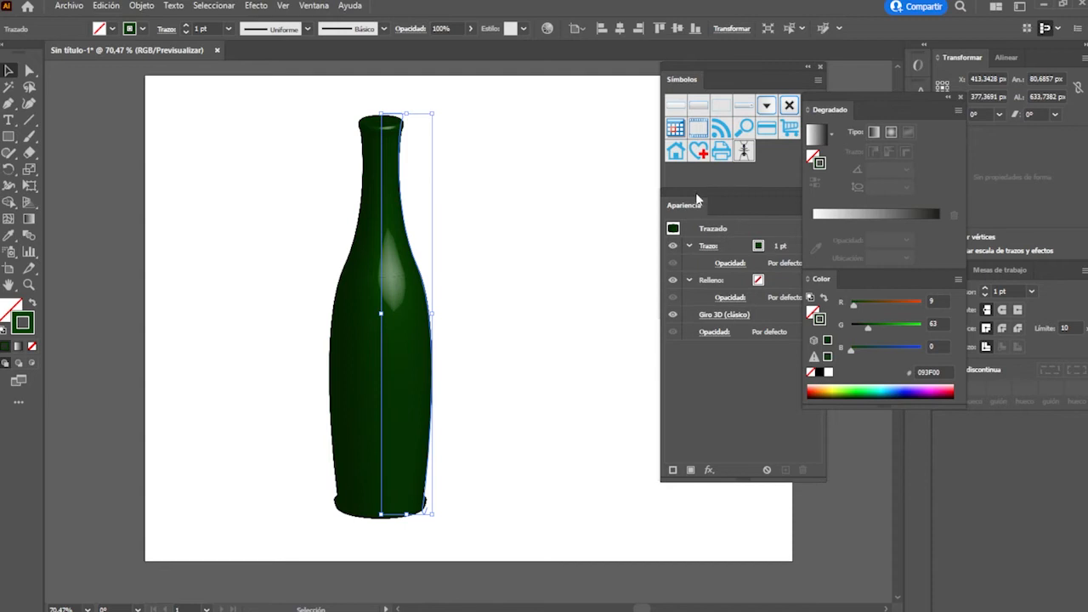
pyautogui.click(727, 315)
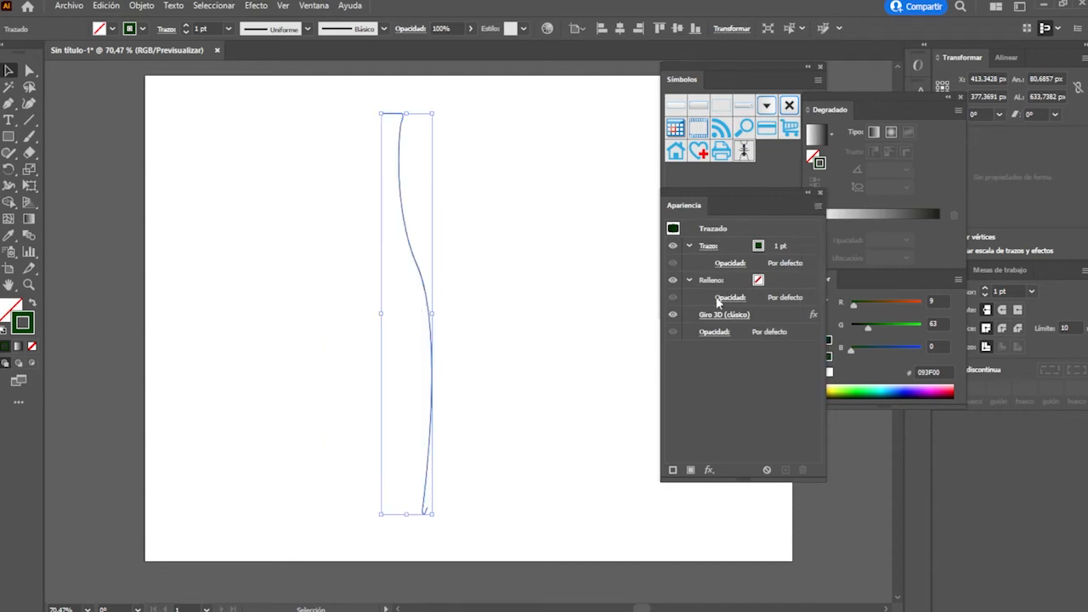
pyautogui.moveTo(706, 349); pyautogui.dragTo(713, 356)
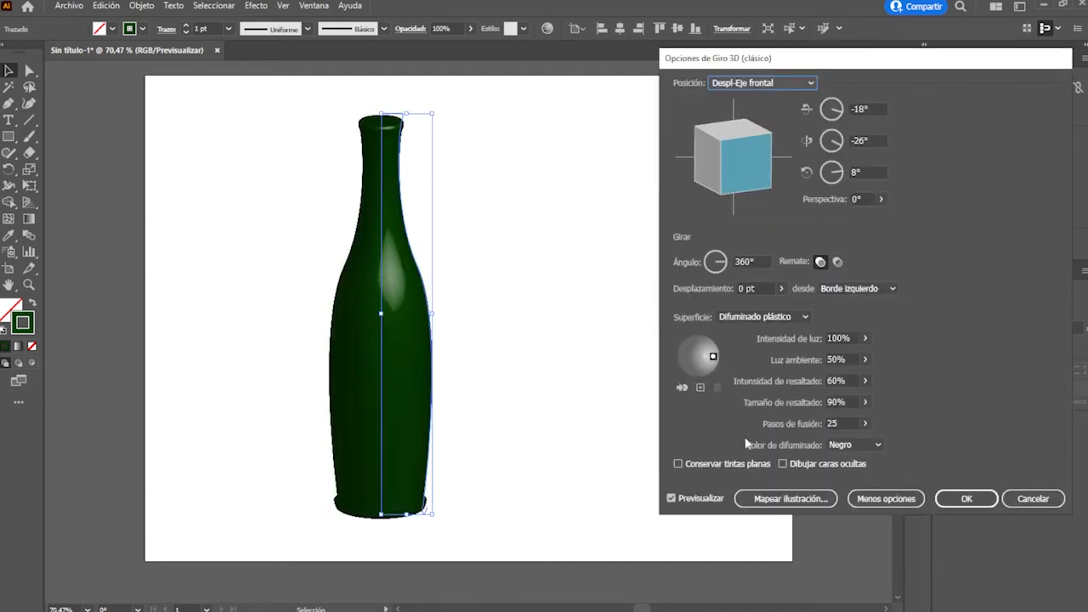
# Assign the Hormiga symbol to surface 6 of 6 in the revolve effect's artwork mapping
pyautogui.click(786, 498)
pyautogui.click(963, 83)
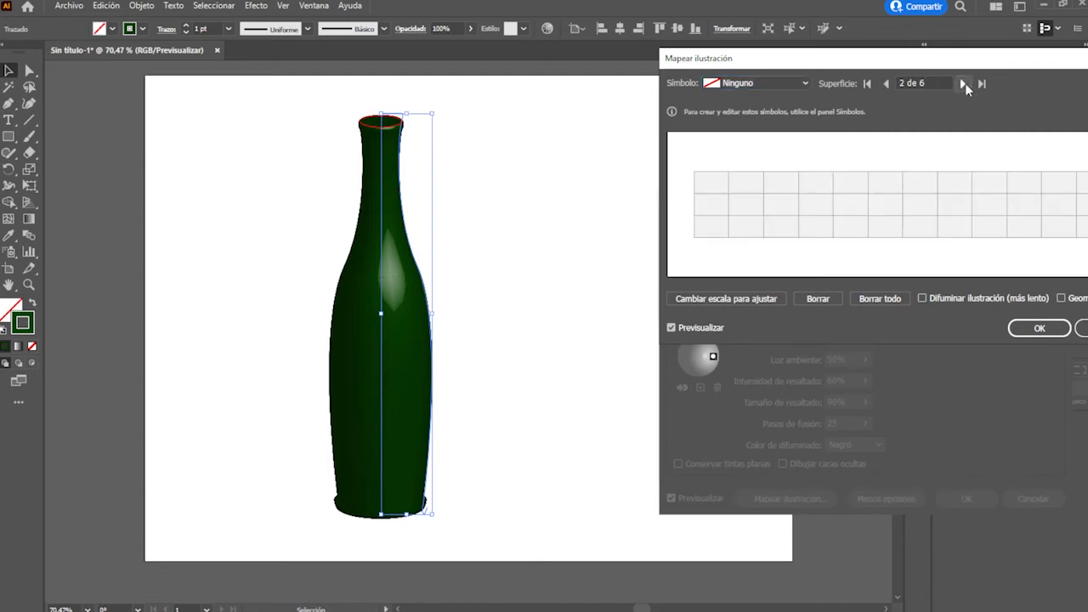
pyautogui.click(964, 84)
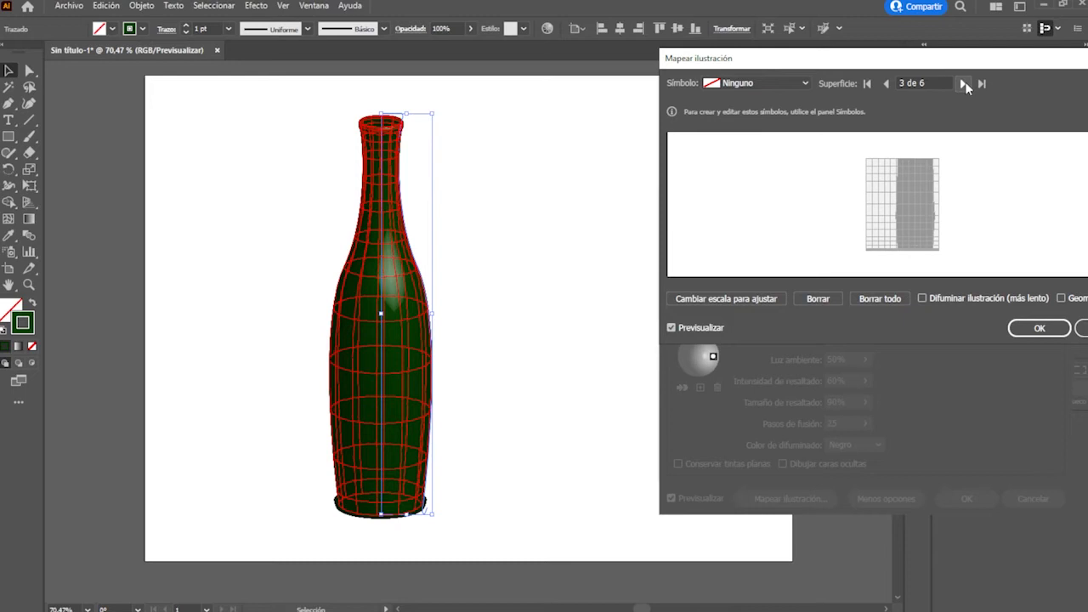
pyautogui.click(963, 83)
pyautogui.click(964, 83)
pyautogui.click(964, 83)
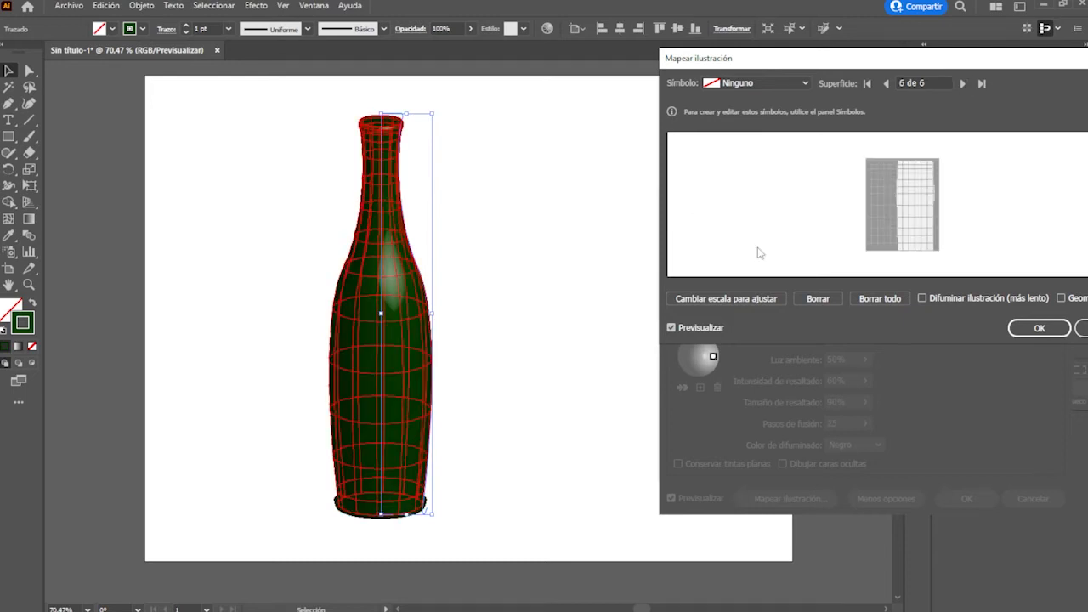
pyautogui.click(805, 82)
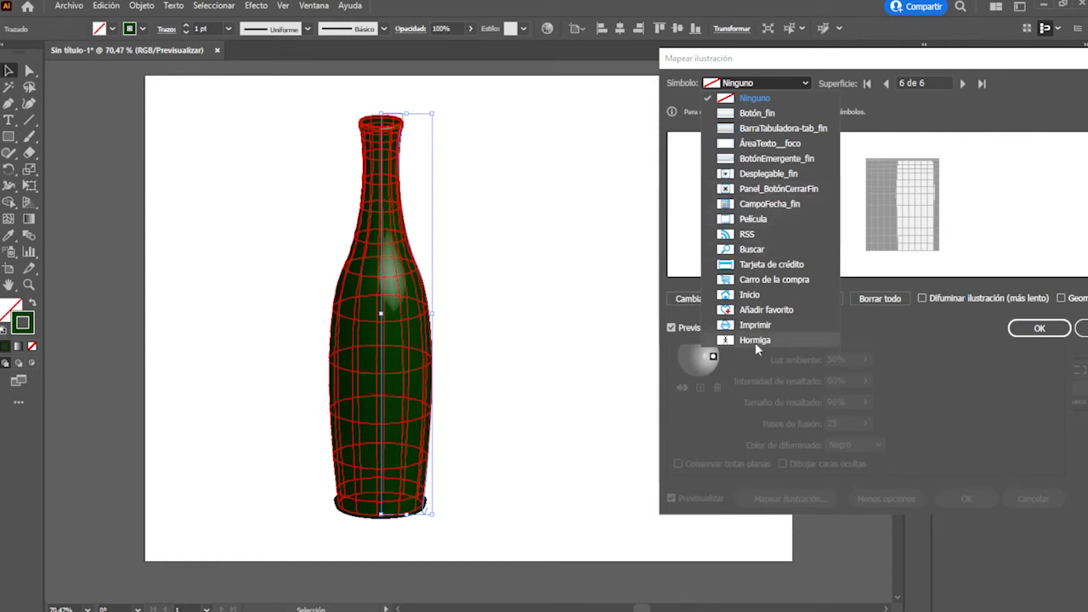
pyautogui.click(754, 341)
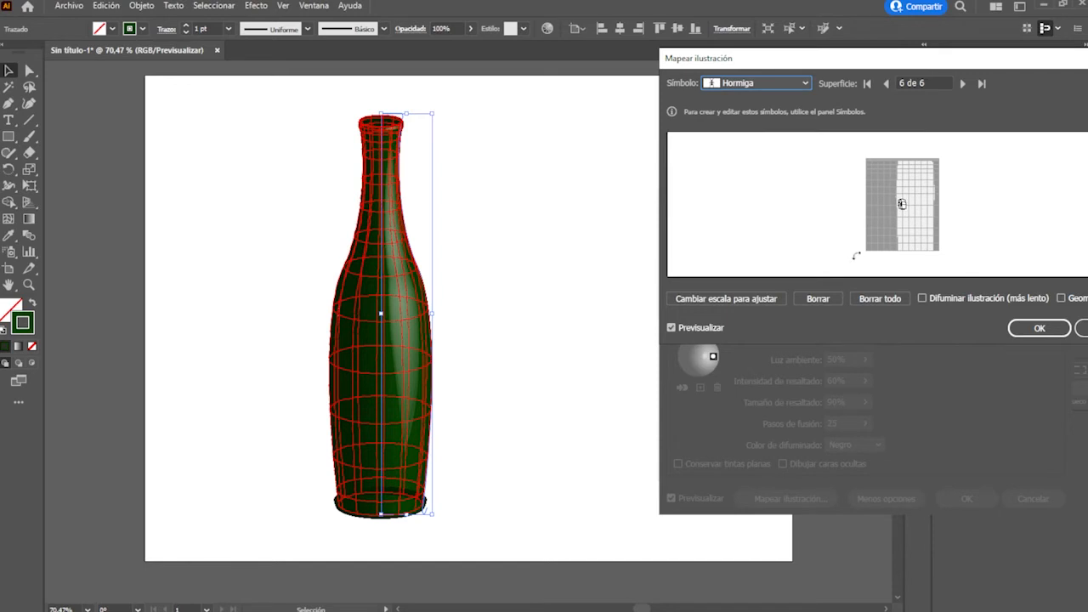
# Enlarge the ant symbol to over half the surface's height, place it over the visible area's lower part, and accept the mapping
pyautogui.moveTo(907, 208)
pyautogui.mouseDown()
pyautogui.moveTo(938, 282)
pyautogui.moveTo(964, 279)
pyautogui.moveTo(969, 259)
pyautogui.moveTo(906, 218)
pyautogui.mouseUp()
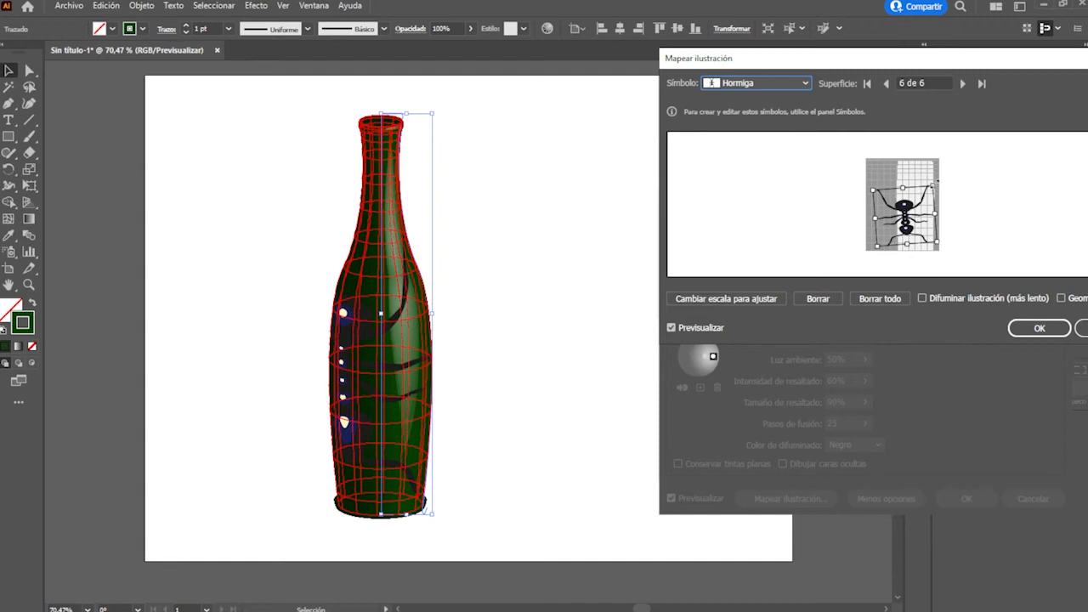
pyautogui.moveTo(939, 179); pyautogui.dragTo(926, 176)
pyautogui.moveTo(897, 233)
pyautogui.mouseDown()
pyautogui.moveTo(879, 218)
pyautogui.moveTo(907, 228)
pyautogui.mouseUp()
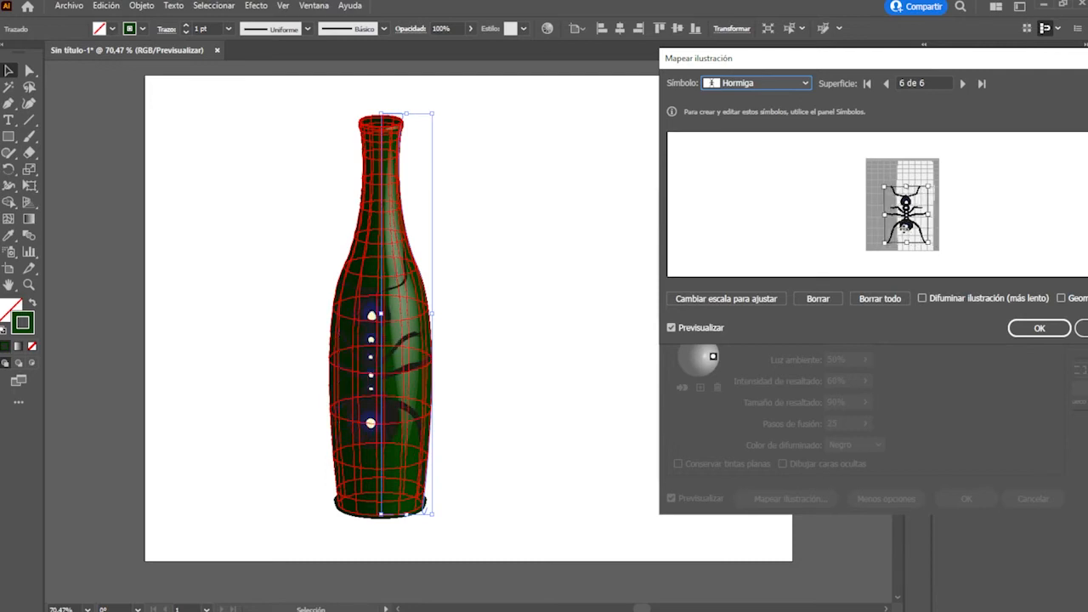
pyautogui.click(1039, 328)
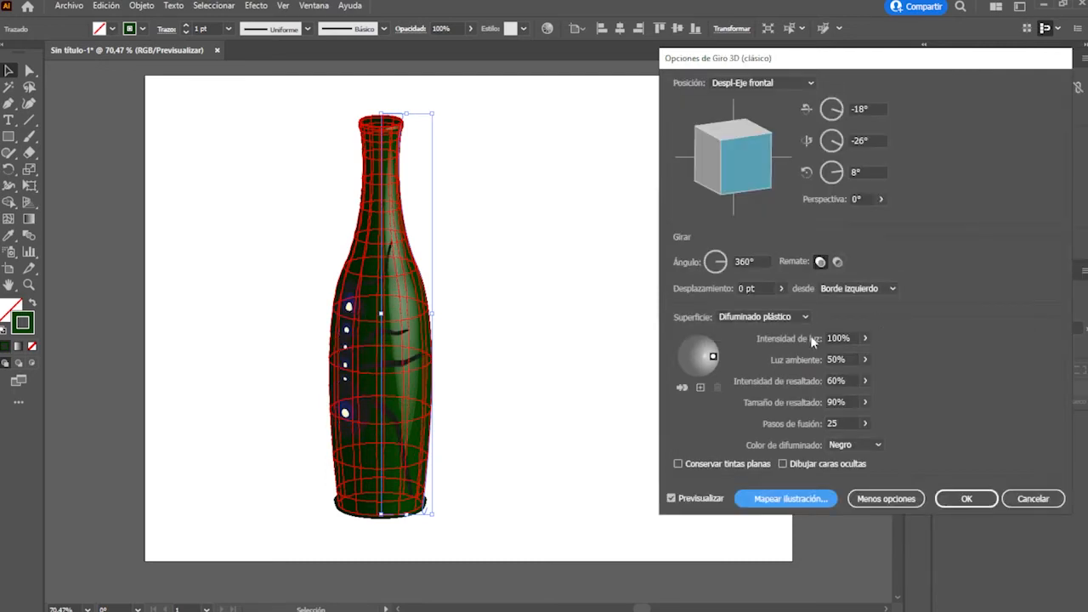
# Add a second light at the lower-left edge of the lighting sphere and turn on artwork shading for the mapped symbol
pyautogui.moveTo(701, 387)
pyautogui.mouseDown()
pyautogui.moveTo(713, 343)
pyautogui.moveTo(670, 375)
pyautogui.mouseUp()
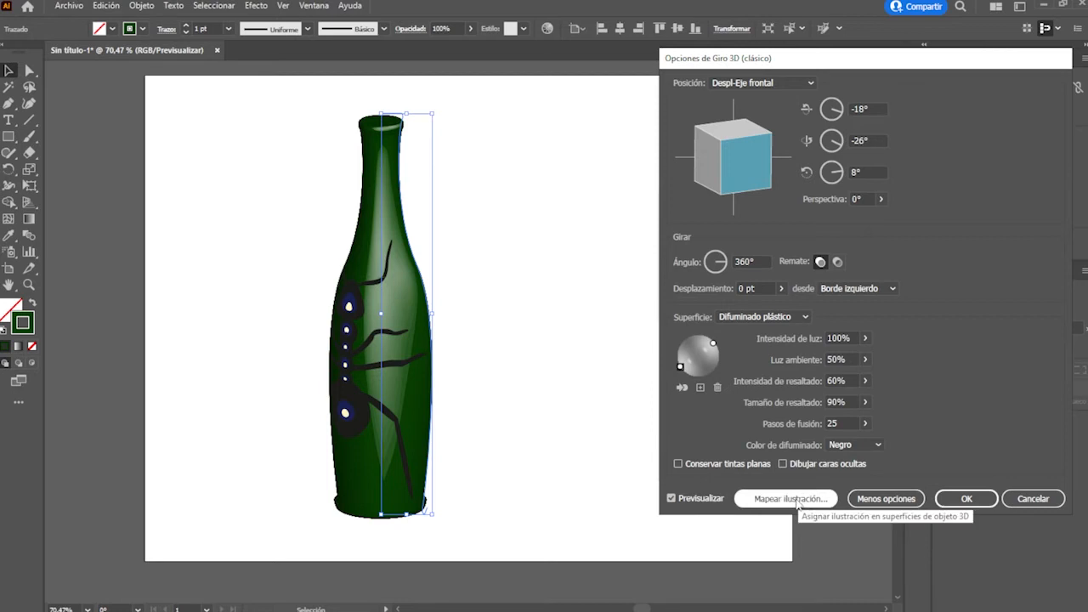
pyautogui.click(791, 499)
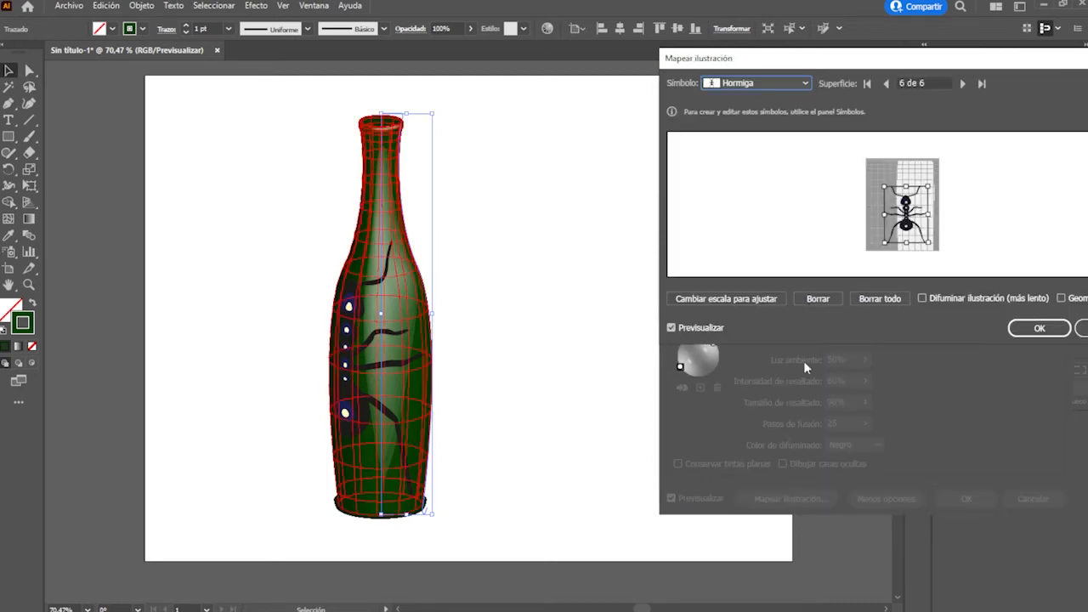
pyautogui.click(930, 298)
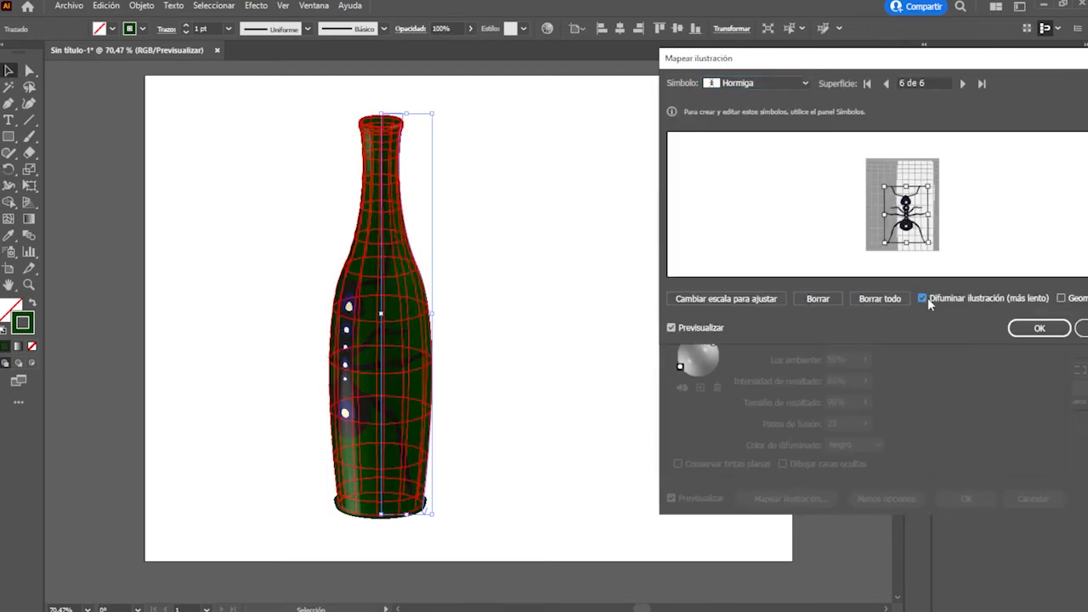
pyautogui.click(1039, 329)
# Apply the revolve effect rotated to 0°, -35° and 9°, and move the bottle to about X 197 px, Y 398 px
pyautogui.moveTo(760, 177); pyautogui.dragTo(763, 153)
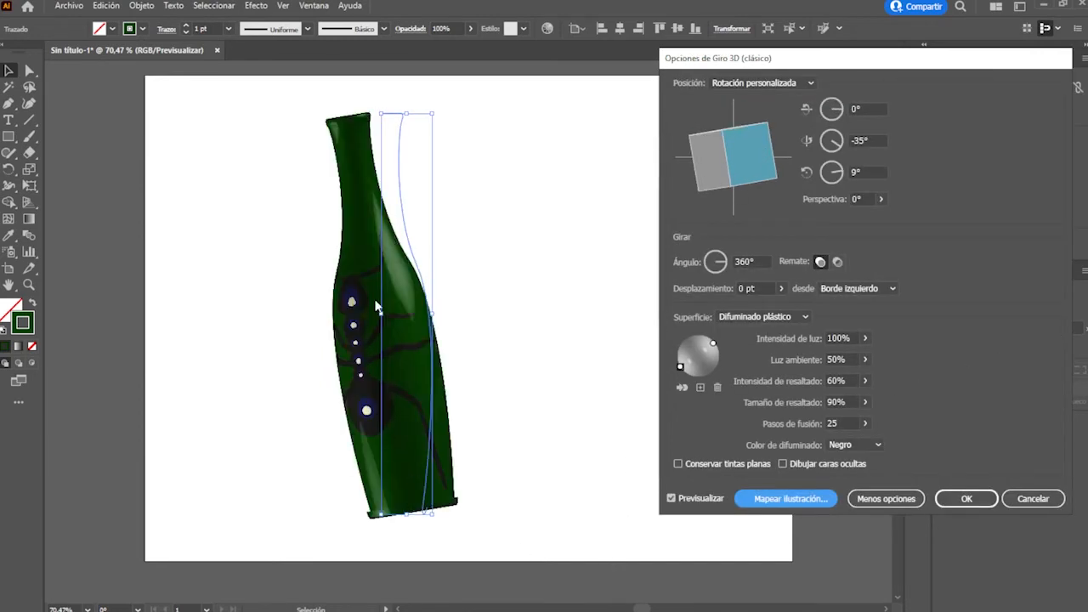
pyautogui.click(964, 499)
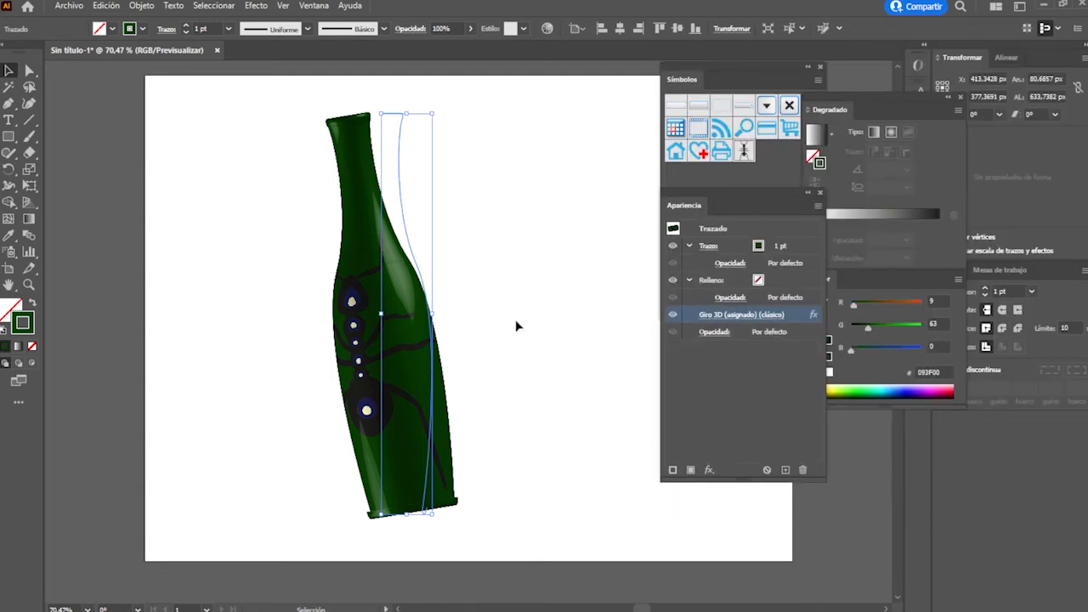
pyautogui.moveTo(401, 343); pyautogui.dragTo(267, 357)
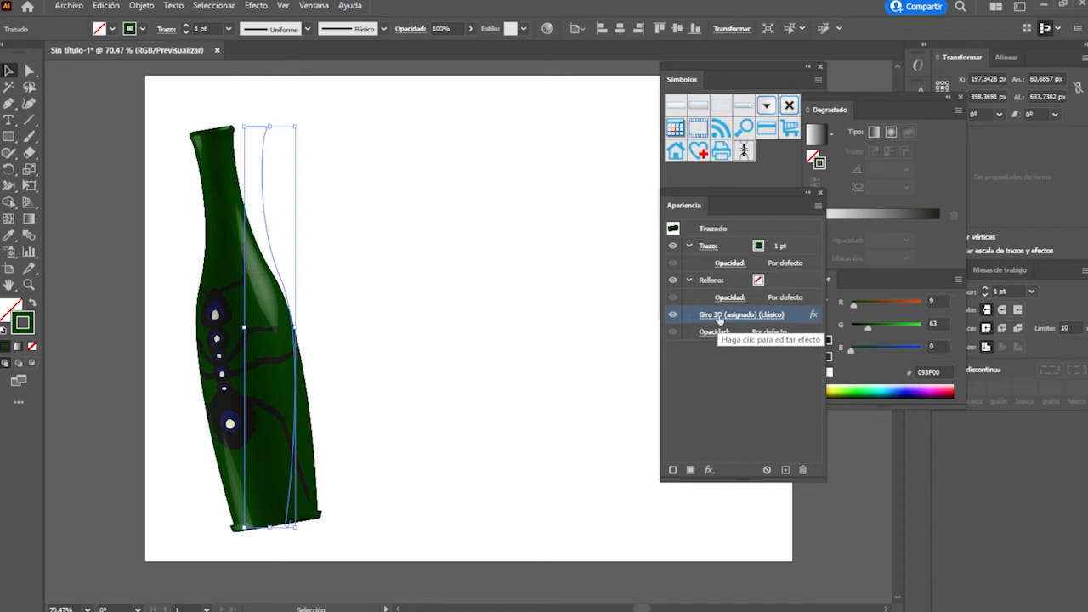
# Draw a circle about 266 px in diameter beside the bottle with the Ellipse tool
pyautogui.click(10, 139)
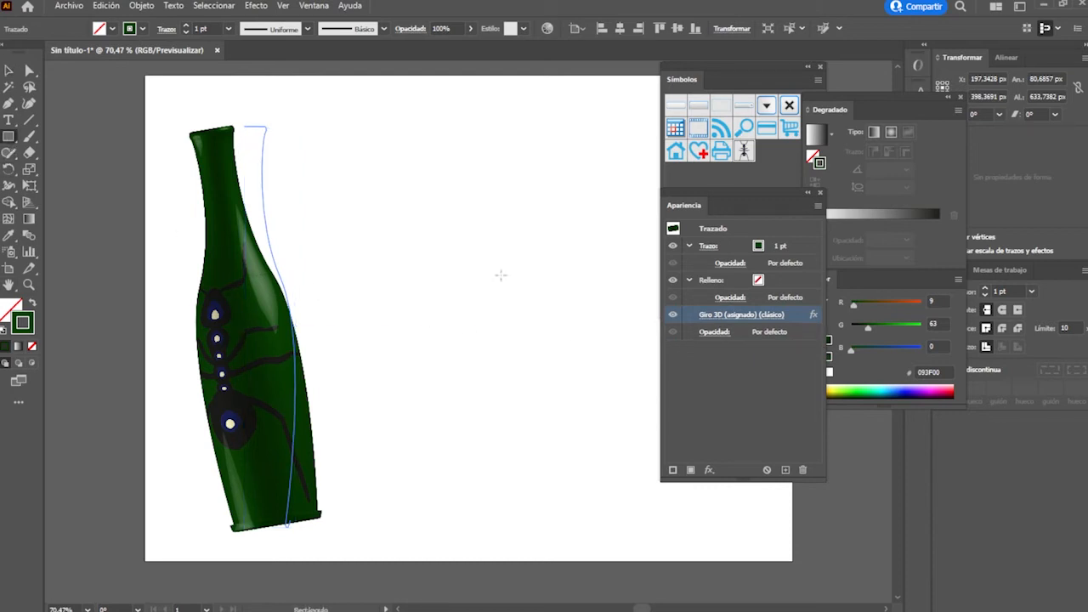
pyautogui.click(9, 136)
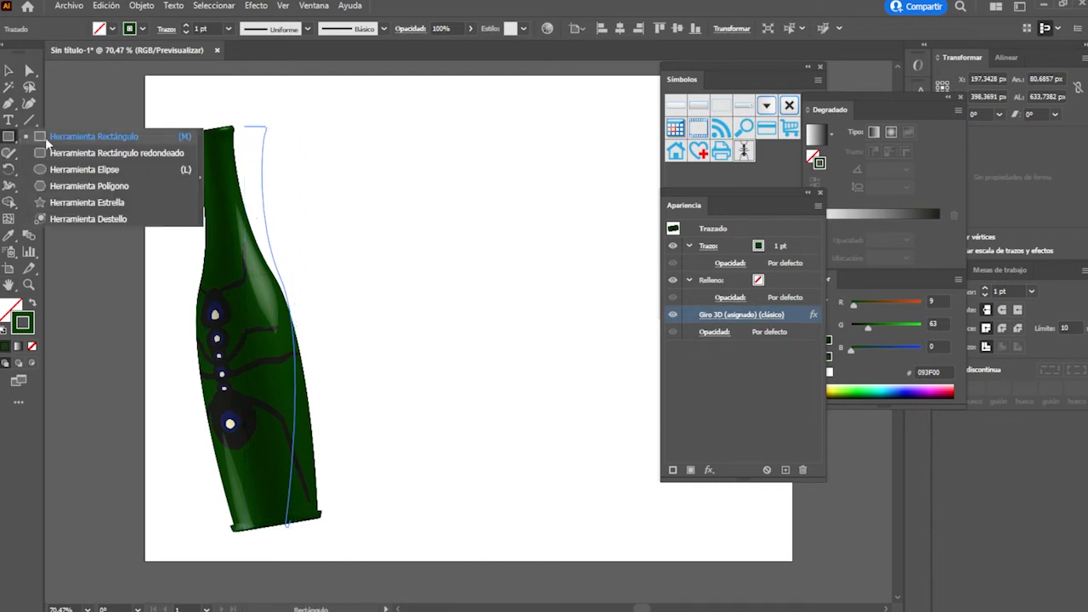
pyautogui.click(74, 172)
pyautogui.moveTo(442, 219); pyautogui.dragTo(611, 387)
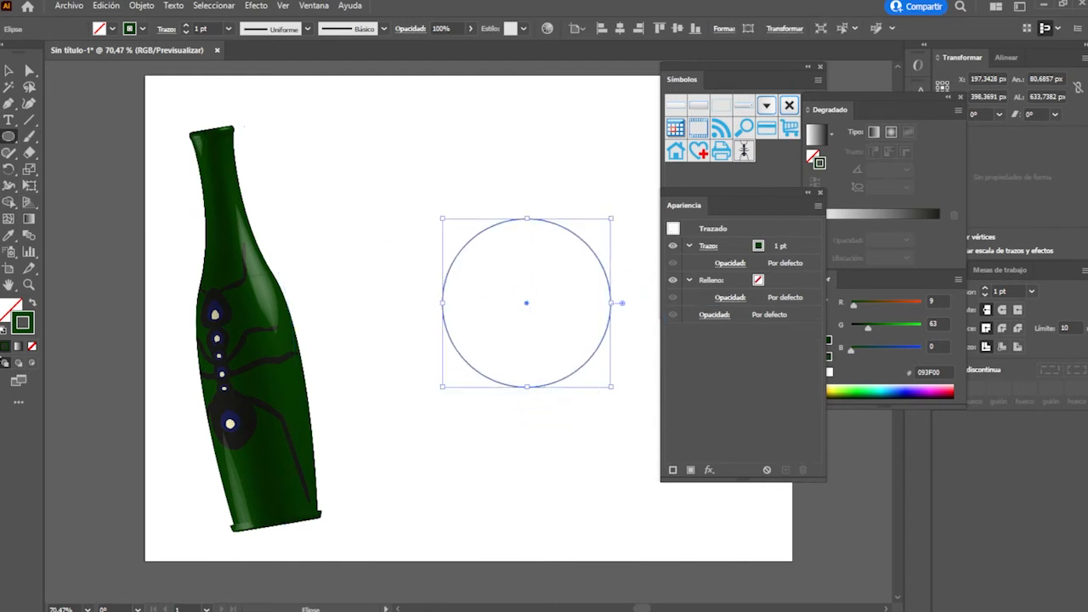
# Swap the circle's fill and stroke so it has no outline, and set its fill to bright green 2CDB07
pyautogui.click(33, 303)
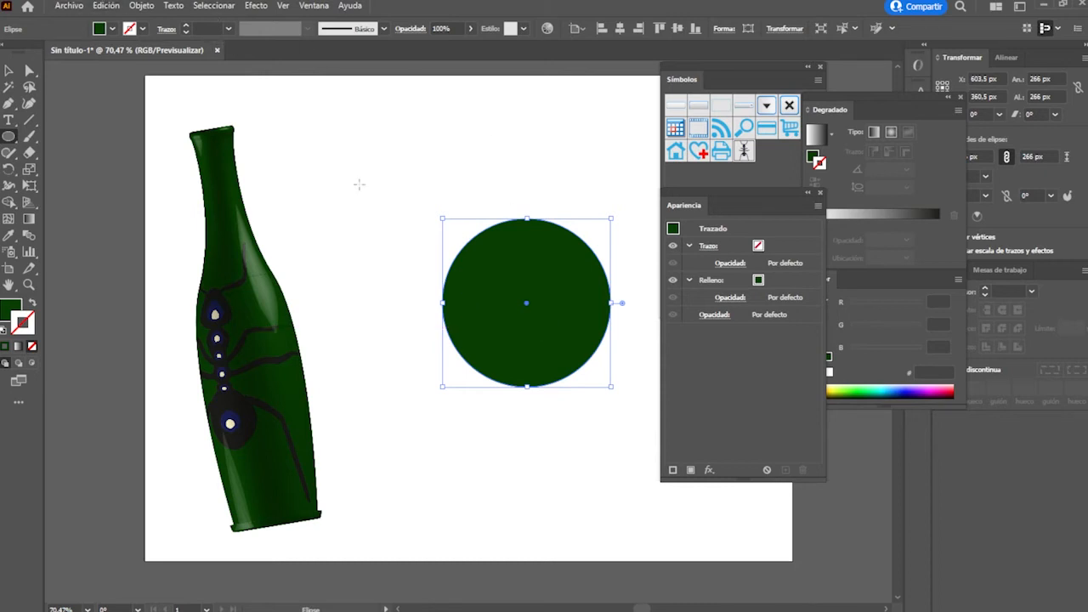
pyautogui.doubleClick(10, 307)
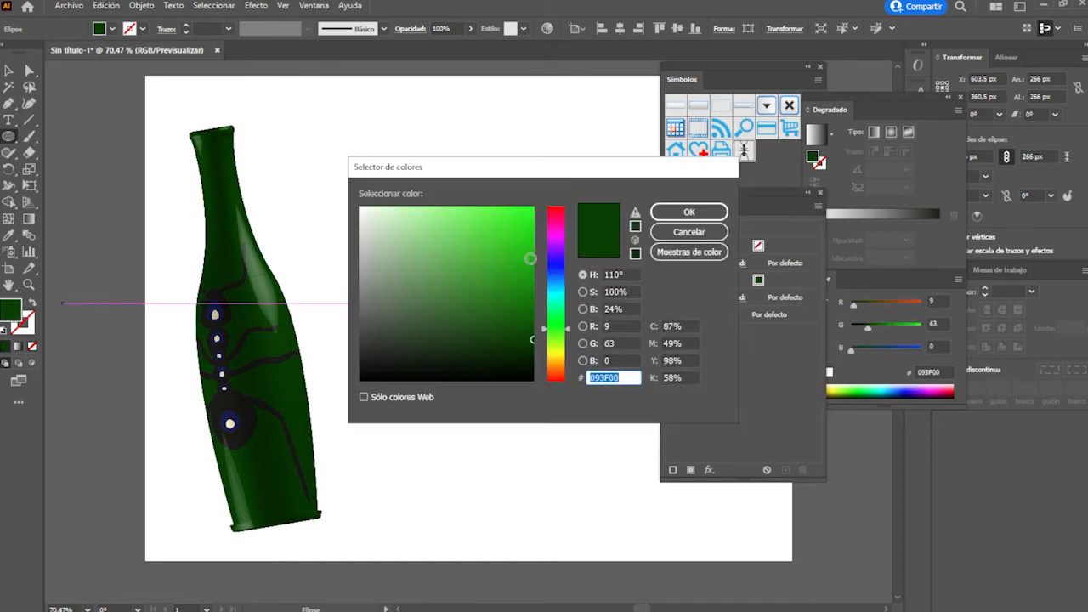
pyautogui.write('2CDB07')
pyautogui.click(690, 214)
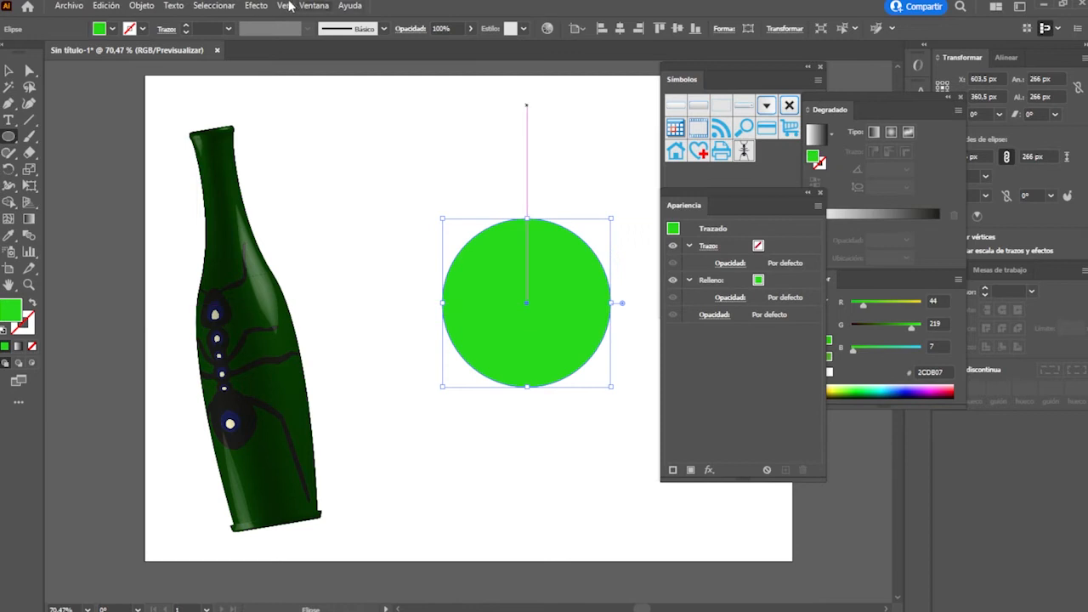
pyautogui.click(256, 5)
pyautogui.moveTo(303, 85)
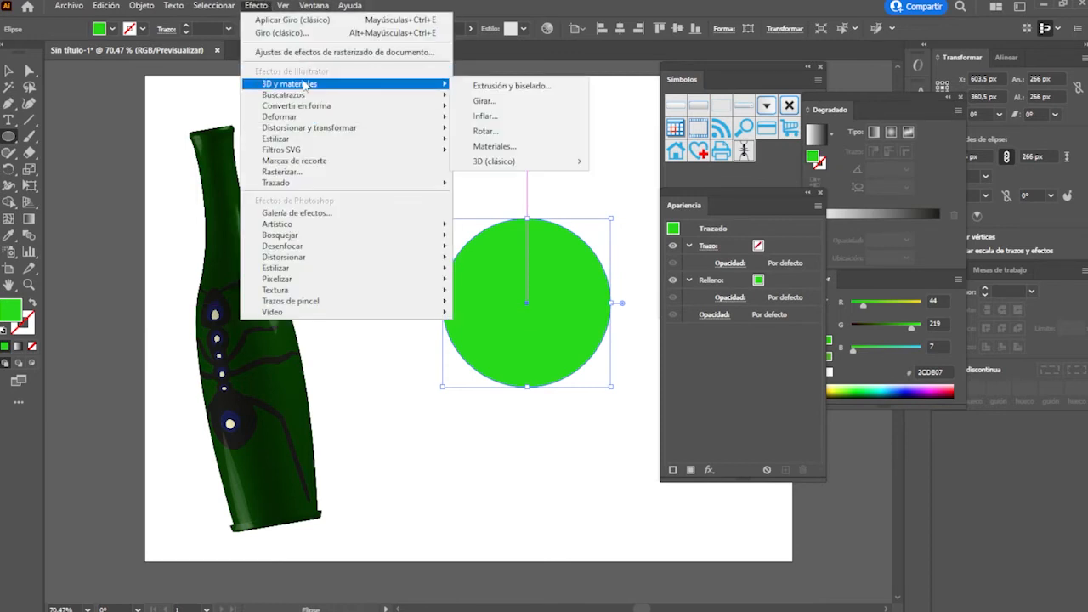
pyautogui.moveTo(549, 168)
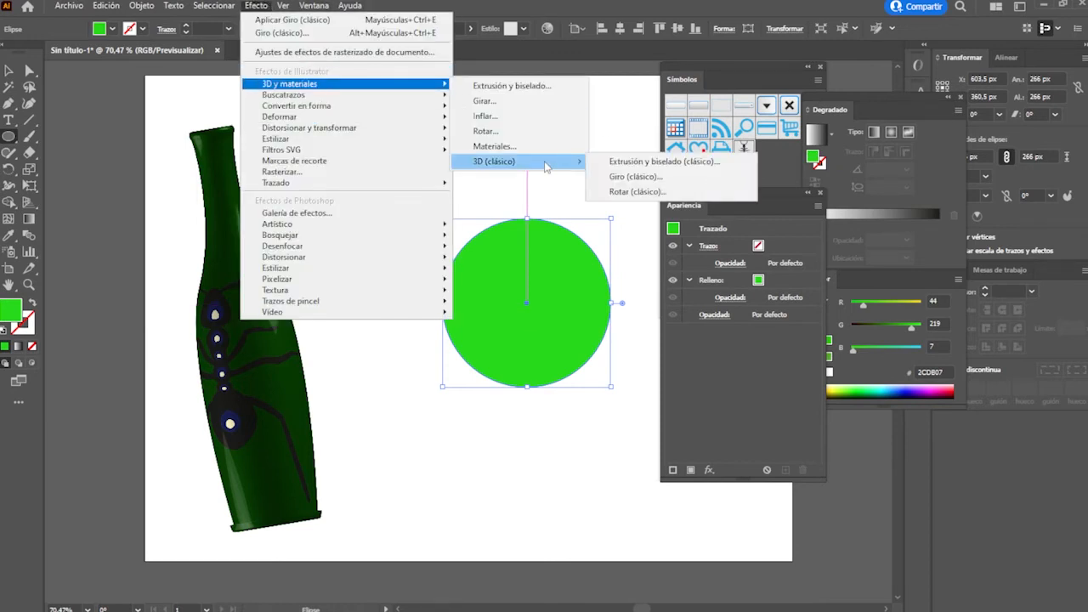
pyautogui.click(638, 192)
pyautogui.click(716, 173)
pyautogui.moveTo(716, 173); pyautogui.dragTo(749, 174)
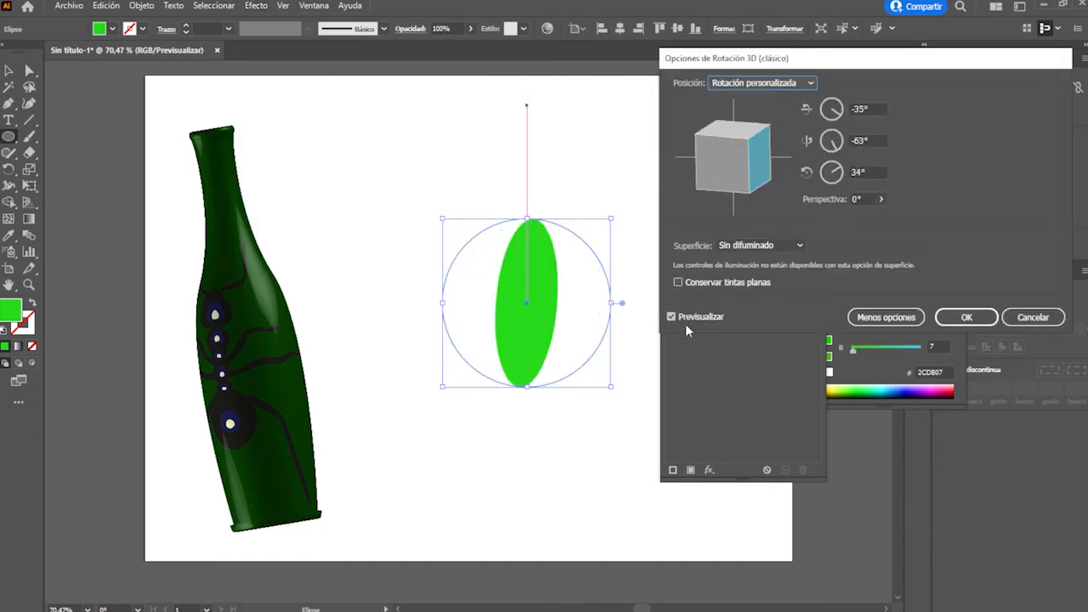
pyautogui.click(867, 318)
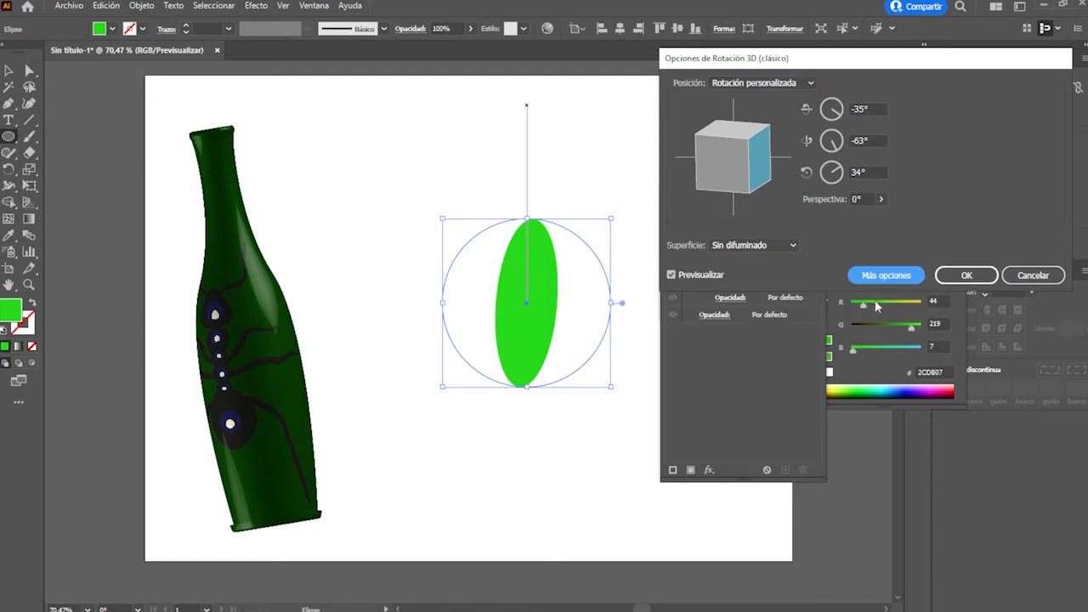
pyautogui.click(885, 275)
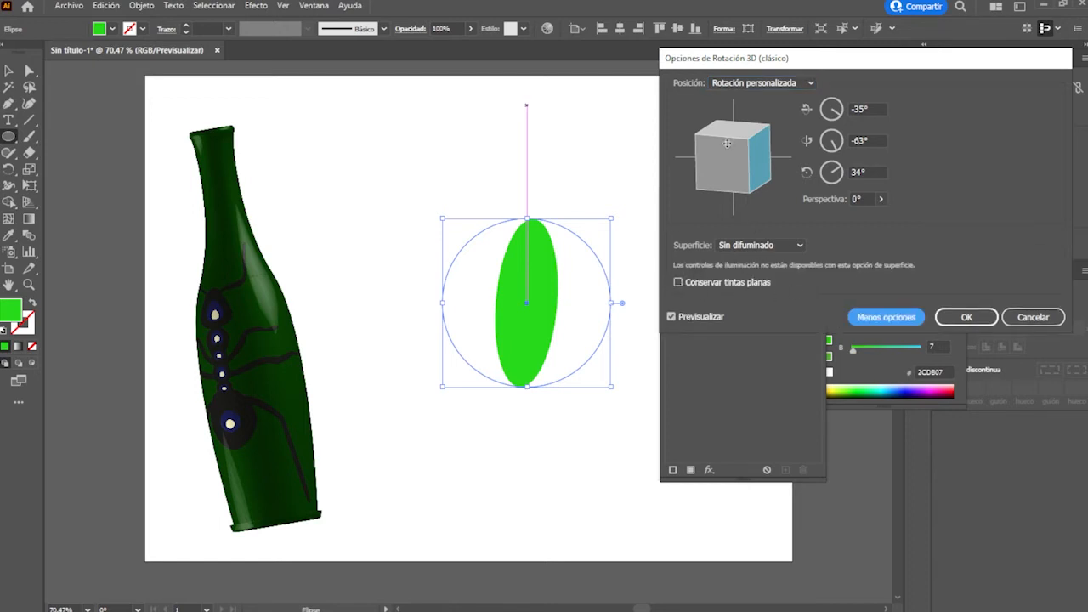
pyautogui.moveTo(728, 143); pyautogui.dragTo(718, 153)
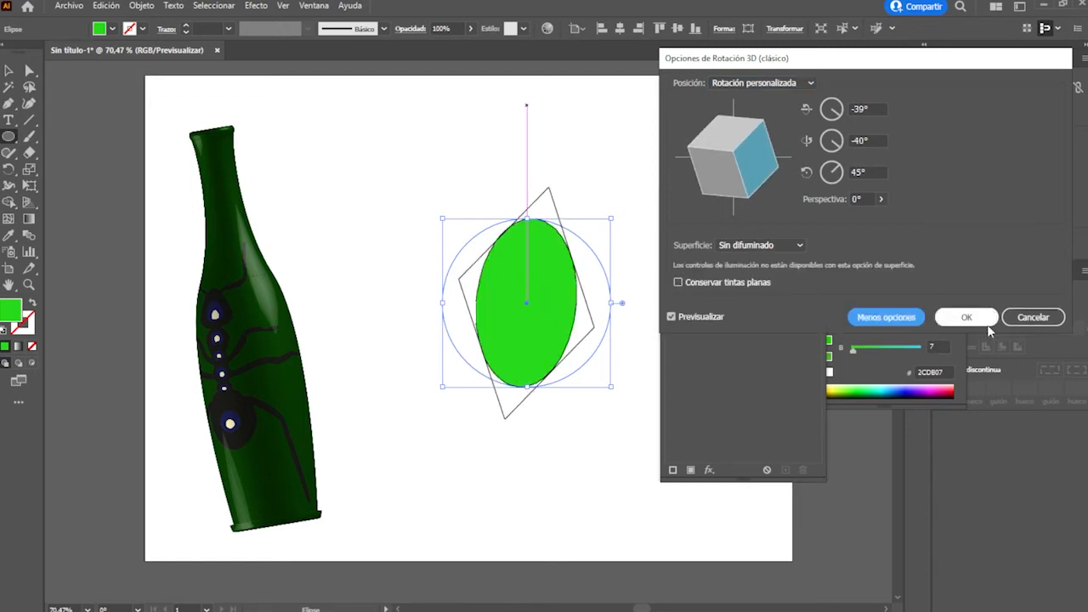
pyautogui.click(1024, 323)
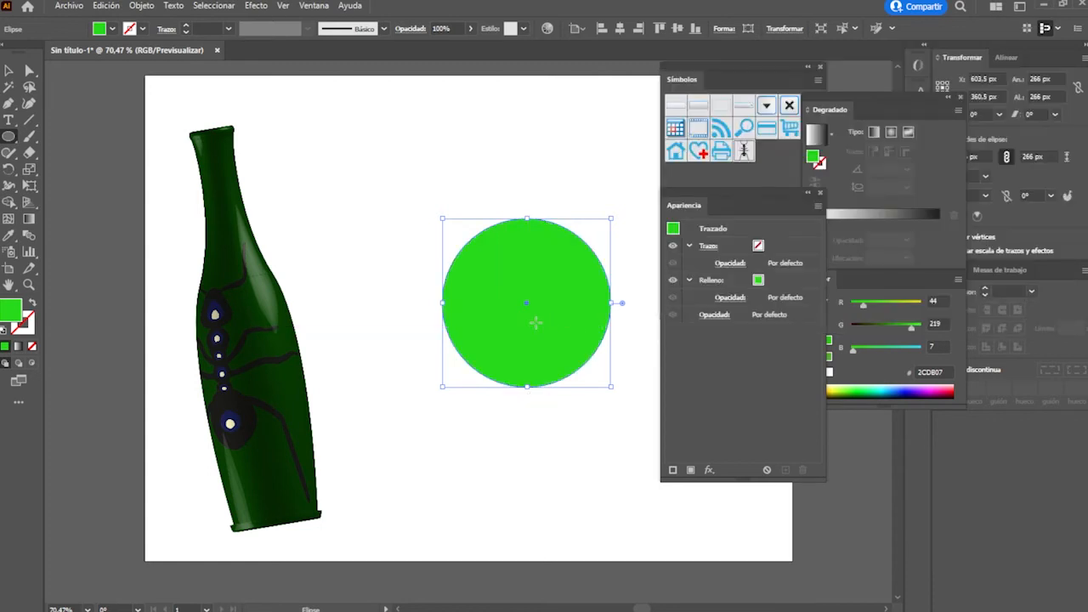
# Delete the green circle and move the bottle to about X 523 px, Y 391 px
pyautogui.press('Delete')
pyautogui.click(8, 71)
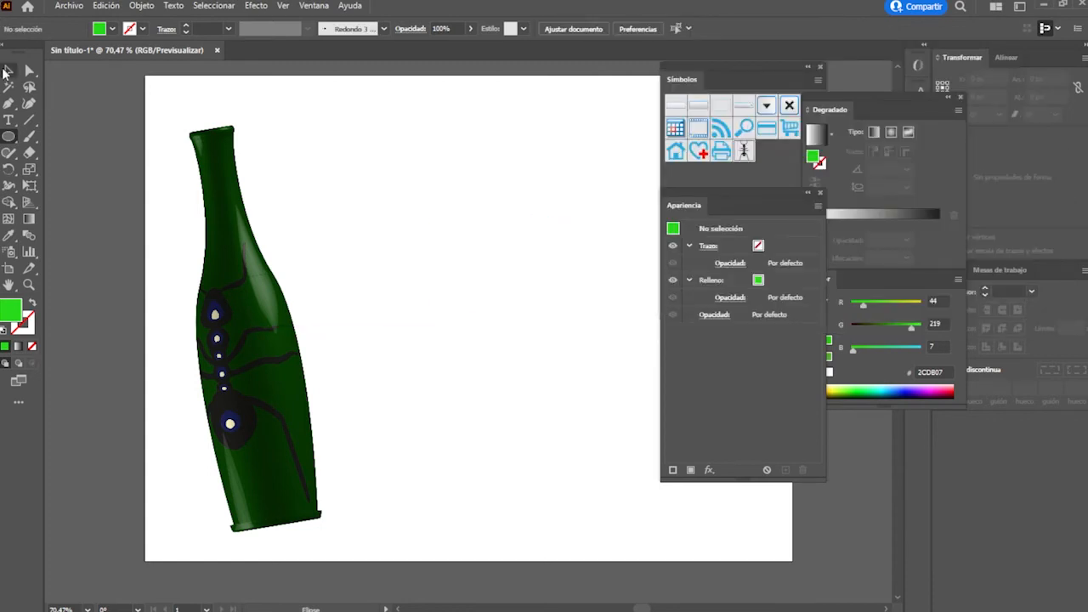
pyautogui.moveTo(301, 262); pyautogui.dragTo(445, 249)
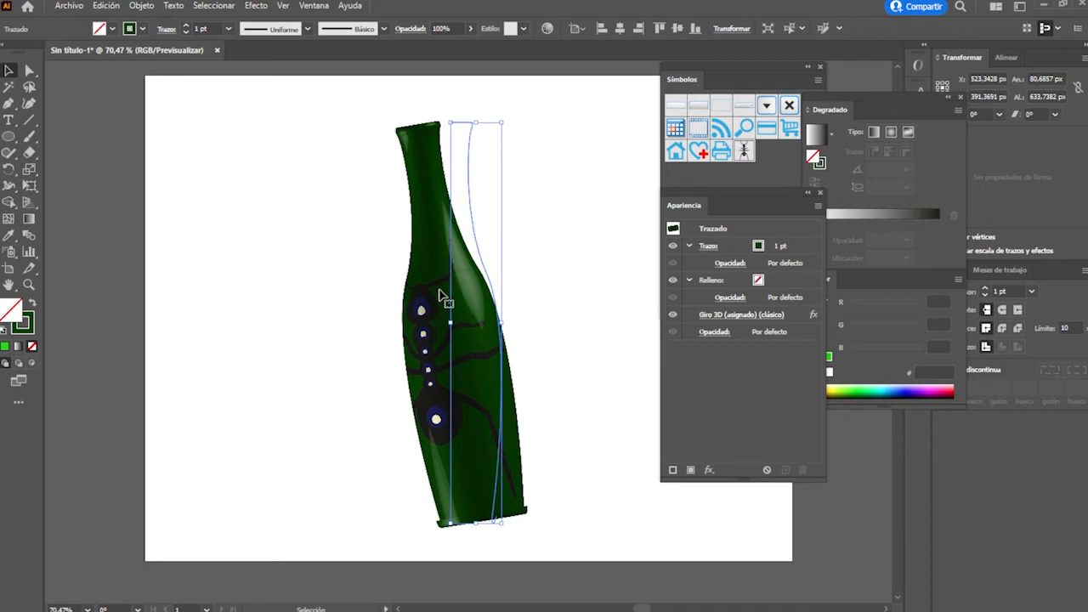
# Change the bottle's revolve rotation to 0°, -50° and 12°, and move the bottle to about X 461 px, Y 379 px
pyautogui.click(760, 315)
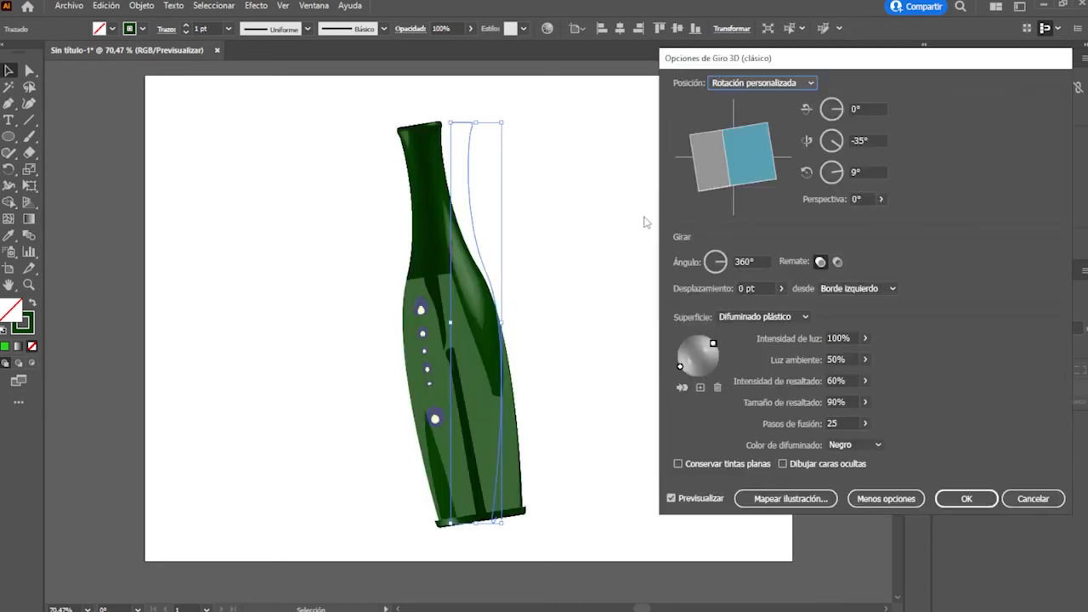
pyautogui.moveTo(721, 162); pyautogui.dragTo(753, 167)
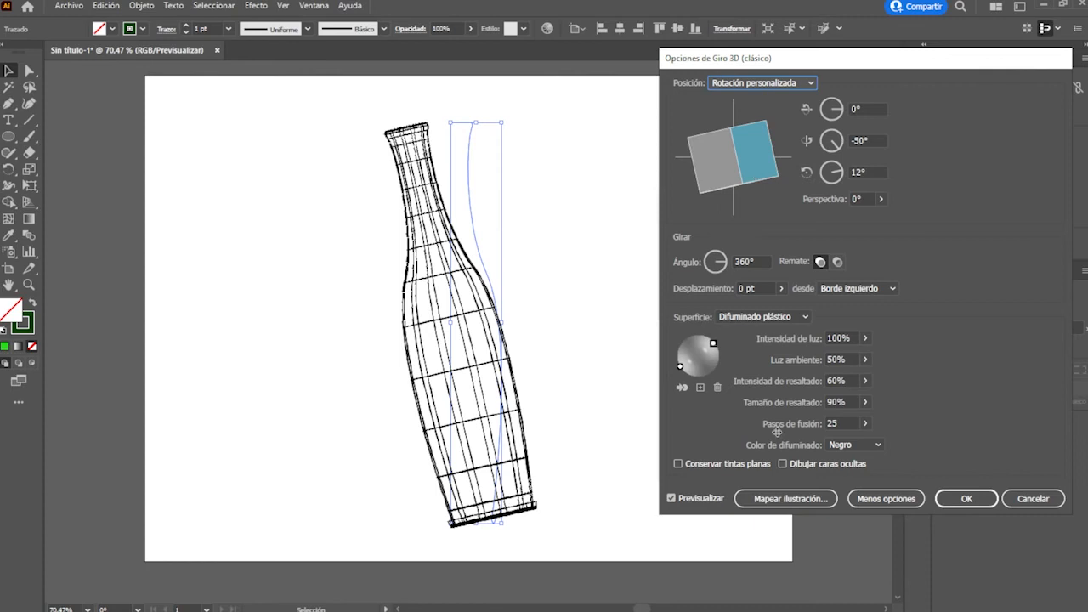
pyautogui.click(961, 502)
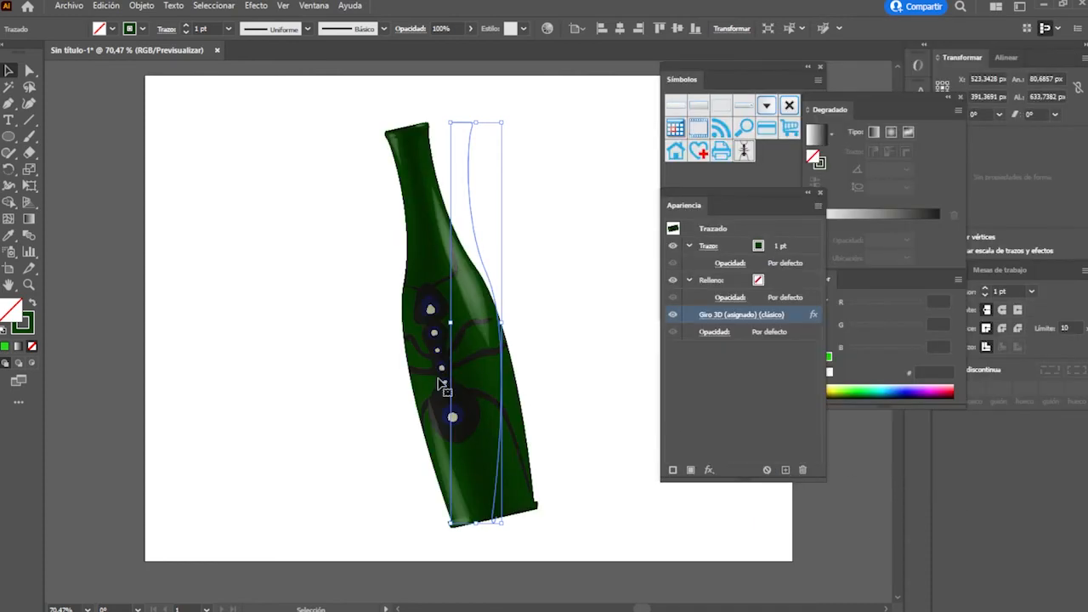
pyautogui.click(573, 250)
pyautogui.moveTo(476, 384); pyautogui.dragTo(439, 380)
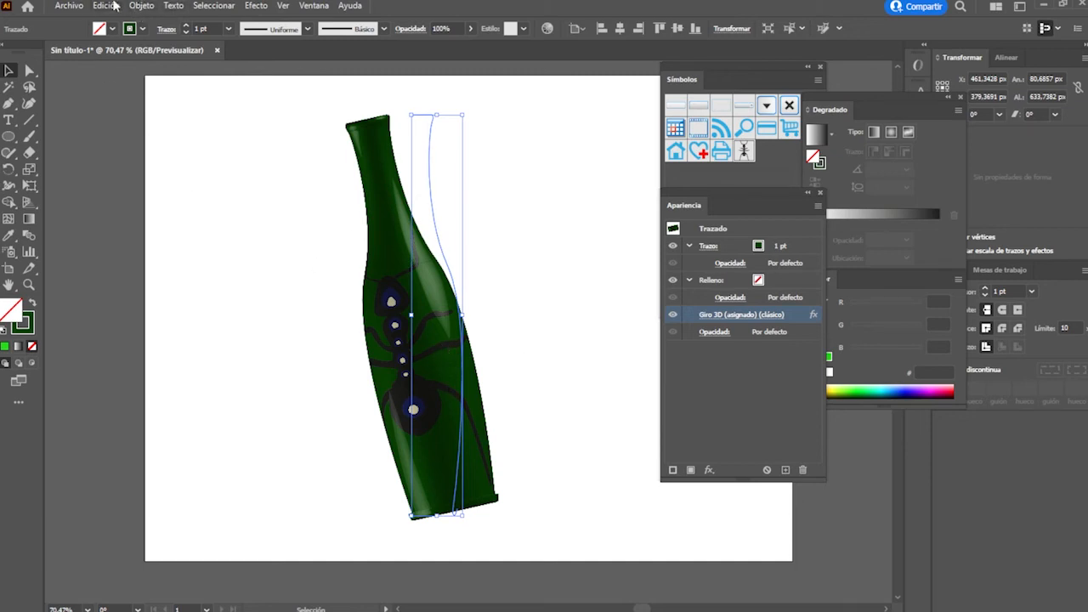
# Try expanding the bottle's appearance into grouped paths, inspect the mapped ant artwork up close, and undo the expansion
pyautogui.click(140, 6)
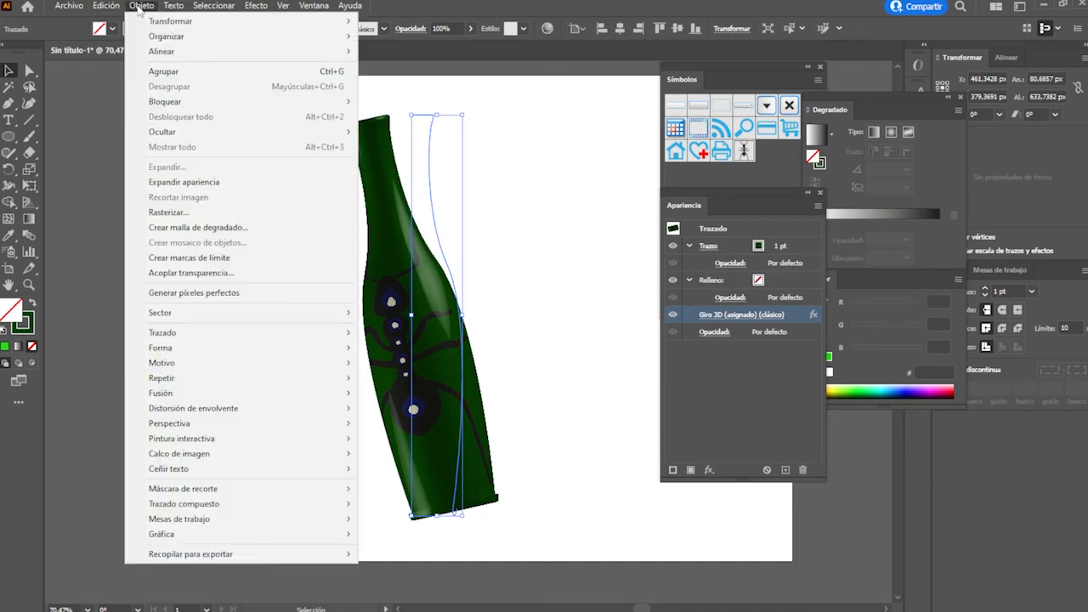
pyautogui.click(183, 182)
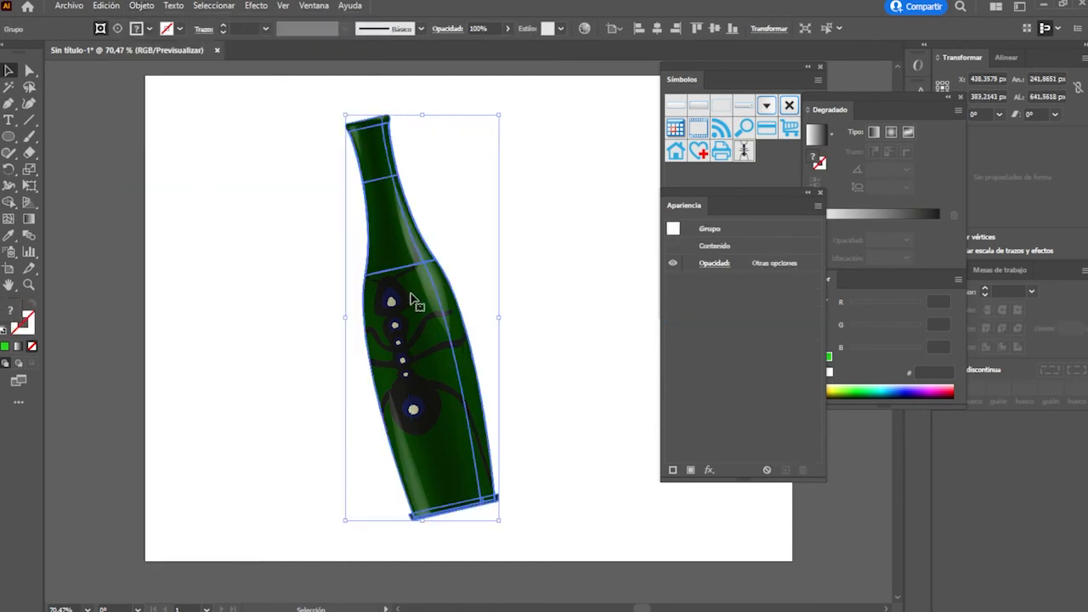
pyautogui.click(560, 316)
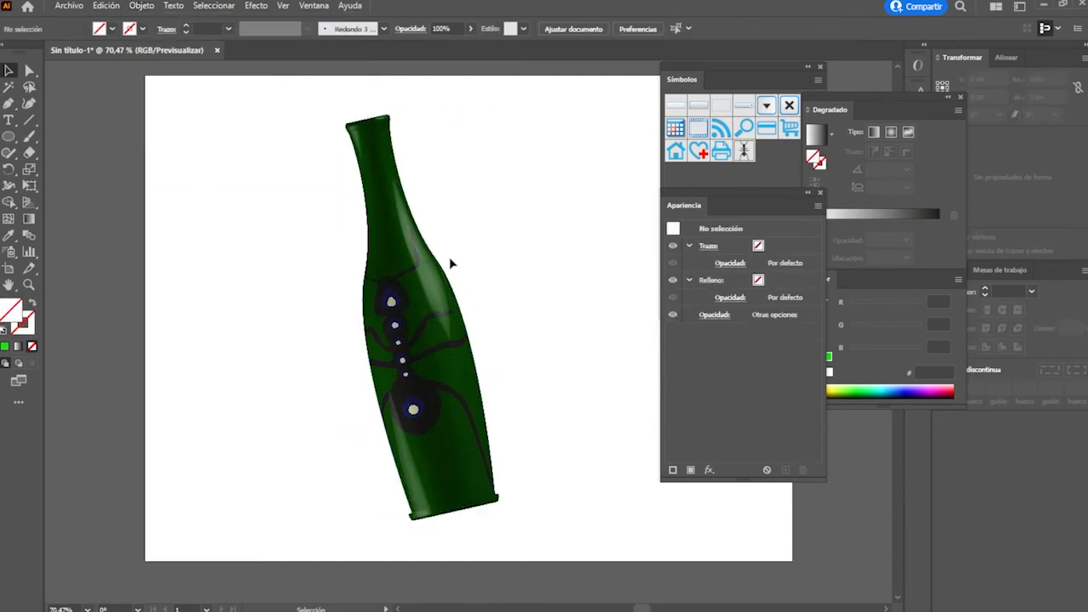
pyautogui.scroll(4, 374, 268)
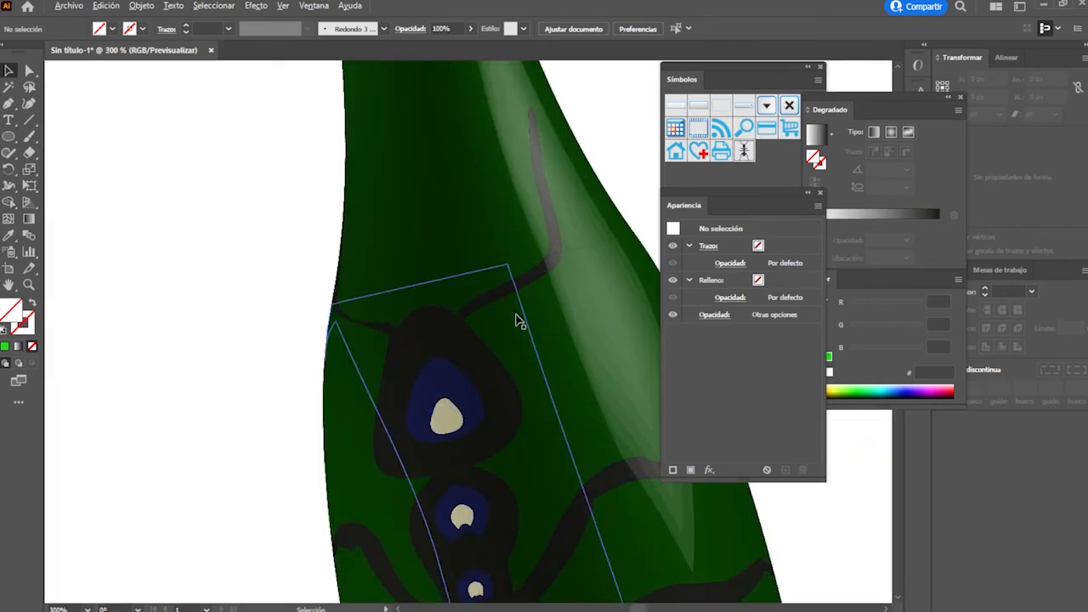
pyautogui.scroll(-4, 438, 323)
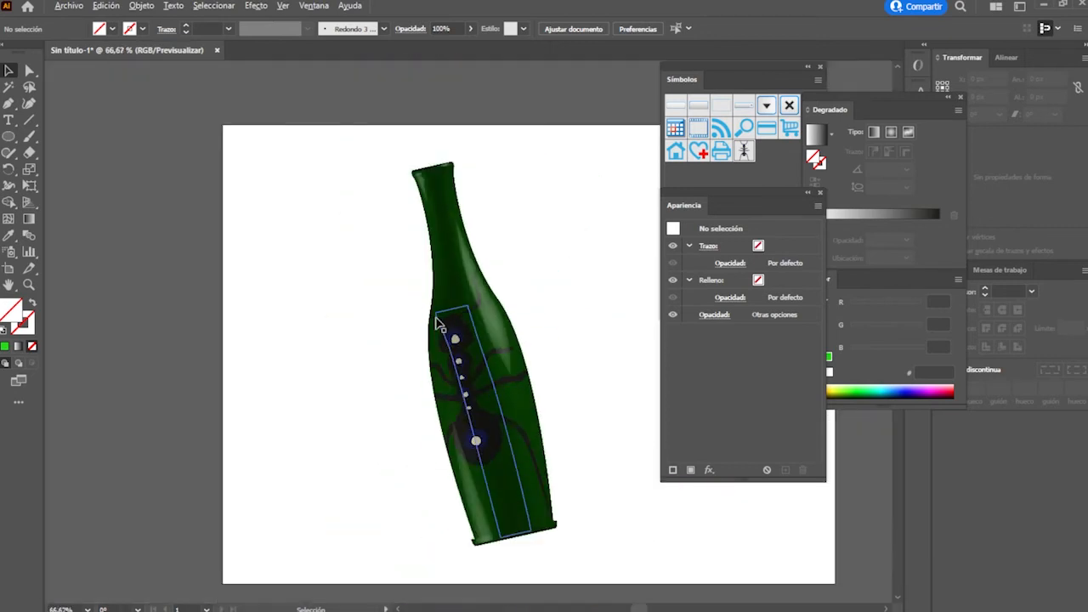
pyautogui.click(511, 308)
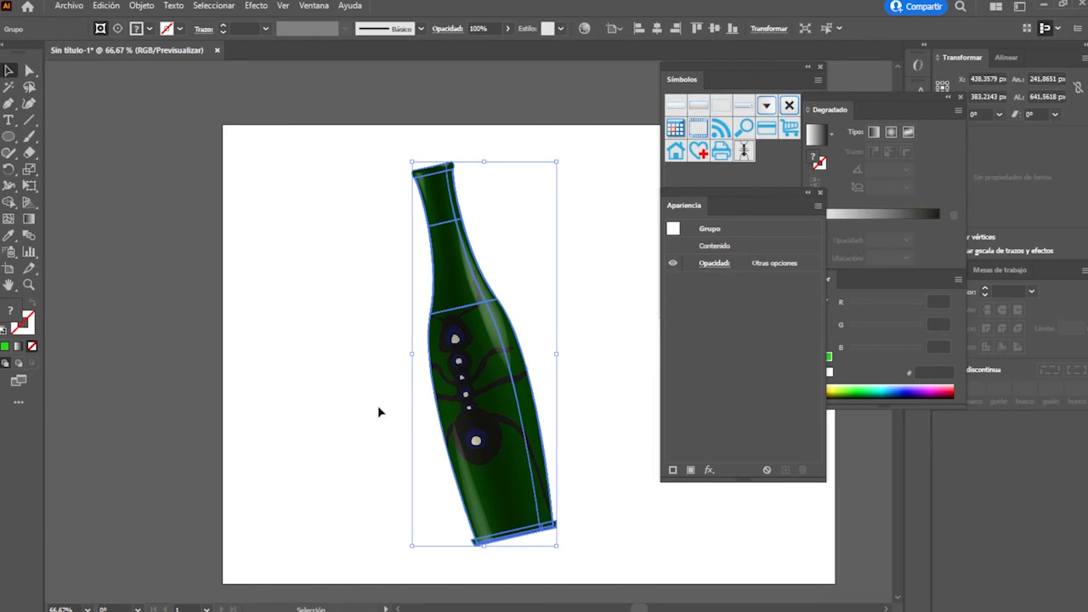
pyautogui.hotkey('ctrl', 'z')
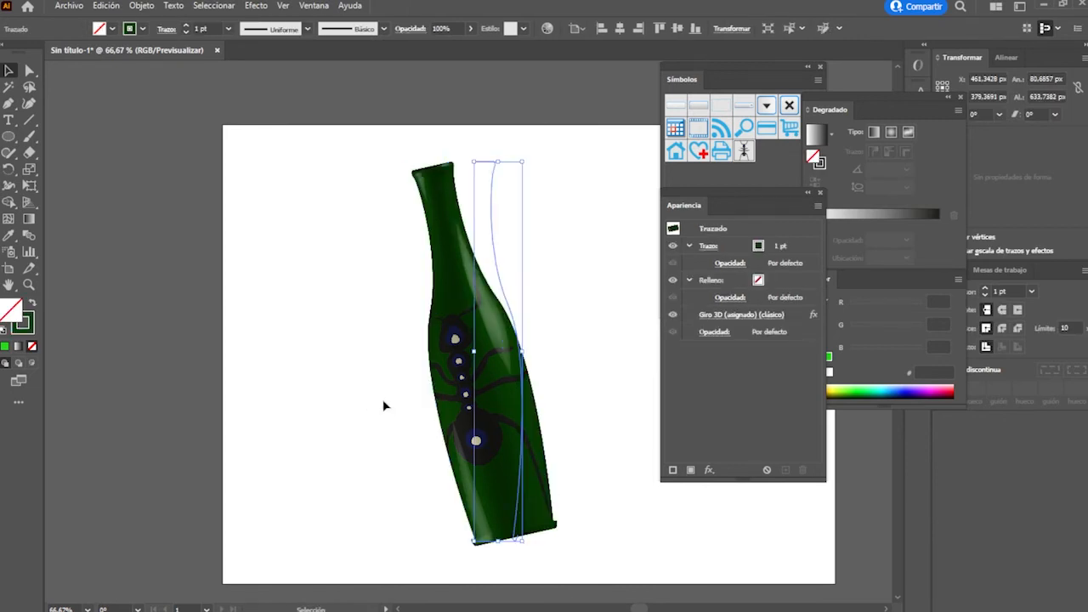
# Delete the bottle and tidy the workspace by closing the Symbols panel and docking Appearance beside Color
pyautogui.press('Delete')
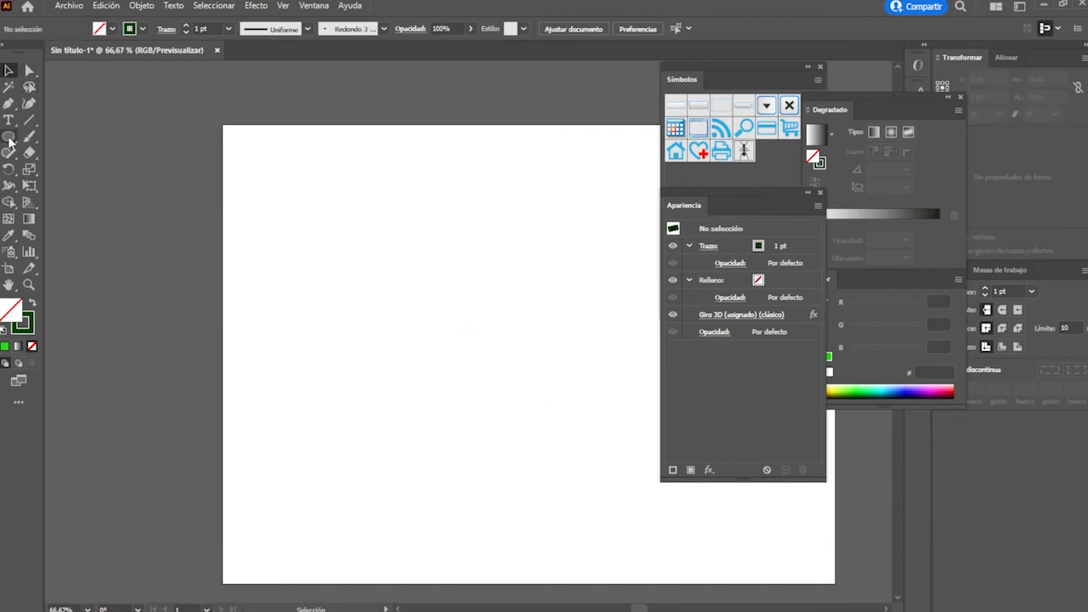
pyautogui.click(820, 67)
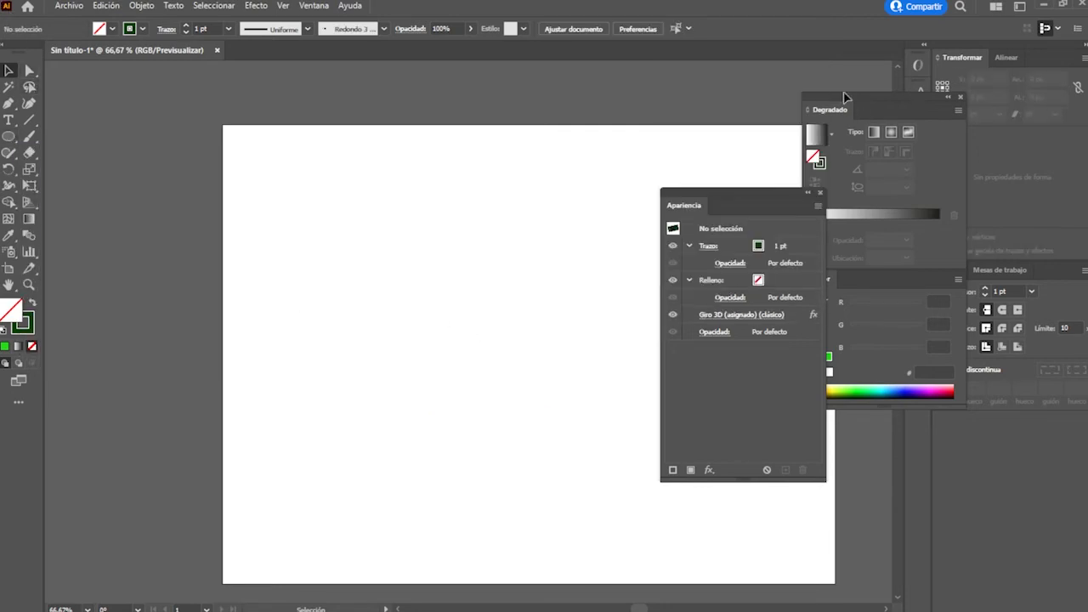
pyautogui.moveTo(783, 197); pyautogui.dragTo(929, 277)
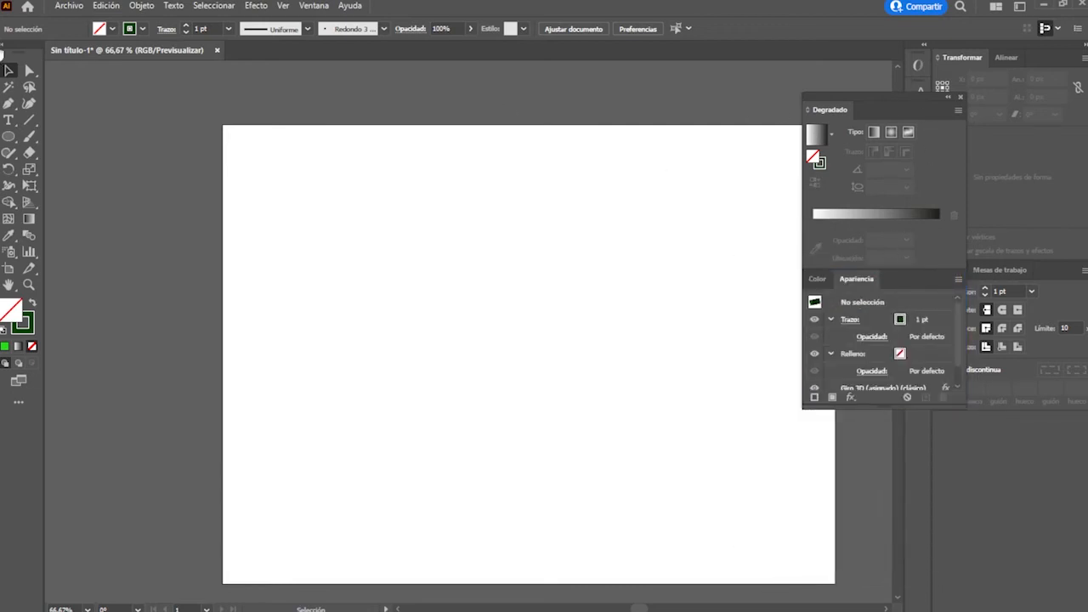
# Draw a rectangle about 161 px wide and 219 px high on the artboard with the Rectangle tool
pyautogui.click(9, 138)
pyautogui.moveTo(9, 137); pyautogui.dragTo(85, 138)
pyautogui.moveTo(383, 260)
pyautogui.mouseDown()
pyautogui.moveTo(484, 372)
pyautogui.moveTo(480, 395)
pyautogui.mouseUp()
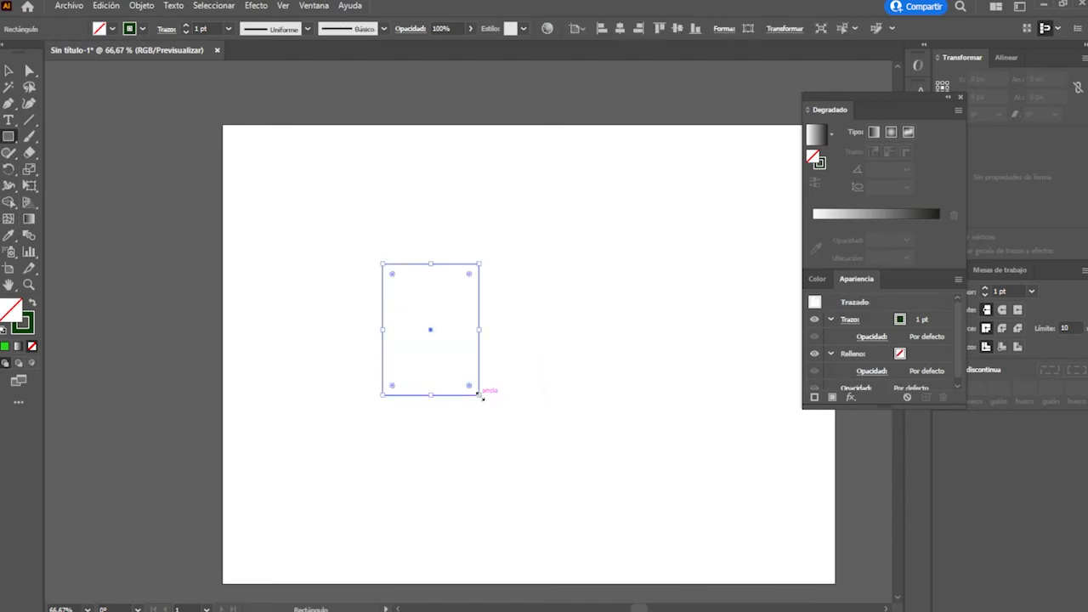
# Swap the rectangle's stroke and fill so it has no outline, and set its fill to turquoise 00C0C9
pyautogui.click(32, 303)
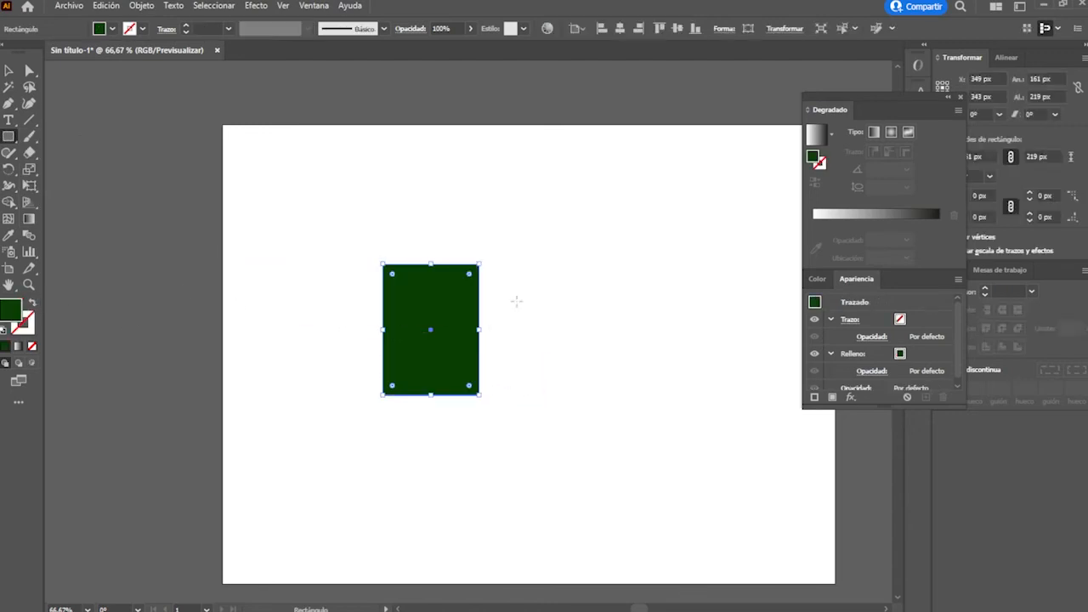
pyautogui.doubleClick(10, 315)
pyautogui.click(533, 243)
pyautogui.click(557, 293)
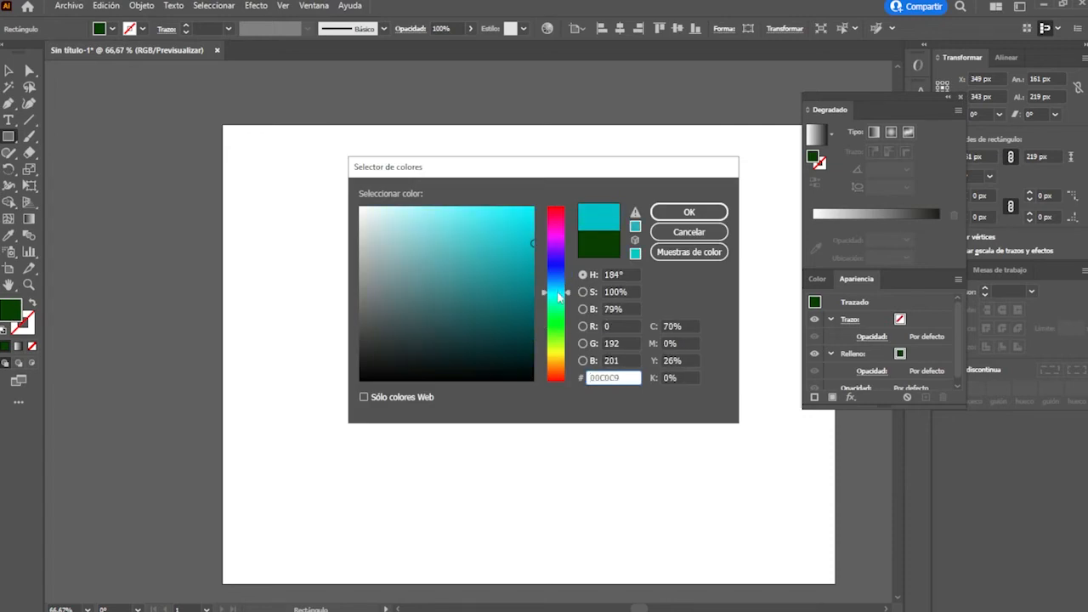
pyautogui.click(693, 213)
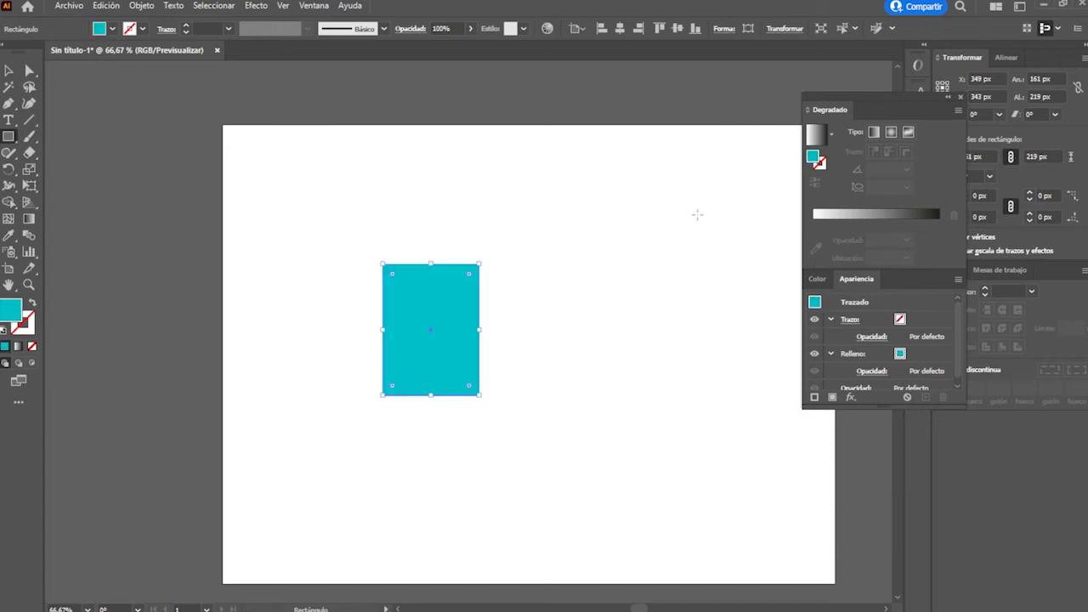
# Apply the non-classic 3D Extrude and Bevel effect to the rectangle with a depth of about 261 px
pyautogui.click(8, 71)
pyautogui.click(257, 6)
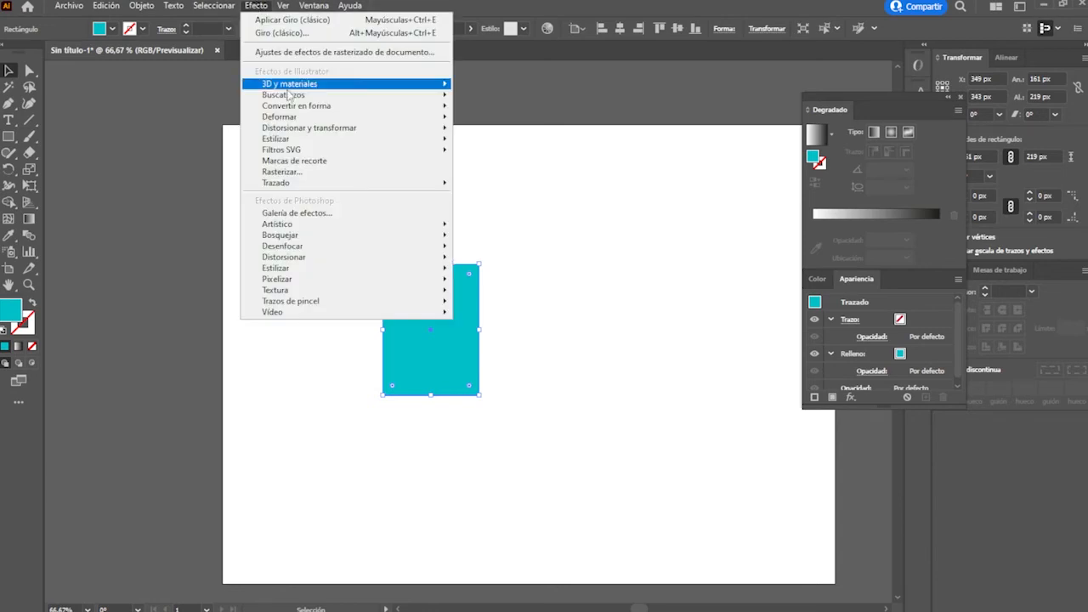
pyautogui.moveTo(312, 88)
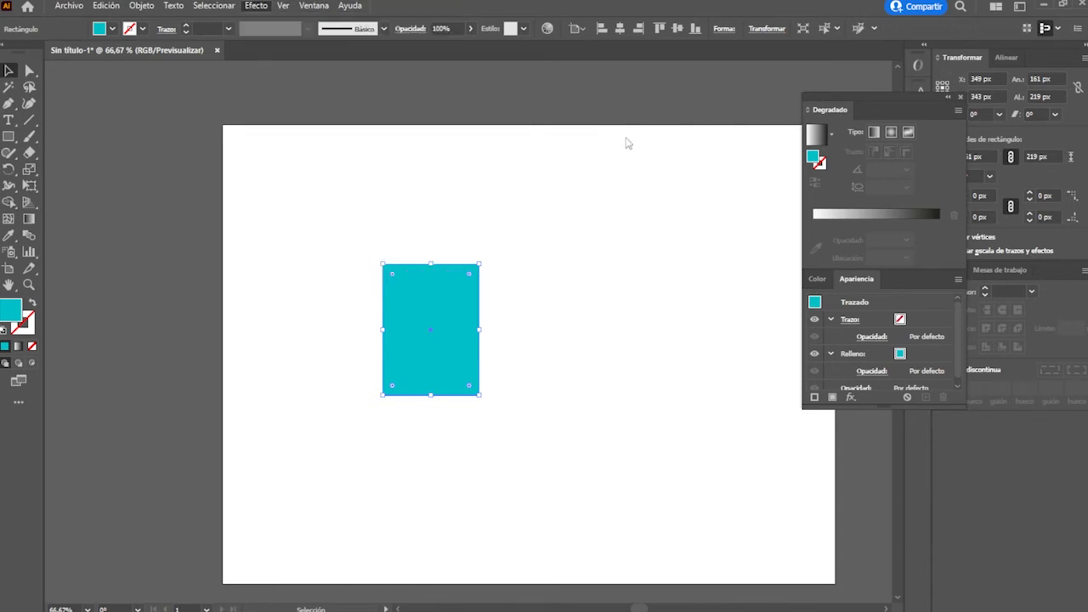
pyautogui.moveTo(37, 6); pyautogui.dragTo(631, 95)
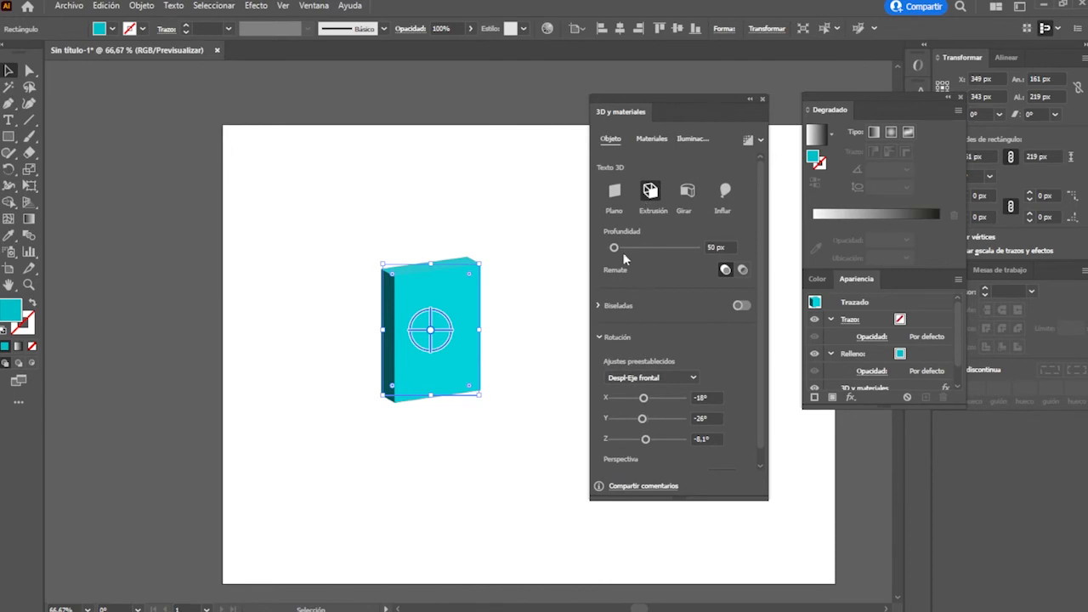
pyautogui.moveTo(614, 248); pyautogui.dragTo(622, 248)
# Rotate the extruded block in 3D to about X 17°, Y -23° and Z -4°
pyautogui.moveTo(644, 398); pyautogui.dragTo(649, 418)
pyautogui.moveTo(657, 493); pyautogui.dragTo(656, 554)
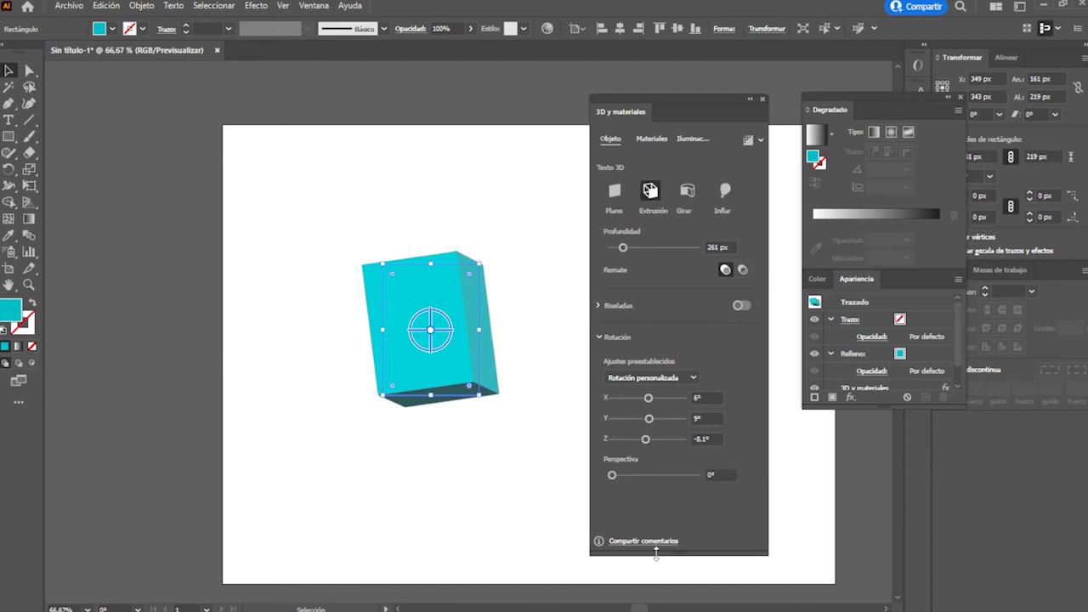
pyautogui.moveTo(652, 418); pyautogui.dragTo(642, 423)
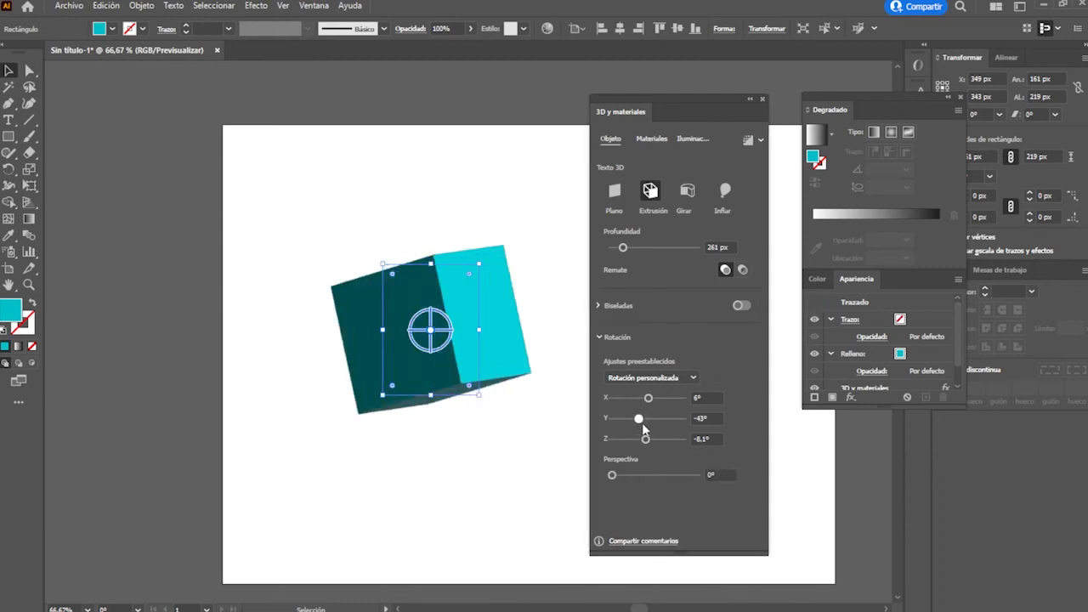
pyautogui.moveTo(431, 331); pyautogui.dragTo(463, 333)
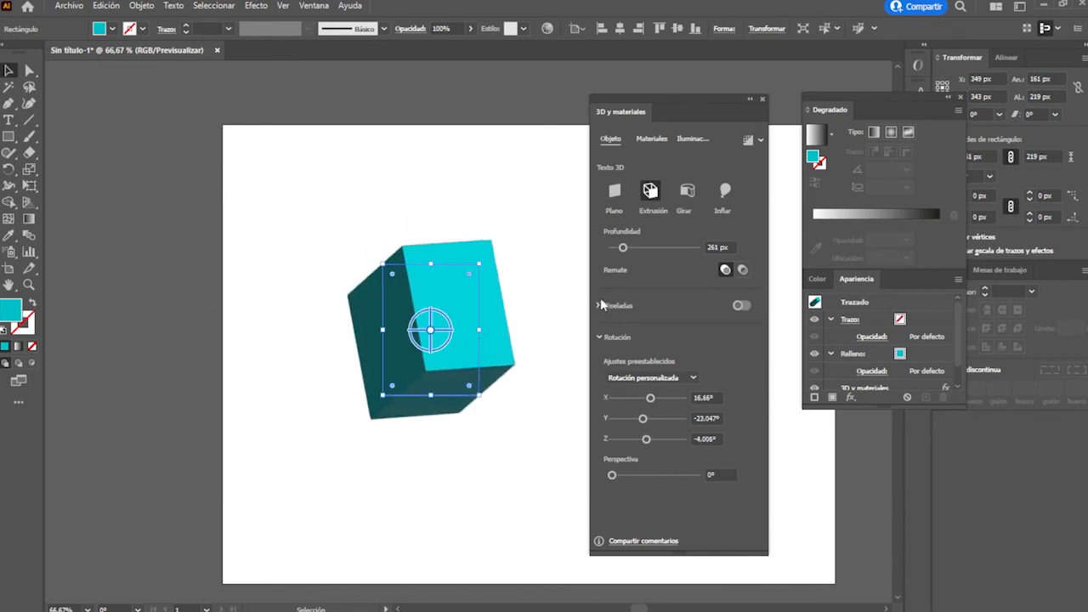
# Add a Convexo bevel to the extruded block and rotate it in 3D to about X 171°, Y -130° and Z 146°
pyautogui.click(743, 306)
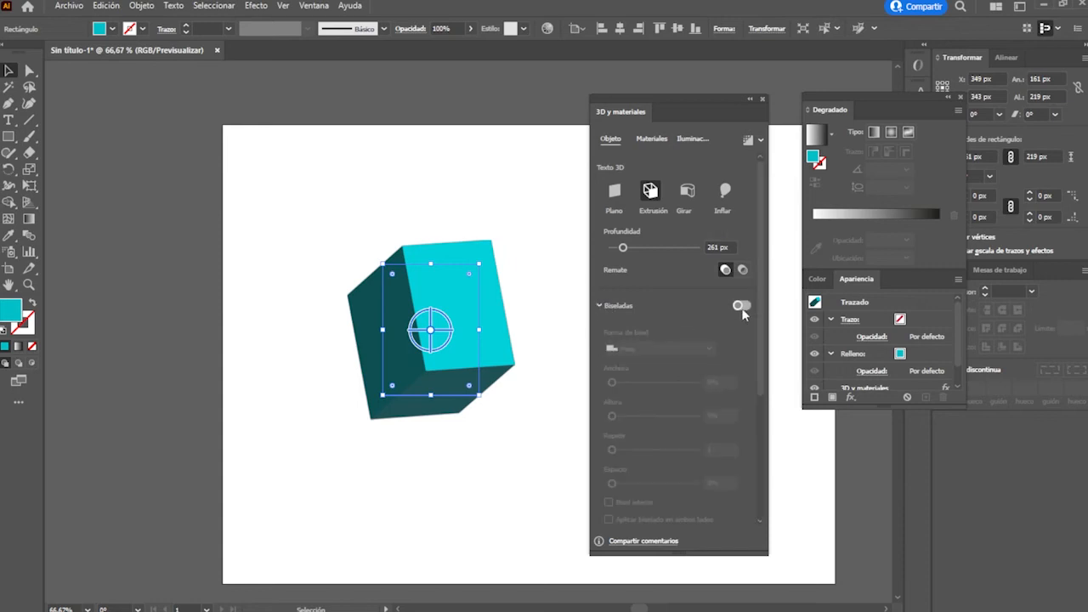
pyautogui.click(659, 349)
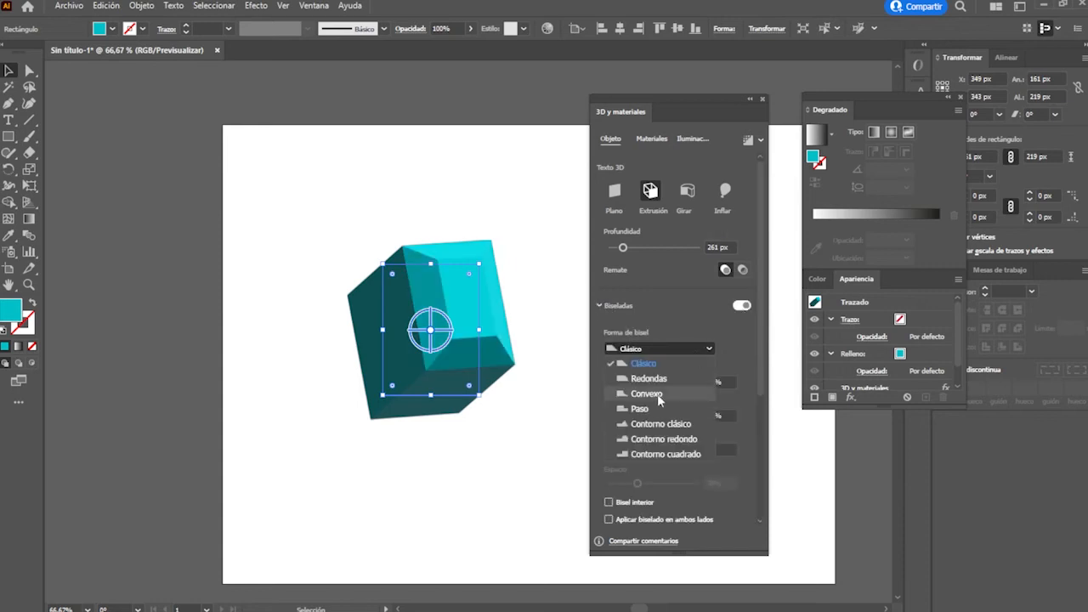
pyautogui.click(648, 394)
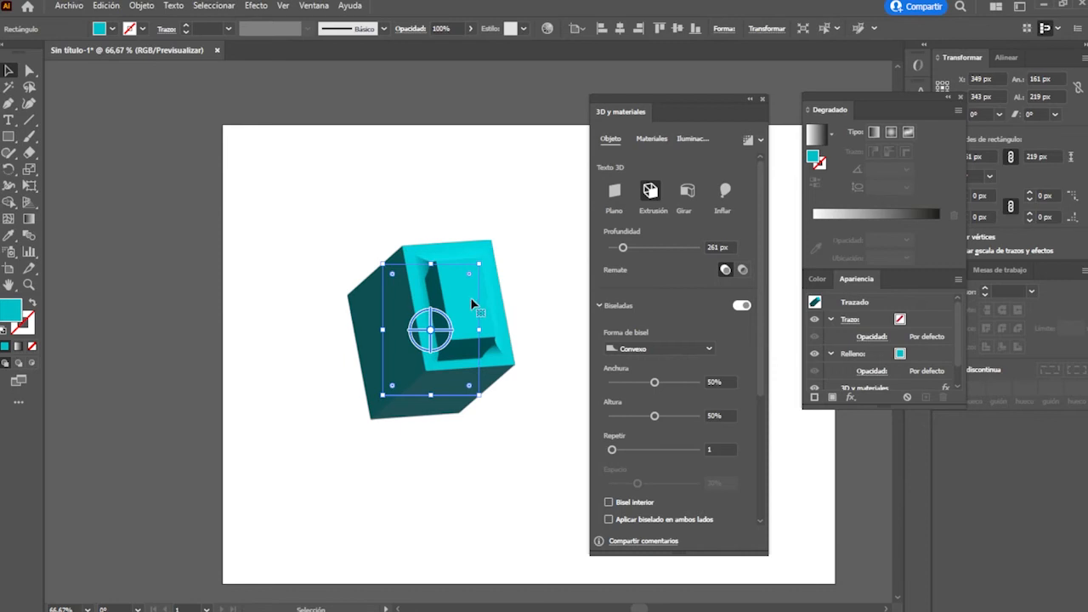
pyautogui.moveTo(463, 293); pyautogui.dragTo(445, 343)
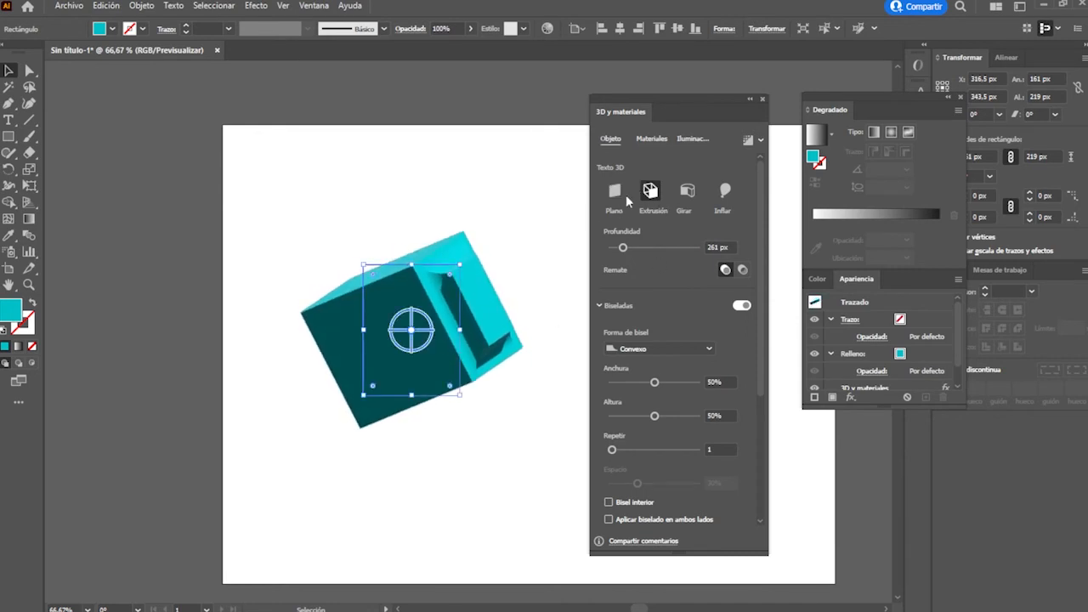
# Try the Revolve and Inflate 3D types on the block, rotating it slightly, and return it to Extrusion
pyautogui.click(688, 190)
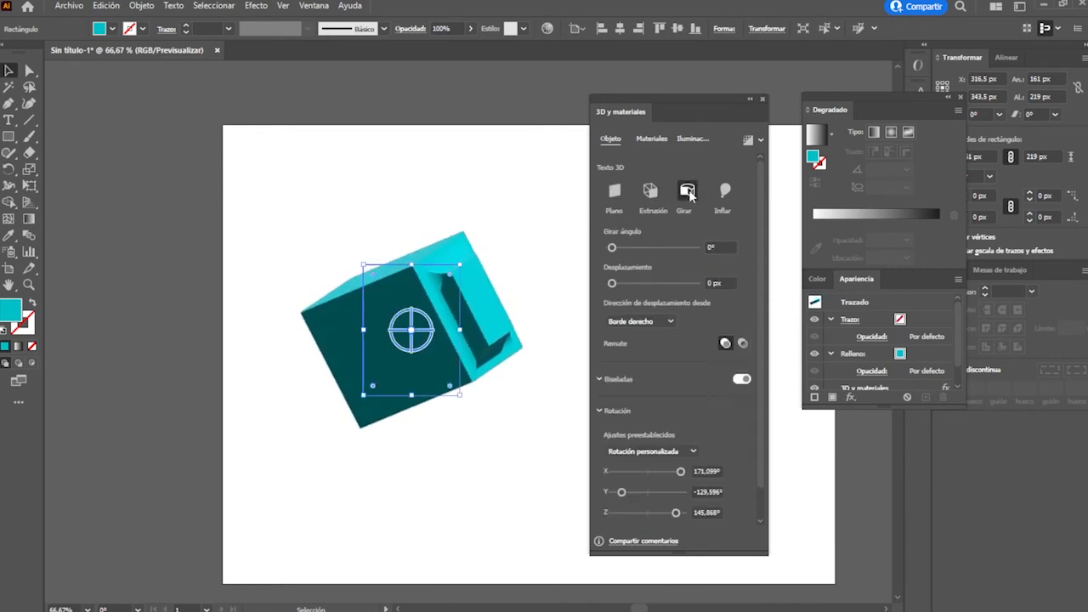
pyautogui.moveTo(409, 328); pyautogui.dragTo(428, 293)
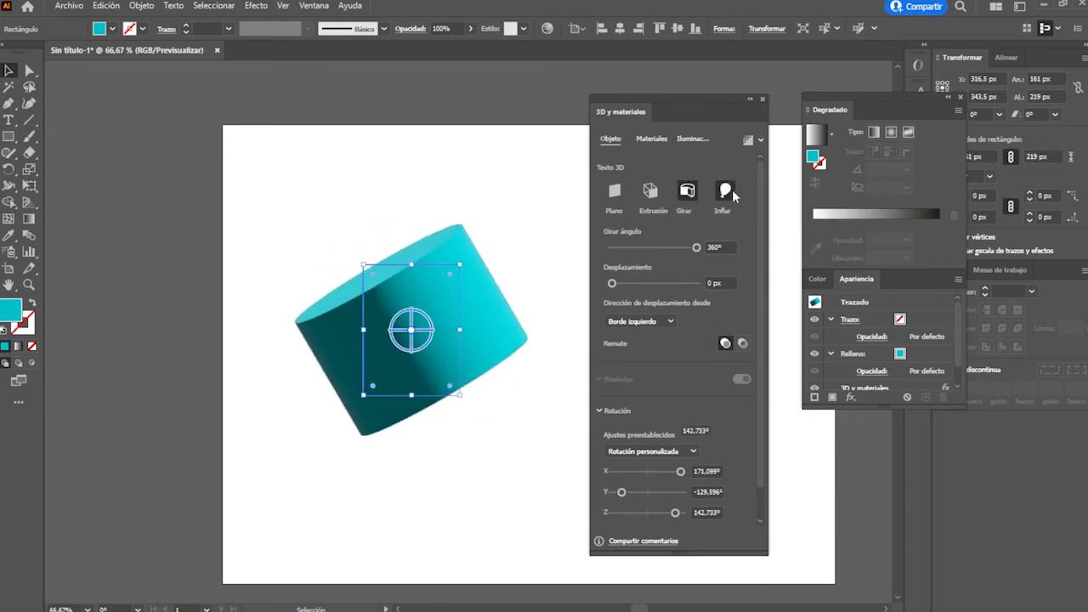
pyautogui.click(733, 190)
pyautogui.moveTo(407, 312); pyautogui.dragTo(475, 340)
pyautogui.hotkey('ctrl', 'z')
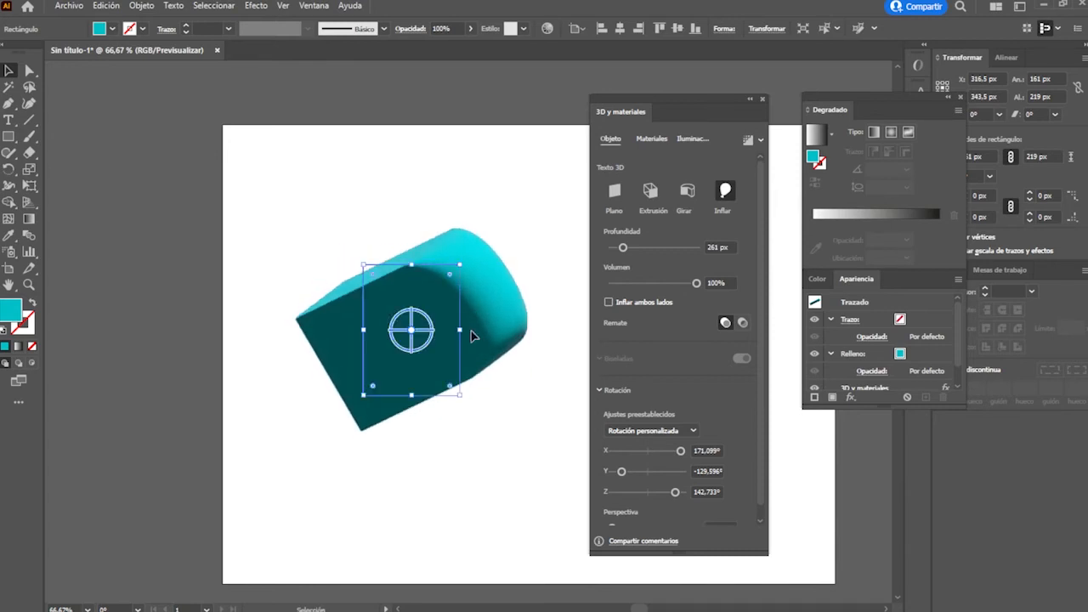
pyautogui.click(653, 194)
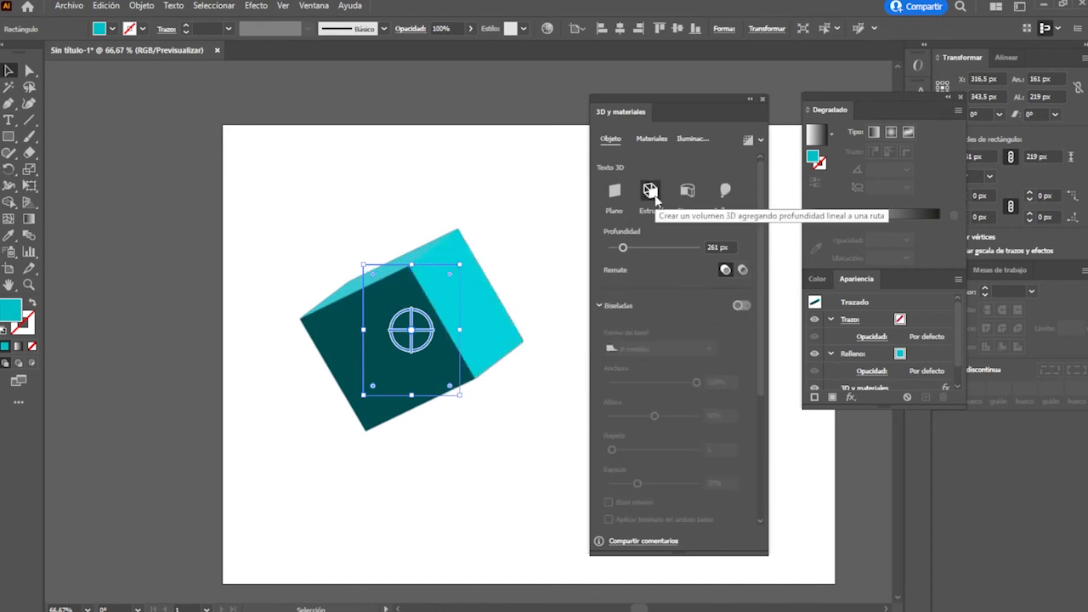
# Apply the Contrachapado natural wood material to the block and rotate it in 3D so the grained faces form a diamond
pyautogui.click(653, 139)
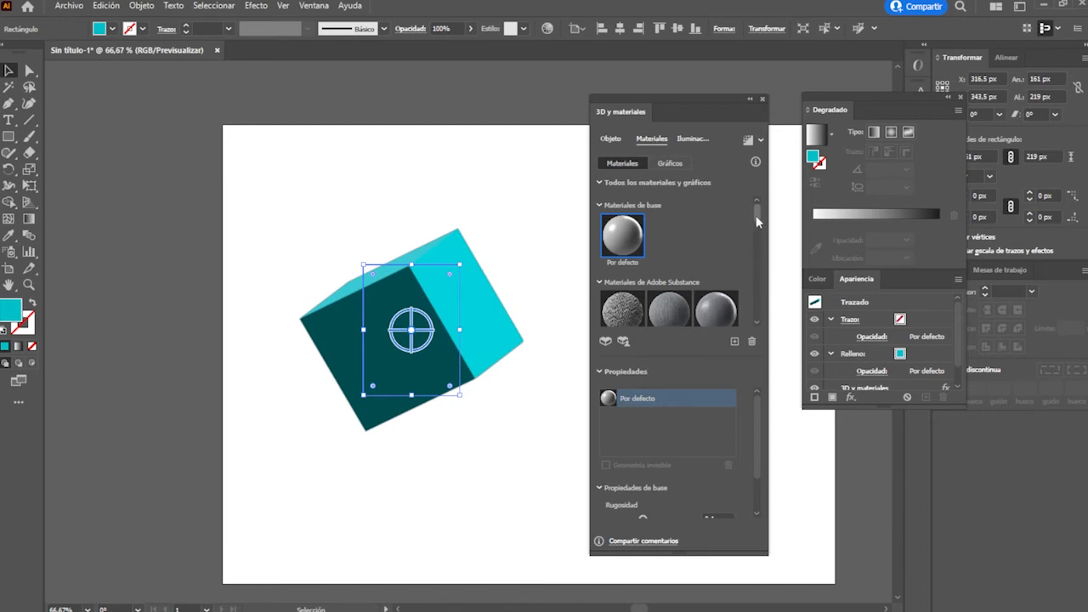
pyautogui.moveTo(757, 210); pyautogui.dragTo(761, 317)
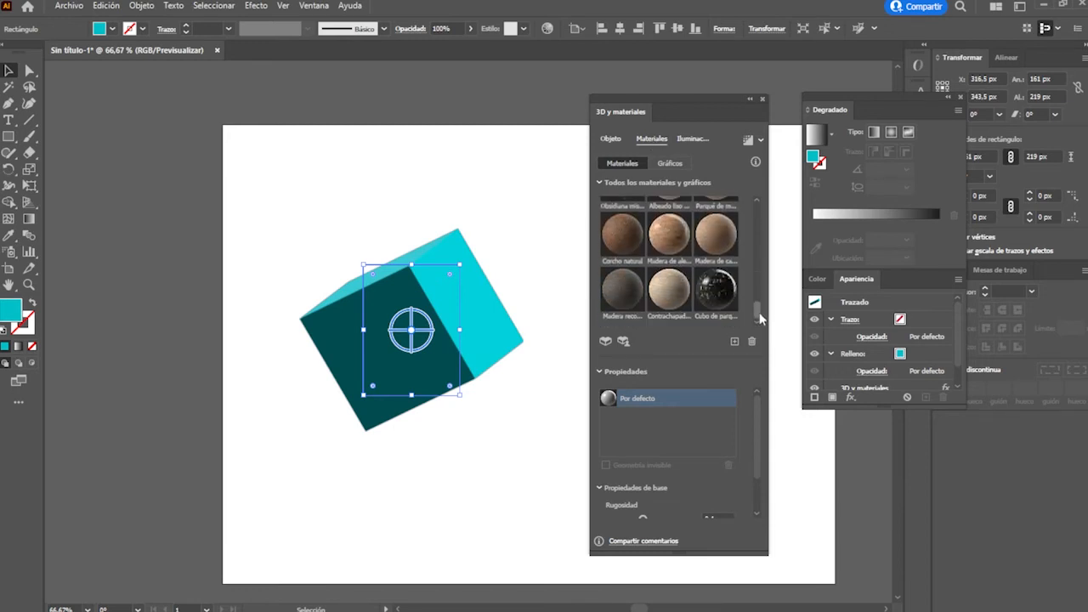
pyautogui.click(678, 293)
pyautogui.moveTo(419, 328); pyautogui.dragTo(477, 153)
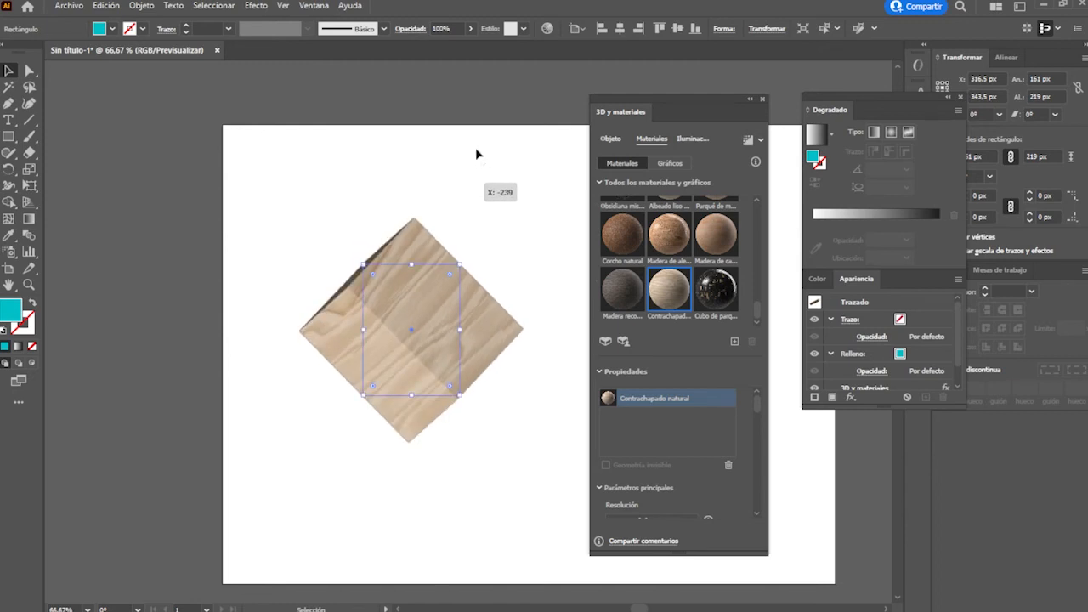
# Try the Difusión lighting preset on the wooden block, restore the Estándar preset and dismiss the ray tracing tip
pyautogui.click(694, 139)
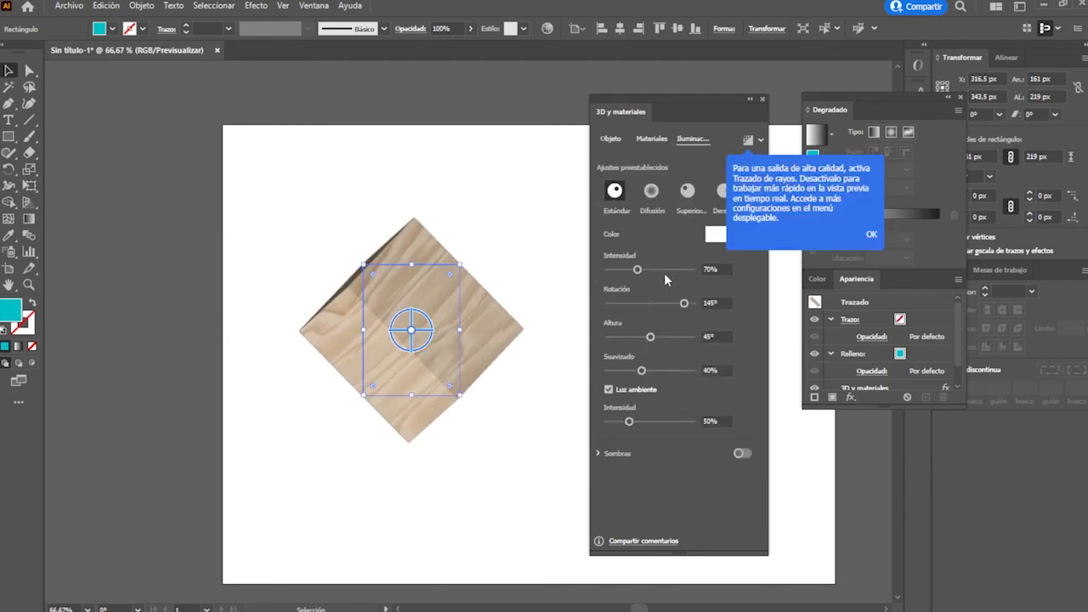
pyautogui.click(651, 191)
pyautogui.click(615, 191)
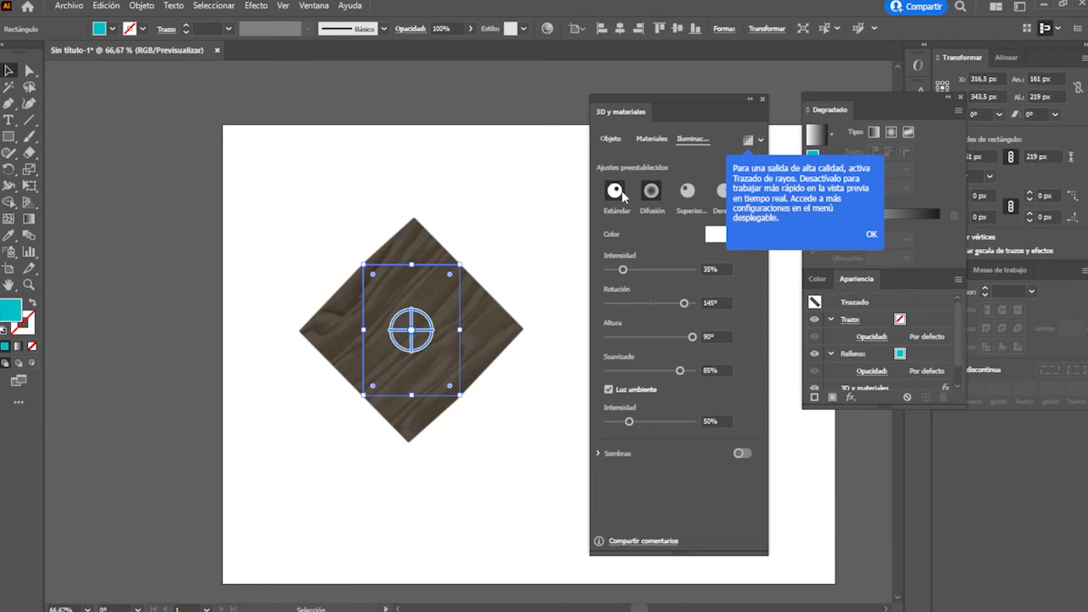
pyautogui.click(872, 233)
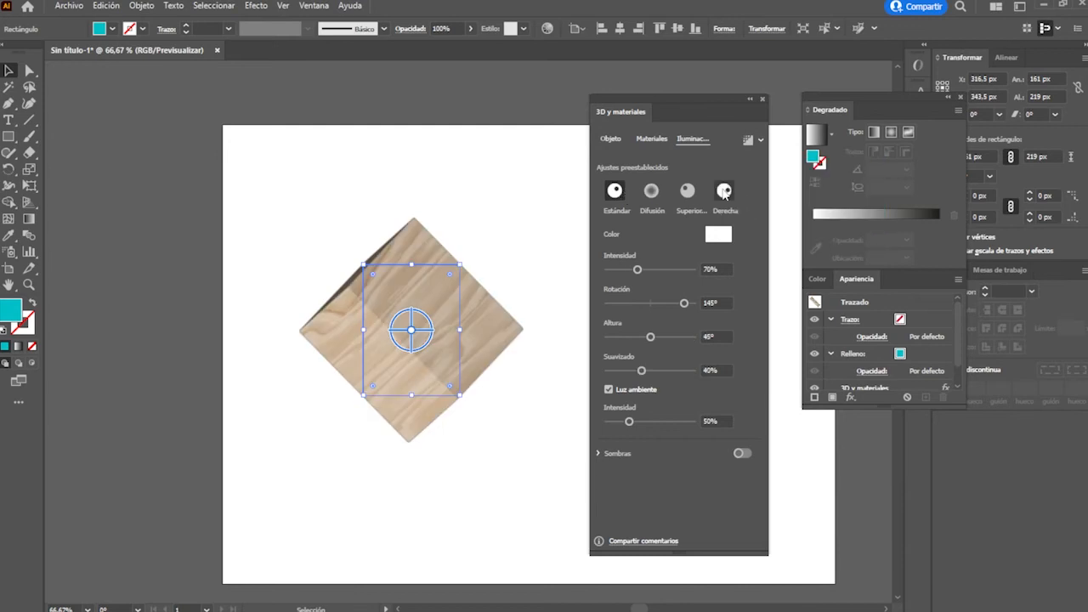
# Light the block with the Derecha preset, setting intensity 38%, rotation 48°, softness 31% and ambient light intensity 81%
pyautogui.click(723, 191)
pyautogui.moveTo(654, 271); pyautogui.dragTo(628, 274)
pyautogui.moveTo(671, 302)
pyautogui.mouseDown()
pyautogui.moveTo(648, 303)
pyautogui.moveTo(672, 305)
pyautogui.moveTo(661, 303)
pyautogui.mouseUp()
pyautogui.moveTo(637, 421)
pyautogui.mouseDown()
pyautogui.moveTo(656, 421)
pyautogui.moveTo(644, 423)
pyautogui.mouseUp()
pyautogui.moveTo(642, 370)
pyautogui.mouseDown()
pyautogui.moveTo(657, 372)
pyautogui.moveTo(635, 372)
pyautogui.mouseUp()
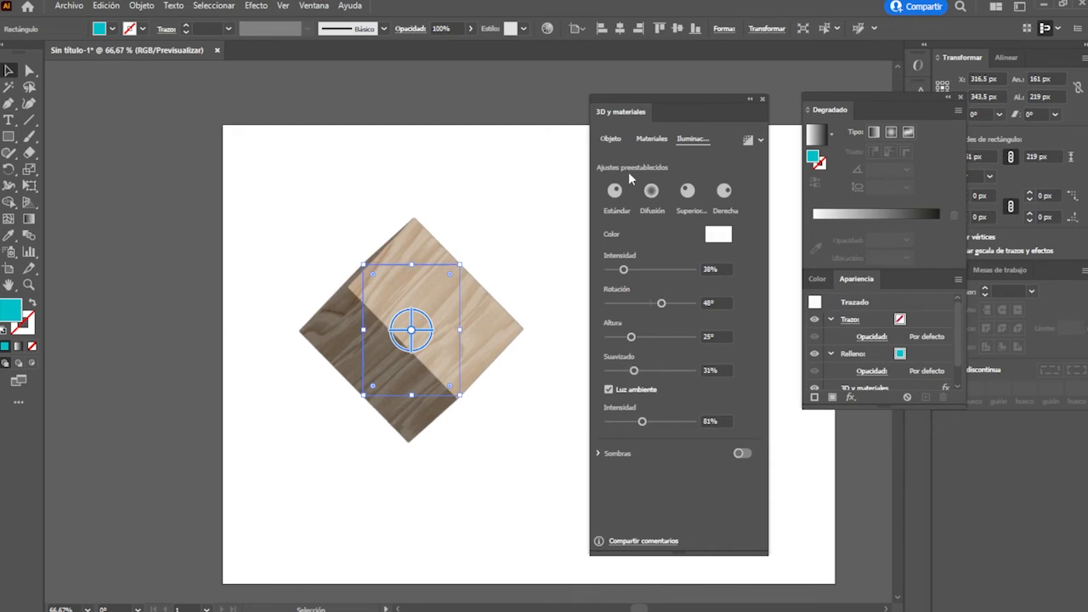
# Render the wooden block with ray tracing and rotate it in 3D to about X 73°, Y 126° and Z 149°
pyautogui.click(747, 141)
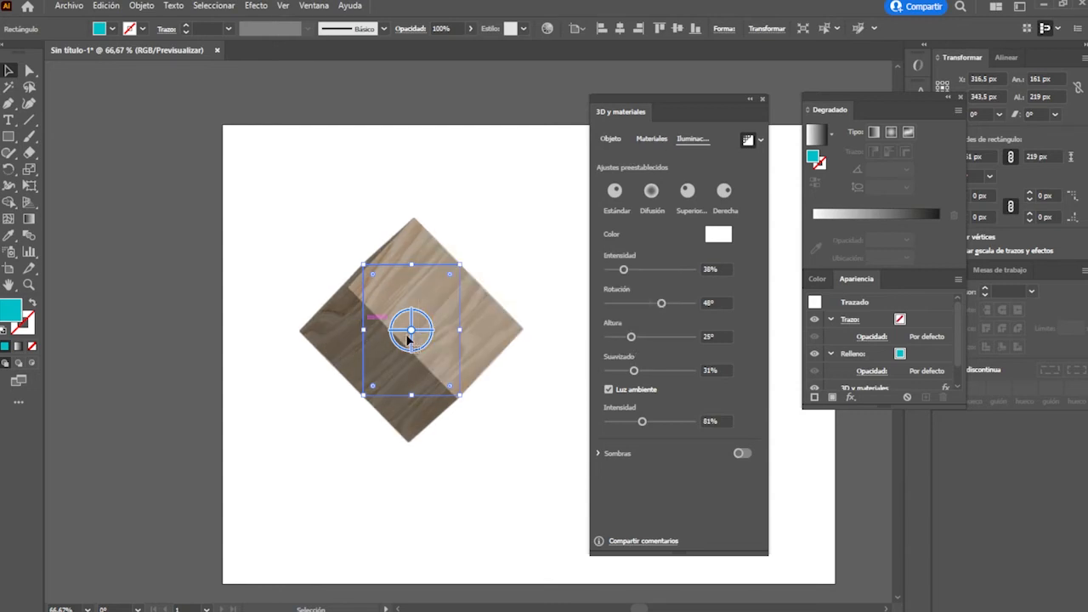
pyautogui.moveTo(411, 332); pyautogui.dragTo(448, 337)
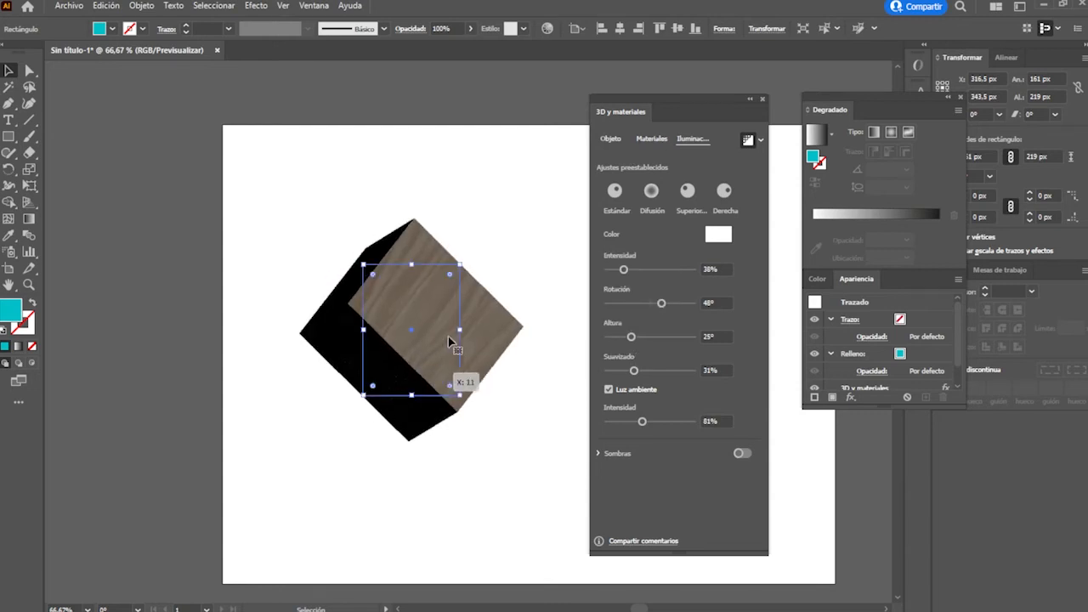
# Try the Plane, Extrusion and Revolve types on the wooden block and set its 3D type to Inflate
pyautogui.click(612, 141)
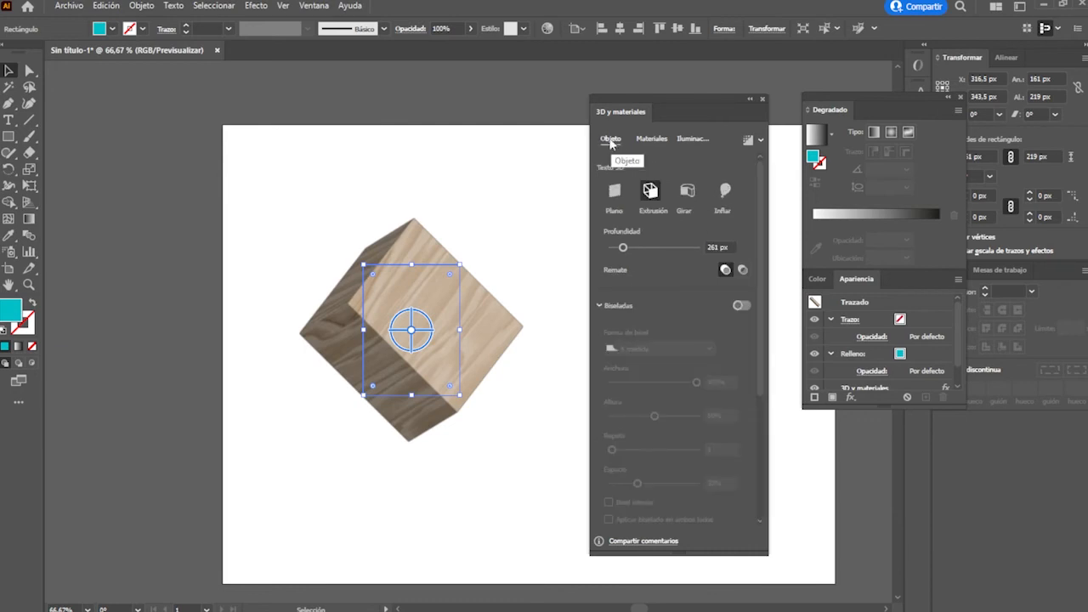
pyautogui.click(617, 196)
pyautogui.click(651, 191)
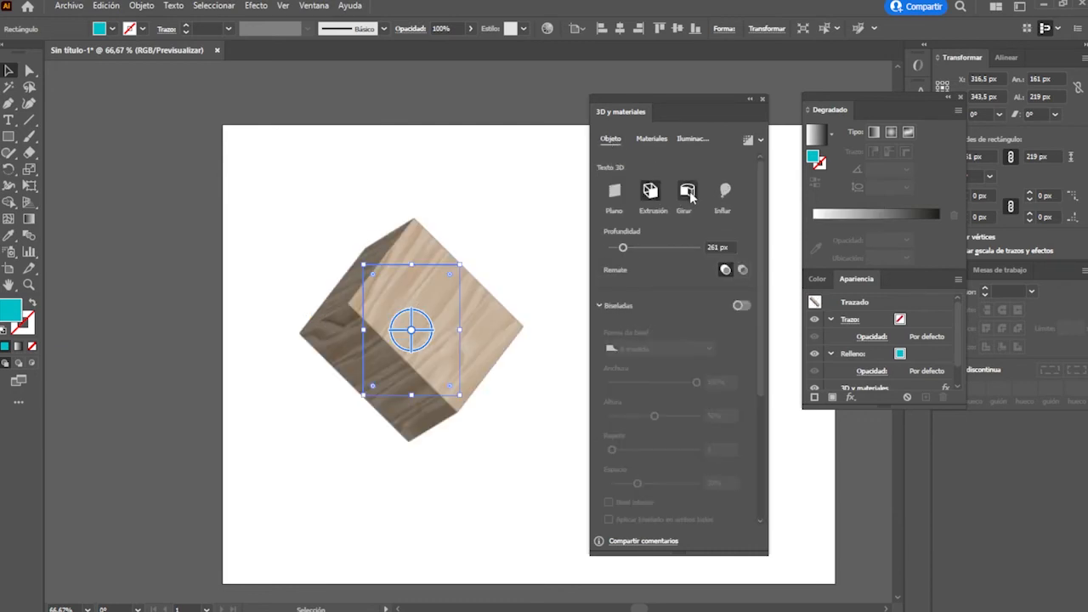
pyautogui.click(688, 192)
pyautogui.click(725, 191)
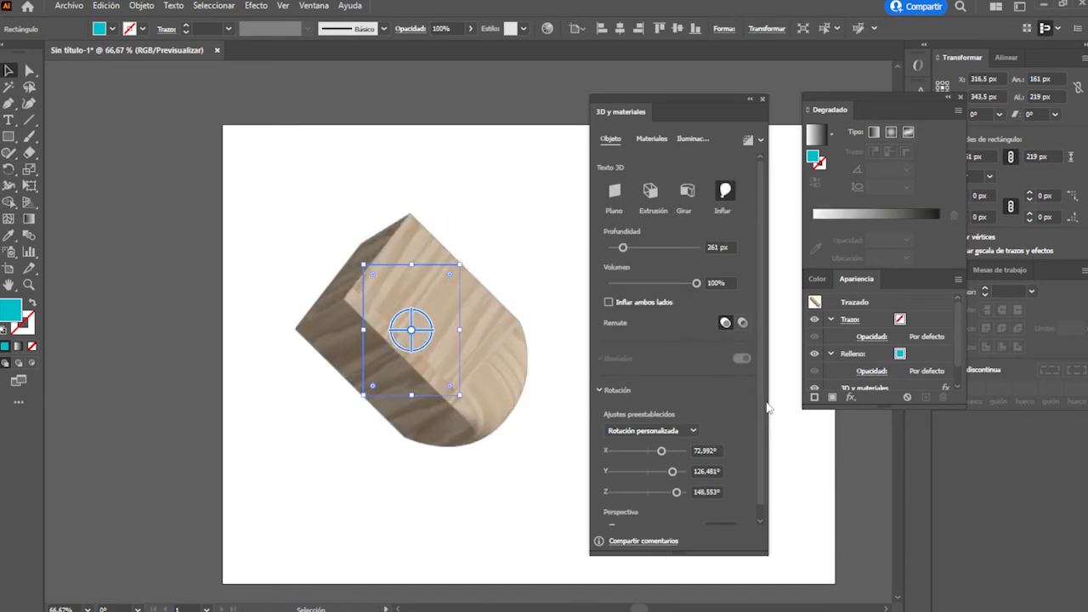
pyautogui.moveTo(760, 406); pyautogui.dragTo(753, 437)
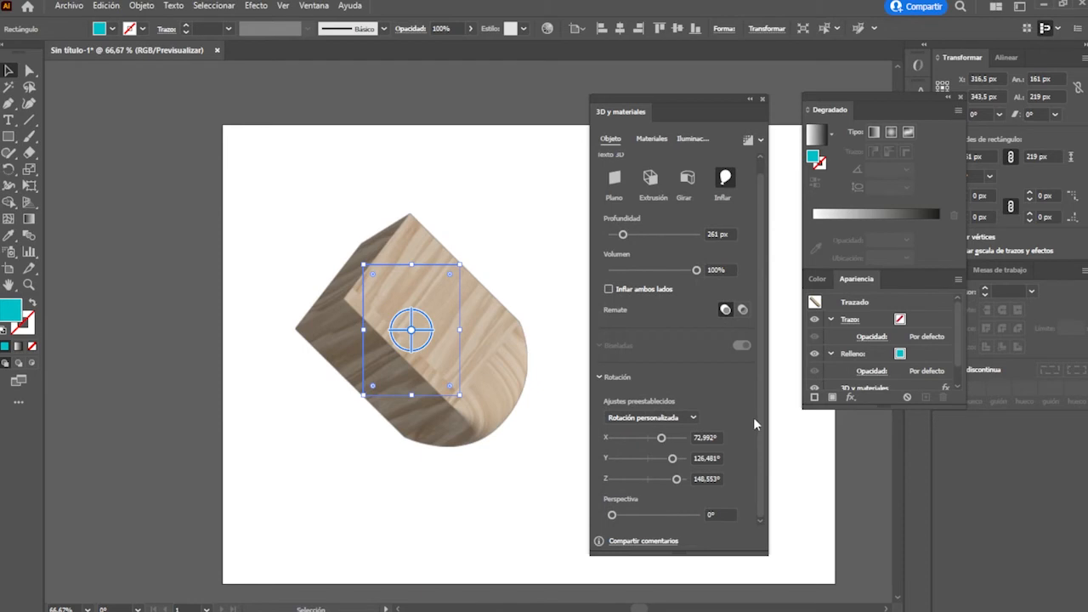
# Change the wood shape's 3D type to Extrusion and rotate it freely to about X 174.6°, Y 52°, Z 34.5°
pyautogui.click(660, 186)
pyautogui.moveTo(405, 331); pyautogui.dragTo(481, 396)
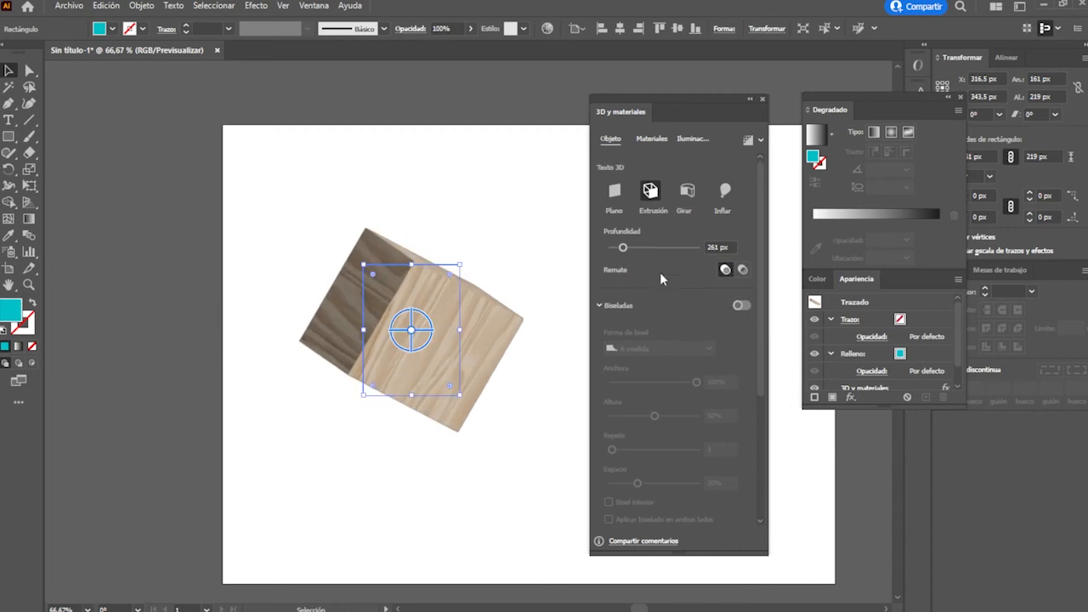
# Examine the lighting, materials, bevel and rotation settings of the extruded wood shape
pyautogui.click(686, 140)
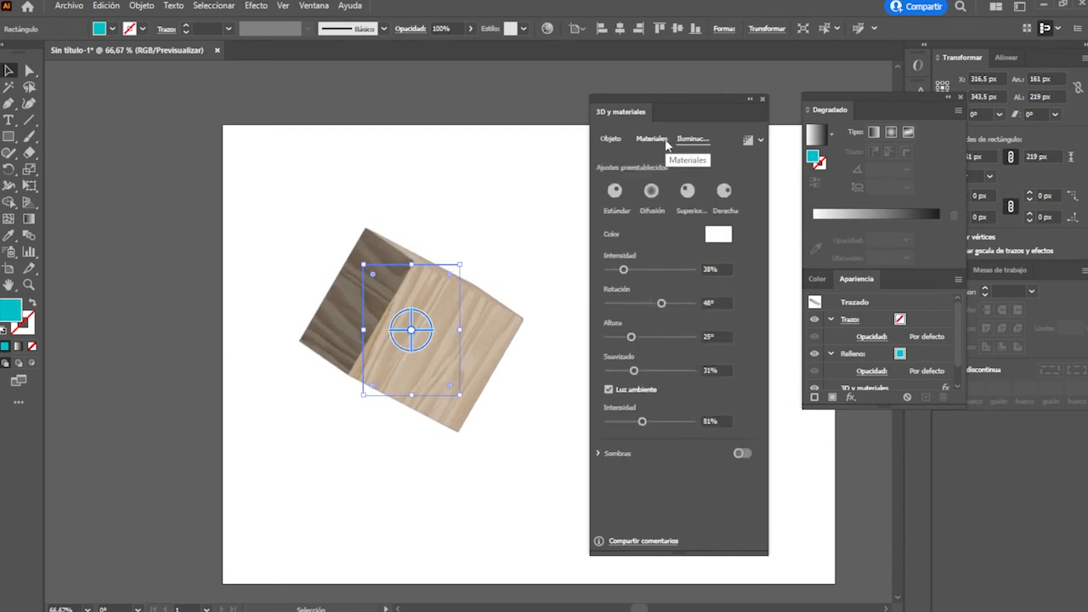
pyautogui.click(654, 140)
pyautogui.click(612, 140)
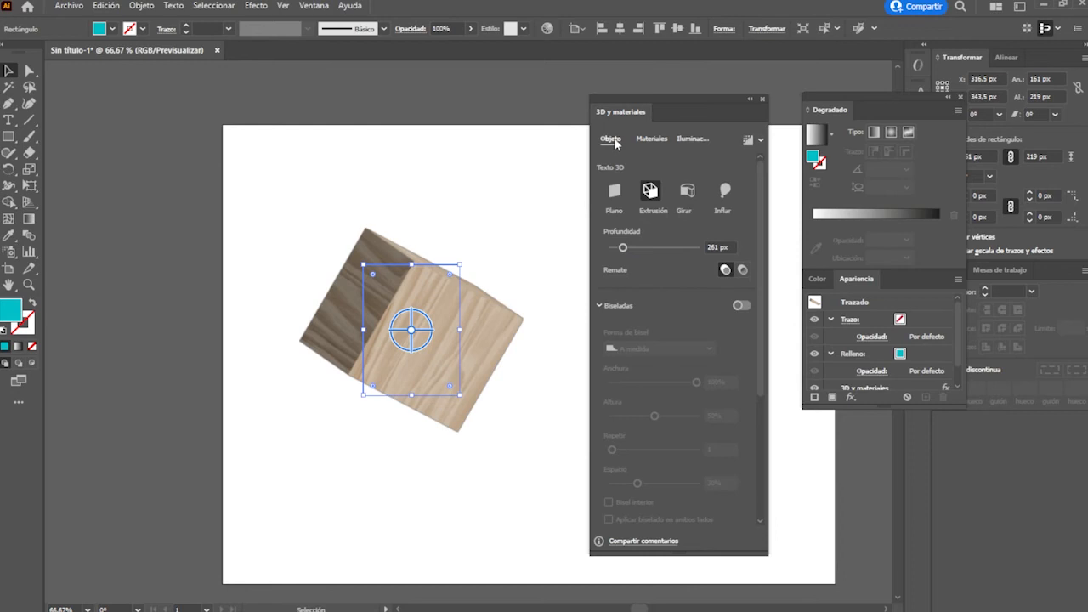
pyautogui.scroll(-5, 725, 347)
pyautogui.scroll(-2, 727, 354)
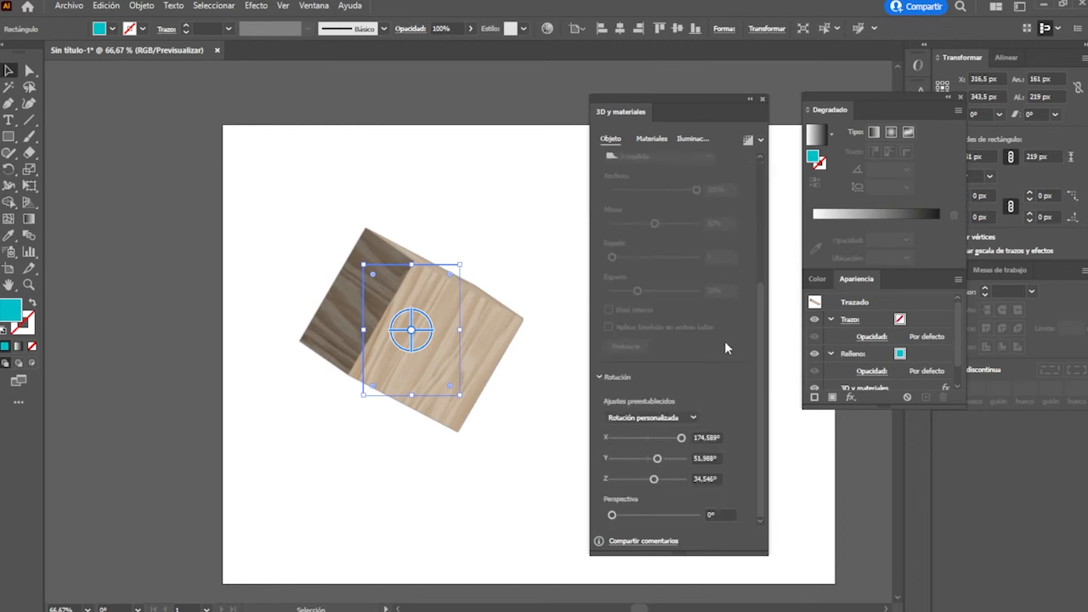
pyautogui.scroll(2, 705, 403)
pyautogui.scroll(-2, 652, 493)
pyautogui.scroll(3, 657, 391)
# Change the wood shape's 3D type to Revolve and render it as vector
pyautogui.click(687, 190)
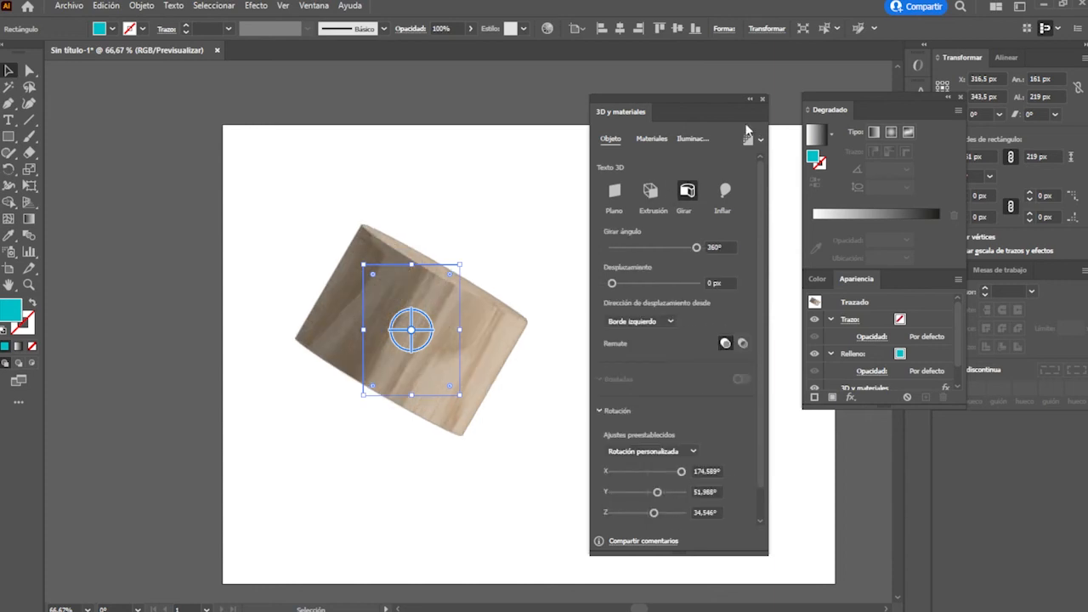
pyautogui.click(762, 140)
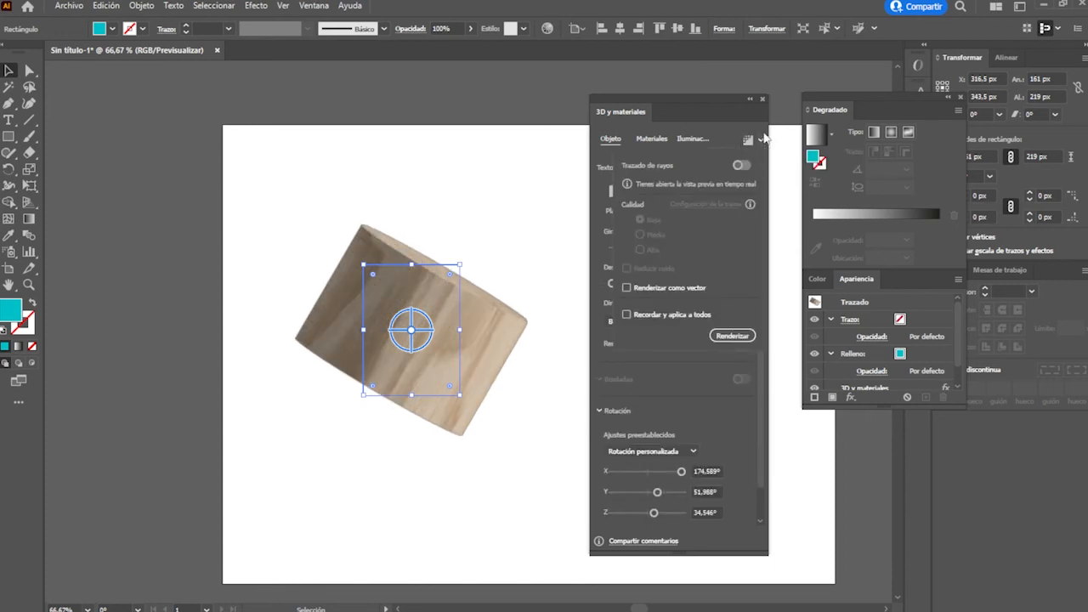
pyautogui.click(626, 290)
pyautogui.click(732, 336)
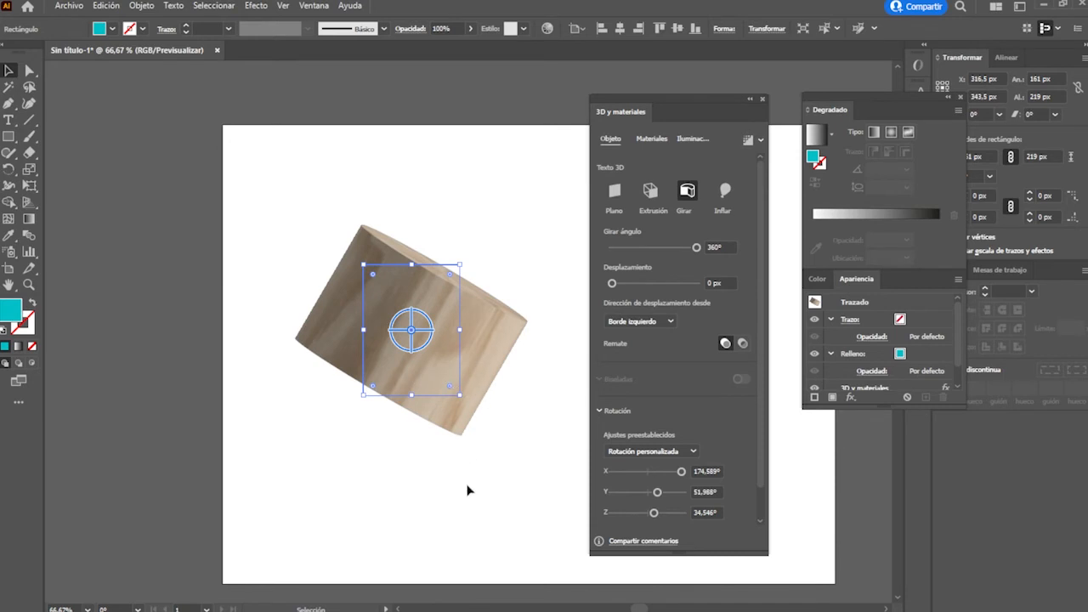
# Lengthen the Appearance panel to show all entries and expand the appearance of the revolved wood shape
pyautogui.click(264, 271)
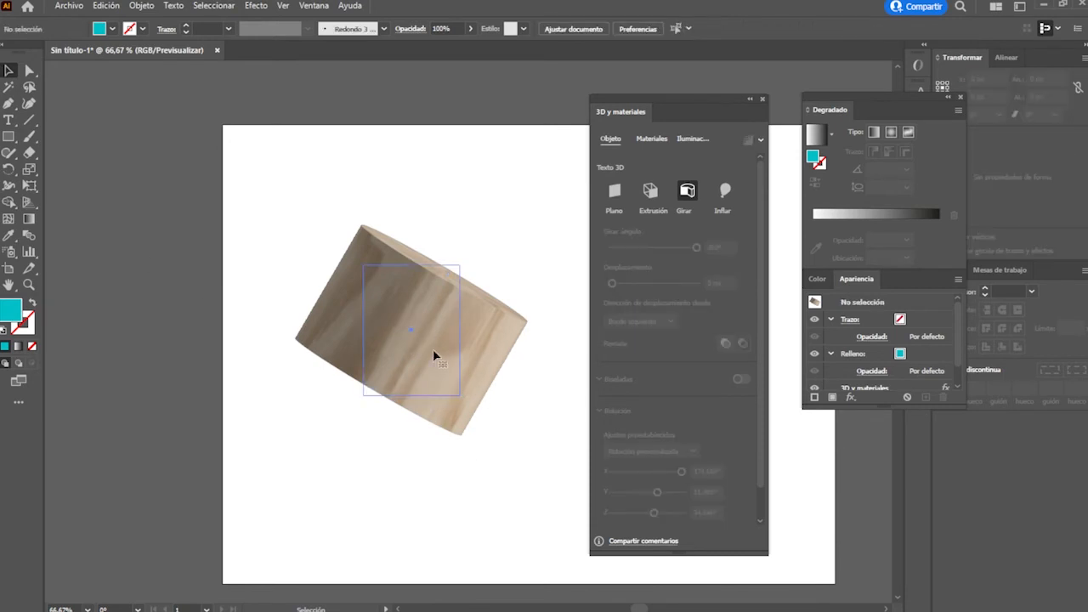
pyautogui.click(407, 309)
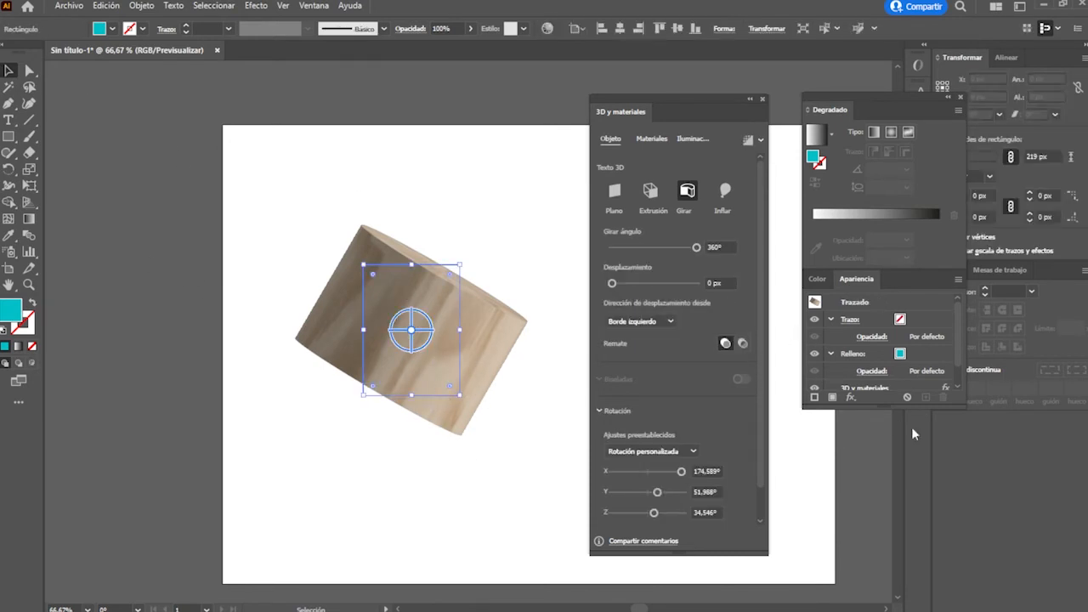
pyautogui.moveTo(902, 409); pyautogui.dragTo(904, 492)
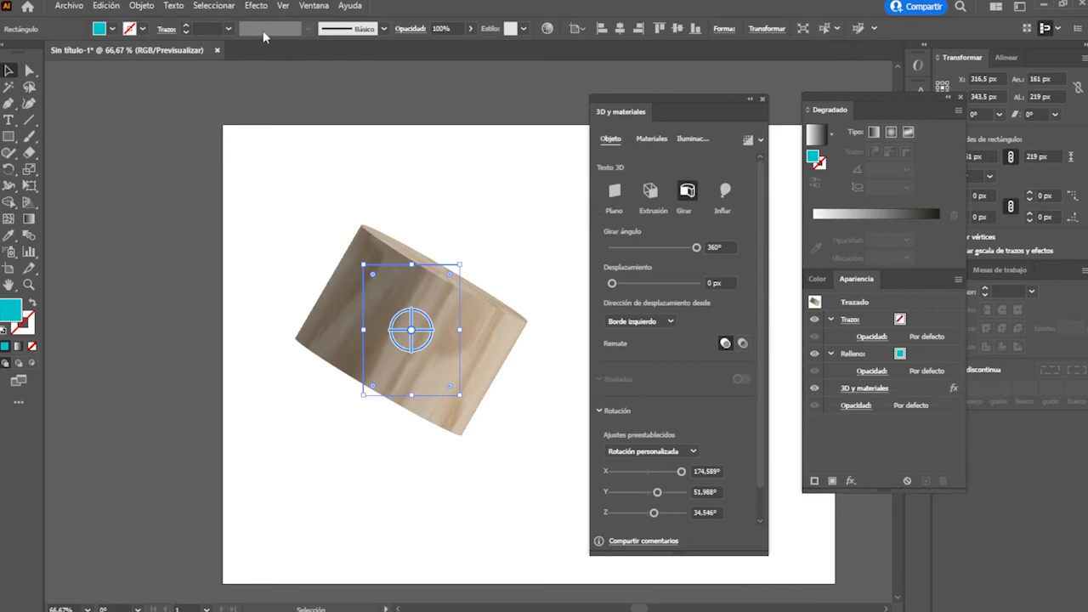
pyautogui.click(138, 6)
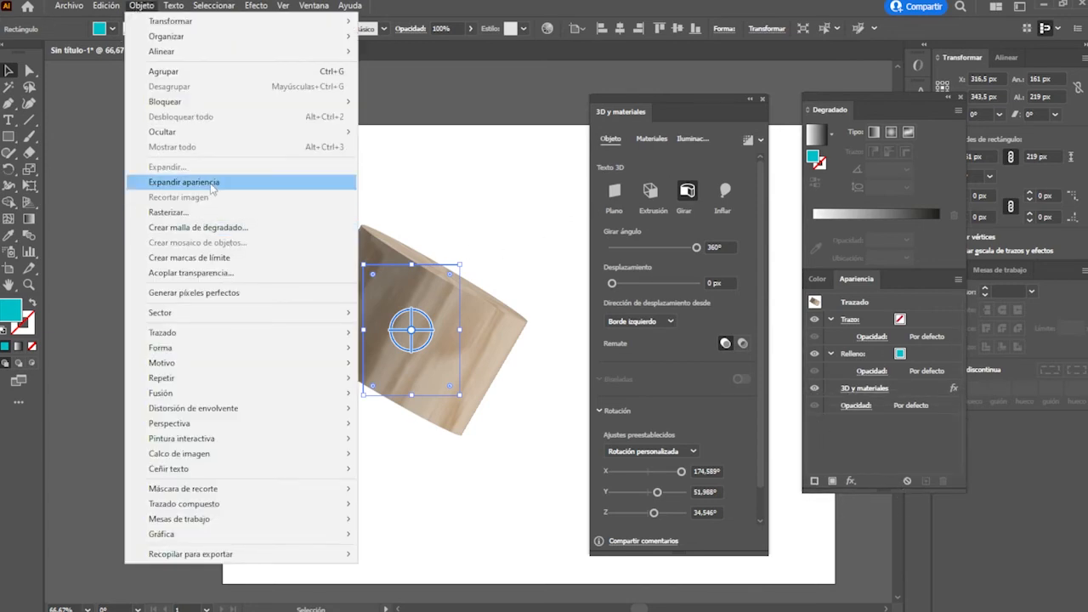
pyautogui.click(170, 181)
pyautogui.click(468, 432)
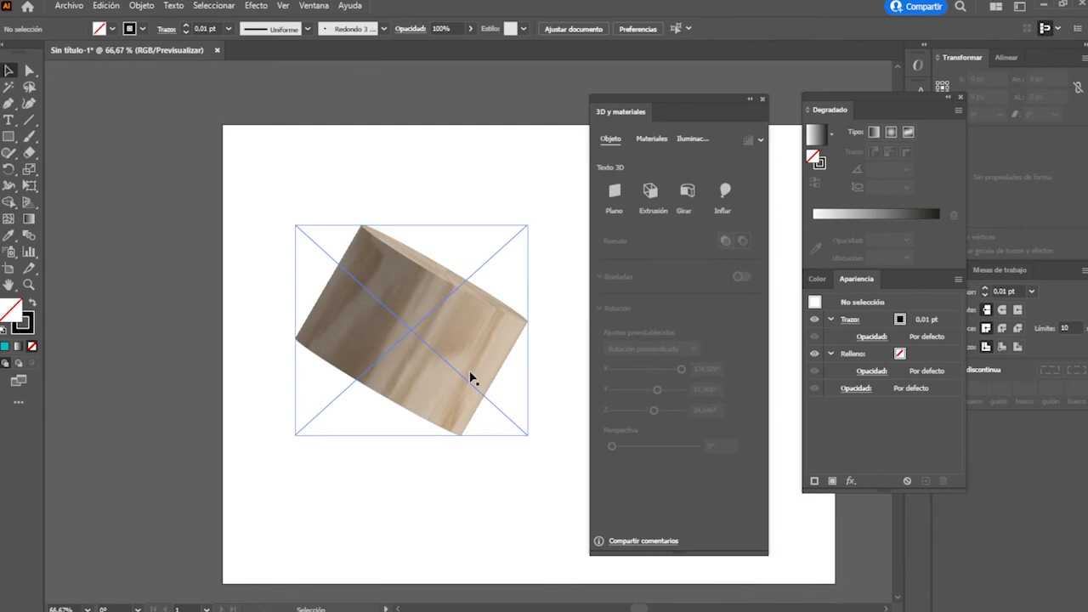
# Delete the expanded wood shape from the artboard and close the 3D and materials panel
pyautogui.click(479, 332)
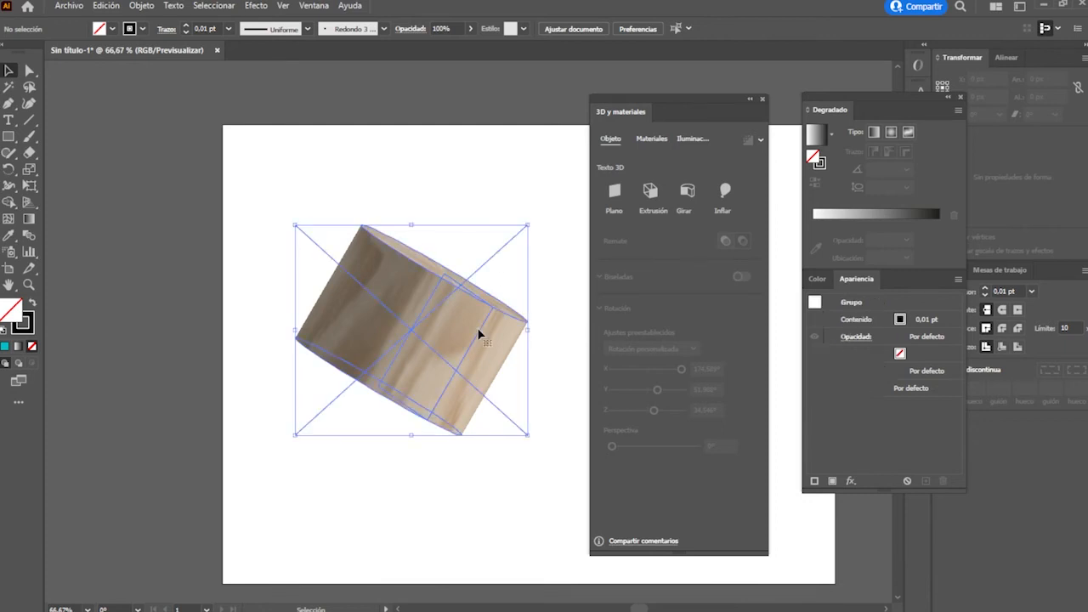
pyautogui.press('Delete')
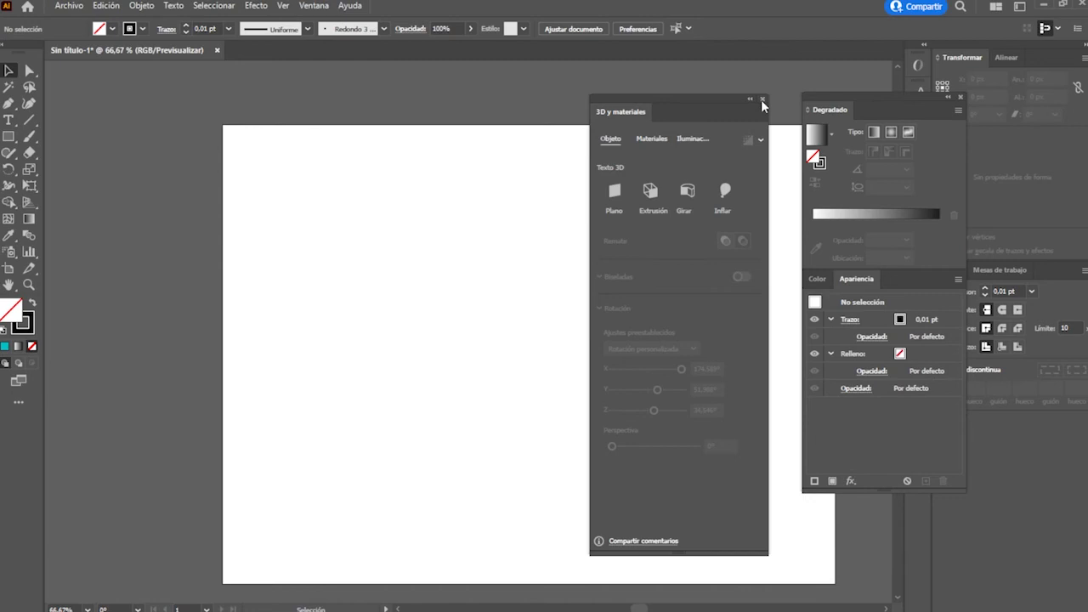
pyautogui.click(762, 99)
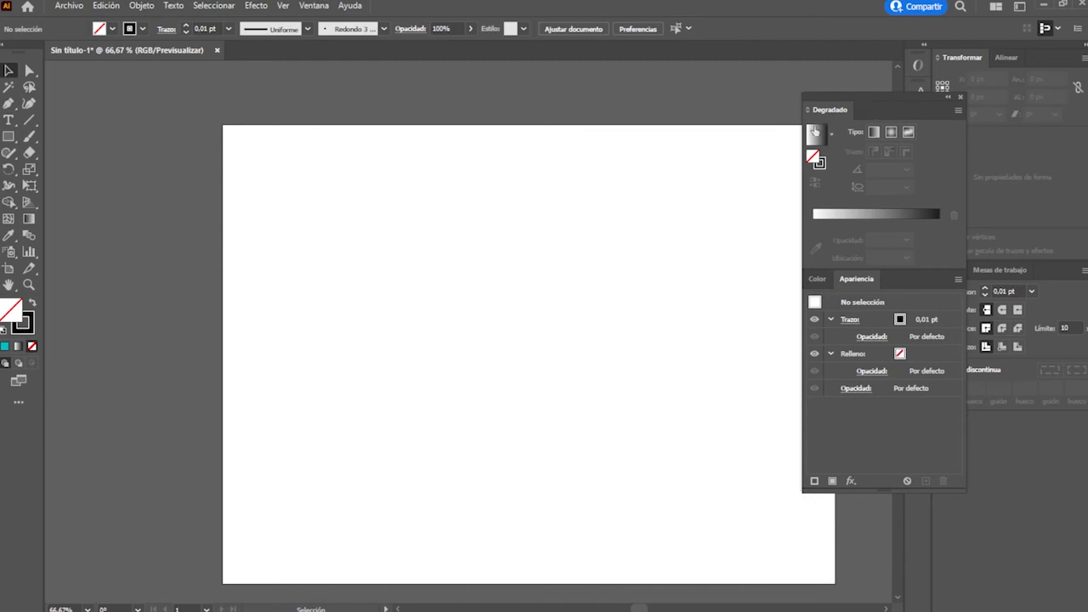
# Draw a rectangle about 362 × 326 px in the artboard's upper middle and fill it with green 2BF700
pyautogui.click(8, 136)
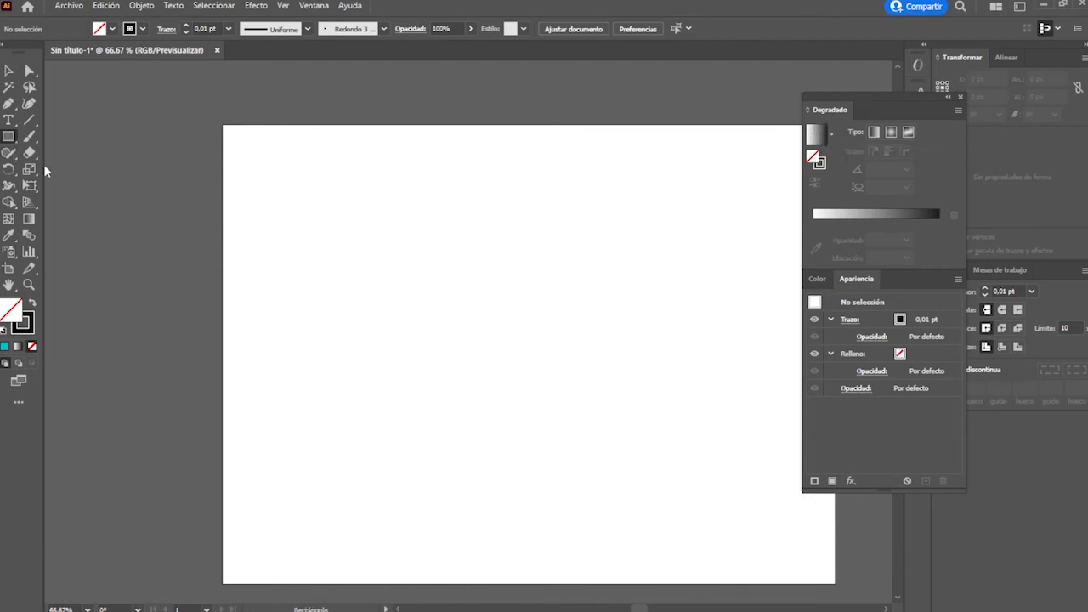
pyautogui.moveTo(359, 210); pyautogui.dragTo(577, 404)
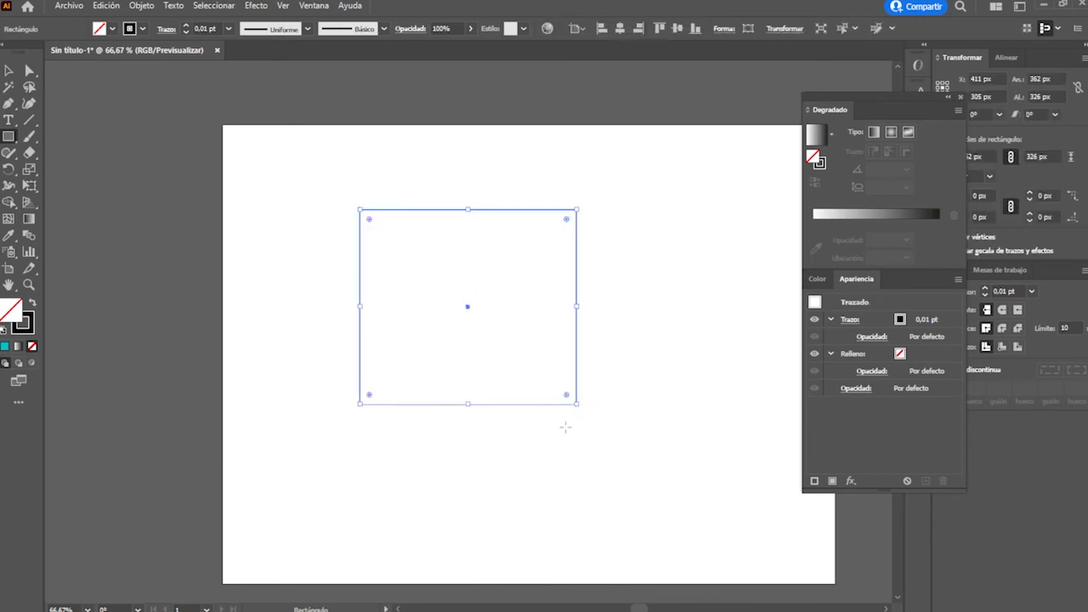
pyautogui.doubleClick(17, 322)
pyautogui.moveTo(464, 236); pyautogui.dragTo(535, 211)
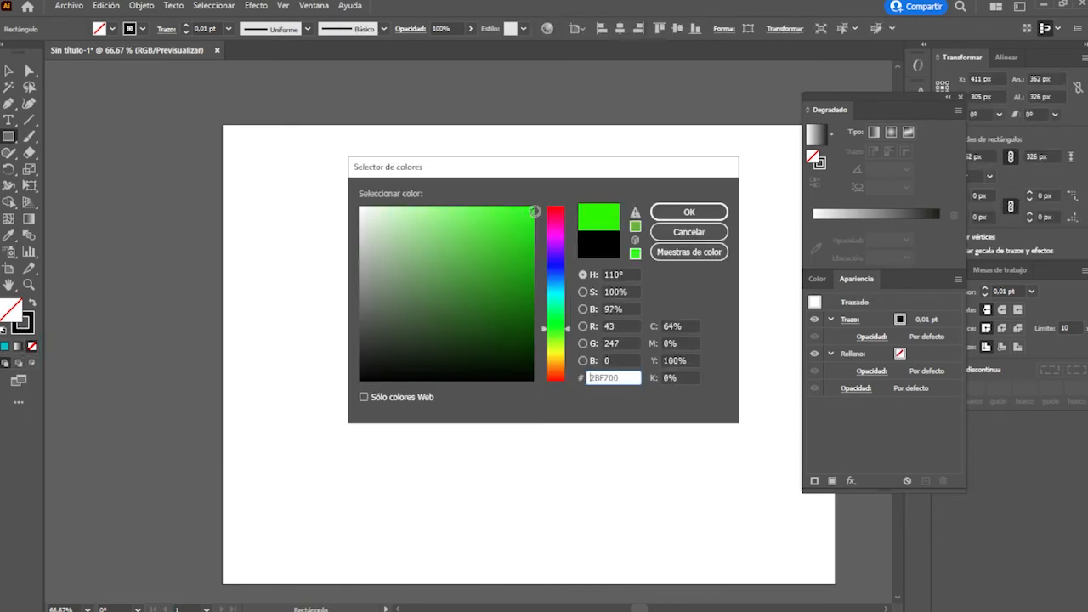
pyautogui.click(713, 214)
# Round all corners of the green rectangle to about 109.5 px and detach the Appearance panel from its group
pyautogui.press('v')
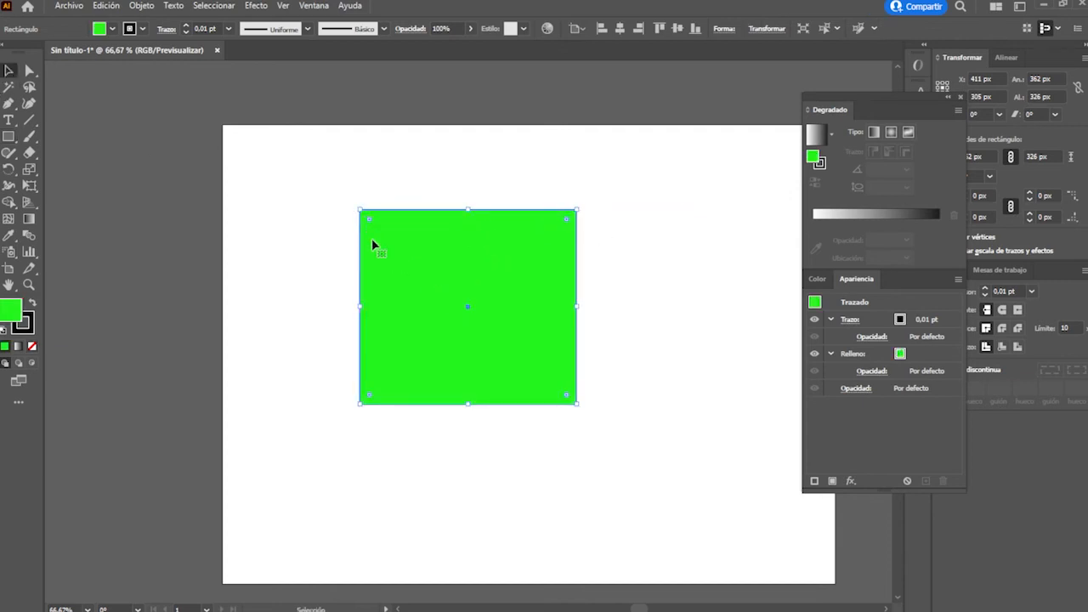
pyautogui.moveTo(367, 222); pyautogui.dragTo(426, 273)
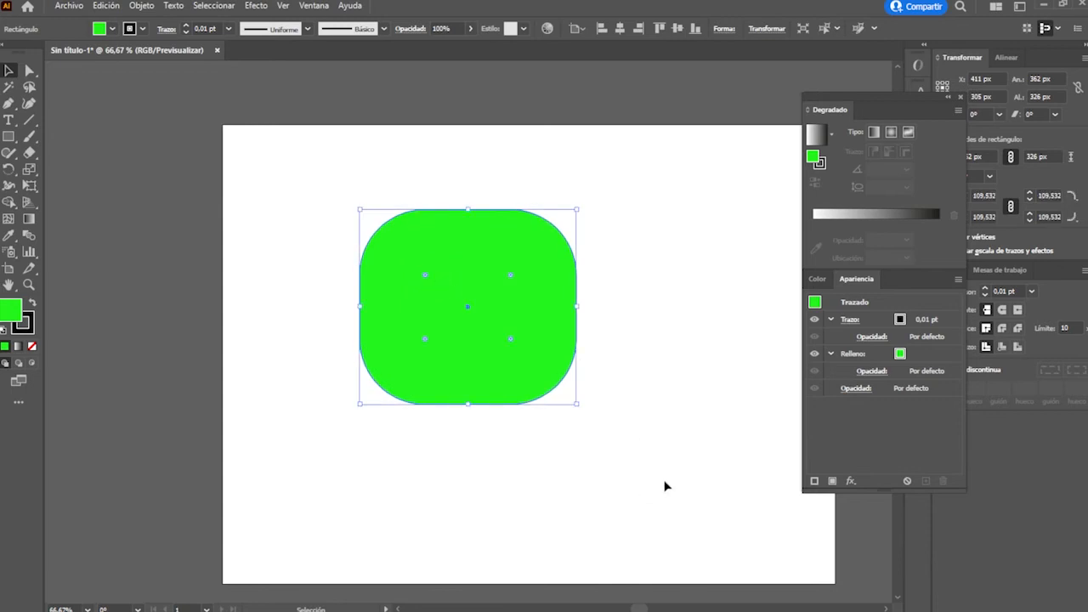
pyautogui.moveTo(873, 279); pyautogui.dragTo(678, 126)
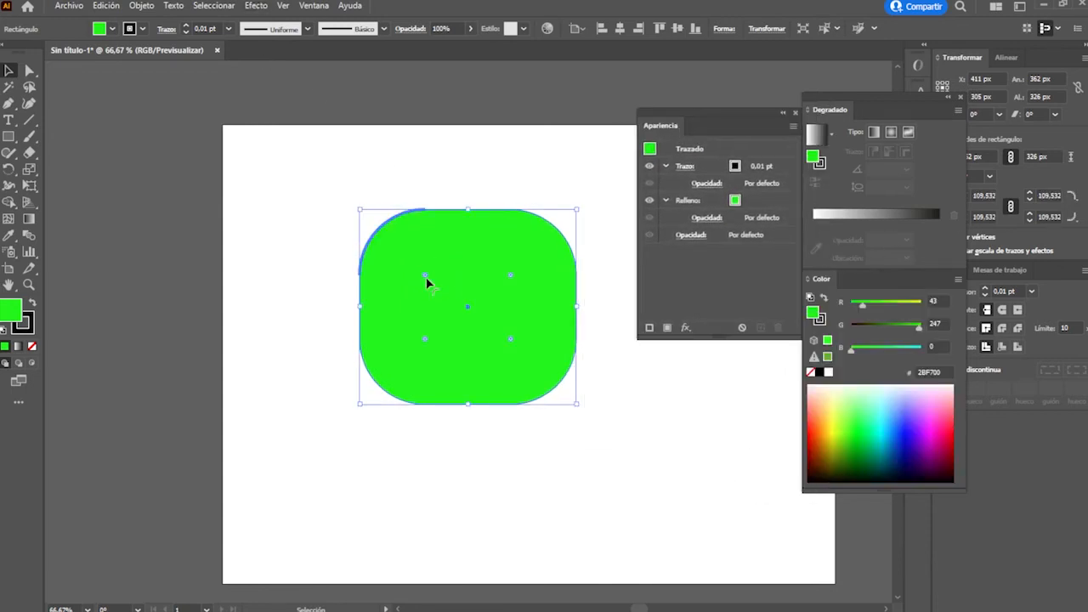
# Apply a Convert to Shape effect to the green shape as a rectangle with absolute size, increased width and 36 px height
pyautogui.click(258, 5)
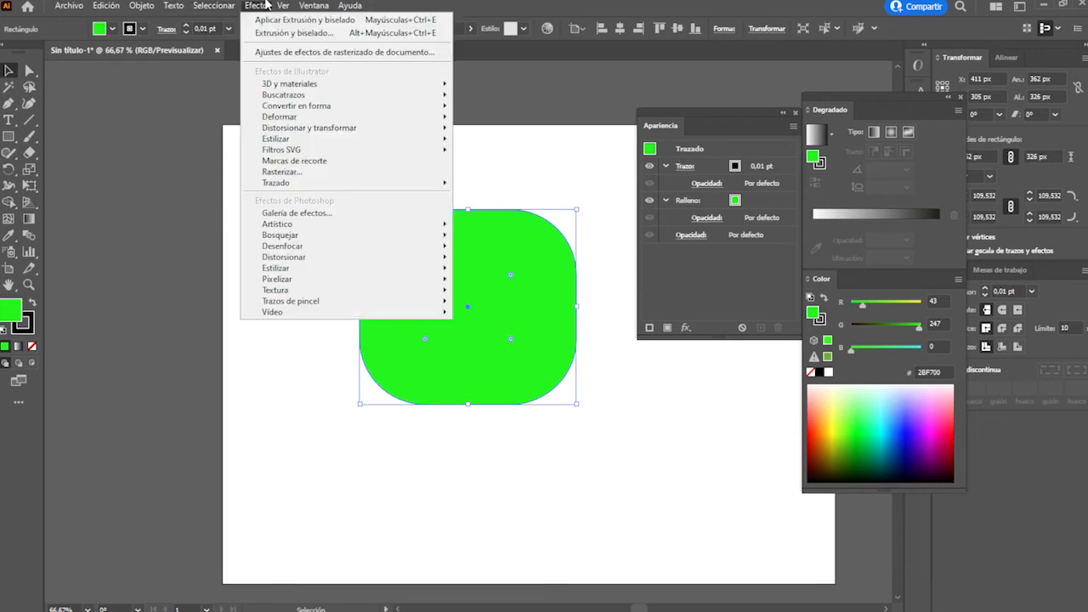
pyautogui.moveTo(308, 85)
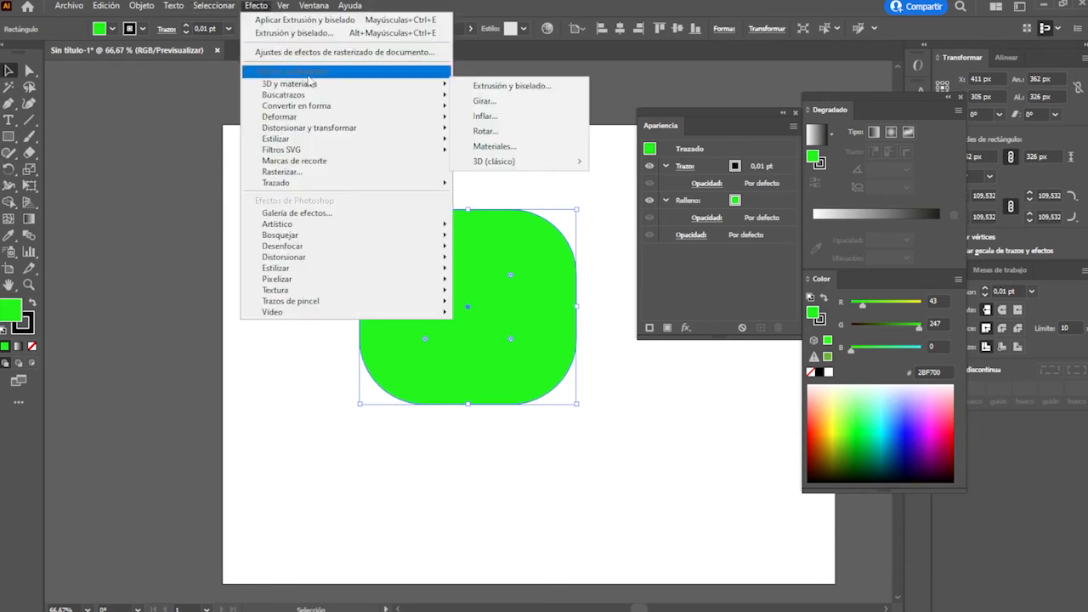
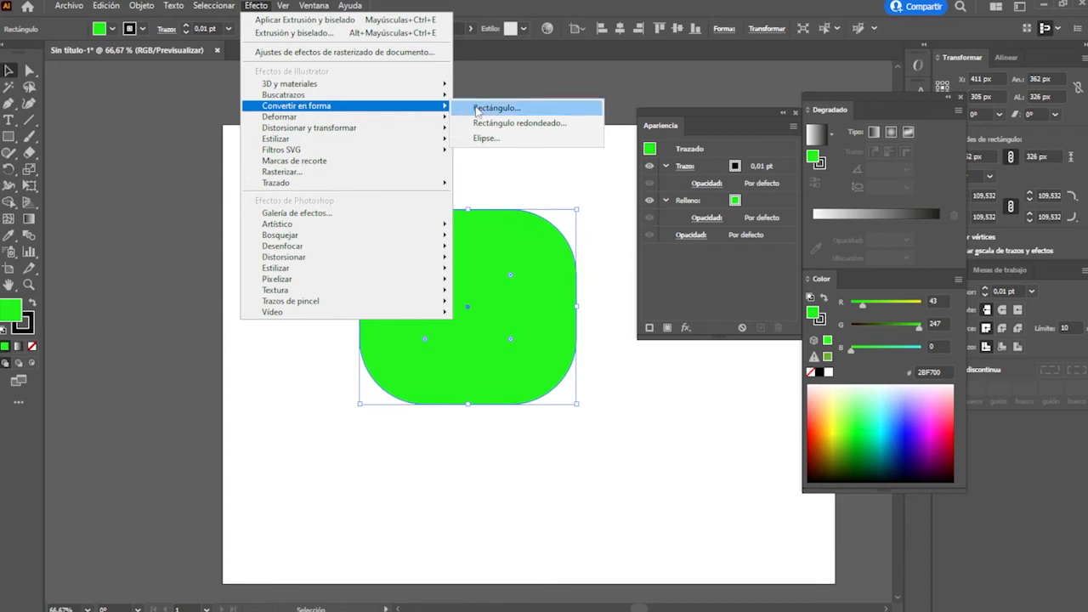
pyautogui.click(539, 123)
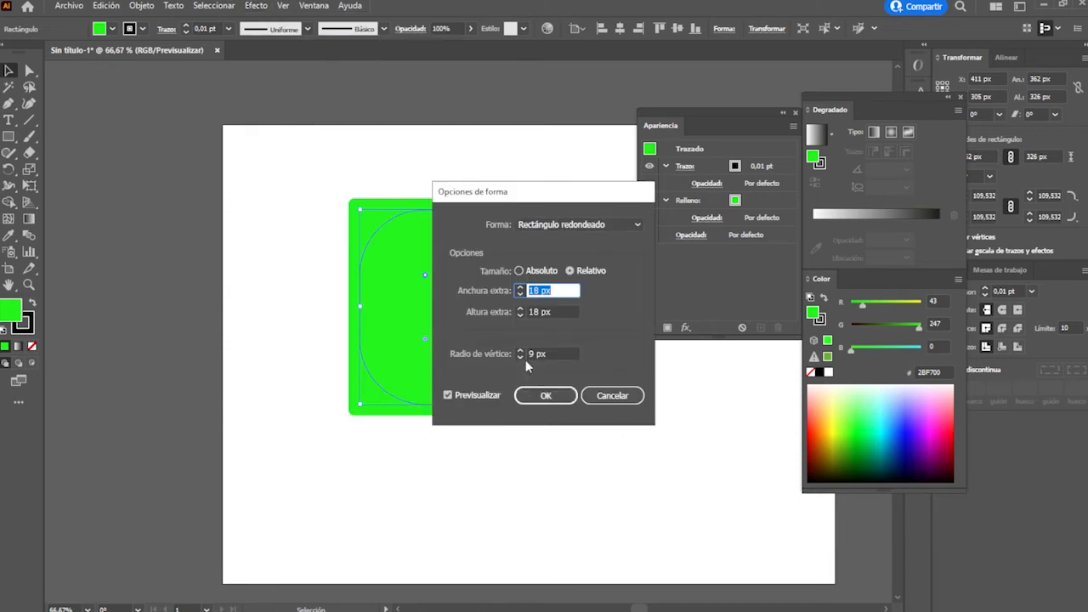
pyautogui.moveTo(536, 197); pyautogui.dragTo(674, 168)
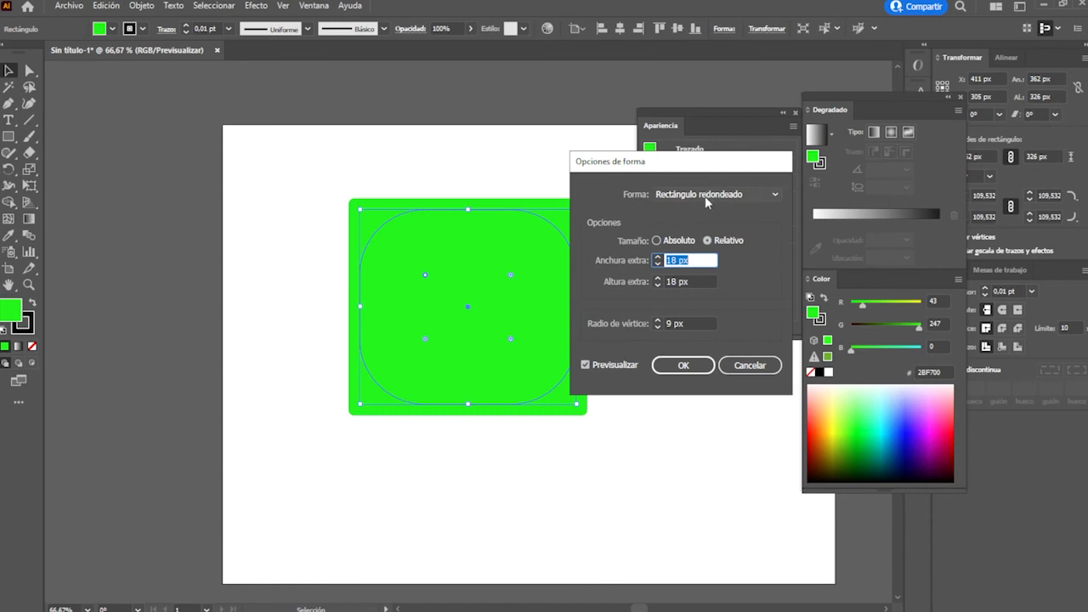
pyautogui.click(705, 196)
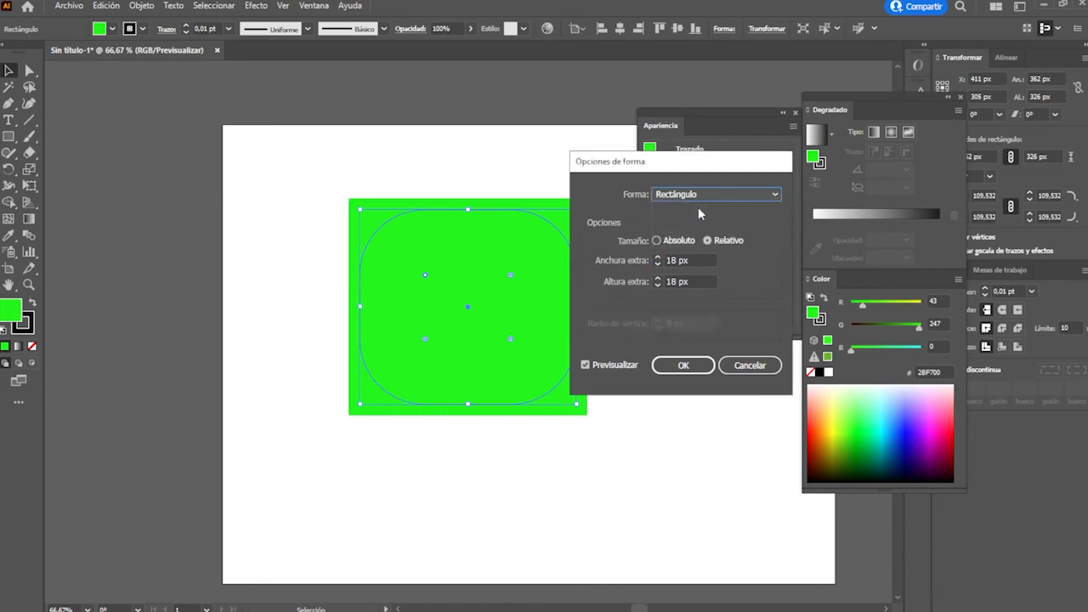
pyautogui.click(657, 241)
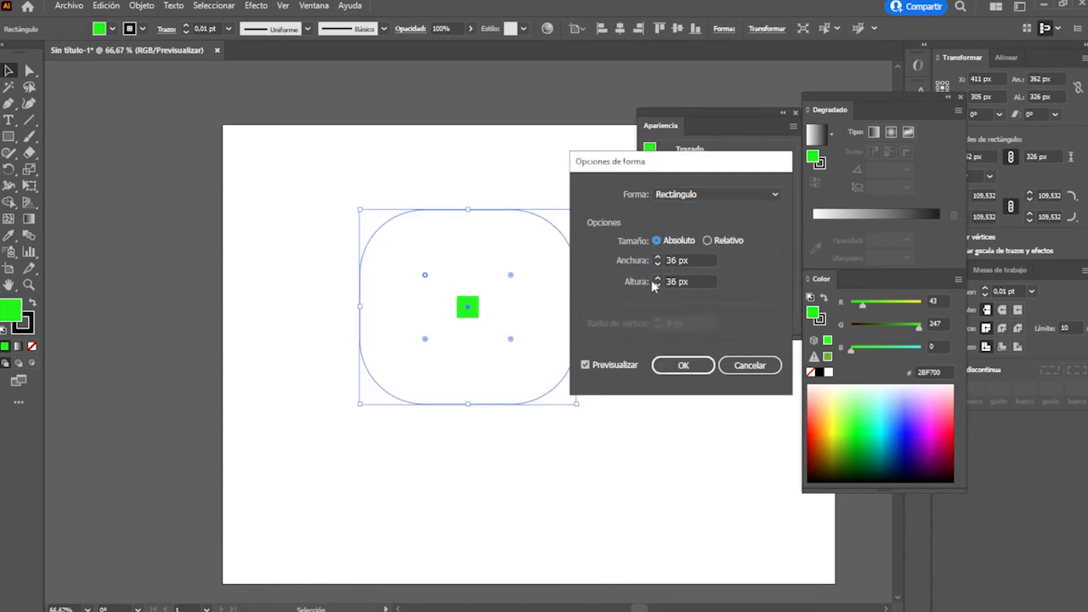
pyautogui.click(658, 258)
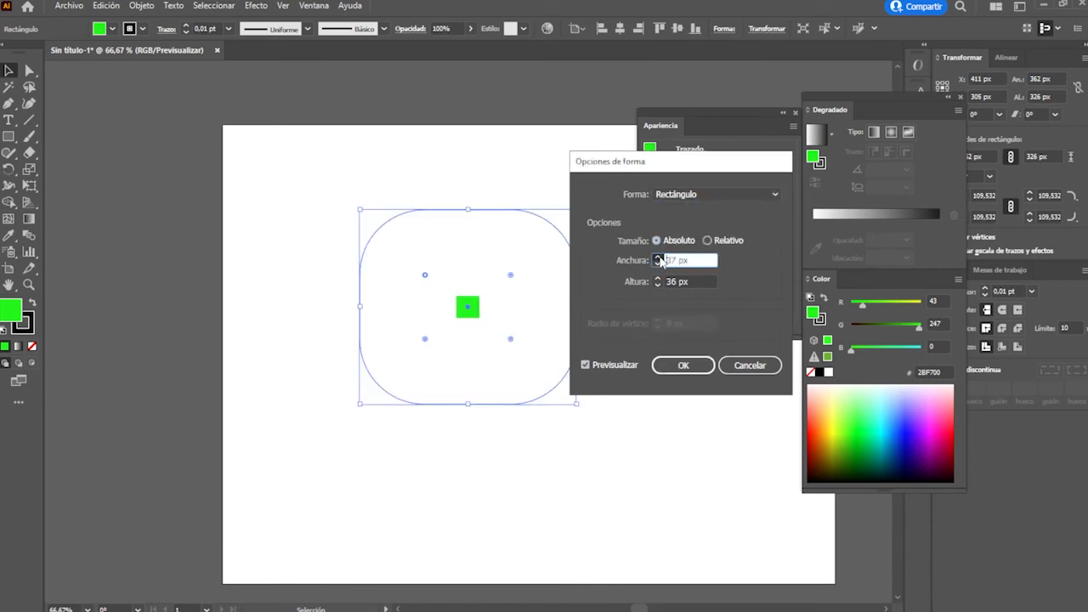
pyautogui.click(674, 365)
# Move the converted shape toward the artboard's upper left corner, and undo both the move and the shape conversion
pyautogui.click(646, 457)
pyautogui.click(469, 316)
pyautogui.moveTo(484, 324); pyautogui.dragTo(399, 216)
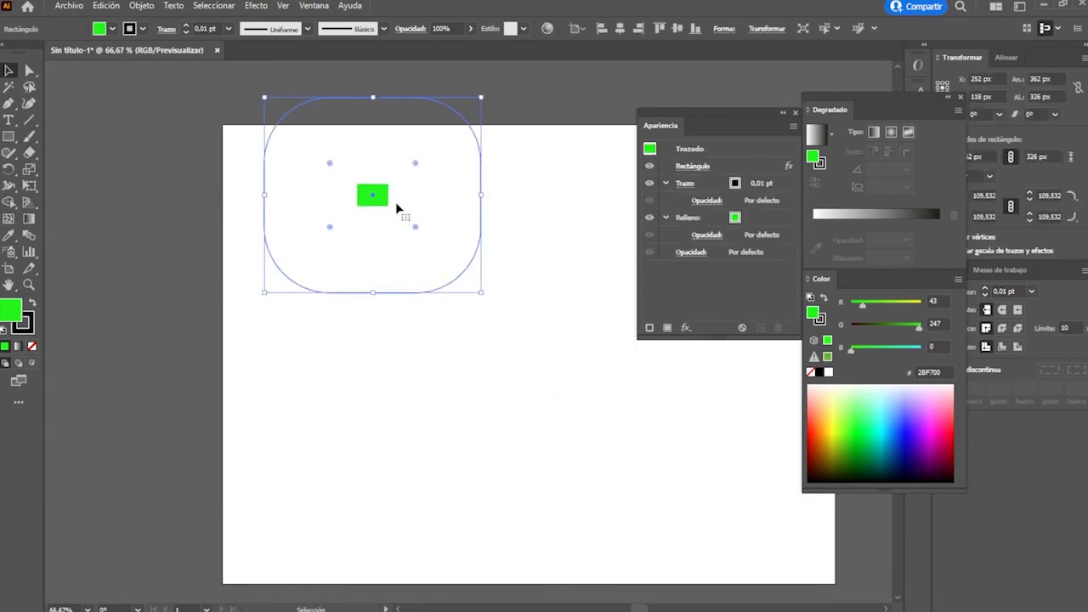
pyautogui.hotkey('ctrl', 'z')
pyautogui.hotkey('ctrl', 'z')
# Apply an Arc warp effect with a 50% horizontal bend to the rounded green shape
pyautogui.click(258, 6)
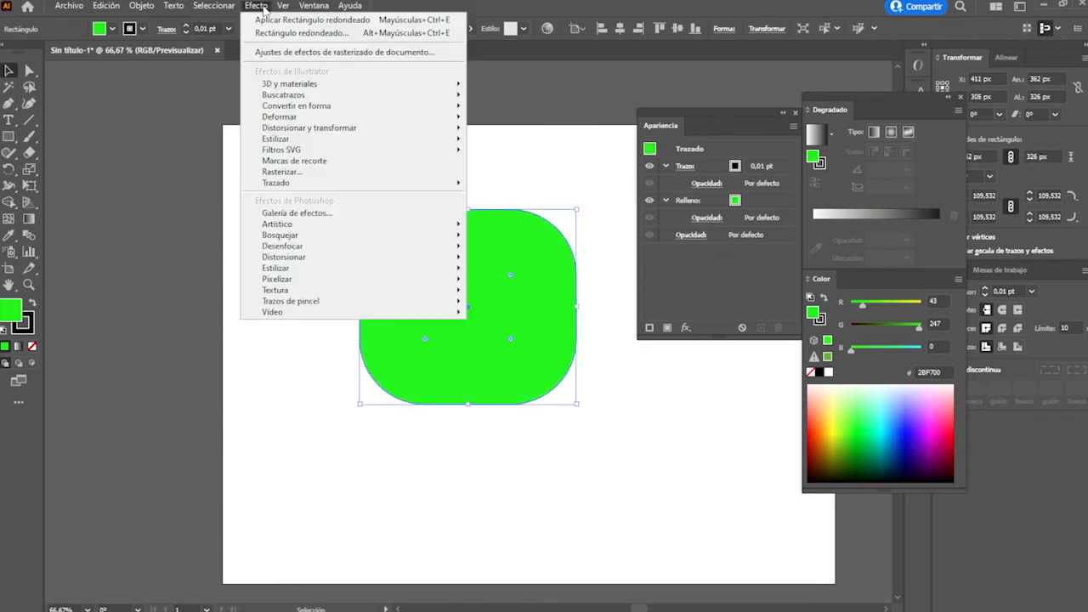
pyautogui.moveTo(319, 119)
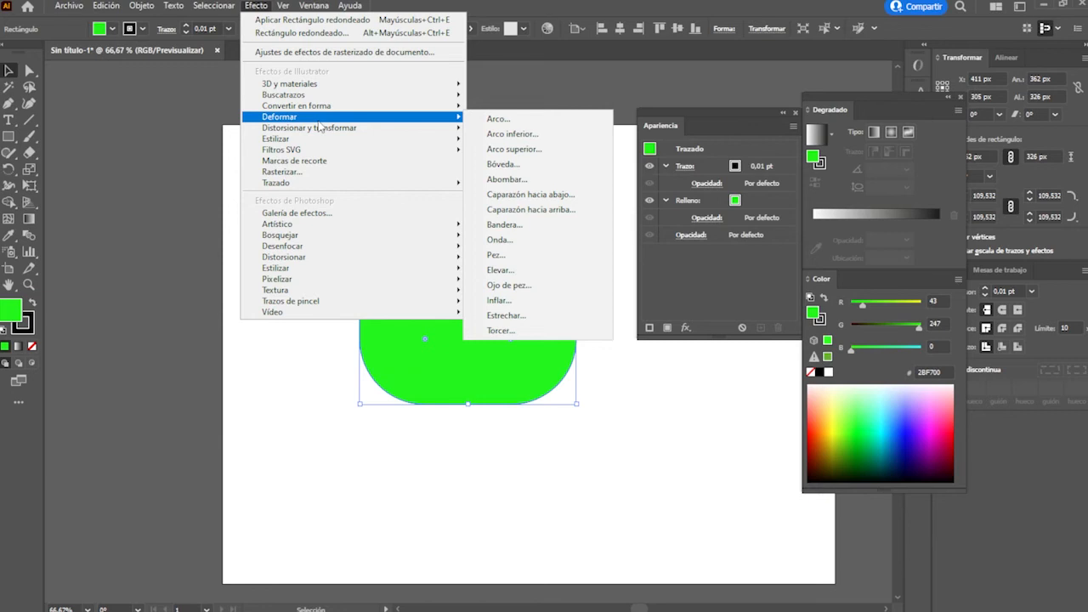
pyautogui.click(558, 125)
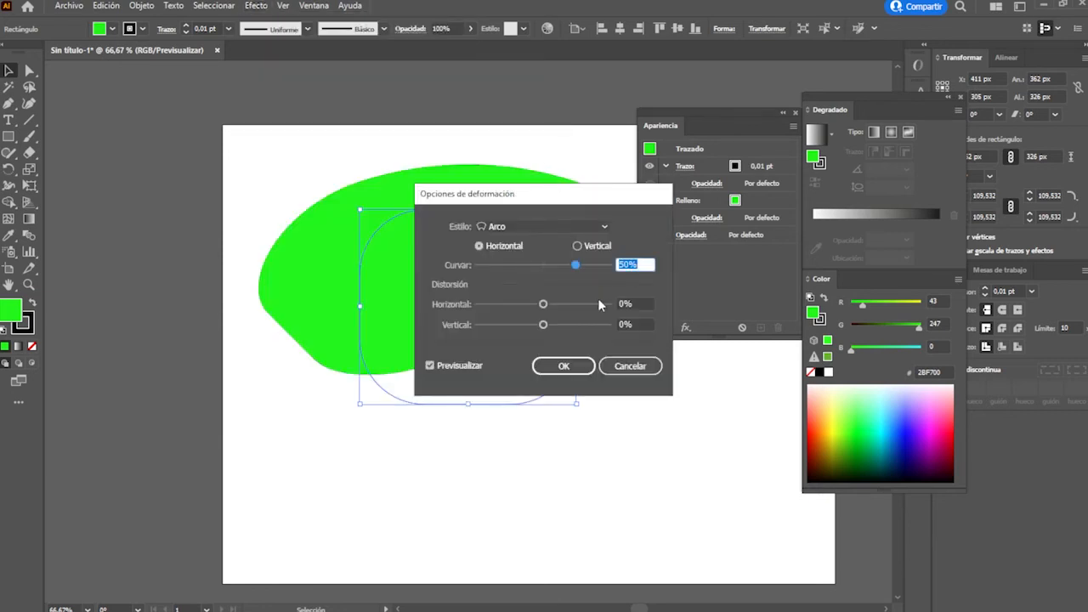
pyautogui.click(585, 366)
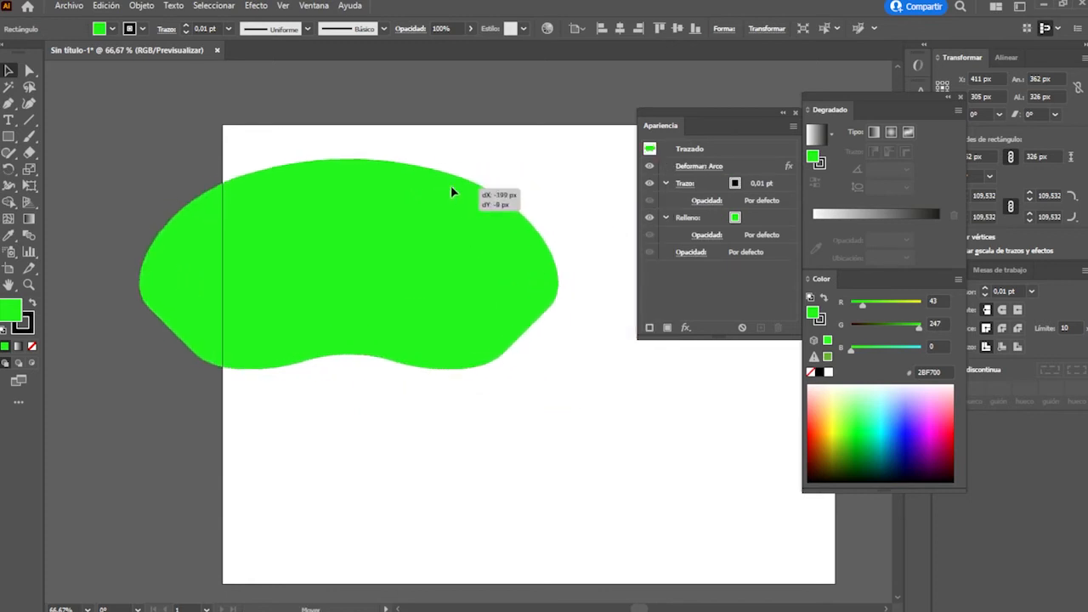
# Delete the warped green shape and add the point text "TEXTO" in the left half of the artboard
pyautogui.press('Delete')
pyautogui.click(9, 120)
pyautogui.click(318, 285)
pyautogui.write('TEX')
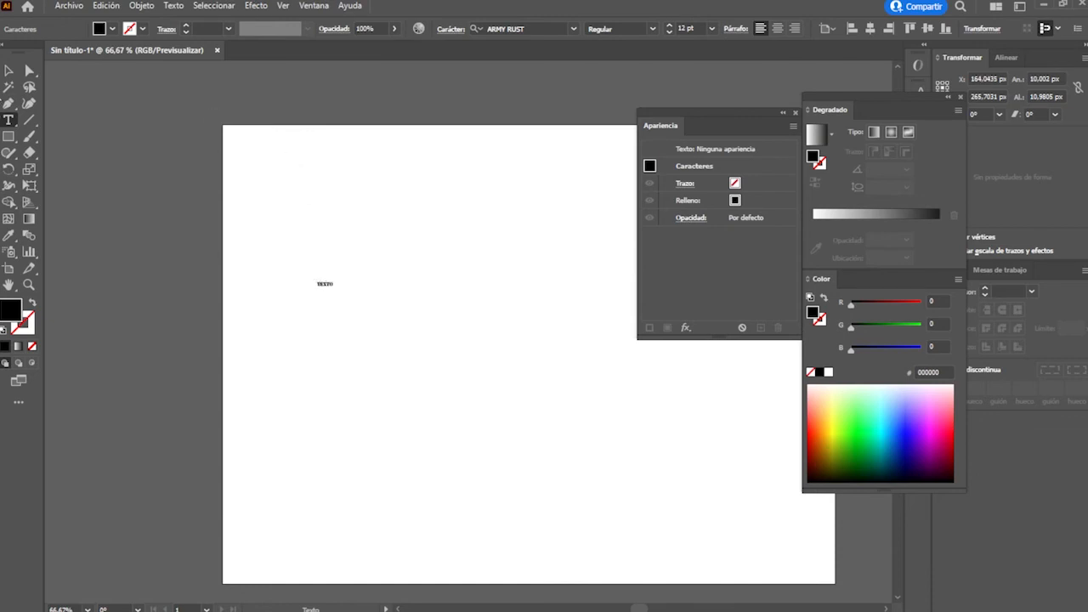
# Enlarge the text to about 207 pt in the upper part of the artboard and set its font to Impact
pyautogui.write('TO')
pyautogui.press('Escape')
pyautogui.moveTo(339, 290); pyautogui.dragTo(593, 505)
pyautogui.moveTo(450, 349); pyautogui.dragTo(429, 223)
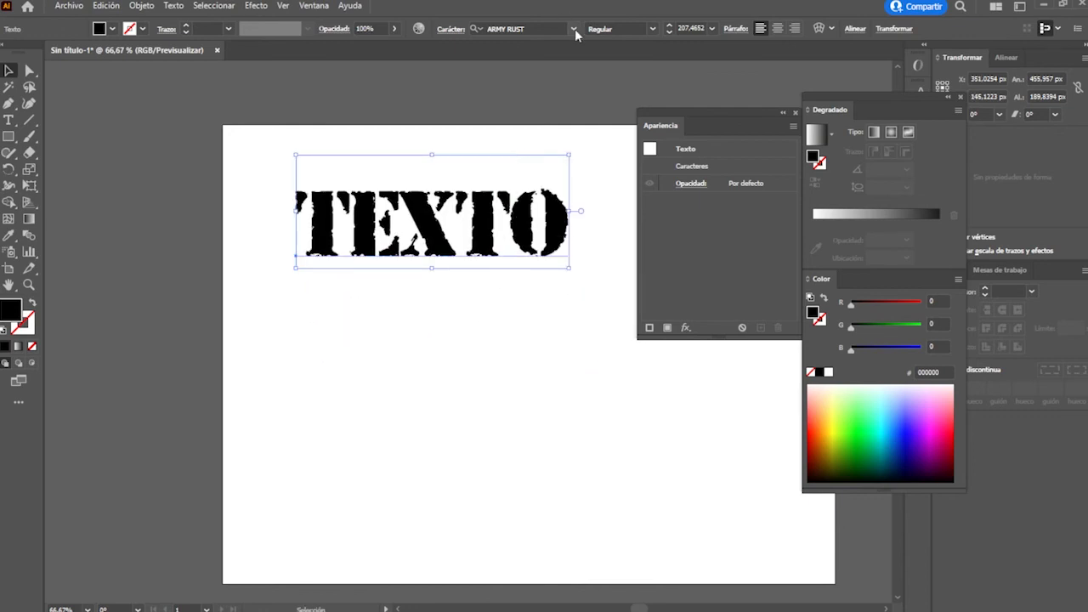
pyautogui.click(574, 29)
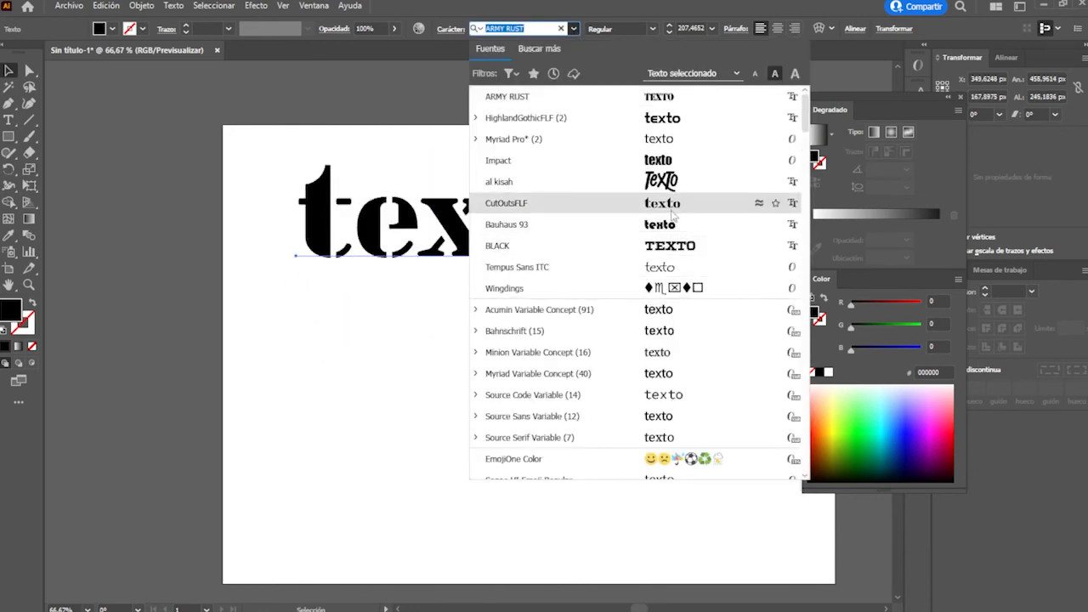
pyautogui.click(655, 162)
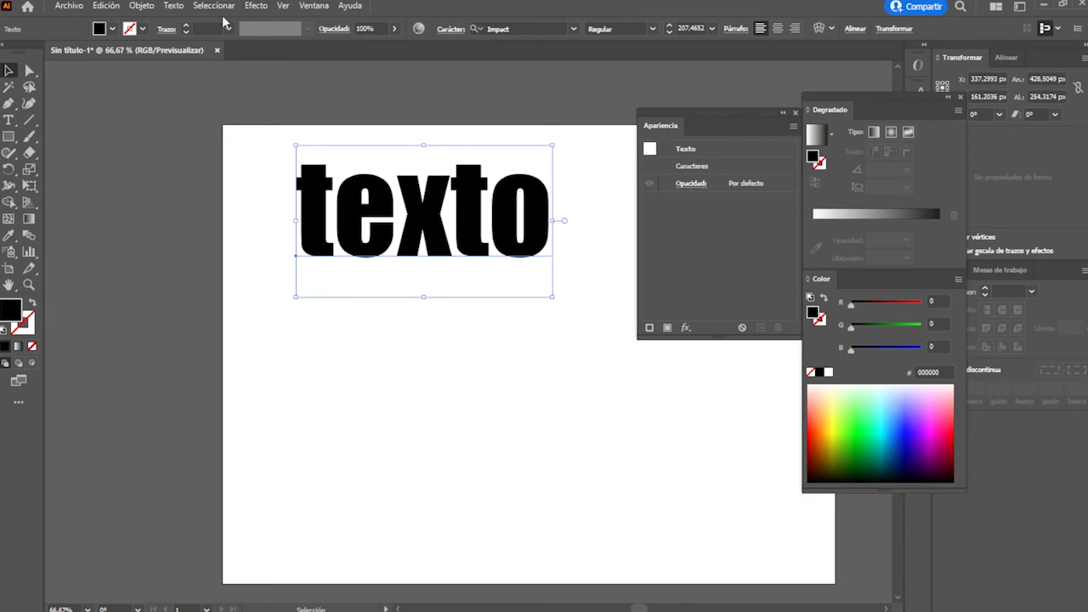
# Start an Arco warp effect on the text with a 55% horizontal bend, previewed on the artboard
pyautogui.click(253, 5)
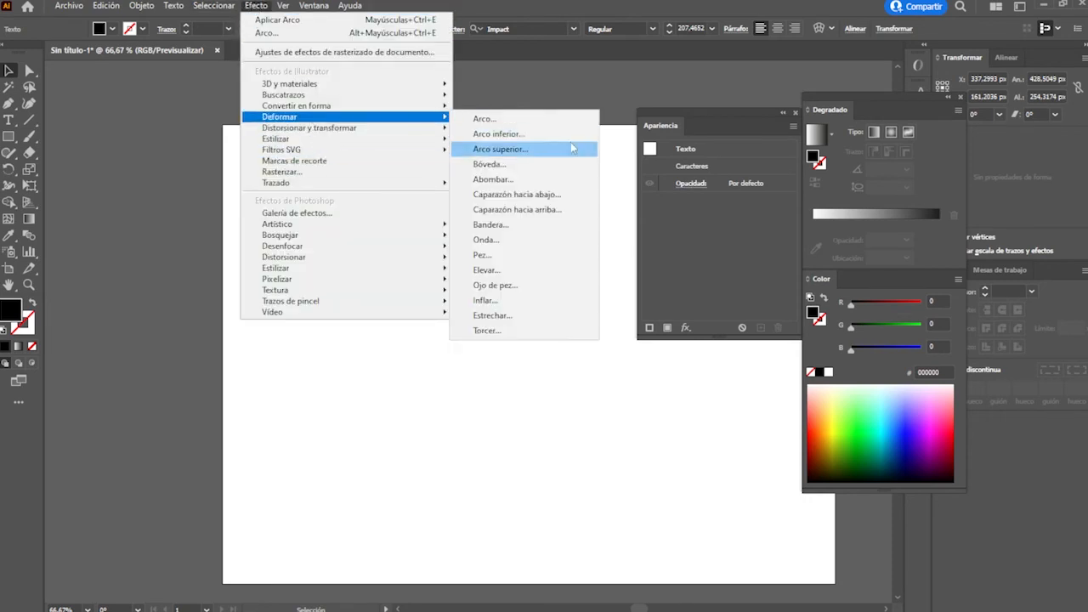
pyautogui.click(488, 119)
pyautogui.moveTo(574, 196); pyautogui.dragTo(800, 177)
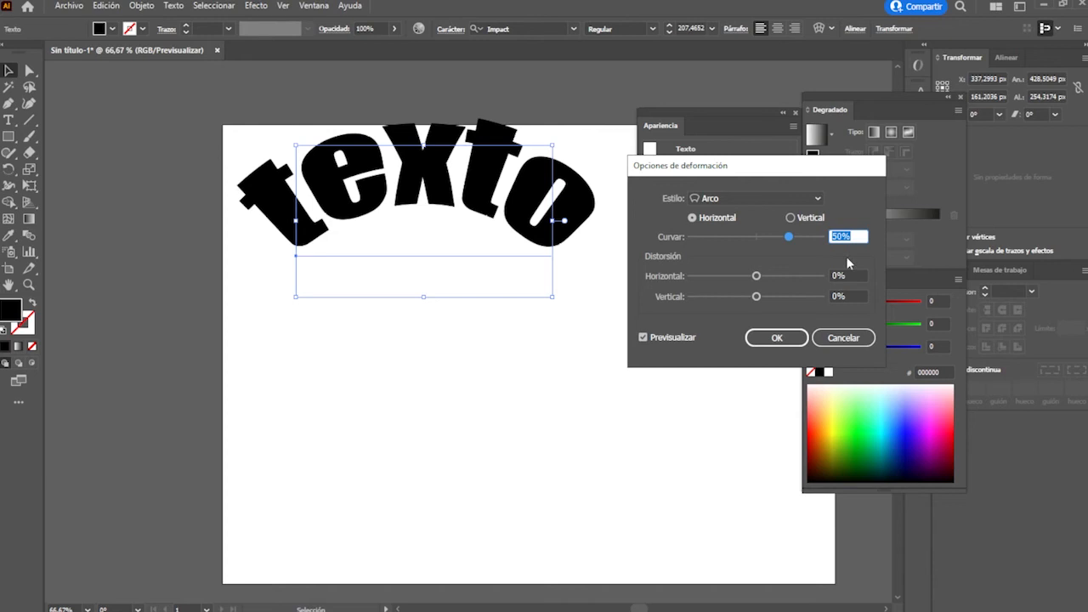
pyautogui.moveTo(795, 236)
pyautogui.mouseDown()
pyautogui.moveTo(716, 239)
pyautogui.moveTo(792, 241)
pyautogui.mouseUp()
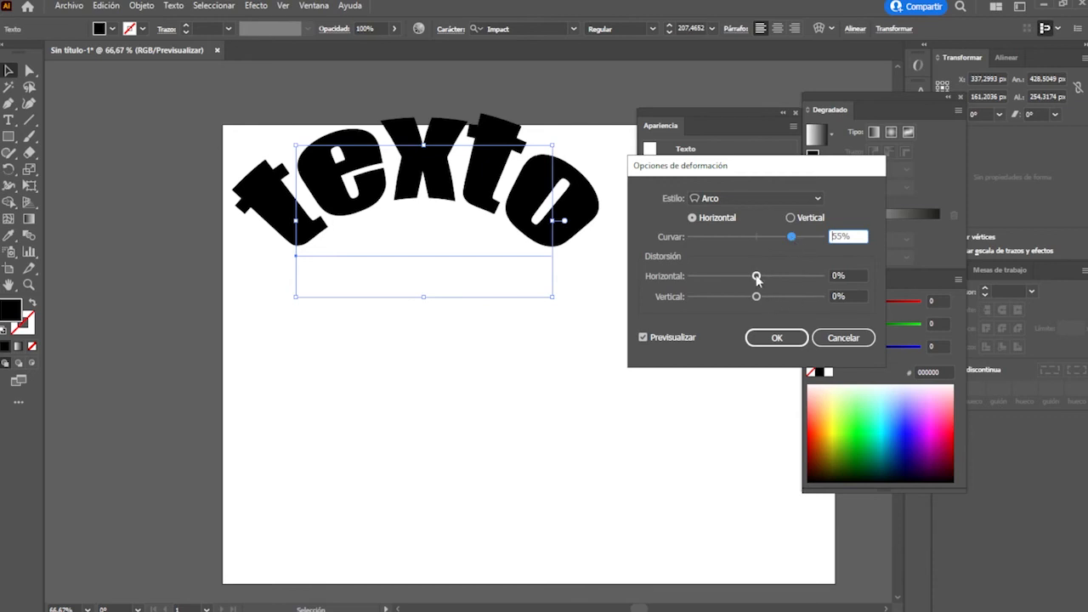
# Try the Arco inferior, Arco superior, Bóveda and Abombar warp styles on the text
pyautogui.click(788, 199)
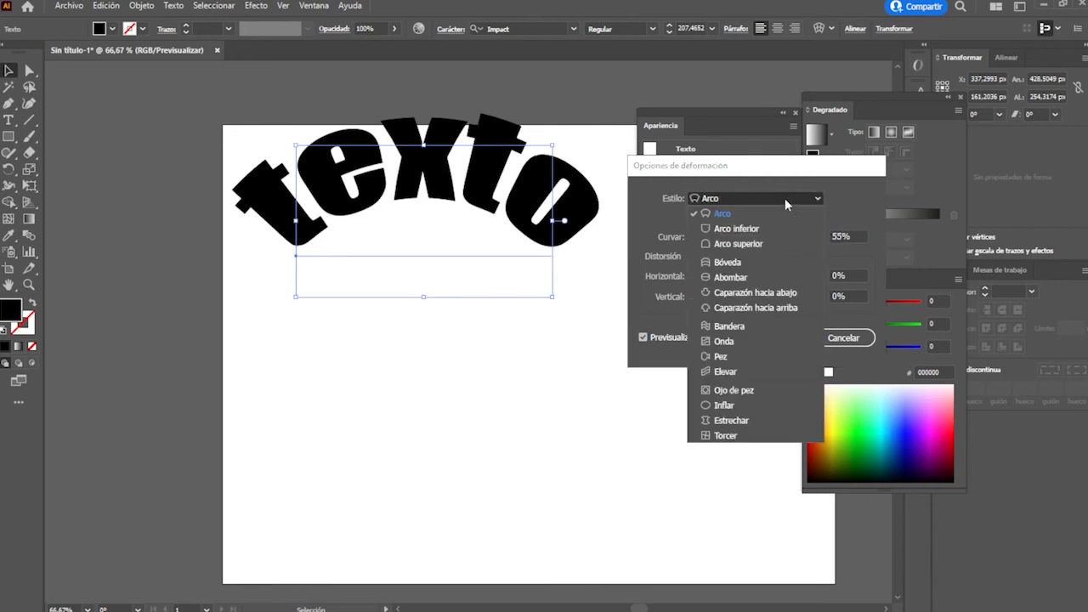
pyautogui.click(760, 227)
pyautogui.click(752, 204)
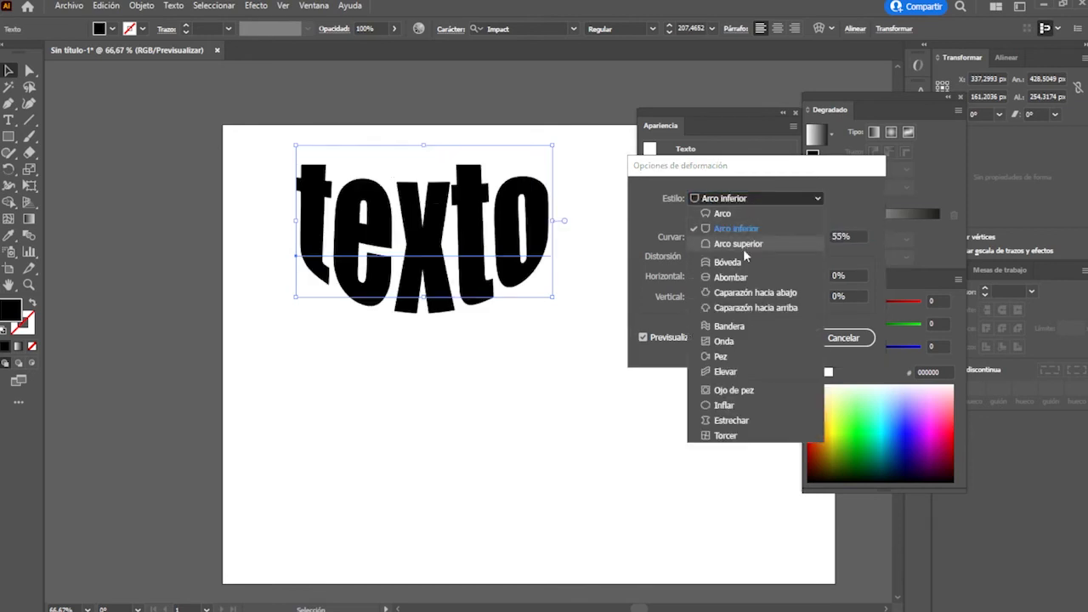
pyautogui.click(748, 247)
pyautogui.click(755, 198)
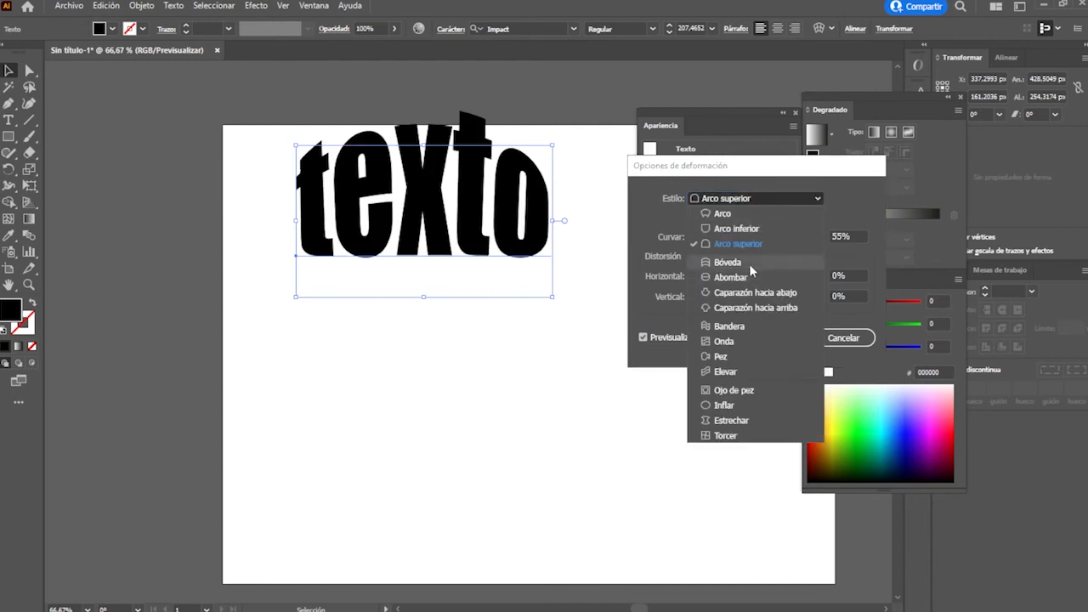
pyautogui.click(750, 264)
pyautogui.click(758, 199)
pyautogui.click(750, 278)
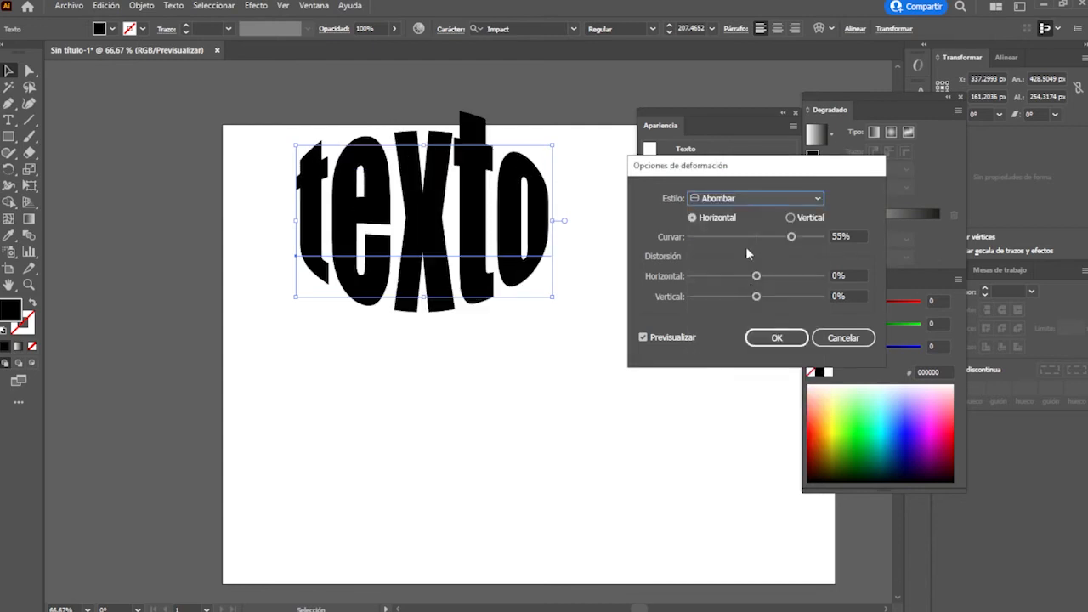
# Try the Caparazón hacia abajo, Caparazón hacia arriba and Bandera warp styles on the text
pyautogui.click(746, 198)
pyautogui.click(755, 293)
pyautogui.click(746, 200)
pyautogui.click(756, 308)
pyautogui.click(746, 198)
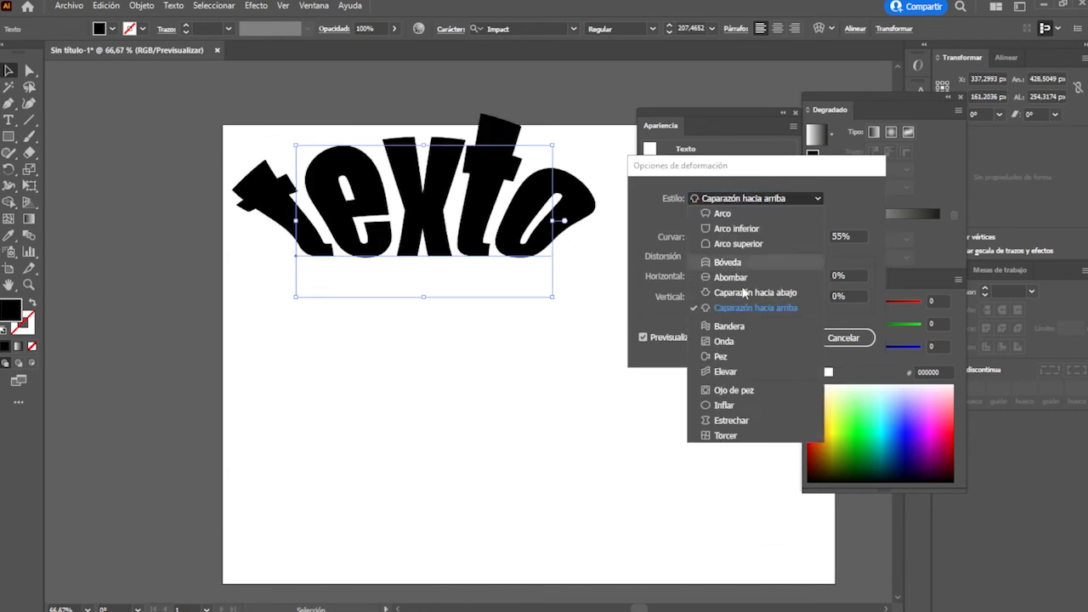
pyautogui.click(728, 326)
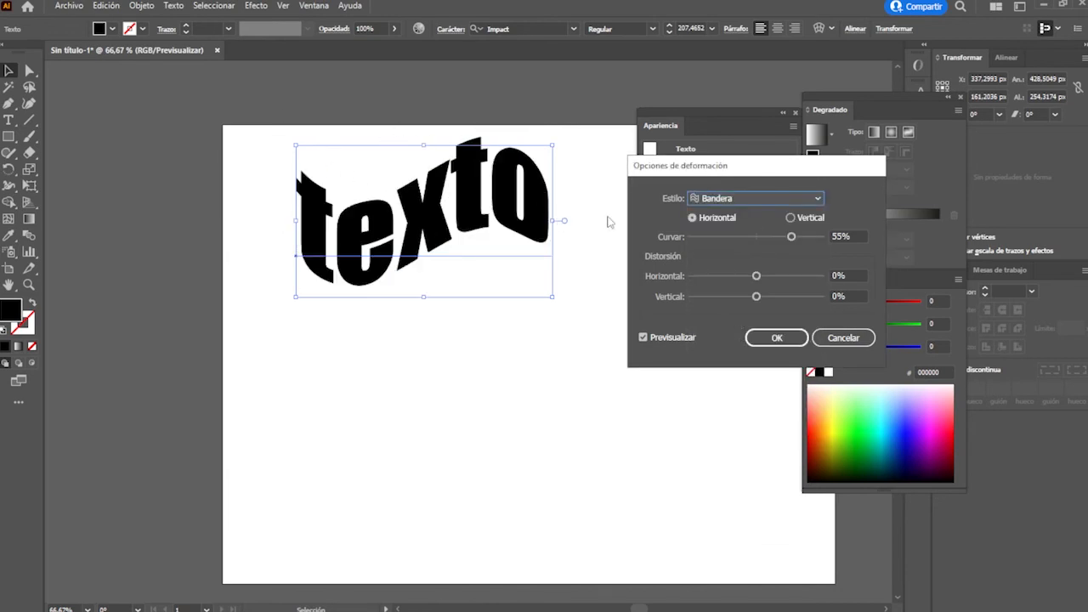
# Try the Onda, Pez and Elevar warp styles on the text
pyautogui.click(716, 199)
pyautogui.click(722, 360)
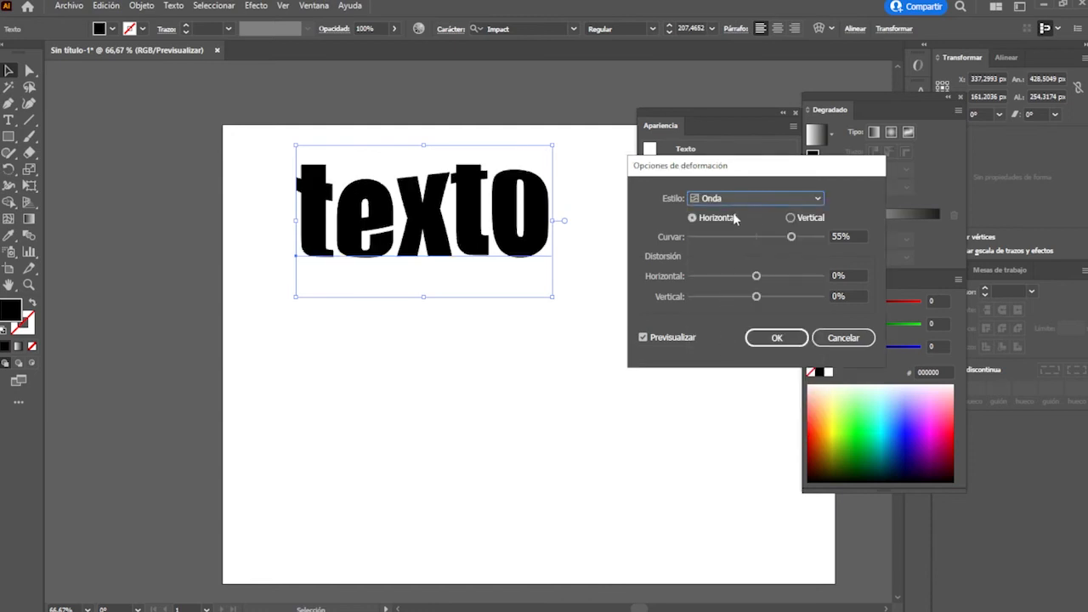
pyautogui.click(737, 204)
pyautogui.click(738, 360)
pyautogui.click(736, 204)
pyautogui.click(742, 375)
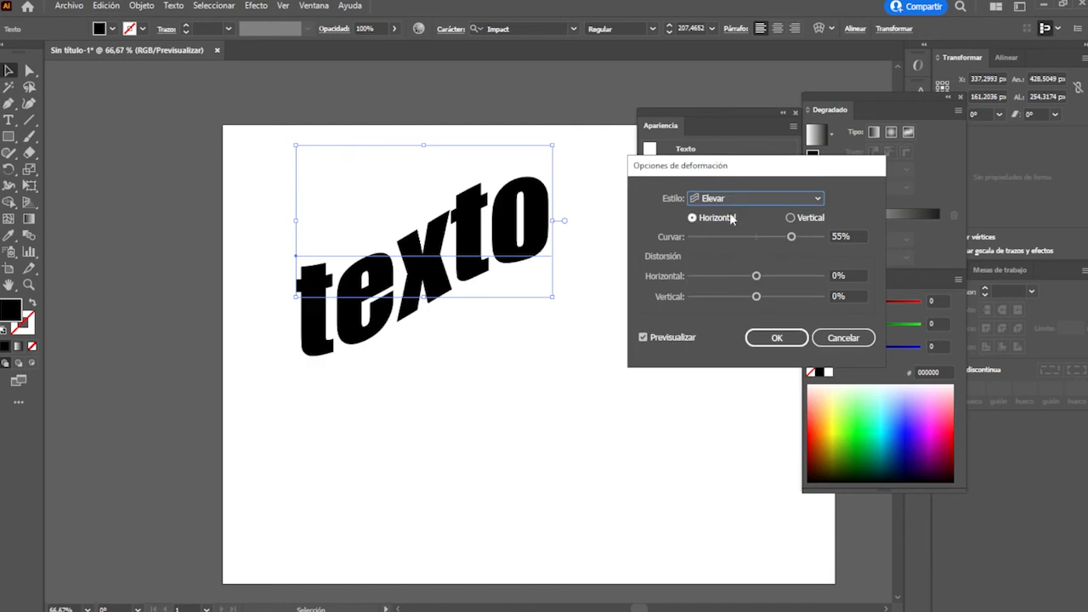
# Try the Ojo de pez, Inflar, Estrechar and Torcer warp styles on the text
pyautogui.click(736, 204)
pyautogui.click(723, 389)
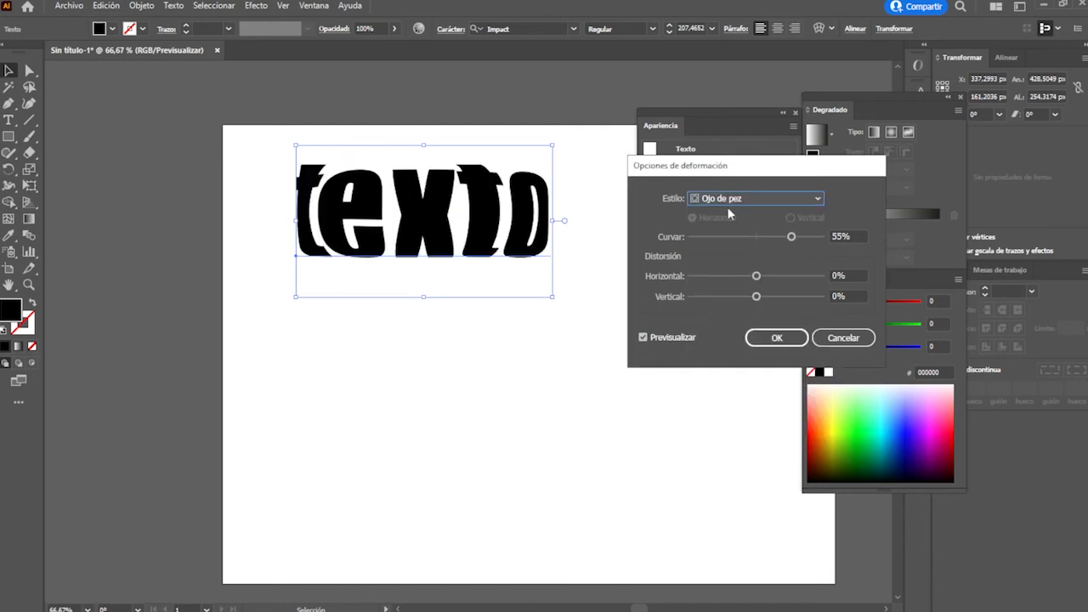
pyautogui.click(737, 199)
pyautogui.click(738, 403)
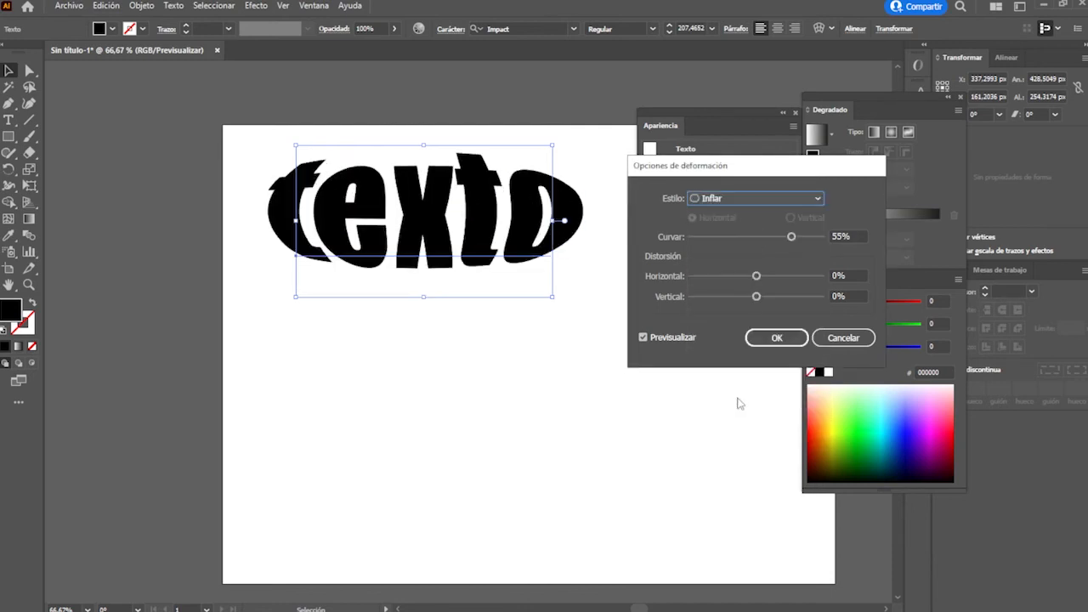
pyautogui.click(741, 204)
pyautogui.click(745, 421)
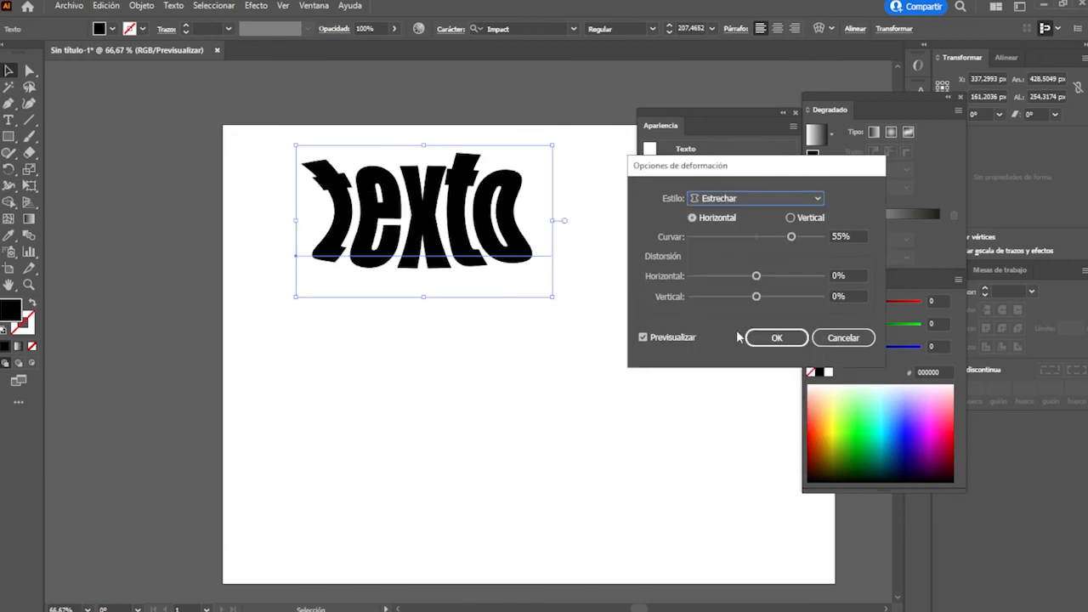
pyautogui.click(722, 204)
pyautogui.click(733, 439)
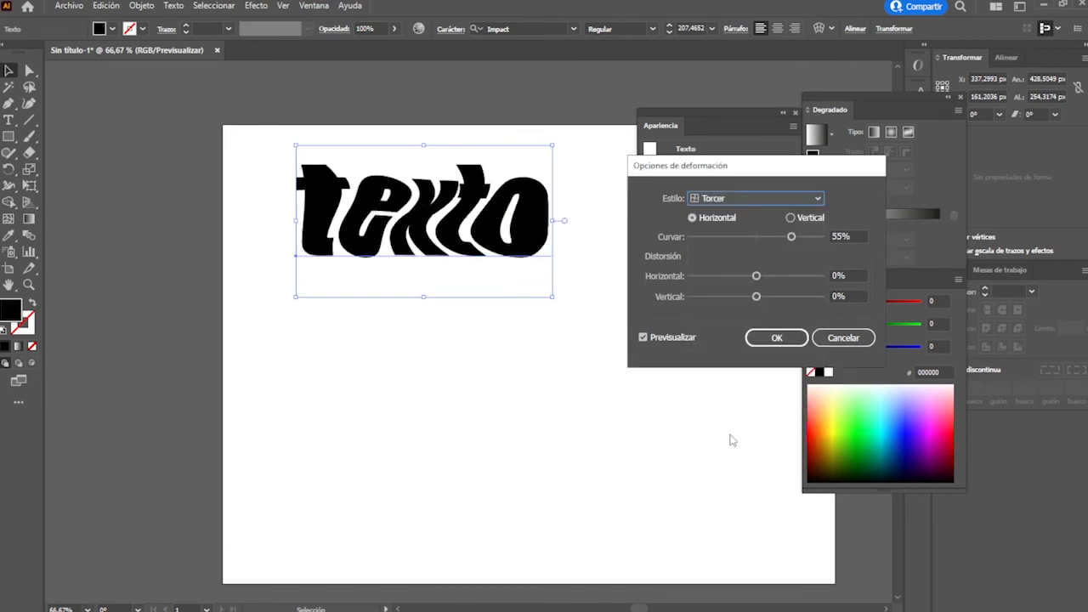
# Set the warp style back to Arco and apply the effect to the text
pyautogui.click(736, 200)
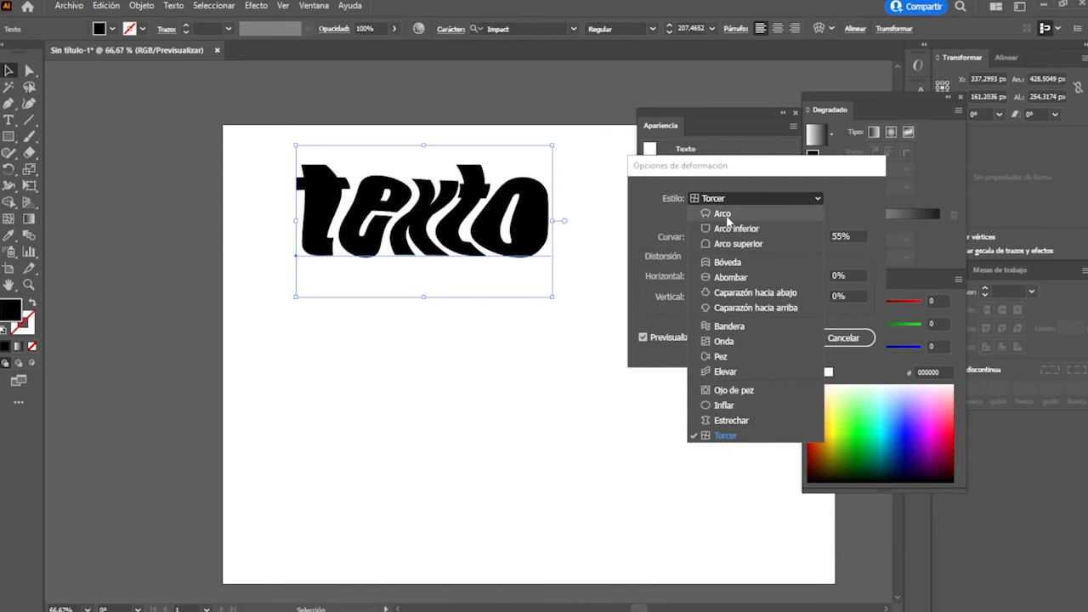
pyautogui.click(724, 213)
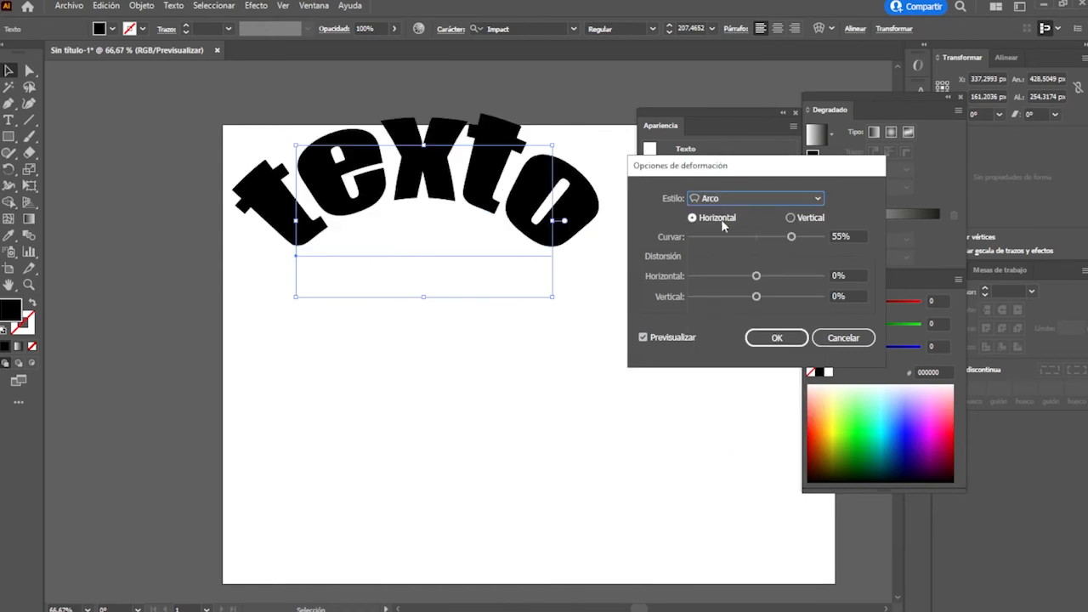
pyautogui.click(777, 340)
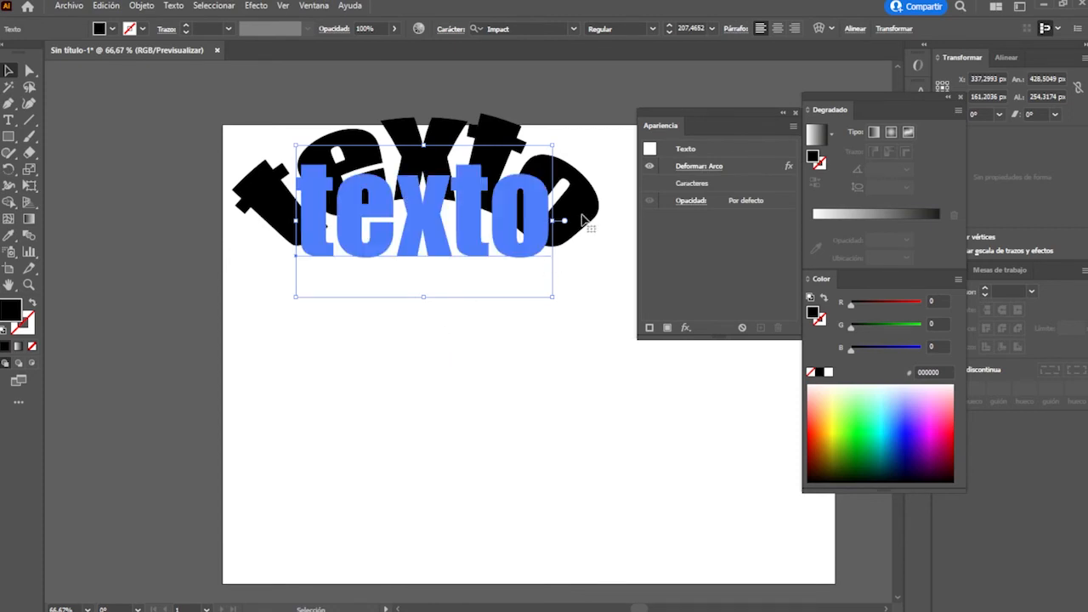
# Convert the arched text to outlines and expand its appearance so the paths follow the warp
pyautogui.click(499, 306)
pyautogui.click(511, 236)
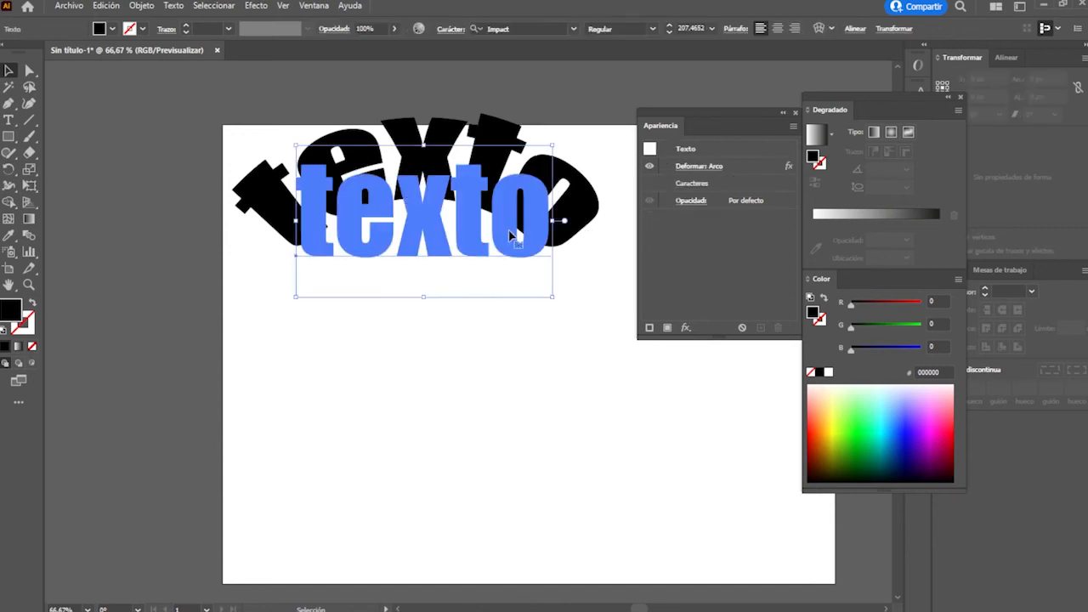
pyautogui.hotkey('ctrl', 'shift', 'o')
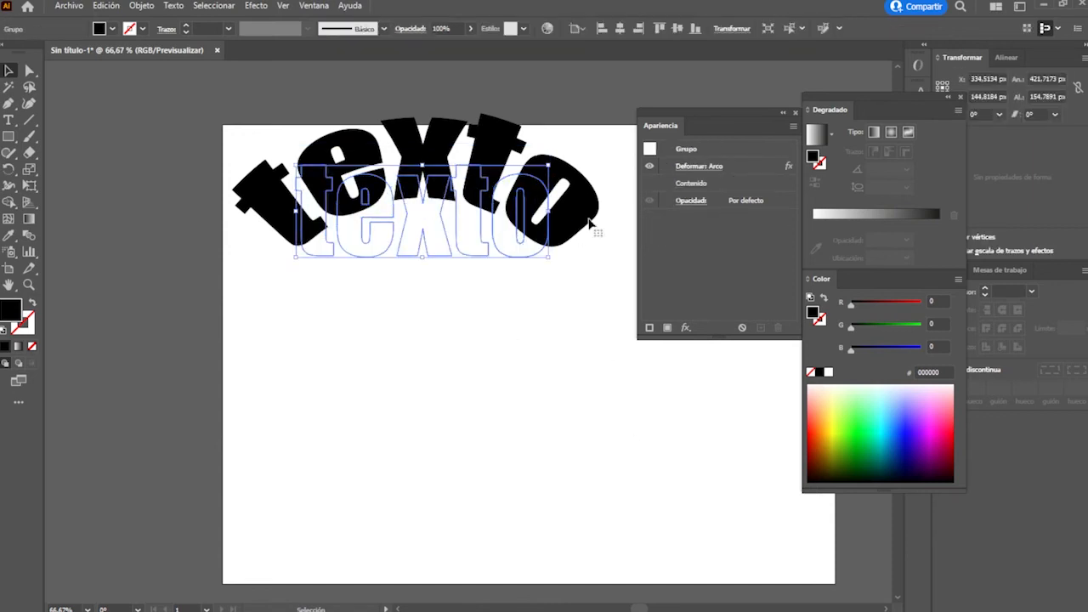
pyautogui.click(117, 5)
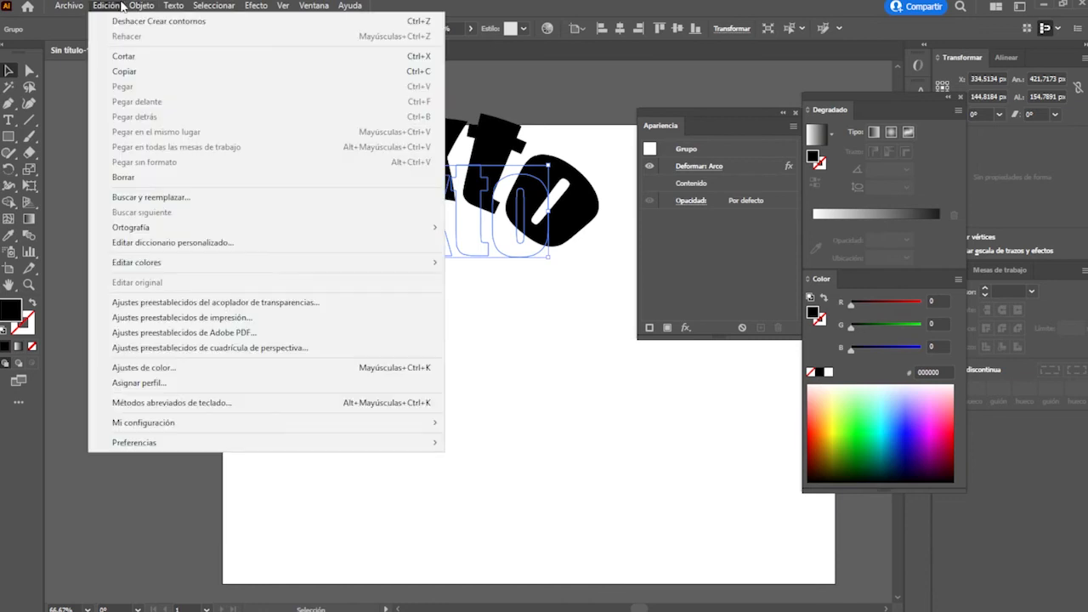
pyautogui.click(173, 185)
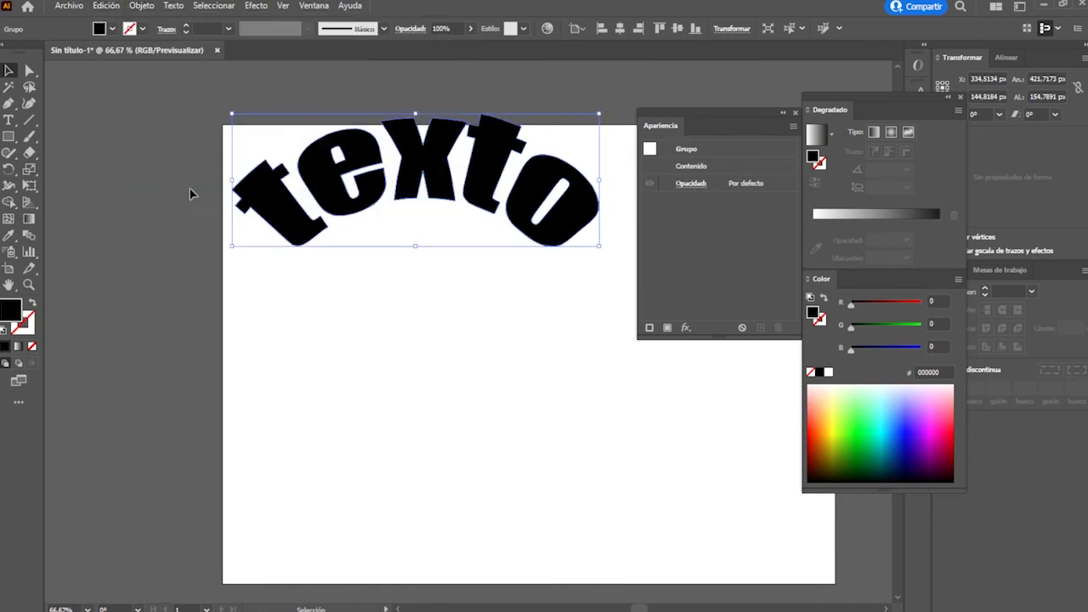
pyautogui.click(512, 347)
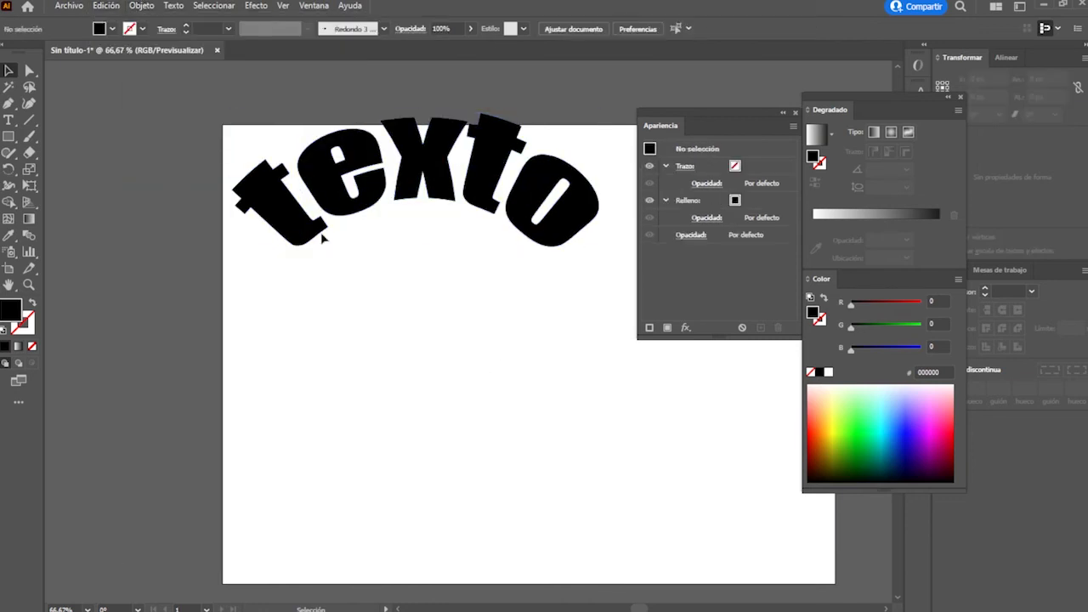
# Move the expanded text slightly down, and undo the move, the expansion and the outline conversion
pyautogui.moveTo(544, 208); pyautogui.dragTo(557, 235)
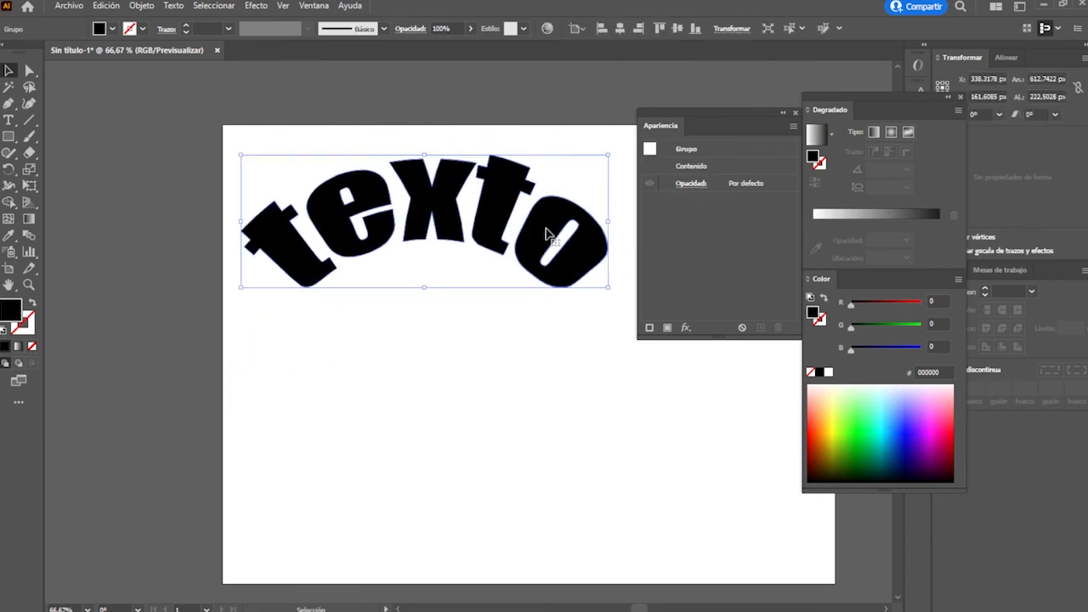
pyautogui.hotkey('ctrl', 'z')
pyautogui.hotkey('ctrl', 'z')
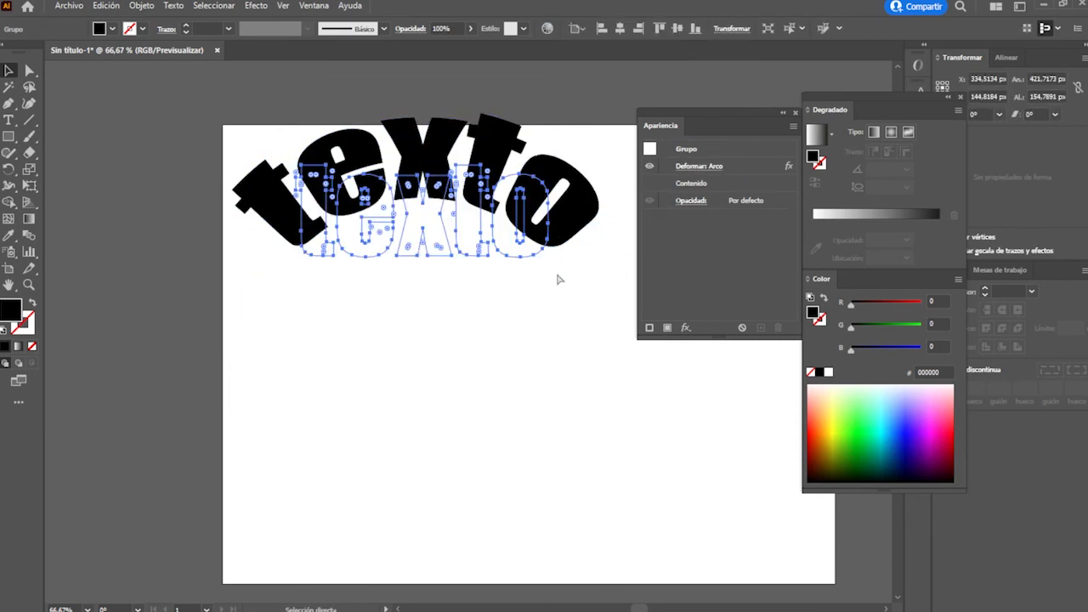
pyautogui.hotkey('ctrl', 'z')
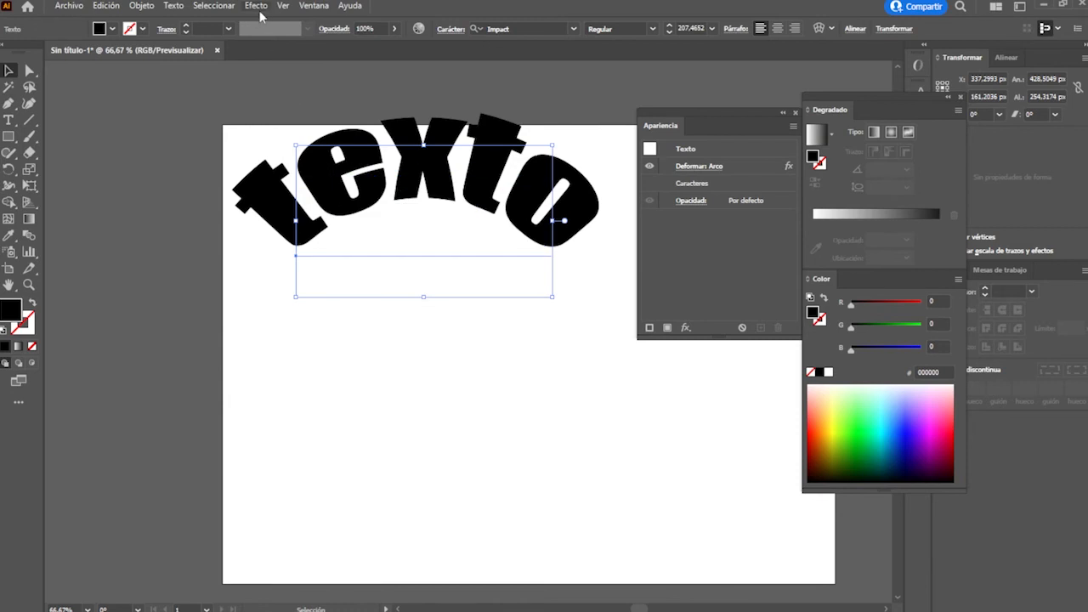
# Apply the Ajustar distortion effect to the arched text with 0% horizontal and 10% vertical, relative
pyautogui.click(257, 7)
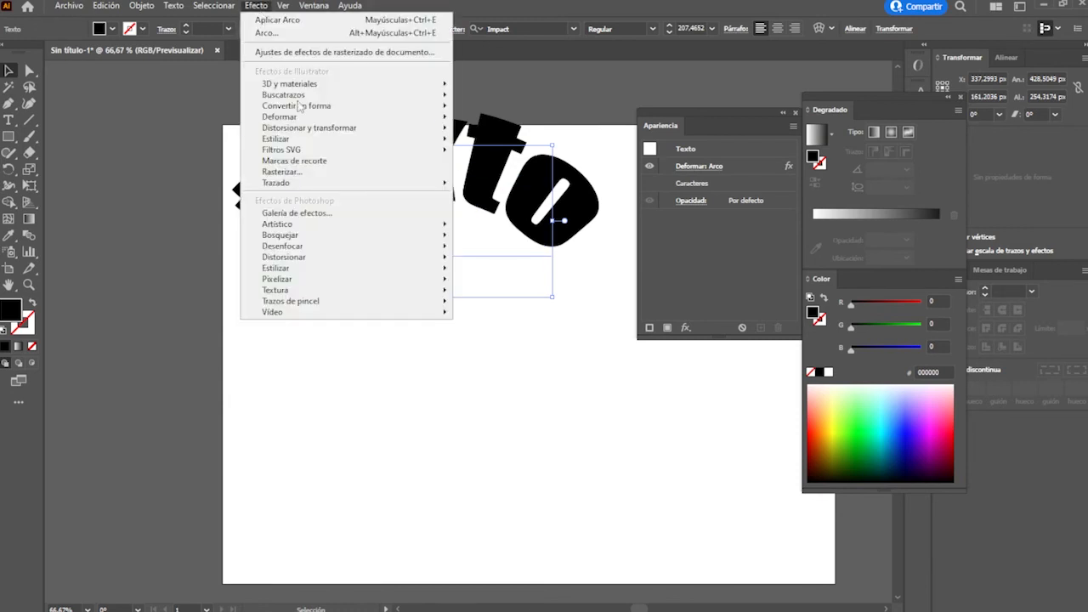
pyautogui.moveTo(317, 131)
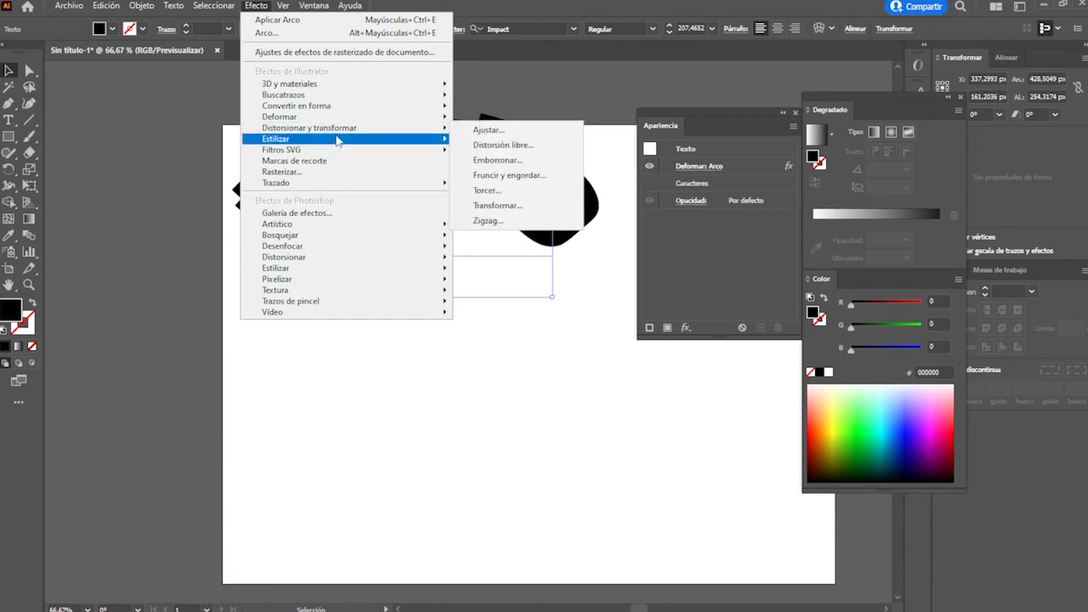
pyautogui.click(544, 131)
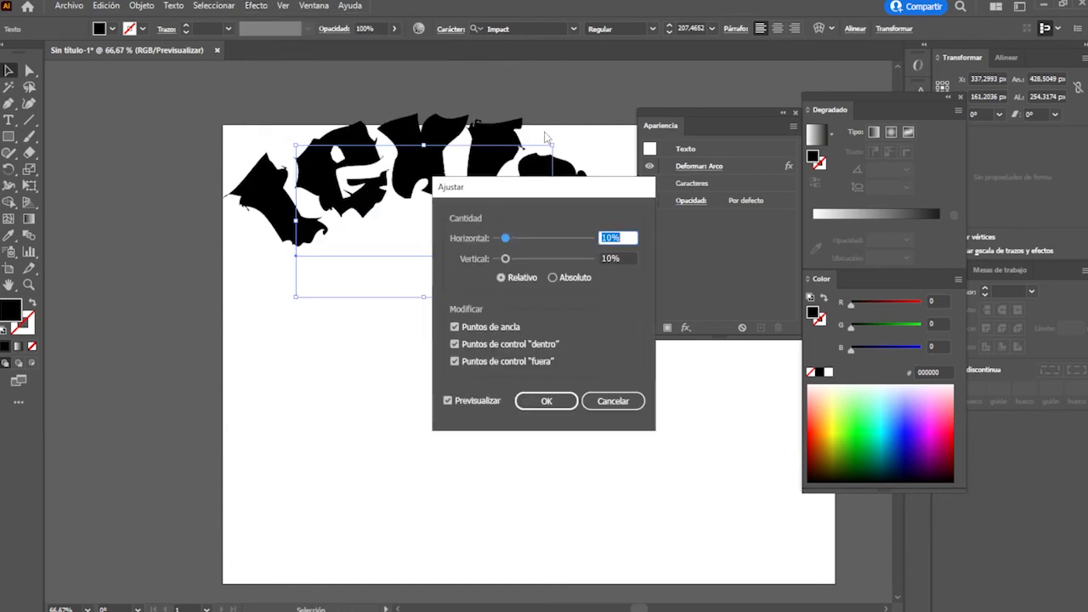
pyautogui.moveTo(505, 239); pyautogui.dragTo(492, 241)
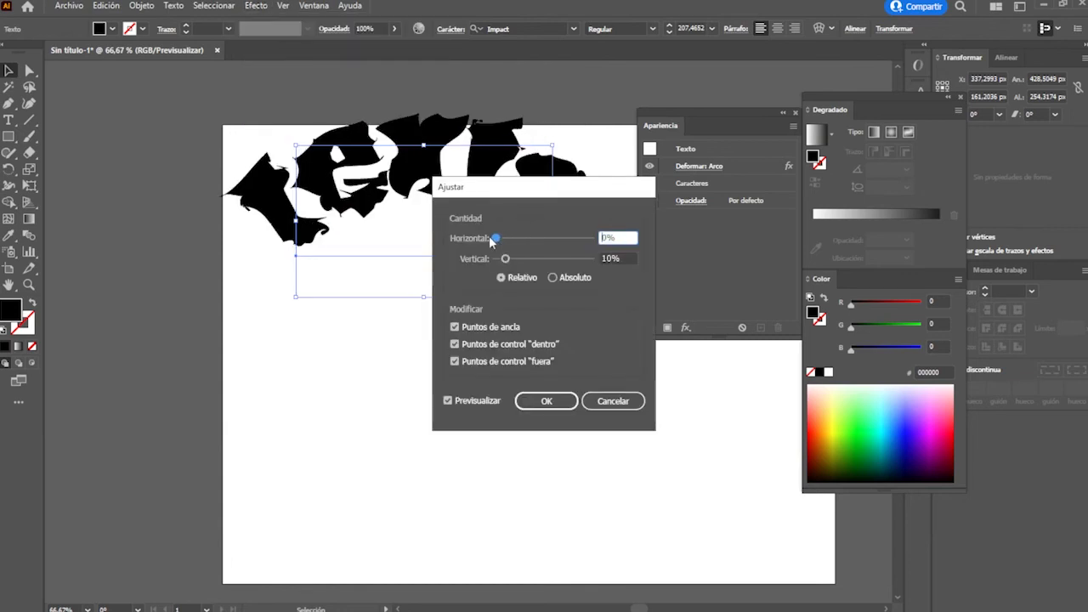
pyautogui.click(547, 401)
# Draw a black rectangle about 327 × 207 px below the arched text
pyautogui.click(8, 137)
pyautogui.moveTo(319, 327); pyautogui.dragTo(514, 450)
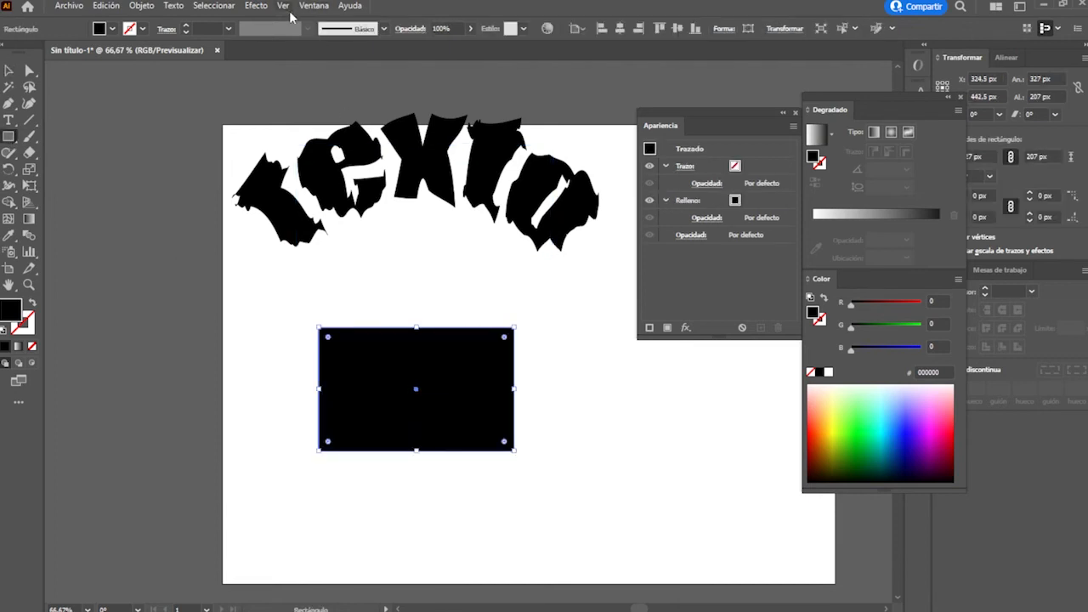
# Apply the Zigzag distortion to the rectangle with an absolute size of 24 px, 4 ridges per segment and corner points
pyautogui.click(255, 6)
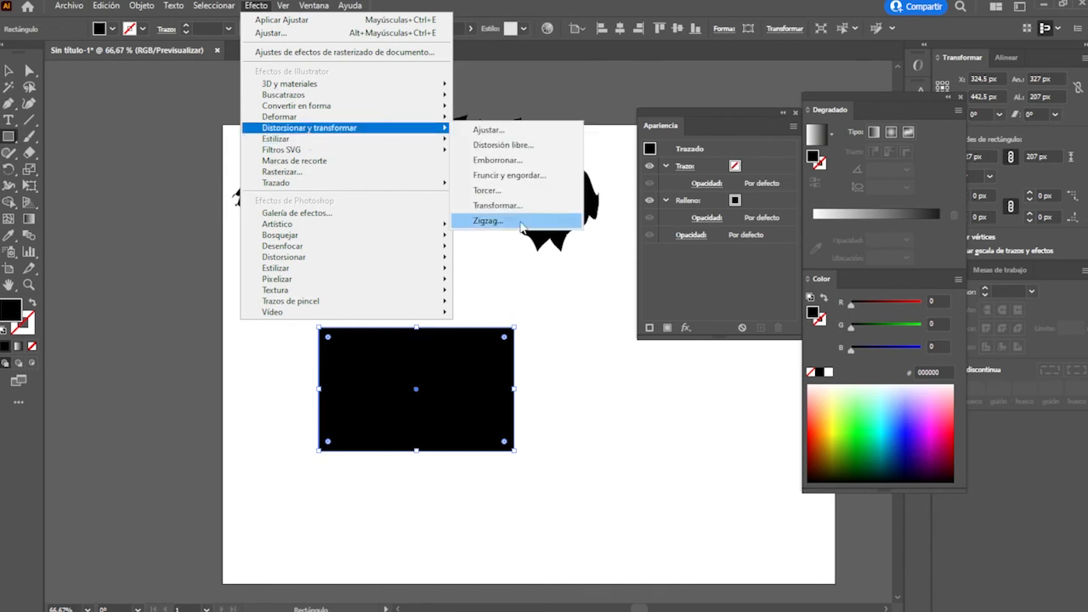
pyautogui.click(489, 224)
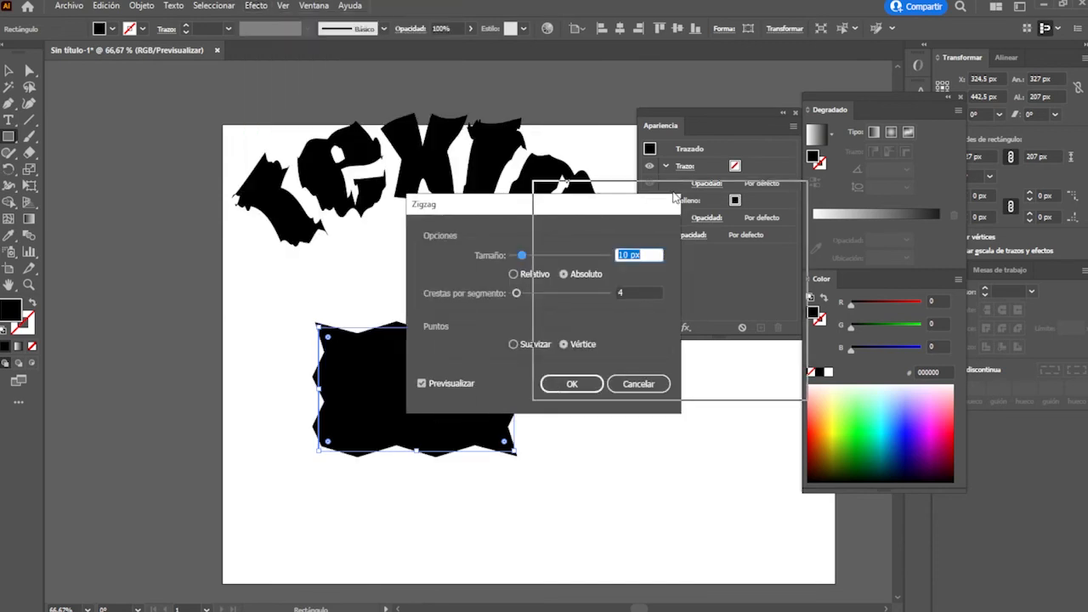
pyautogui.moveTo(545, 227); pyautogui.dragTo(691, 230)
pyautogui.click(666, 244)
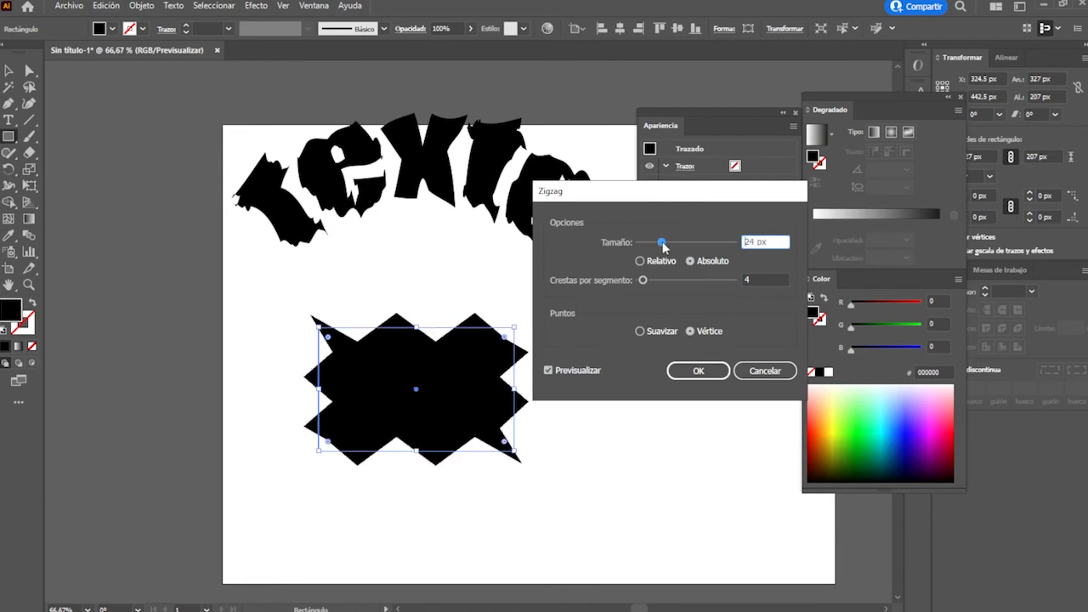
pyautogui.click(693, 370)
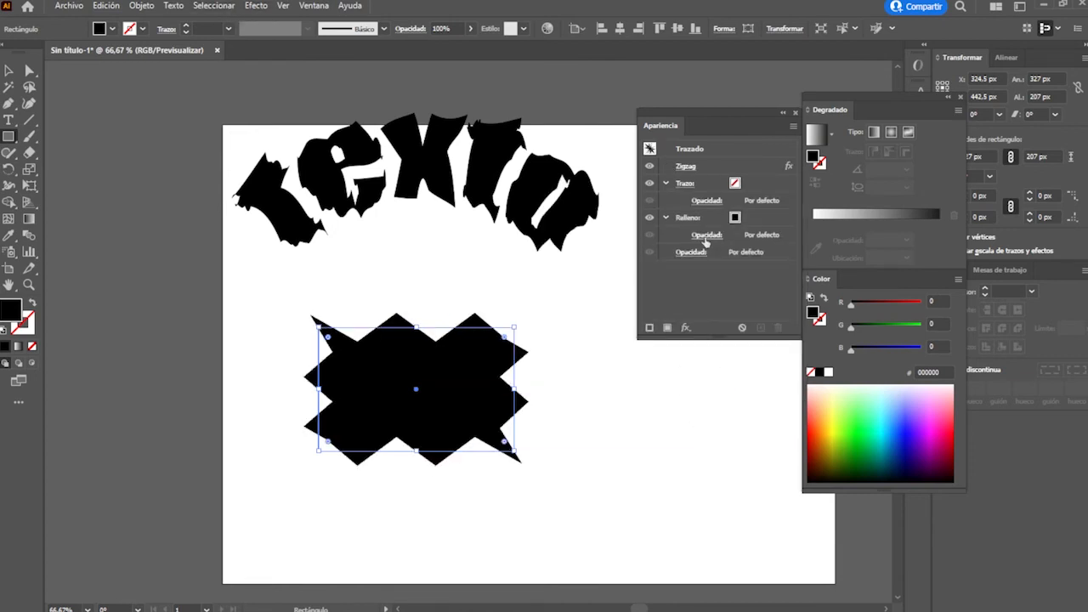
# Remove the Zigzag effect from the rectangle's appearance while keeping the rectangle itself
pyautogui.click(710, 170)
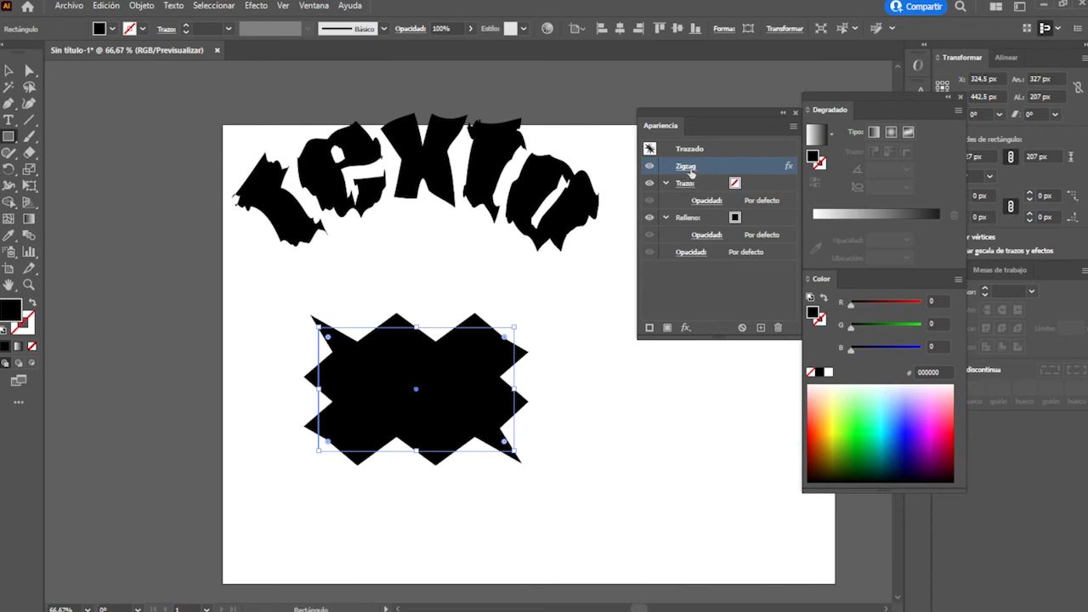
pyautogui.press('Delete')
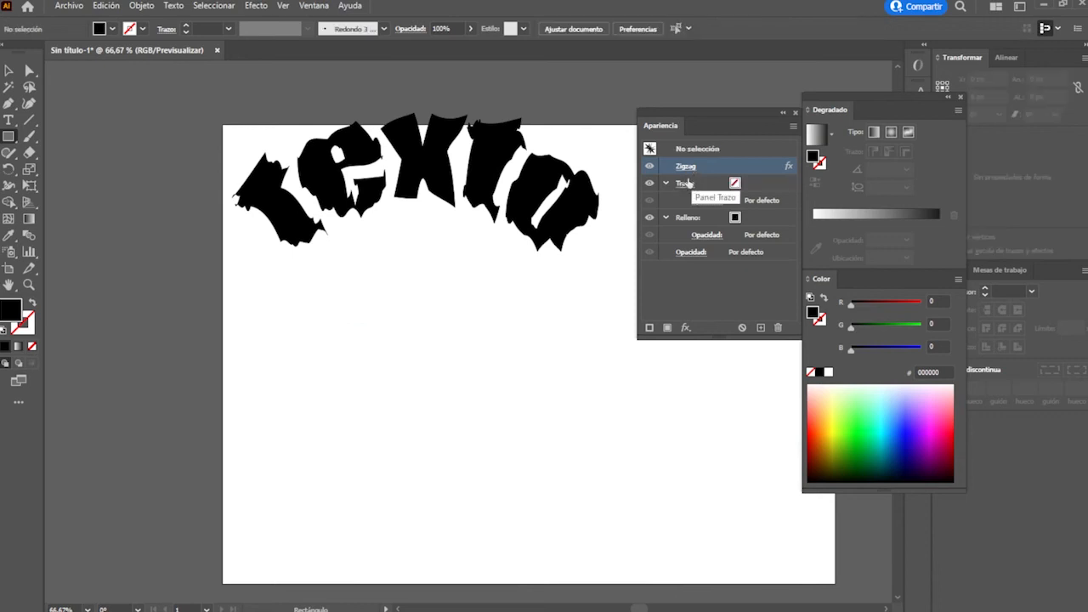
pyautogui.hotkey('ctrl', 'z')
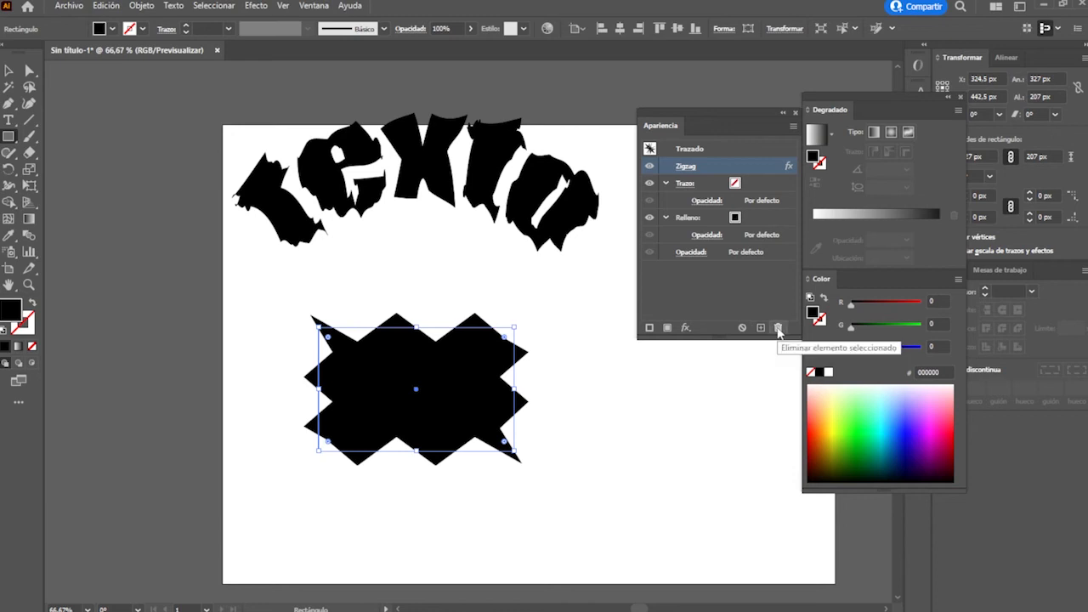
pyautogui.click(778, 329)
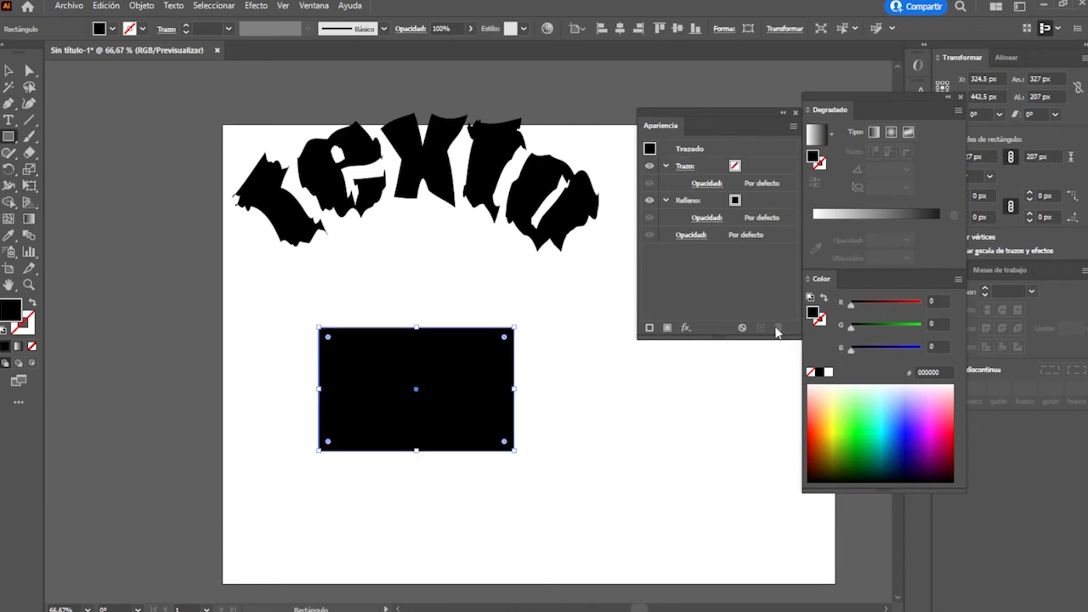
# Apply the Fruncir y engordar effect to the rectangle with 94% bloat to form four petals
pyautogui.click(255, 7)
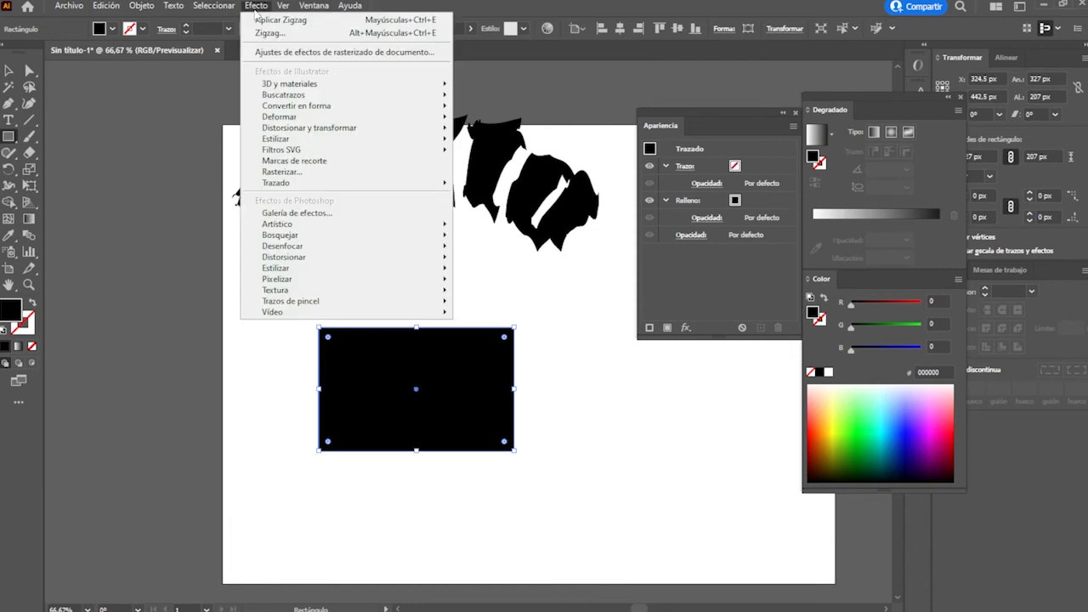
pyautogui.moveTo(297, 134)
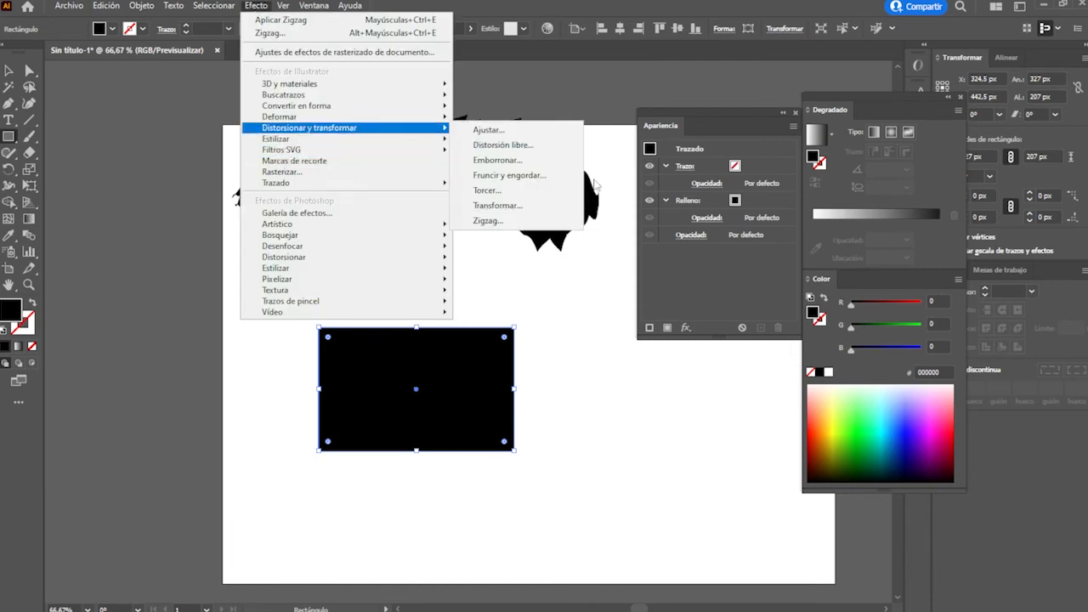
pyautogui.click(551, 180)
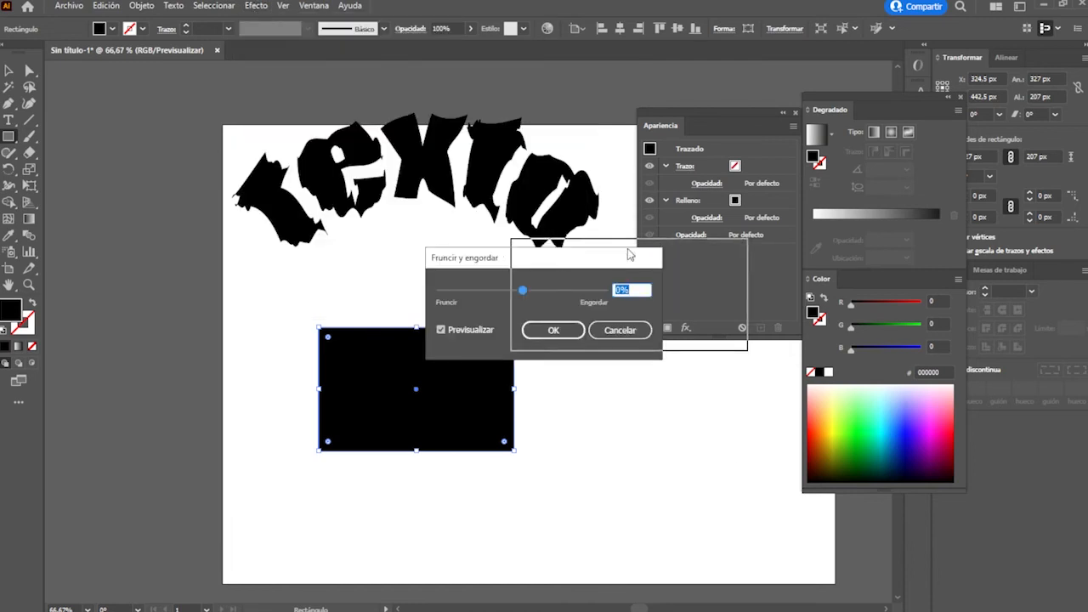
pyautogui.moveTo(627, 251); pyautogui.dragTo(715, 243)
pyautogui.moveTo(613, 286); pyautogui.dragTo(650, 287)
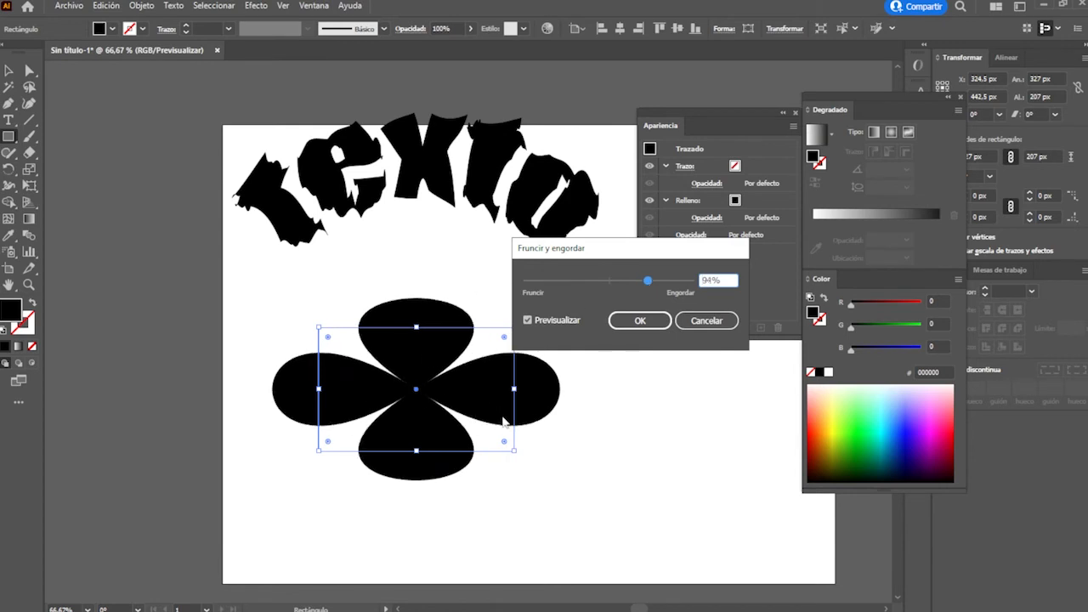
pyautogui.click(640, 320)
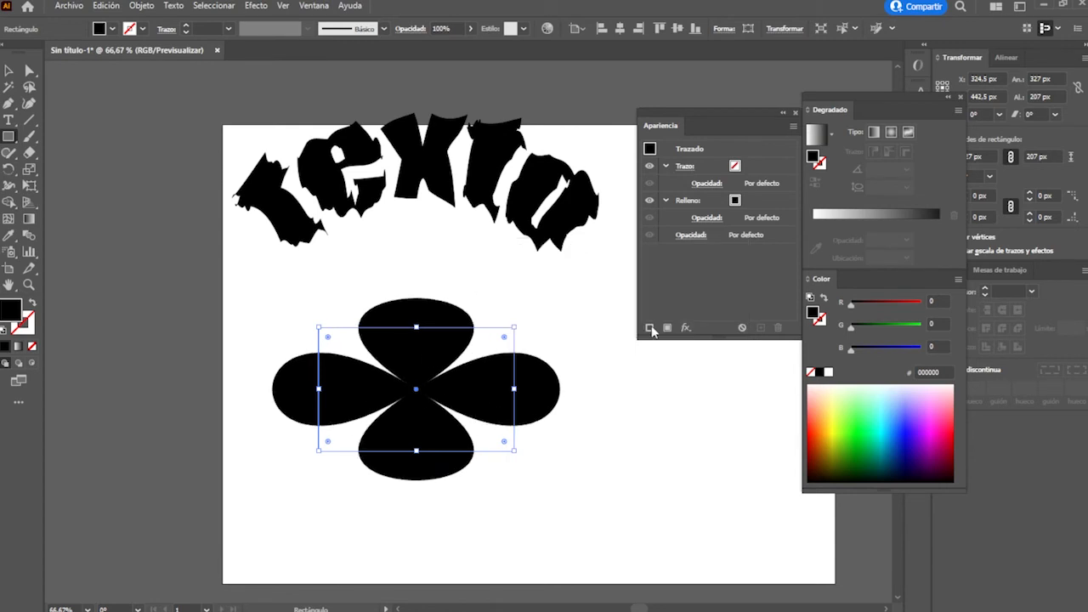
# Expand the bloated rectangle's appearance so its path follows the petal shape
pyautogui.click(143, 6)
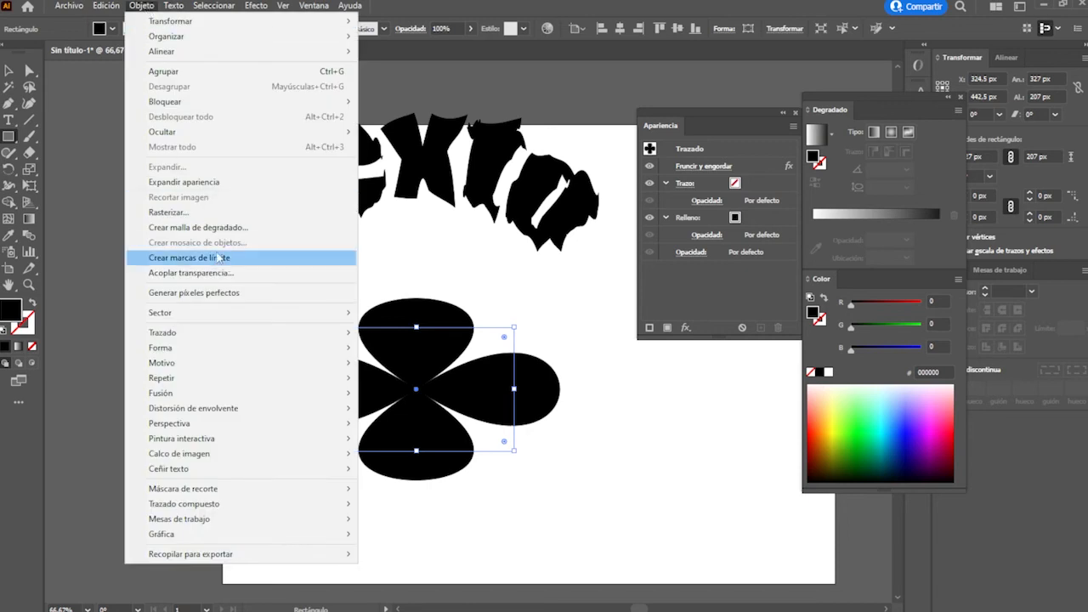
pyautogui.click(170, 212)
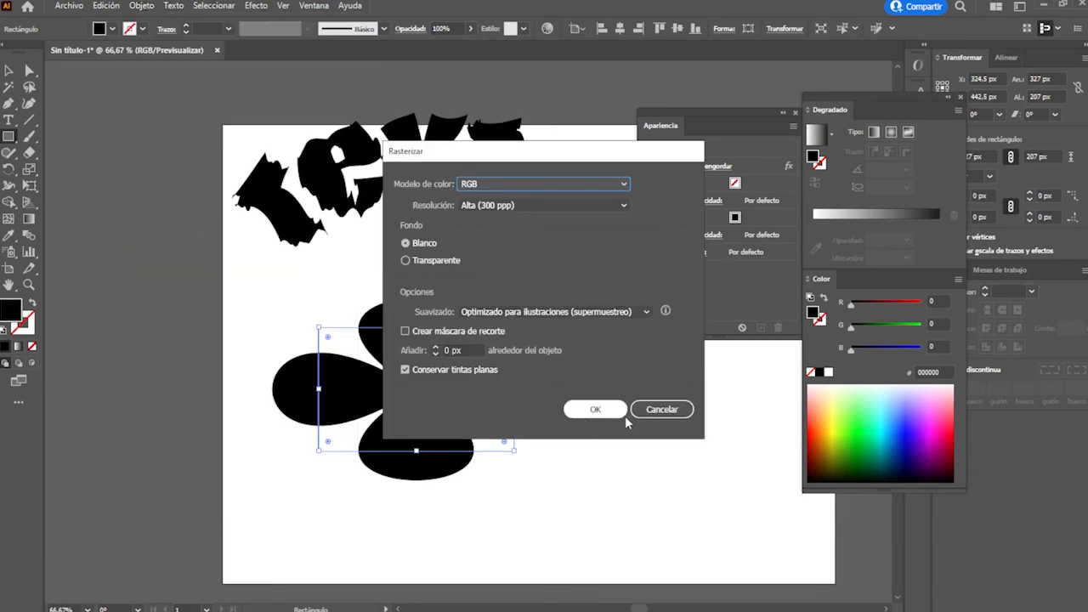
pyautogui.click(662, 409)
pyautogui.click(136, 7)
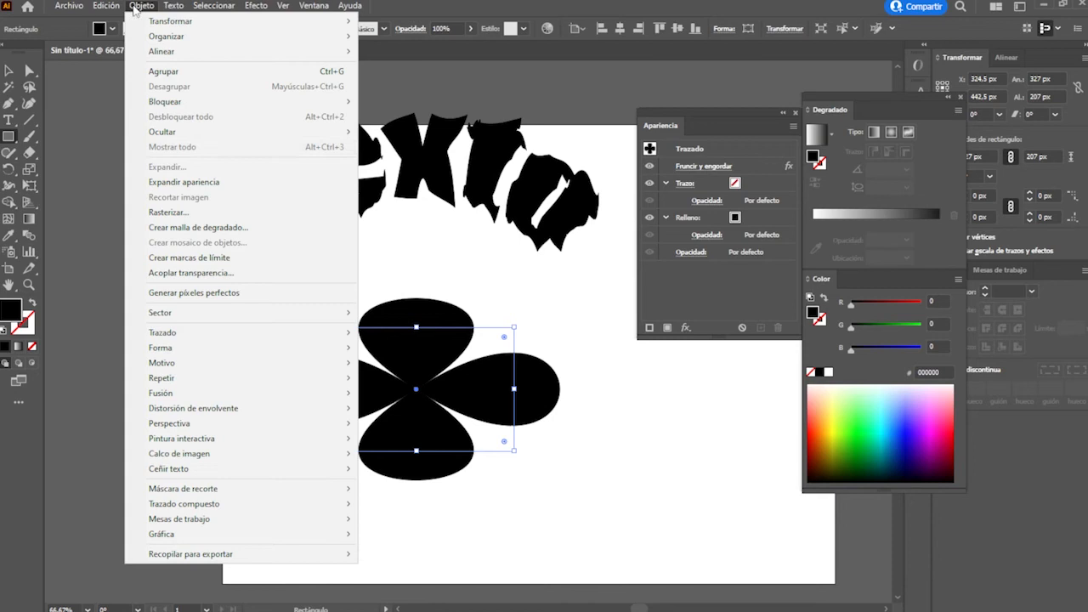
pyautogui.click(184, 182)
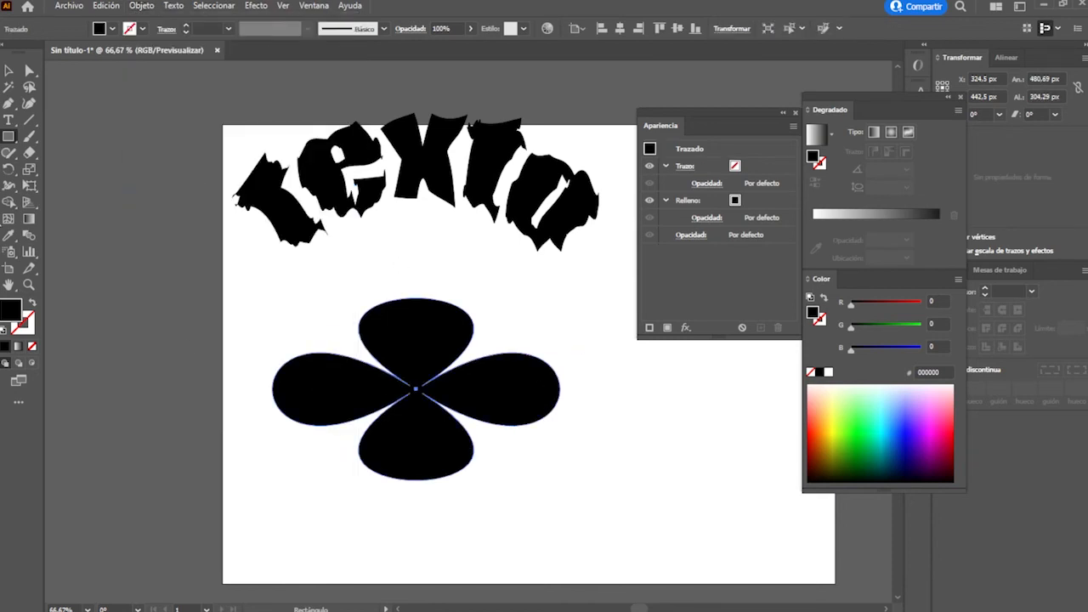
# Draw a circle about 116 px wide over the flower's centre and fill both circle and petals with green #3AD819
pyautogui.moveTo(12, 141); pyautogui.dragTo(59, 167)
pyautogui.moveTo(396, 357); pyautogui.dragTo(428, 397)
pyautogui.press('v')
pyautogui.moveTo(576, 479); pyautogui.dragTo(348, 360)
pyautogui.doubleClick(10, 310)
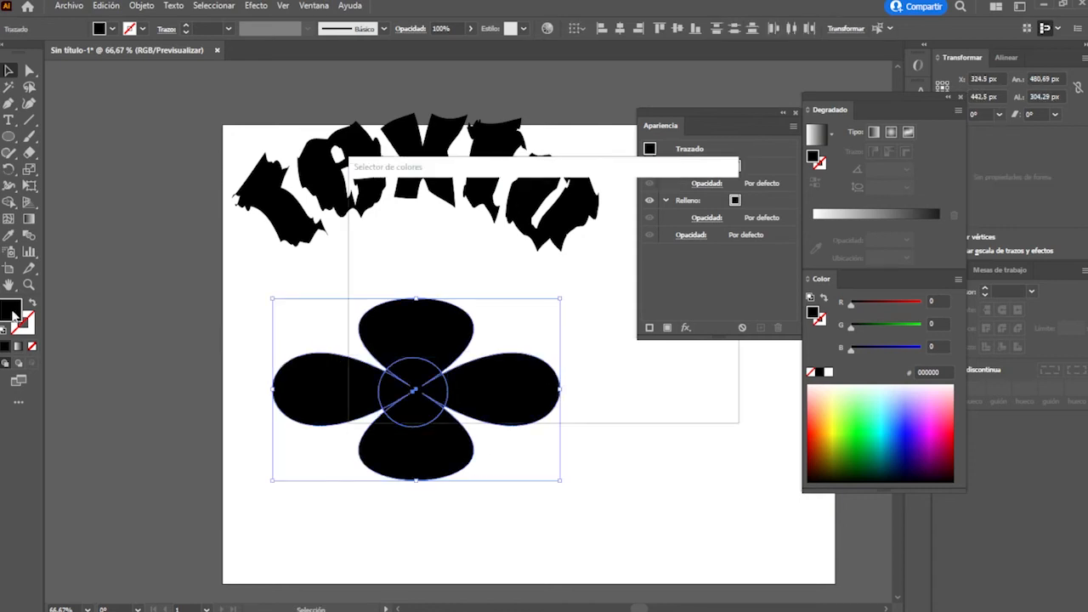
pyautogui.click(513, 232)
pyautogui.click(689, 212)
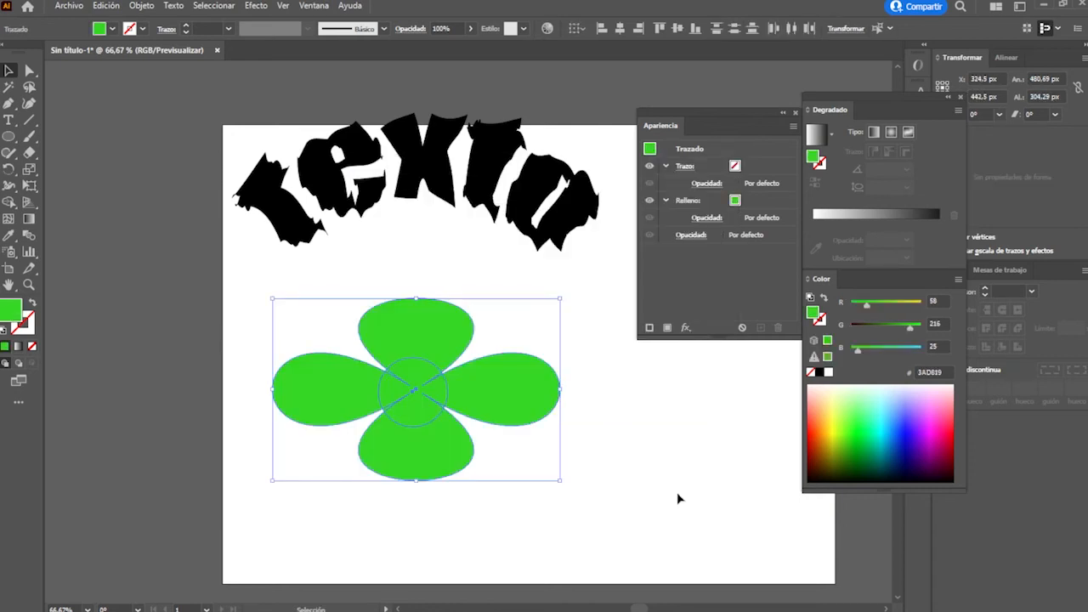
# Recolour only the flower's centre circle with dark green #538D00
pyautogui.click(676, 430)
pyautogui.click(394, 394)
pyautogui.click(848, 414)
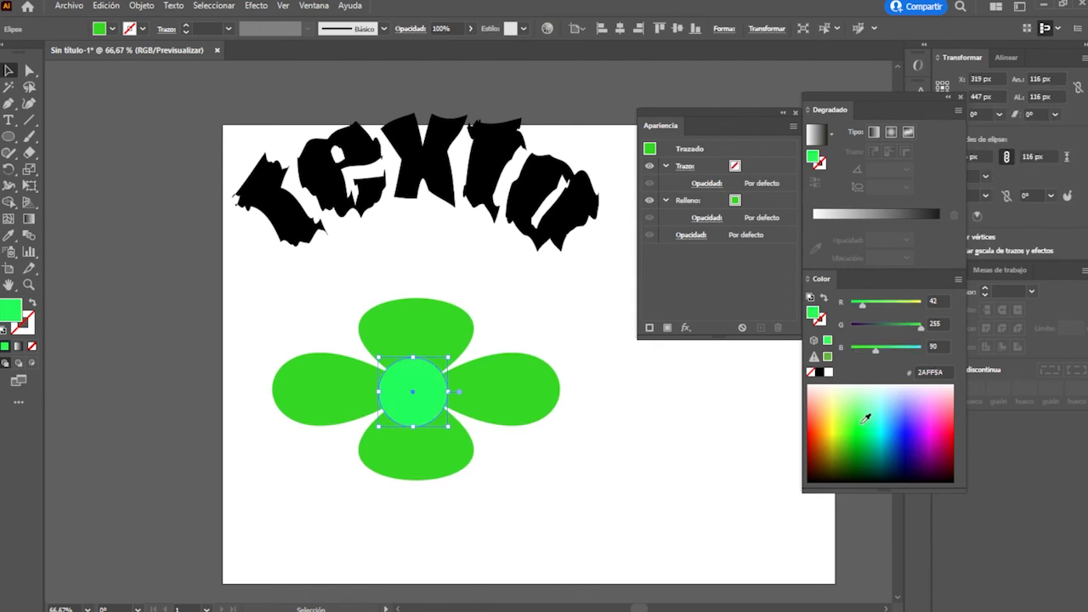
pyautogui.click(846, 445)
pyautogui.click(724, 467)
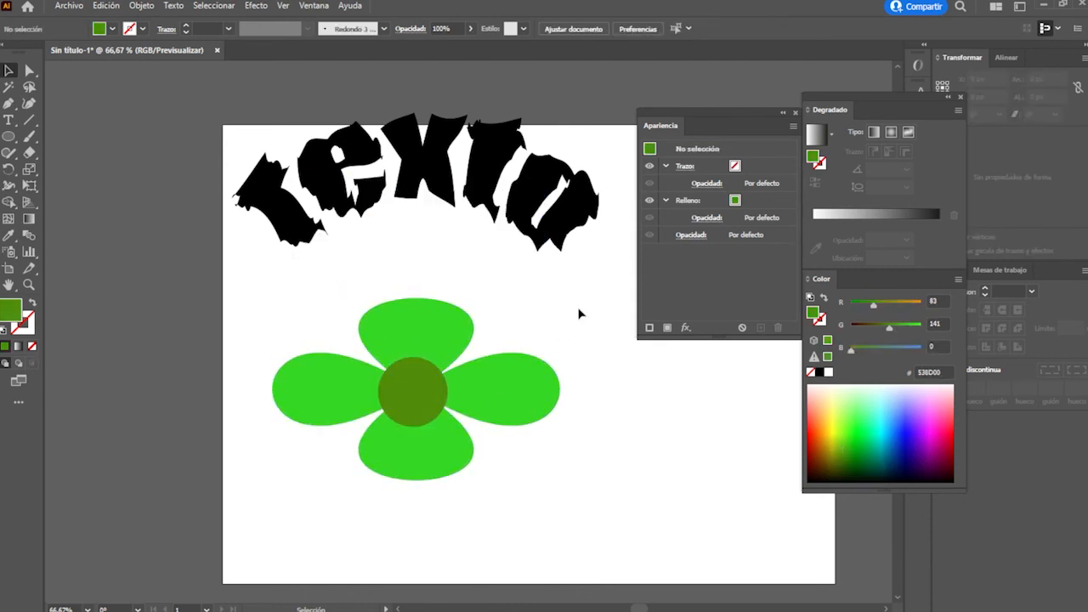
# Undo the flower edits back to the unexpanded rectangle, and remove its Fruncir y engordar effect
pyautogui.press('a')
pyautogui.hotkey('ctrl', 'z')
pyautogui.hotkey('ctrl', 'z')
pyautogui.hotkey('ctrl', 'z')
pyautogui.hotkey('ctrl', 'z')
pyautogui.press('v')
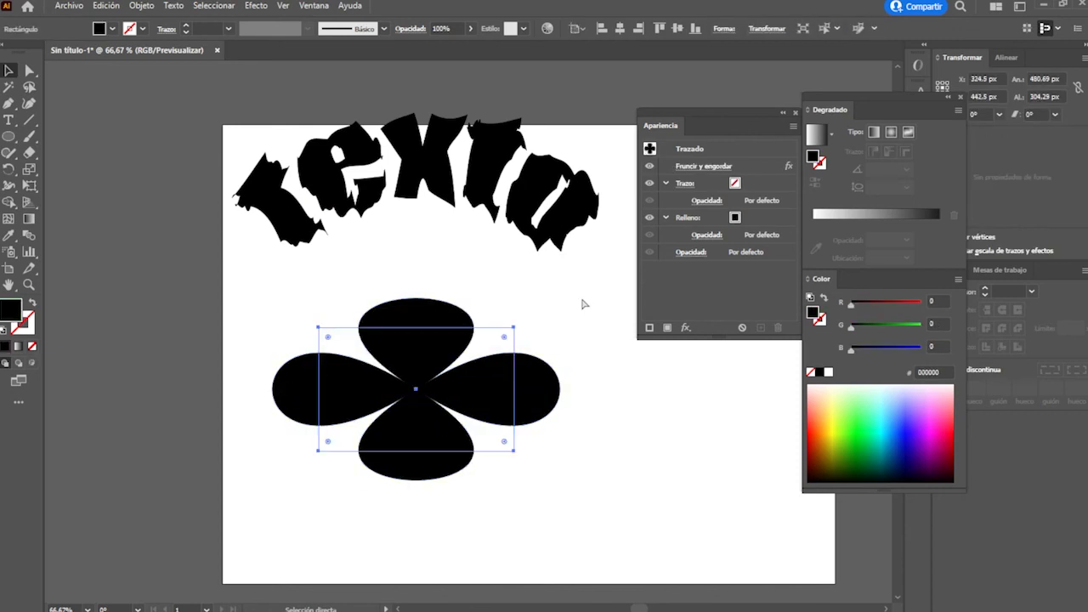
pyautogui.click(756, 171)
pyautogui.click(777, 327)
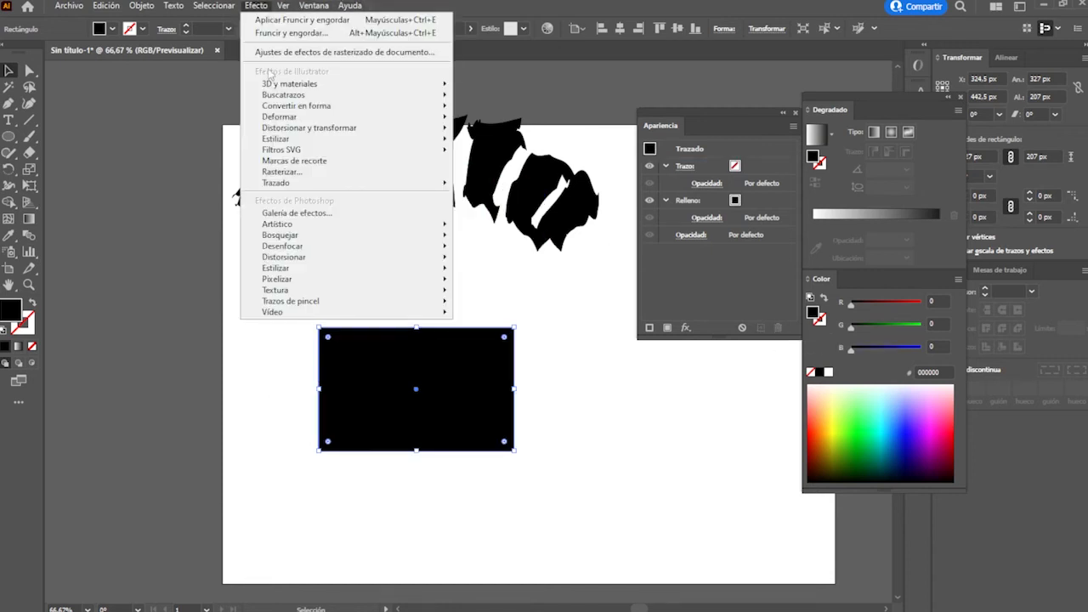
# Apply the Desvanecer stylize effect to the rectangle with a radius of 16 px
pyautogui.moveTo(296, 141)
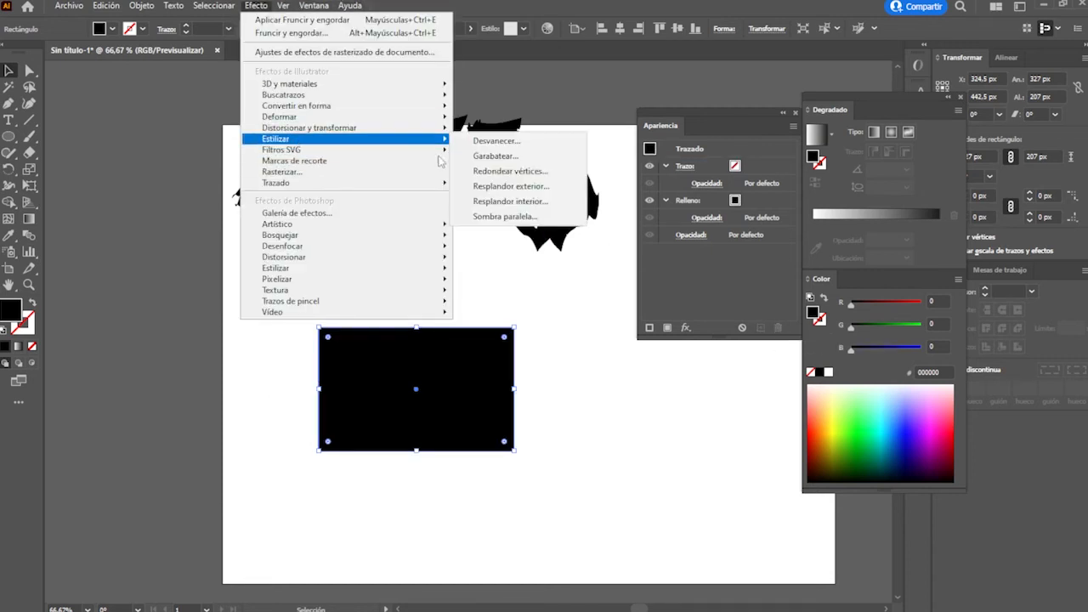
pyautogui.click(500, 142)
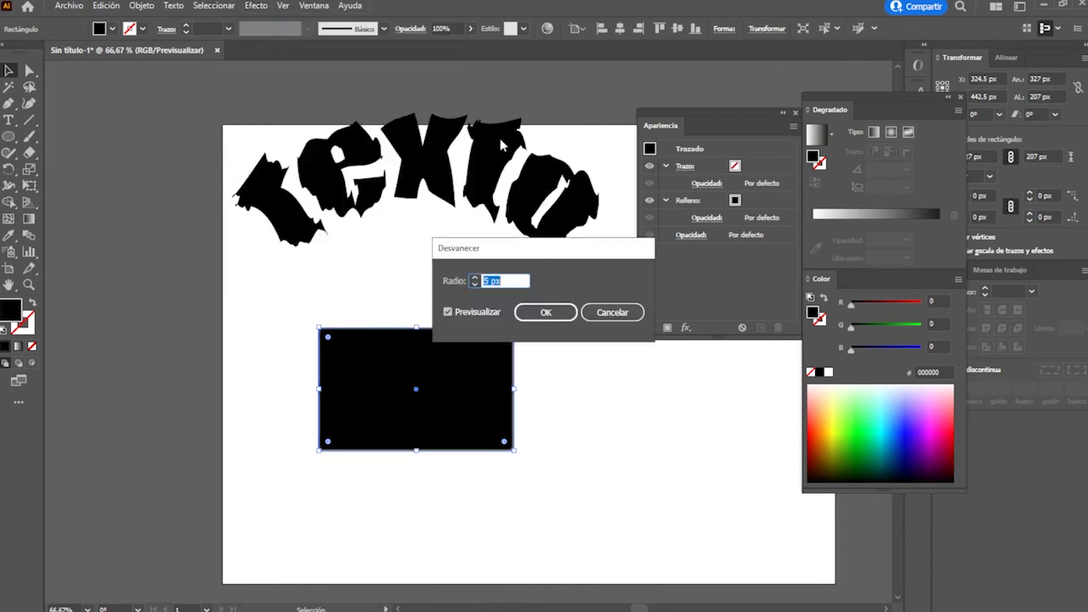
pyautogui.moveTo(532, 256); pyautogui.dragTo(651, 246)
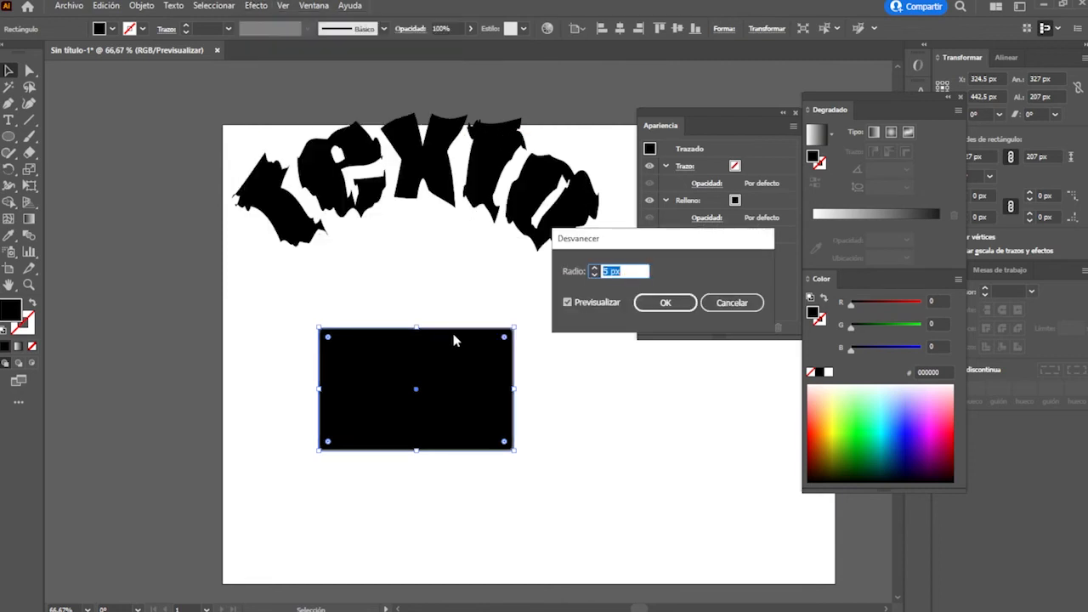
pyautogui.click(594, 269)
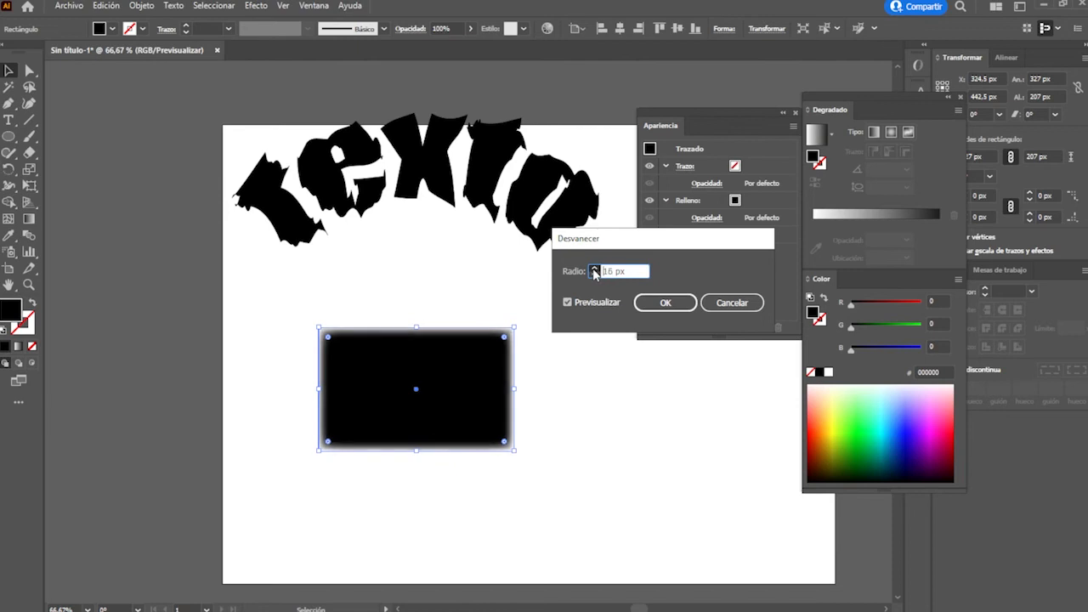
pyautogui.click(666, 303)
# Remove the Deformar: Arco and Ajustar effects from the text's appearance
pyautogui.click(496, 231)
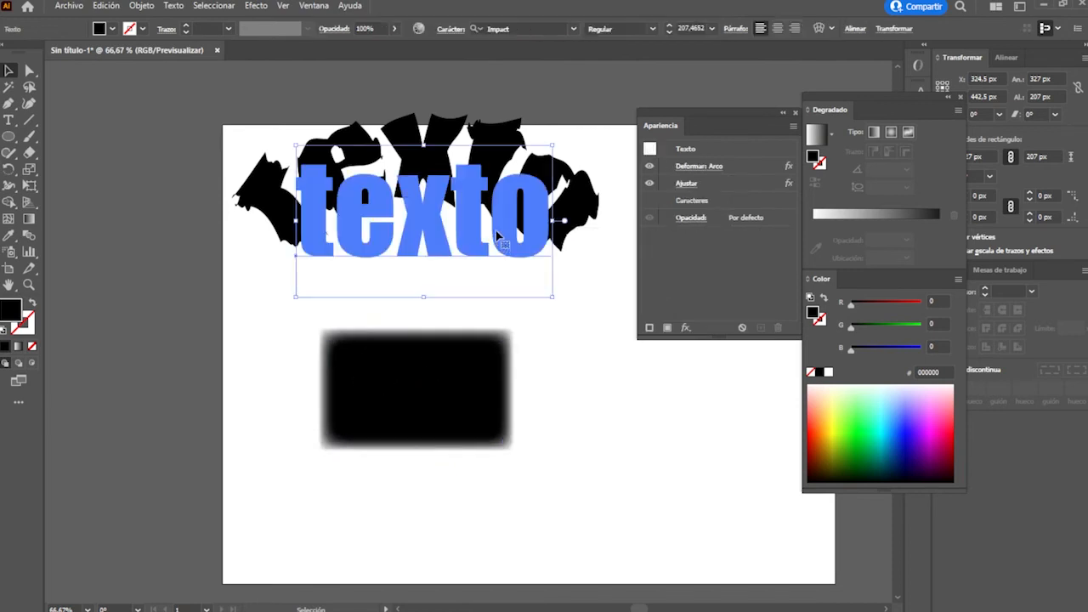
pyautogui.click(734, 167)
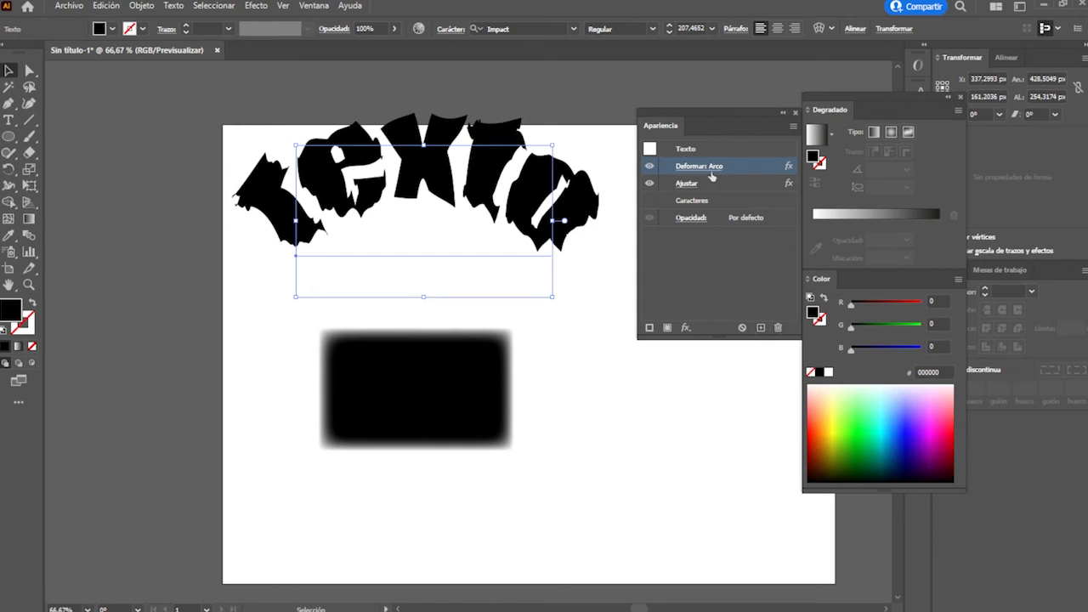
pyautogui.click(777, 327)
pyautogui.click(700, 166)
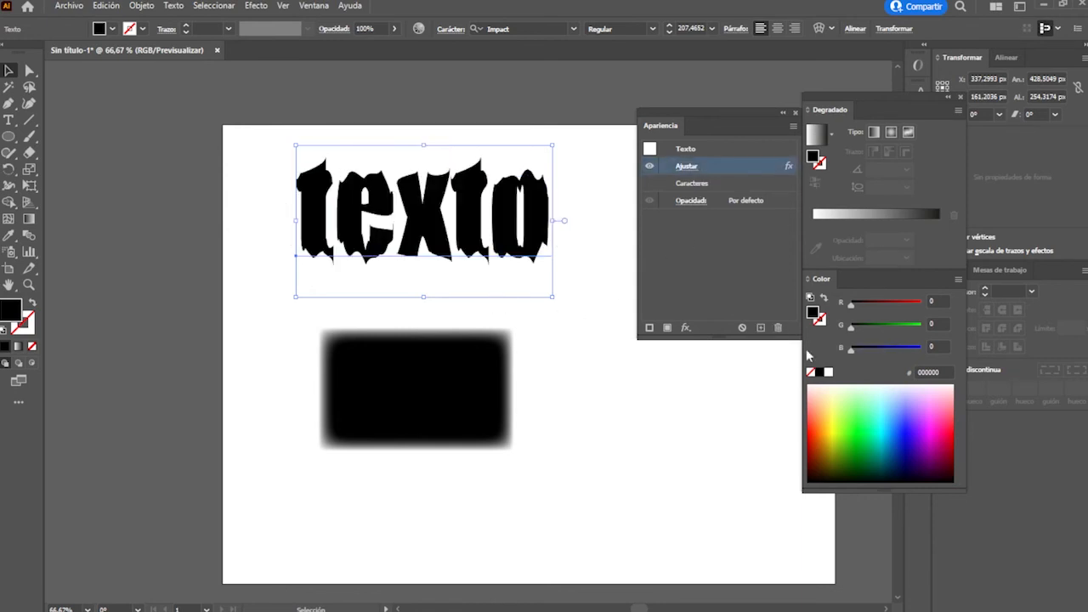
pyautogui.click(778, 328)
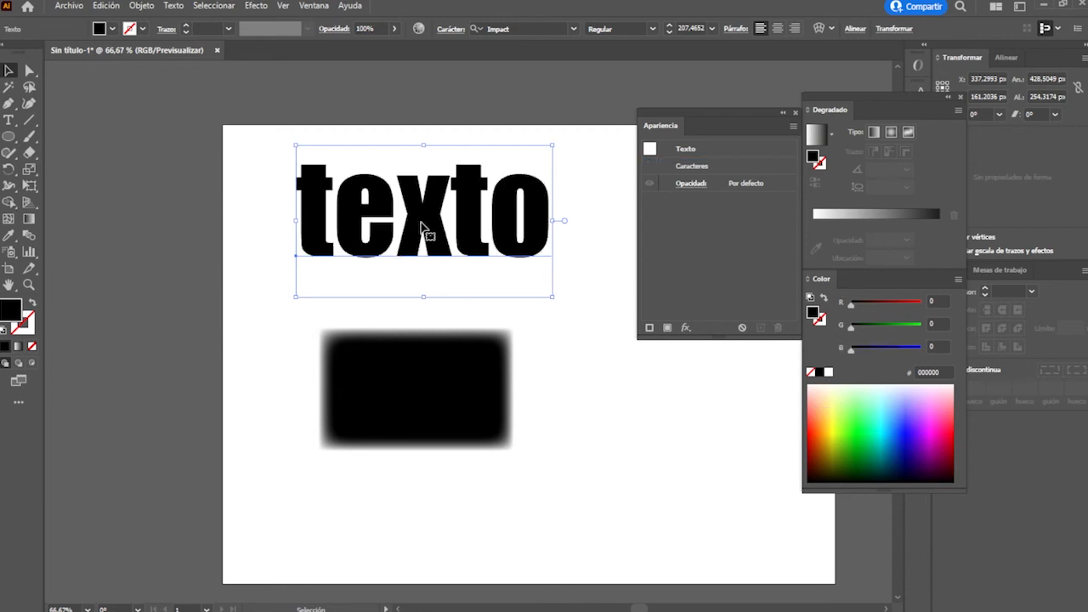
# Apply the Desvanecer stylize effect to the text with a radius of 10 px
pyautogui.click(255, 6)
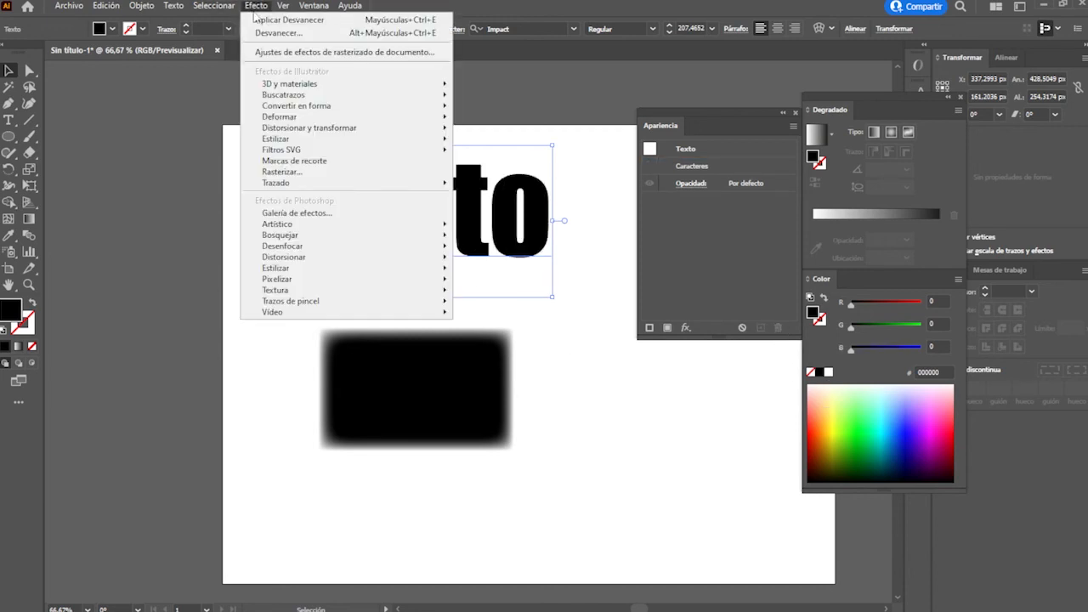
pyautogui.moveTo(286, 143)
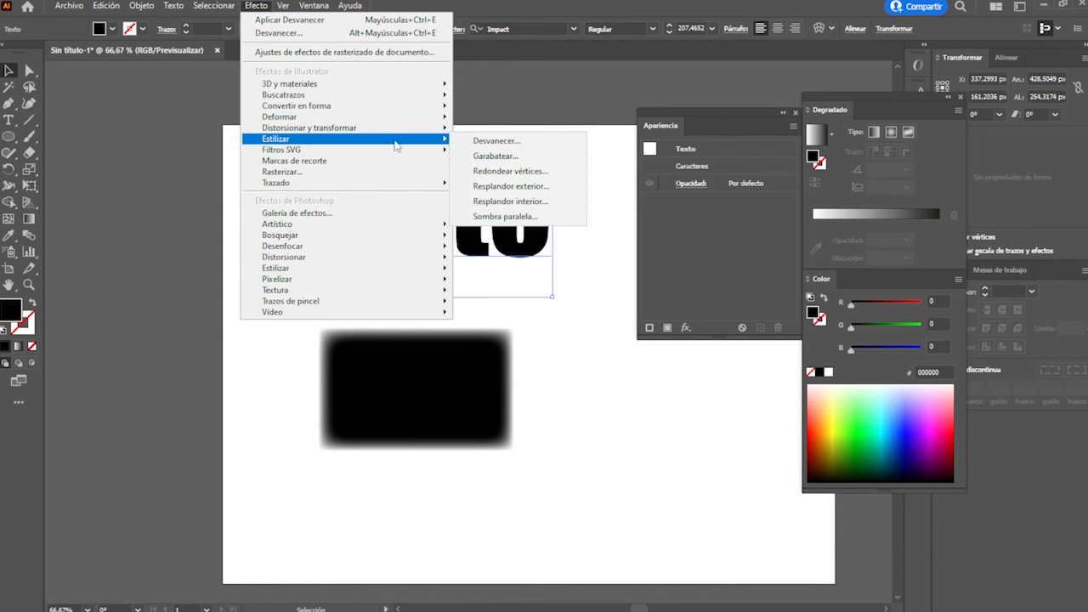
pyautogui.click(497, 141)
pyautogui.click(596, 275)
pyautogui.click(593, 269)
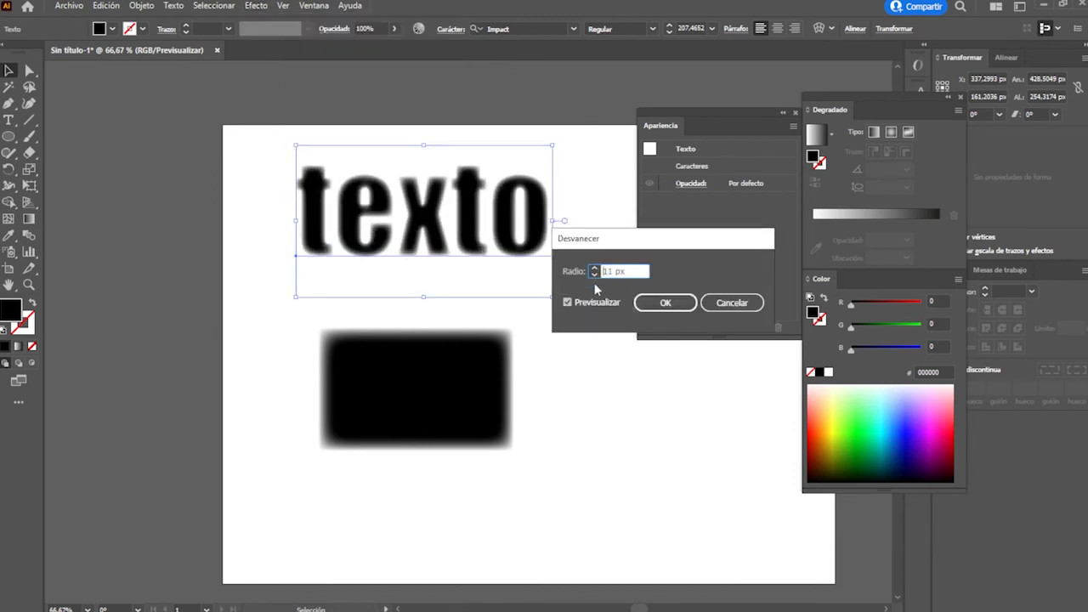
pyautogui.click(595, 274)
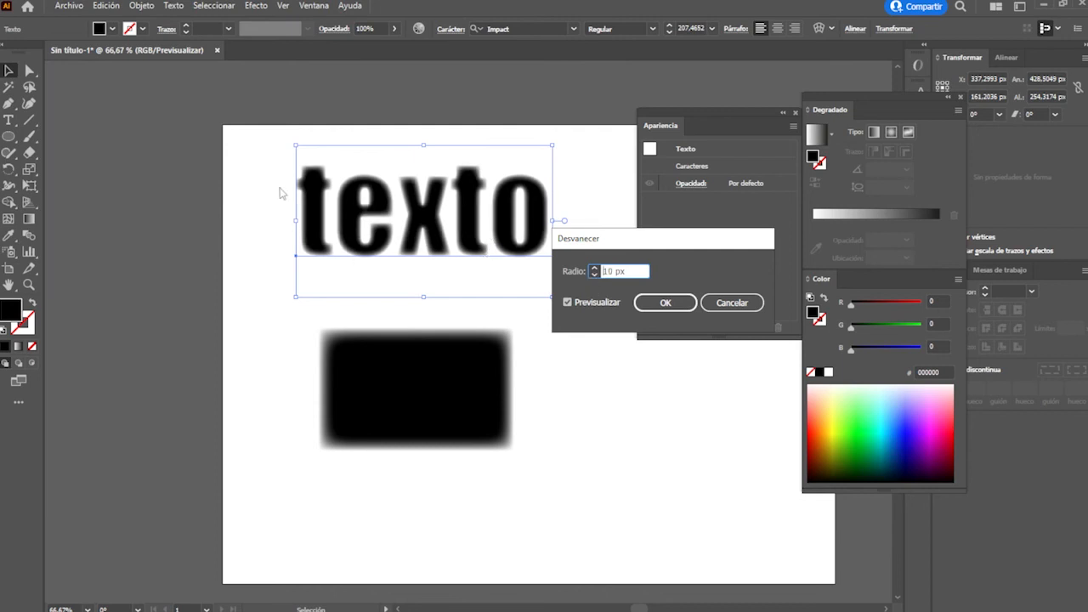
pyautogui.click(665, 302)
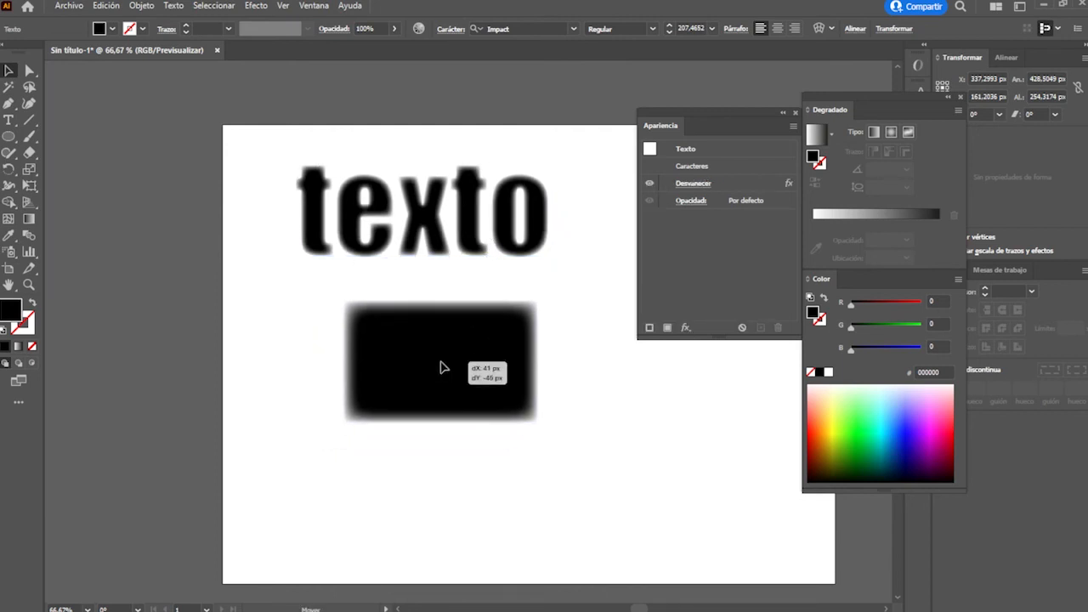
# Move the blurred rectangle closer beneath the text and fill it with green #007F1C
pyautogui.click(447, 366)
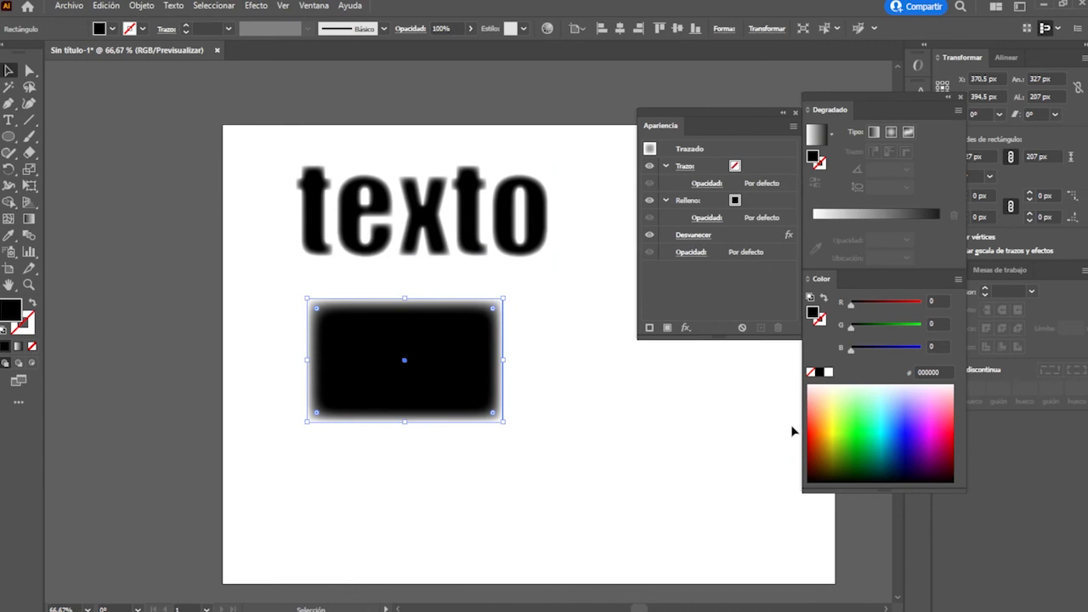
pyautogui.click(860, 419)
pyautogui.click(866, 452)
# Select the text and remove its Desvanecer effect
pyautogui.click(214, 6)
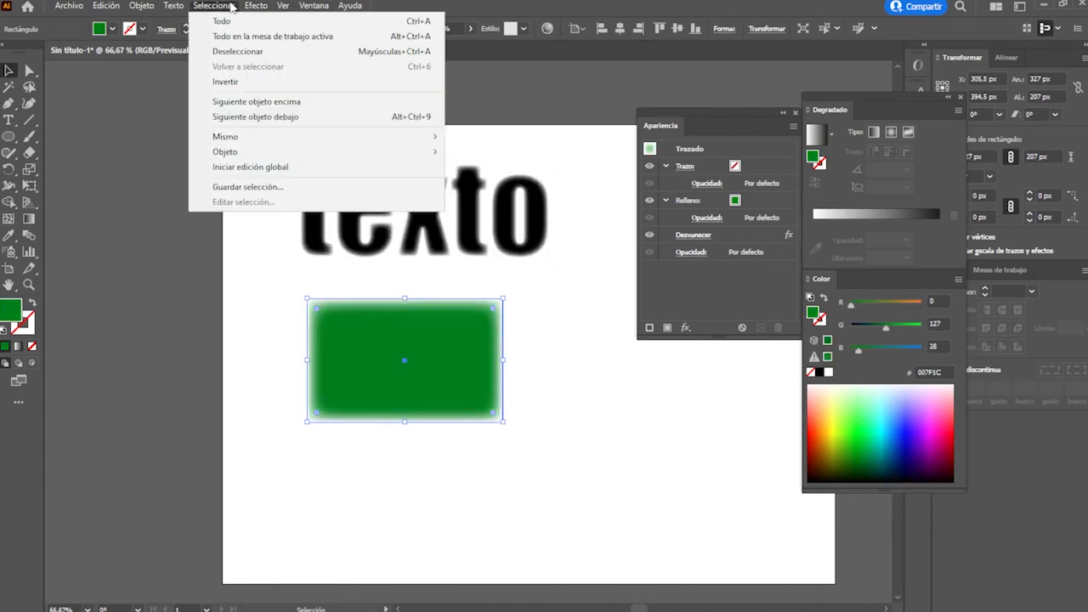
pyautogui.click(477, 239)
pyautogui.click(259, 5)
pyautogui.click(758, 184)
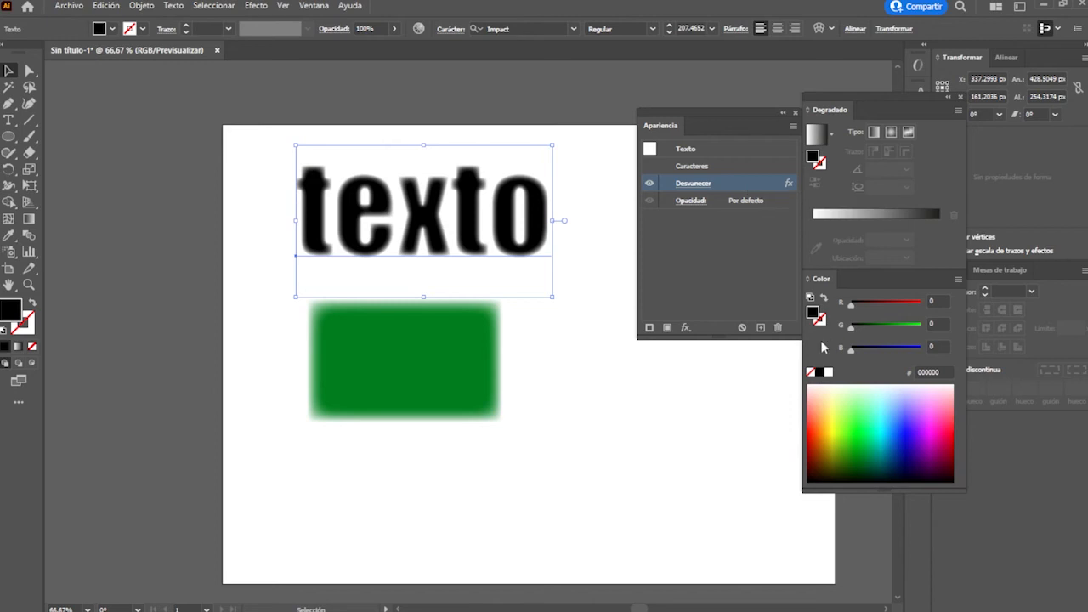
pyautogui.click(778, 328)
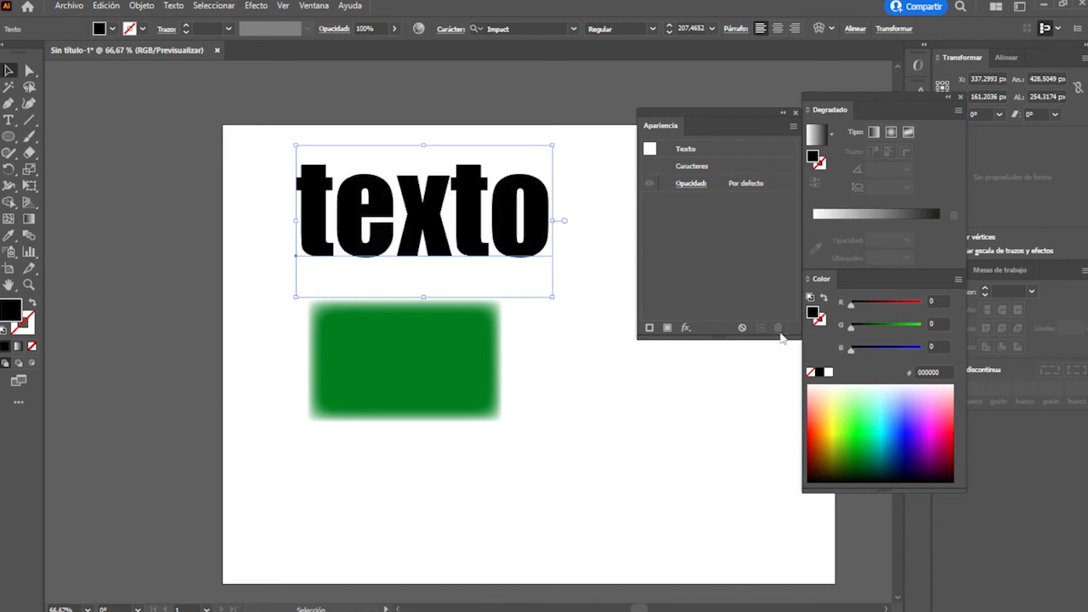
# Apply the Resplandor exterior effect to the text in Trama mode with red #F70606, 83% opacity and 10 px blur
pyautogui.click(255, 6)
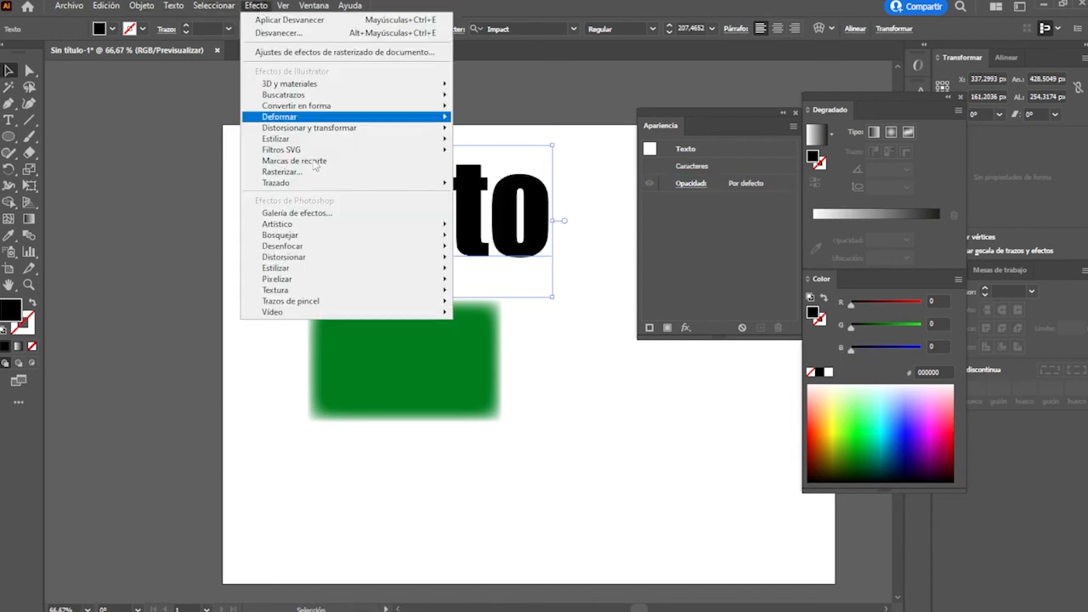
pyautogui.moveTo(308, 143)
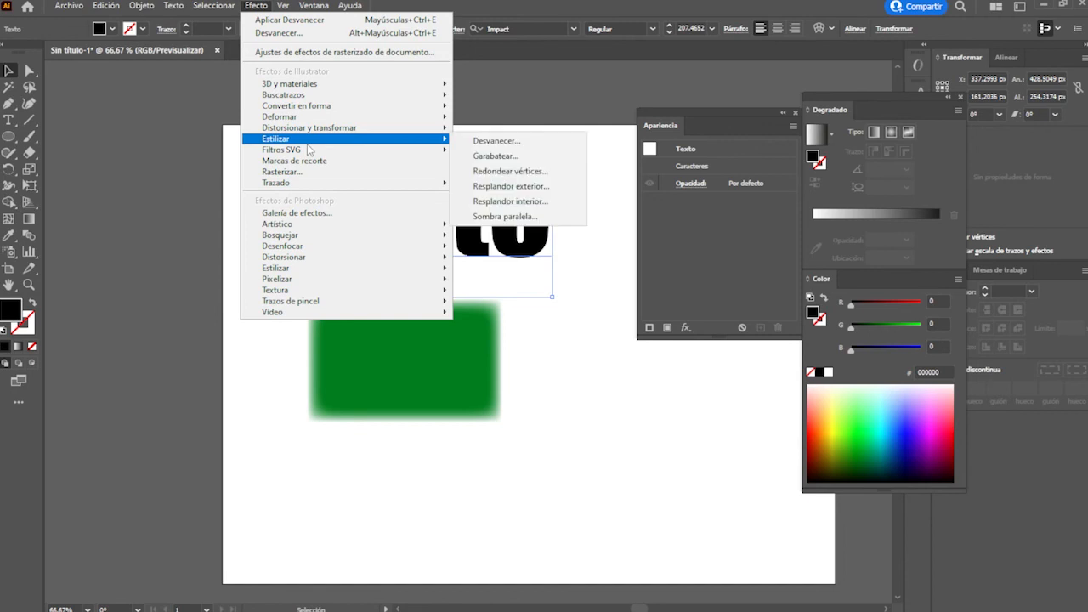
pyautogui.click(557, 196)
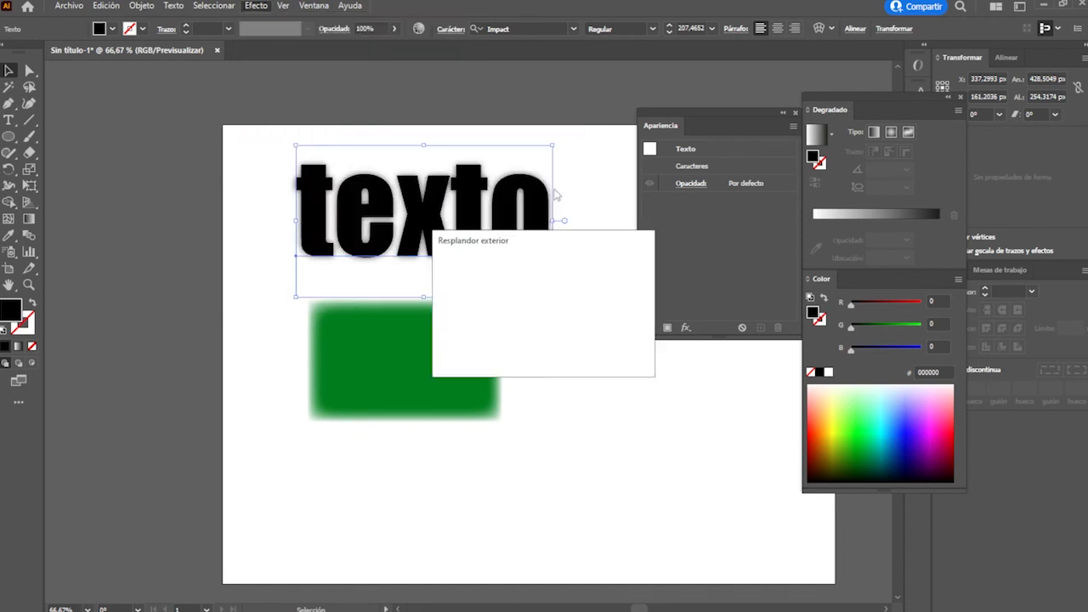
pyautogui.moveTo(526, 248); pyautogui.dragTo(649, 222)
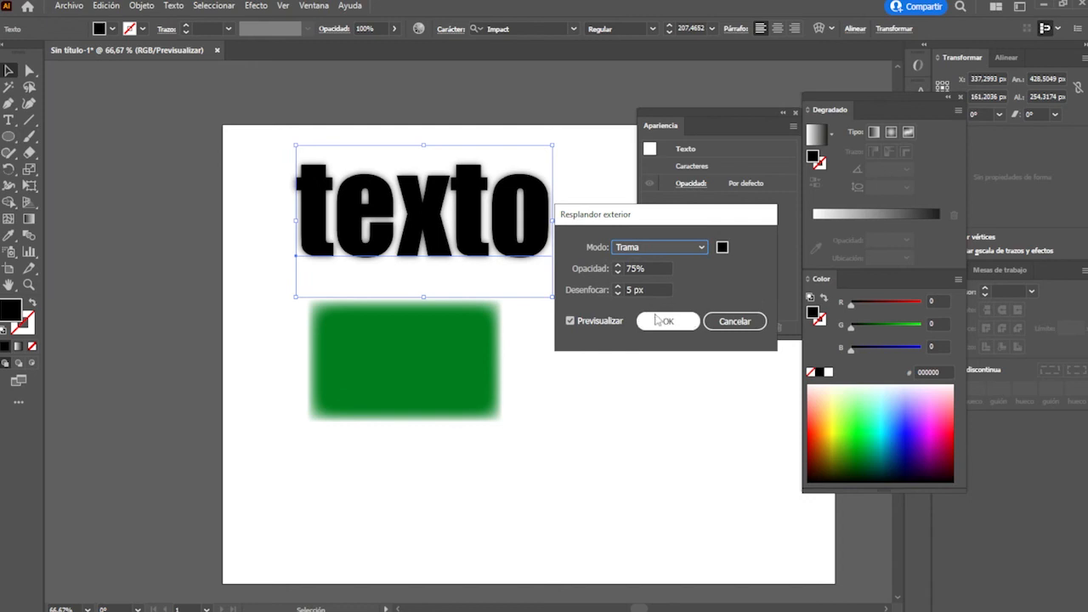
pyautogui.click(618, 267)
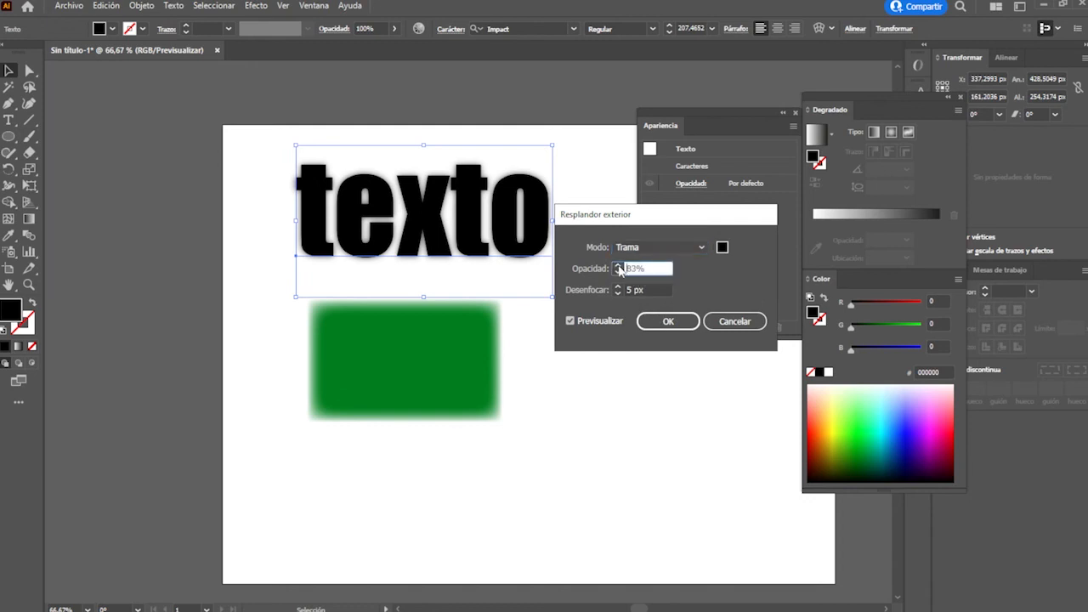
pyautogui.click(619, 288)
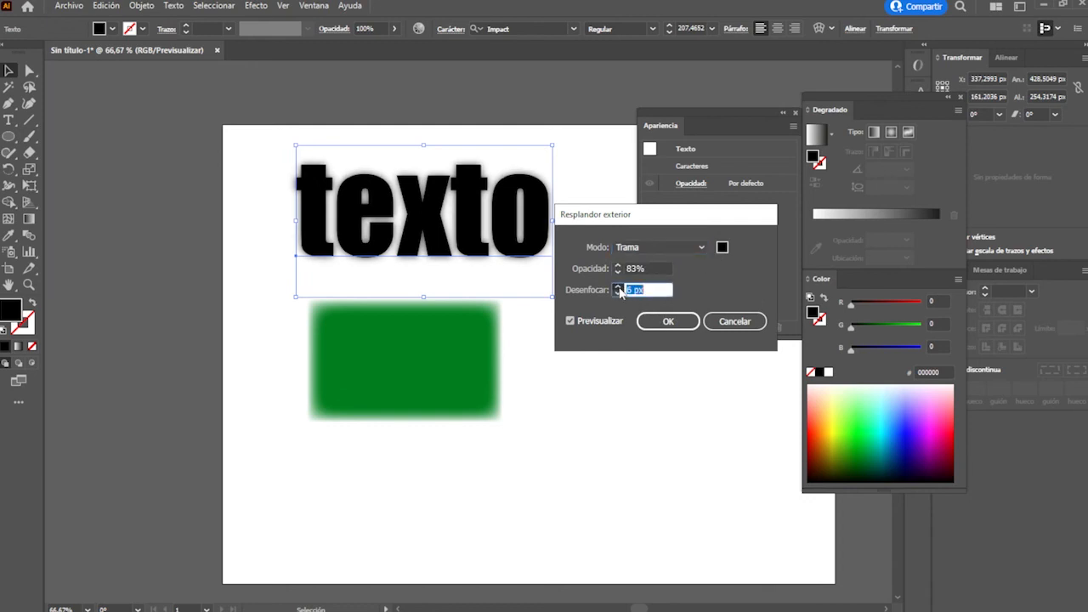
pyautogui.click(722, 248)
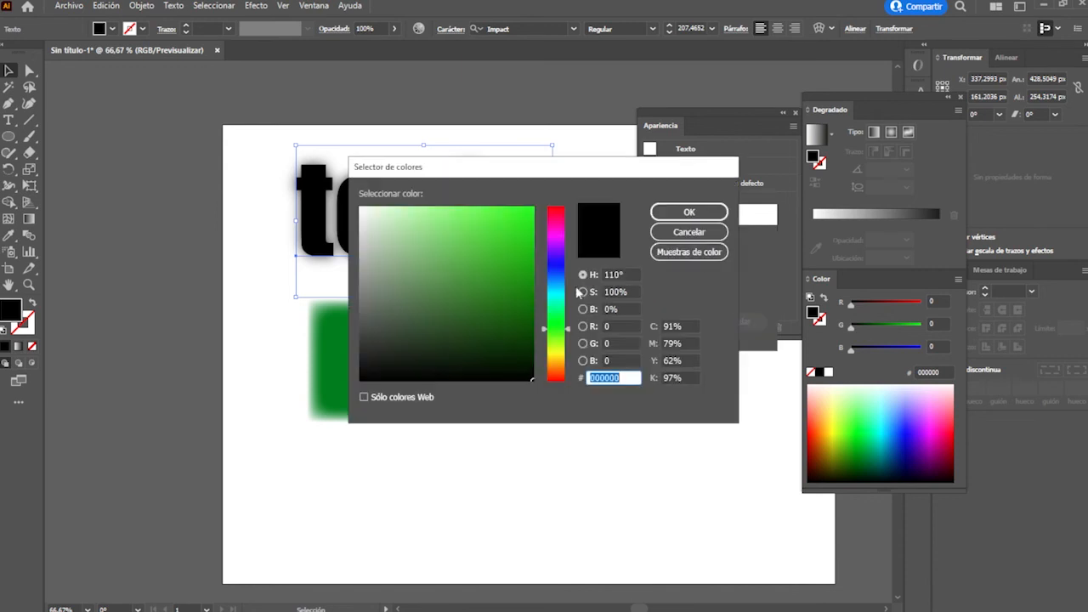
pyautogui.moveTo(553, 225); pyautogui.dragTo(559, 205)
pyautogui.click(530, 212)
pyautogui.click(690, 214)
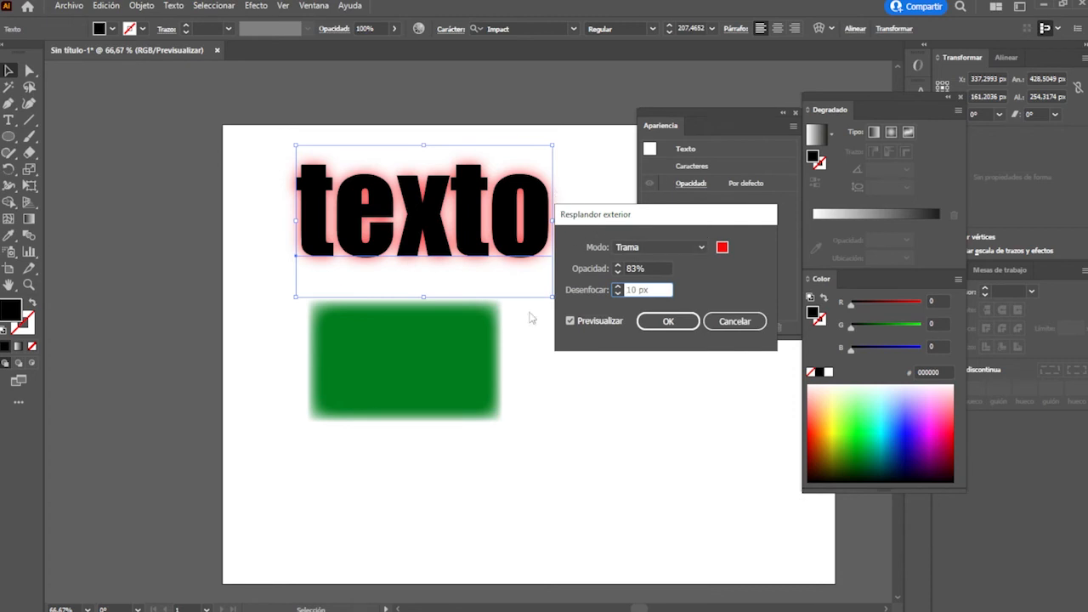
pyautogui.click(684, 322)
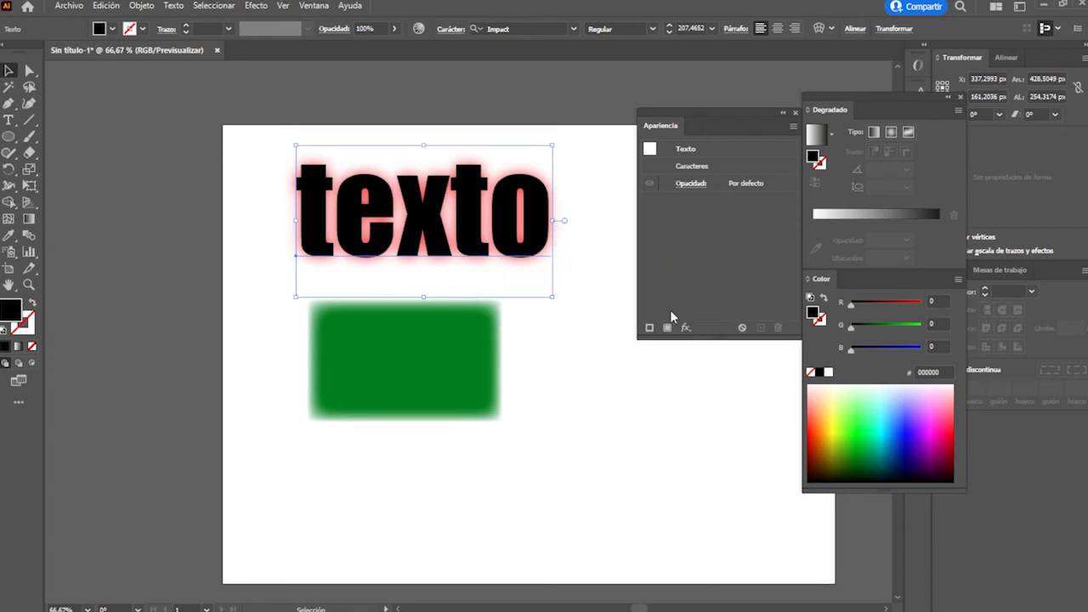
# Add a second Resplandor exterior effect to the text in Multiplicar mode with light blue #08ABF4
pyautogui.click(256, 6)
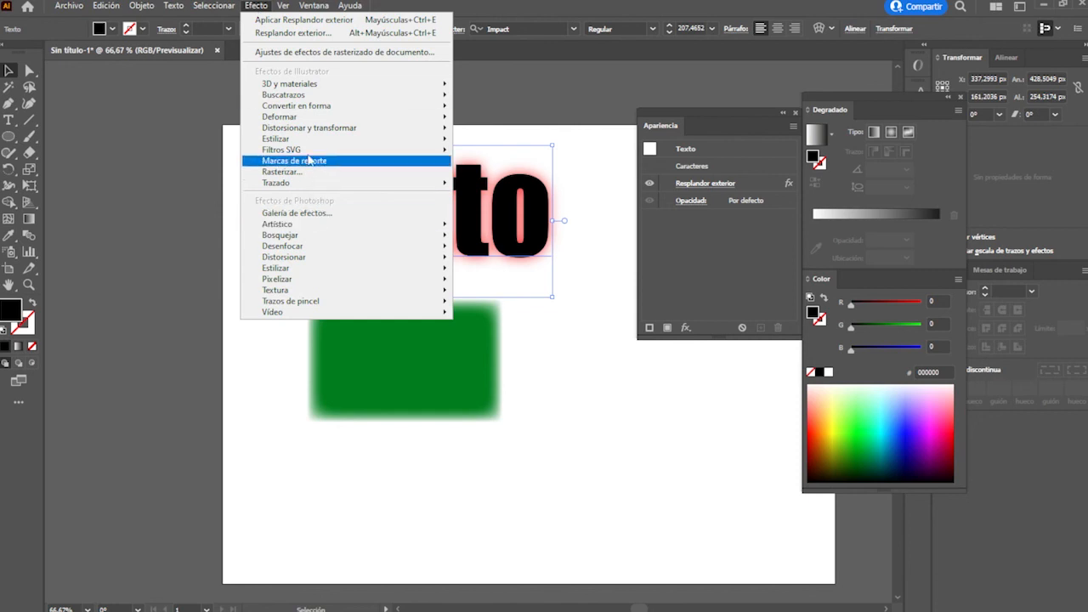
pyautogui.moveTo(304, 141)
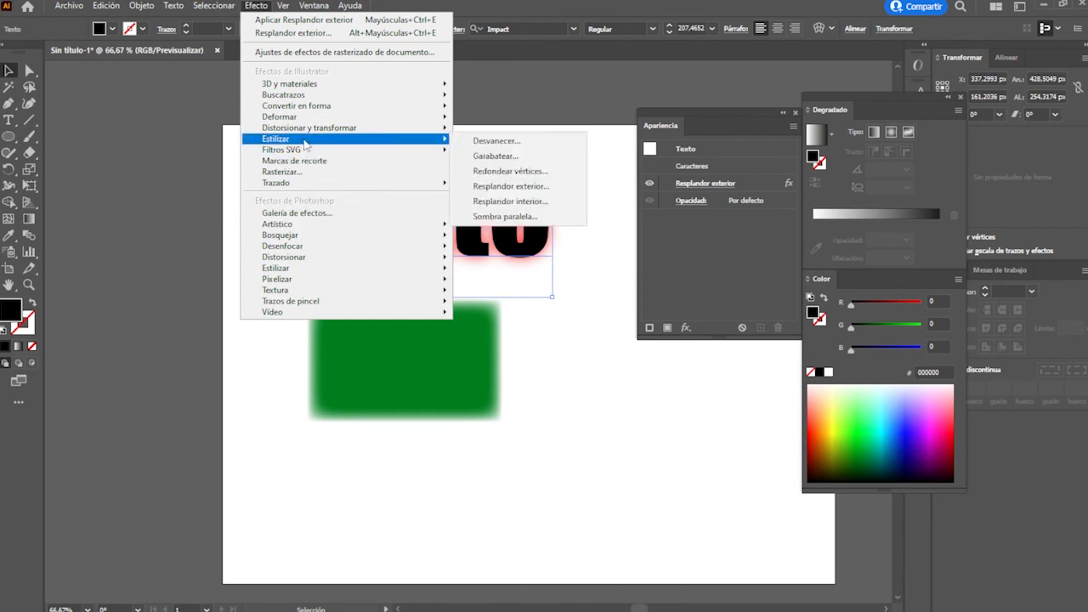
pyautogui.click(554, 187)
pyautogui.click(589, 336)
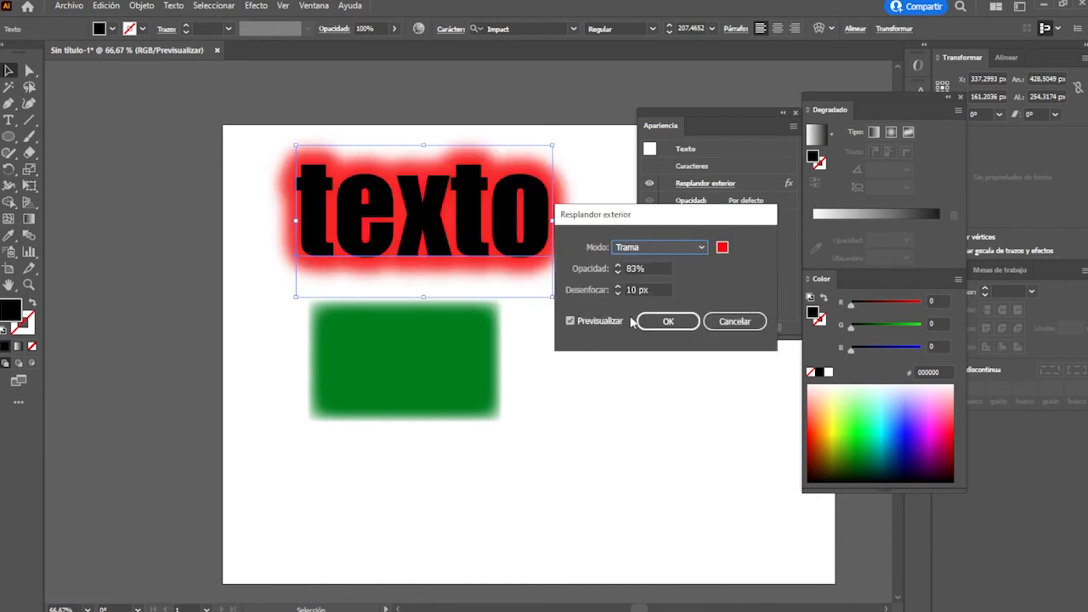
pyautogui.click(623, 250)
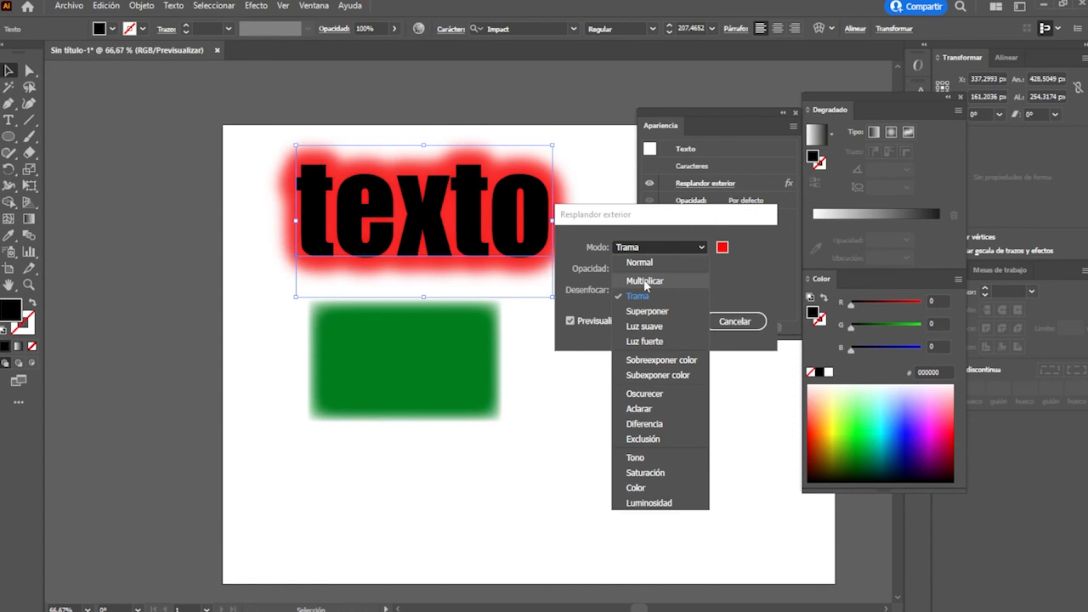
pyautogui.click(646, 283)
pyautogui.click(722, 248)
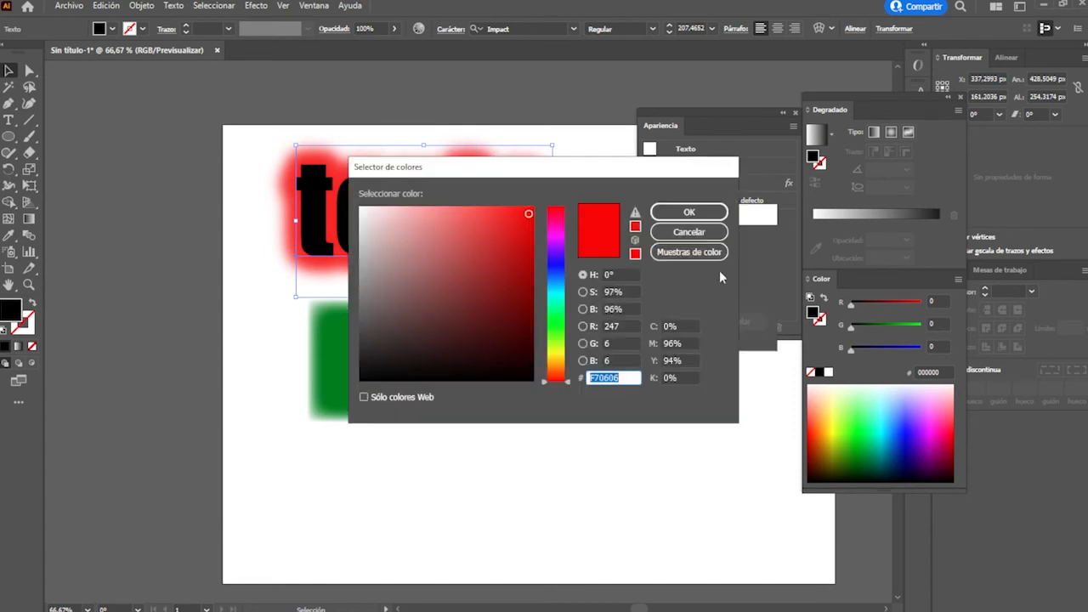
pyautogui.click(559, 289)
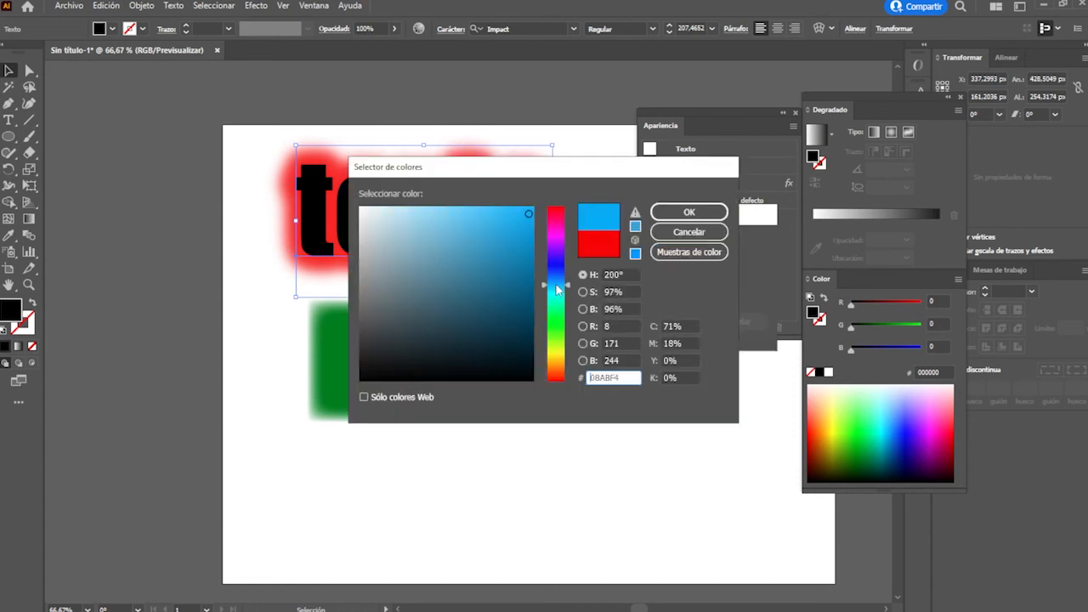
pyautogui.click(689, 214)
pyautogui.click(686, 324)
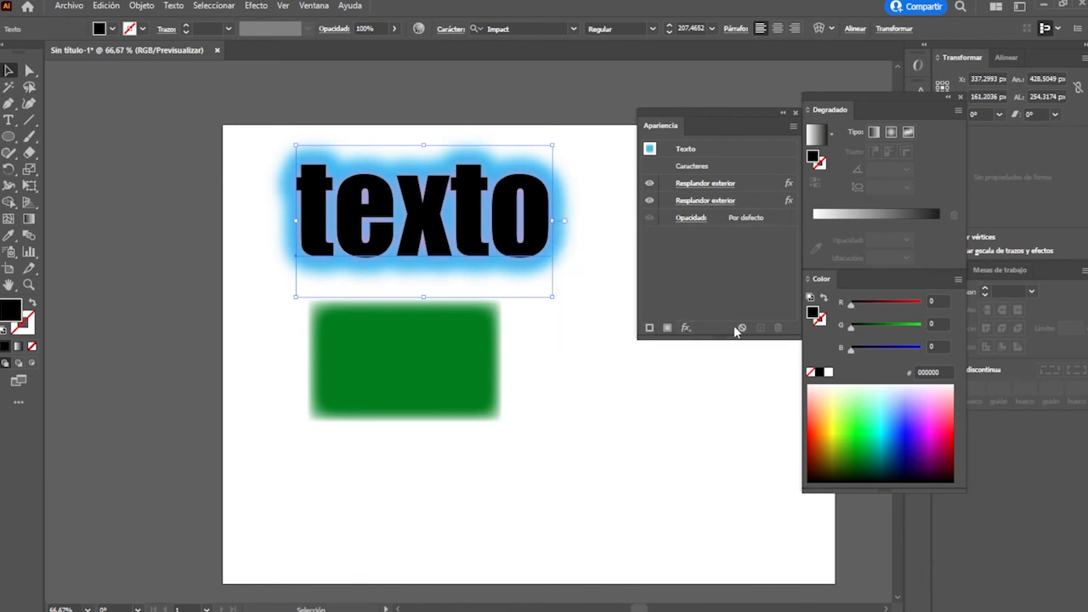
# Remove the second Resplandor exterior effect from the text, keeping the red glow
pyautogui.click(751, 204)
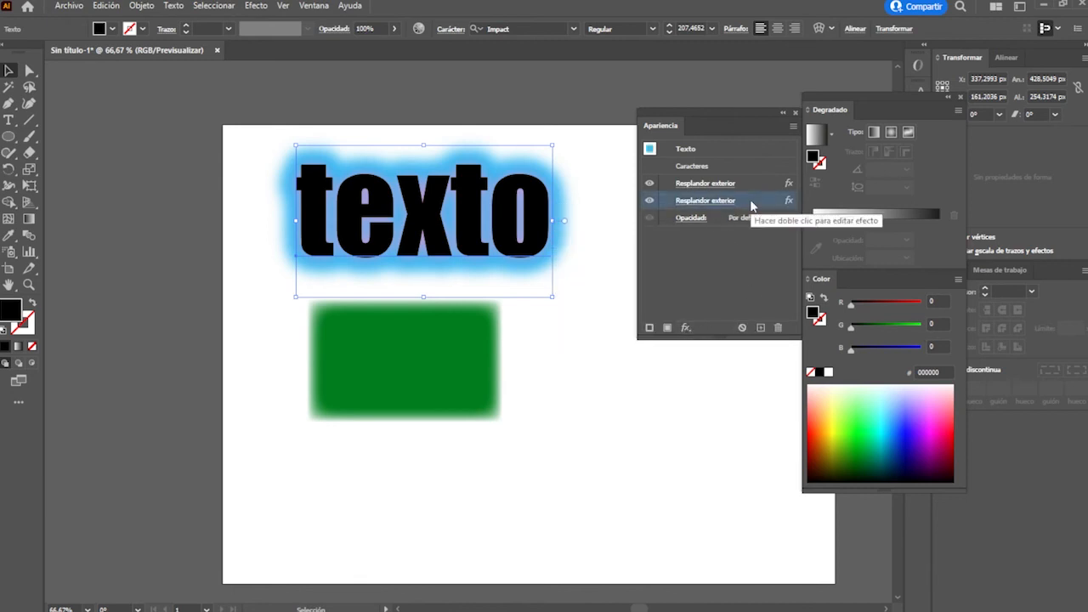
pyautogui.click(777, 327)
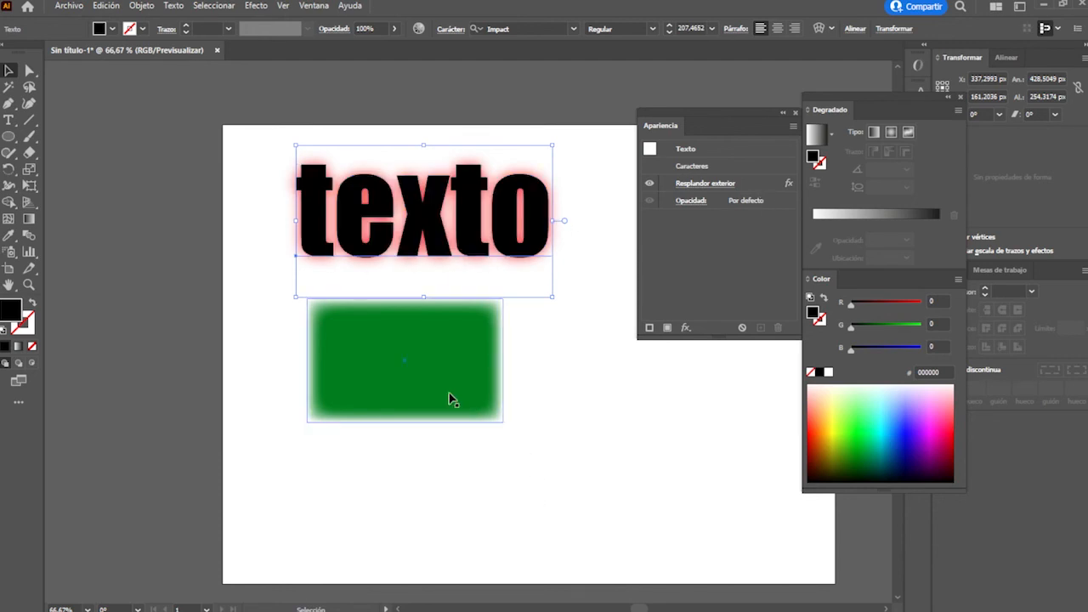
# Apply the AI_Estático SVG filter to the green rectangle and move it mostly off the artboard's left side
pyautogui.click(425, 384)
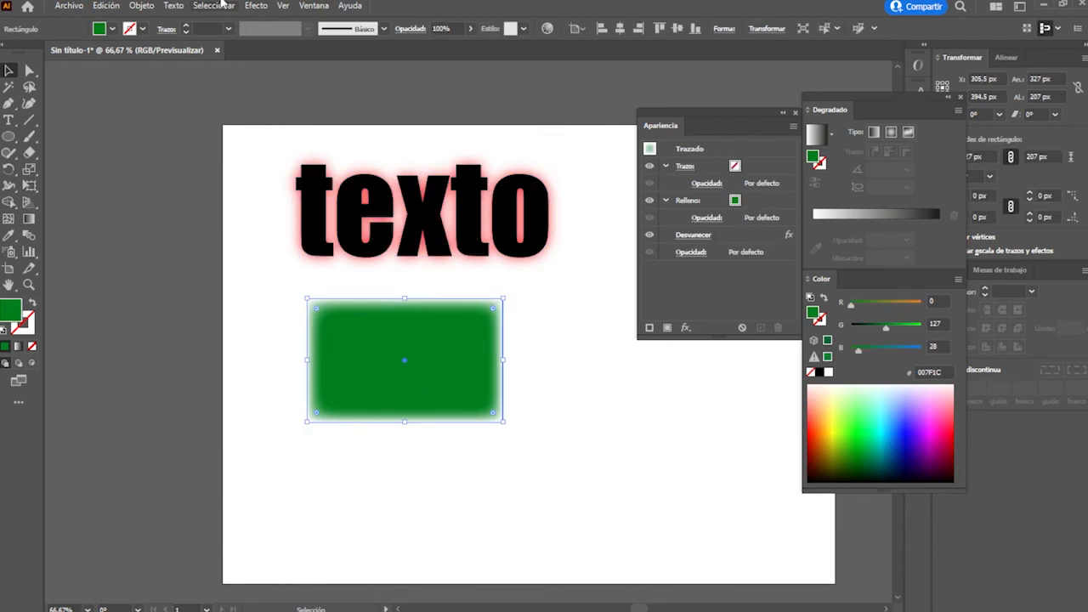
pyautogui.click(253, 7)
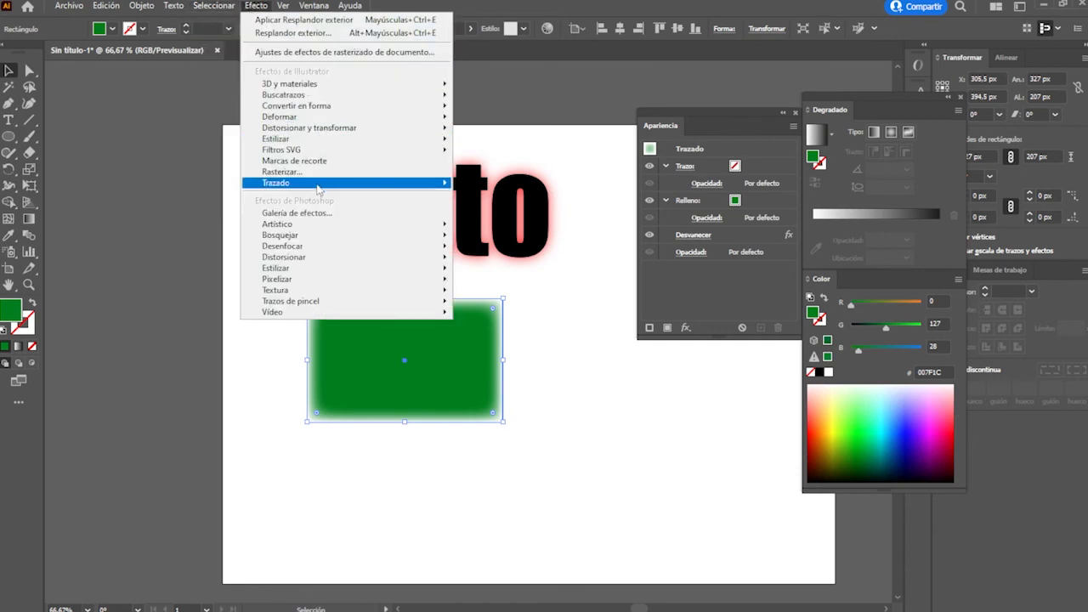
pyautogui.moveTo(314, 150)
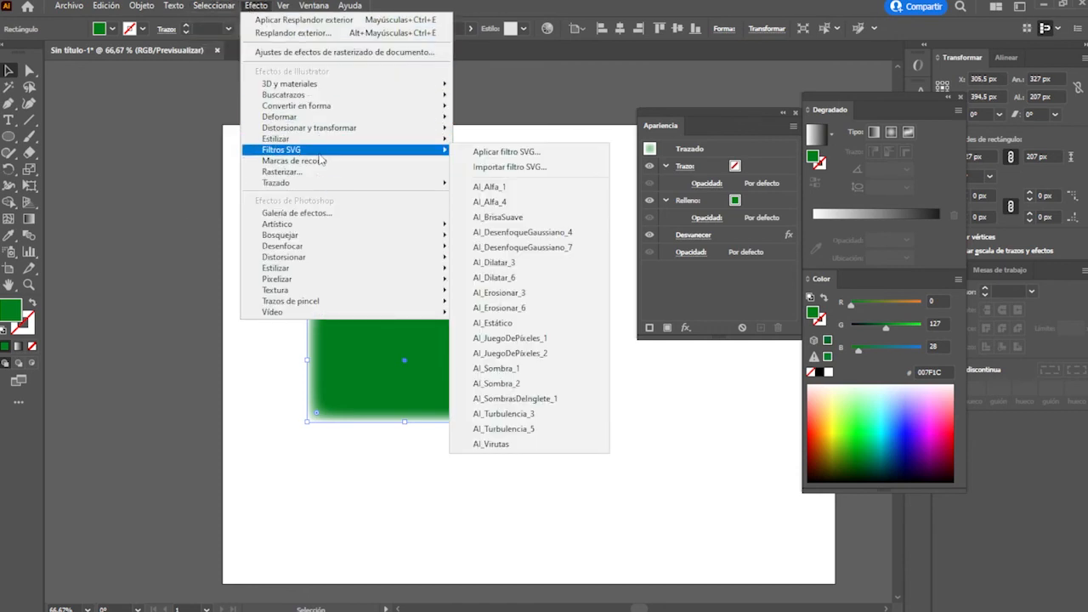
pyautogui.click(528, 324)
pyautogui.moveTo(409, 370); pyautogui.dragTo(157, 260)
# Remove the AI_Estático SVG filter from the rectangle's appearance
pyautogui.click(765, 252)
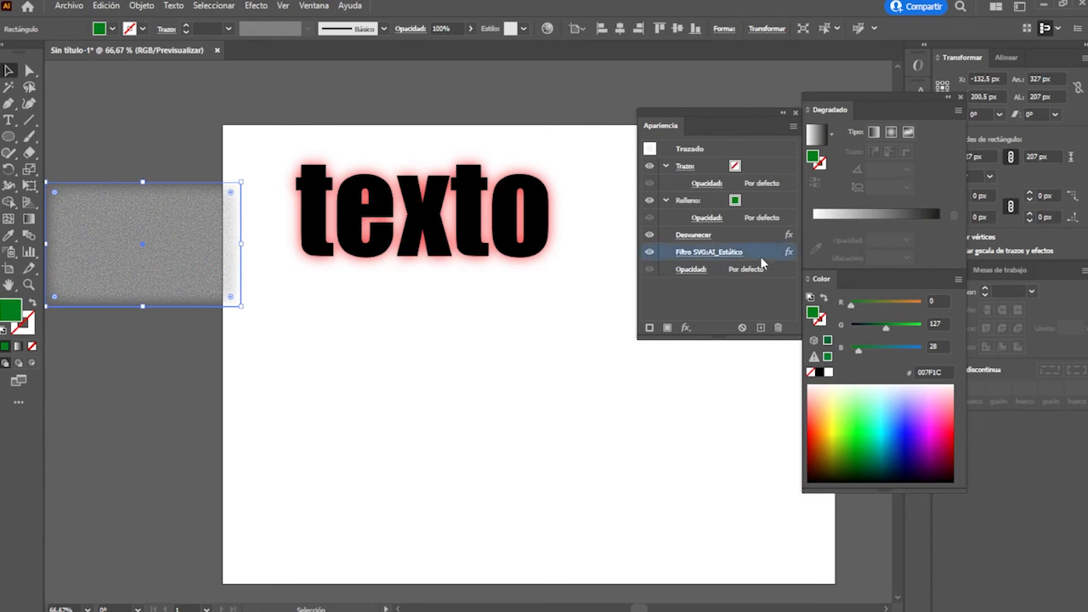
pyautogui.click(780, 329)
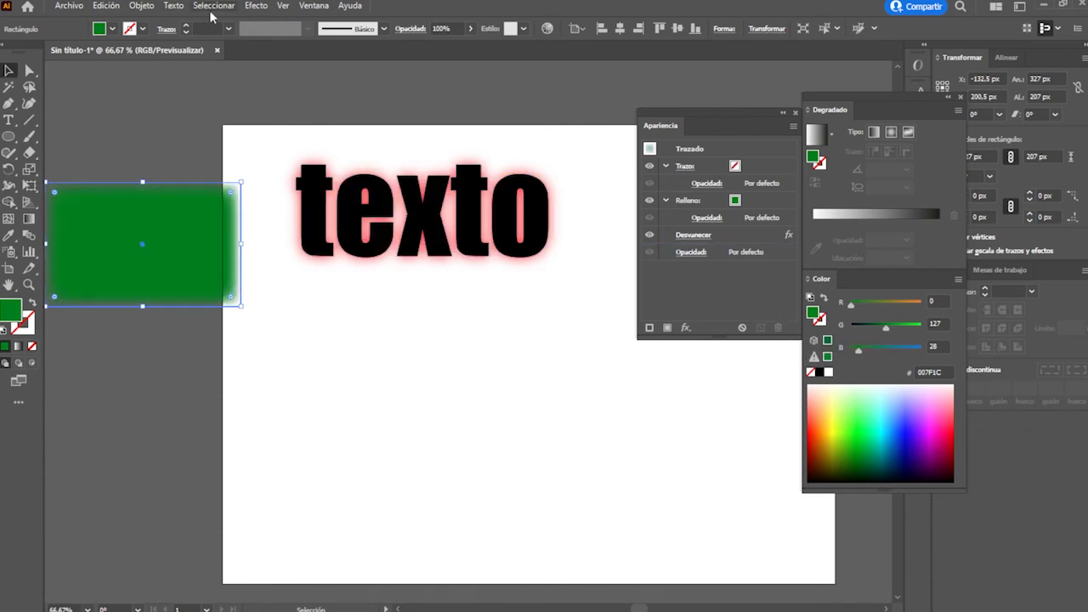
# Apply the AI_SombrasDeInglete_1 SVG filter to the rectangle and move it to about X -46.5 px, Y 338.5 px
pyautogui.click(245, 7)
pyautogui.moveTo(335, 151)
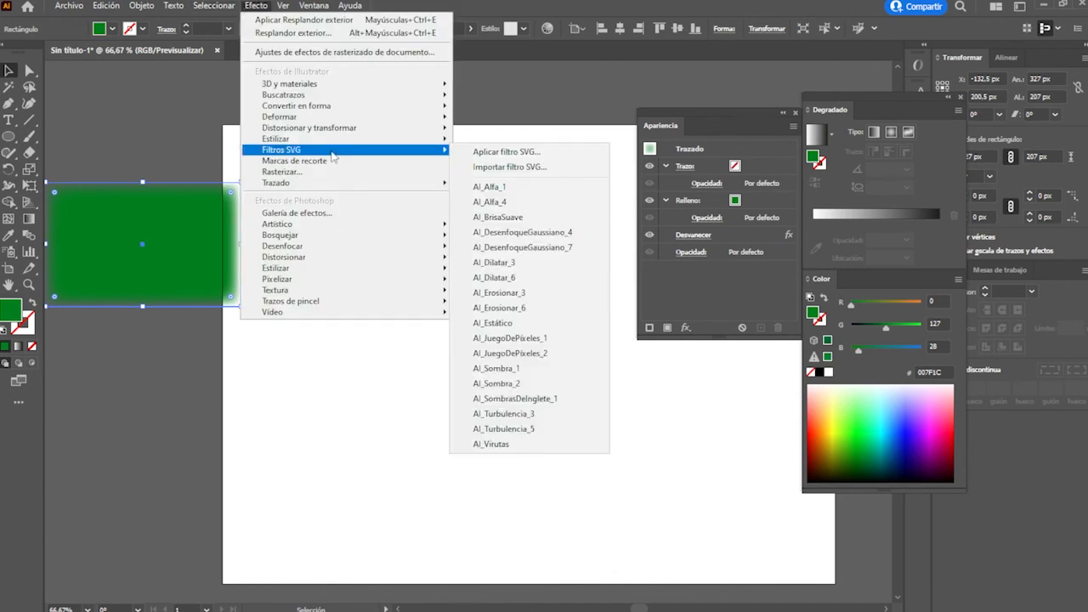
pyautogui.click(534, 399)
pyautogui.moveTo(162, 292); pyautogui.dragTo(214, 370)
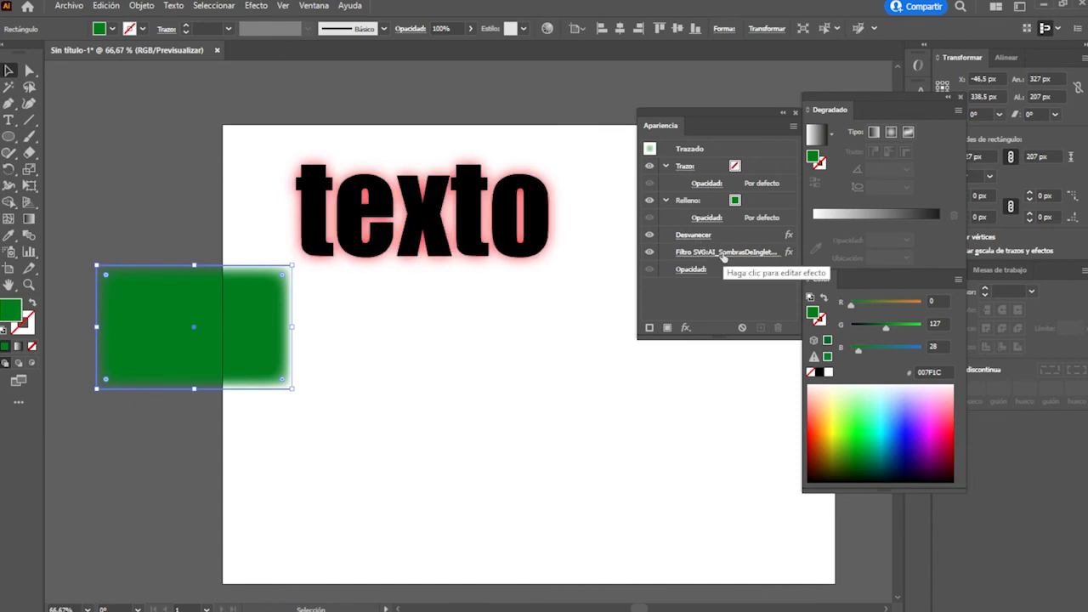
# Remove the Desvanecer effect from the rectangle, keeping its SVG shadow filter
pyautogui.click(754, 236)
pyautogui.click(777, 328)
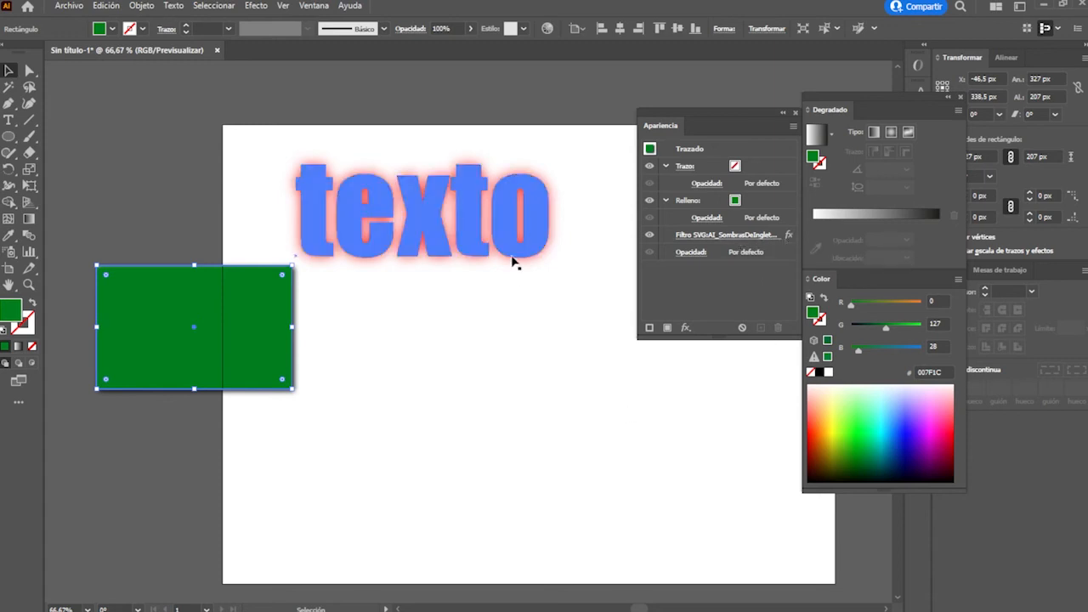
# Draw a green ellipse about 292 × 268 px below the text on the artboard
pyautogui.click(9, 136)
pyautogui.moveTo(429, 343); pyautogui.dragTo(605, 506)
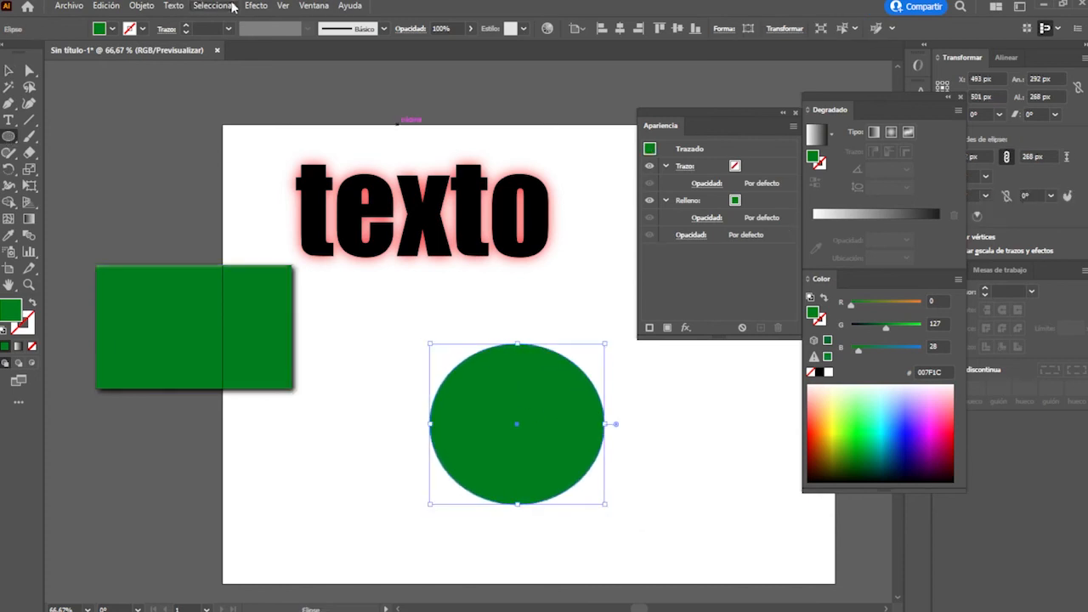
# Try the AI_Virutas SVG filter on the green ellipse and undo it
pyautogui.click(256, 6)
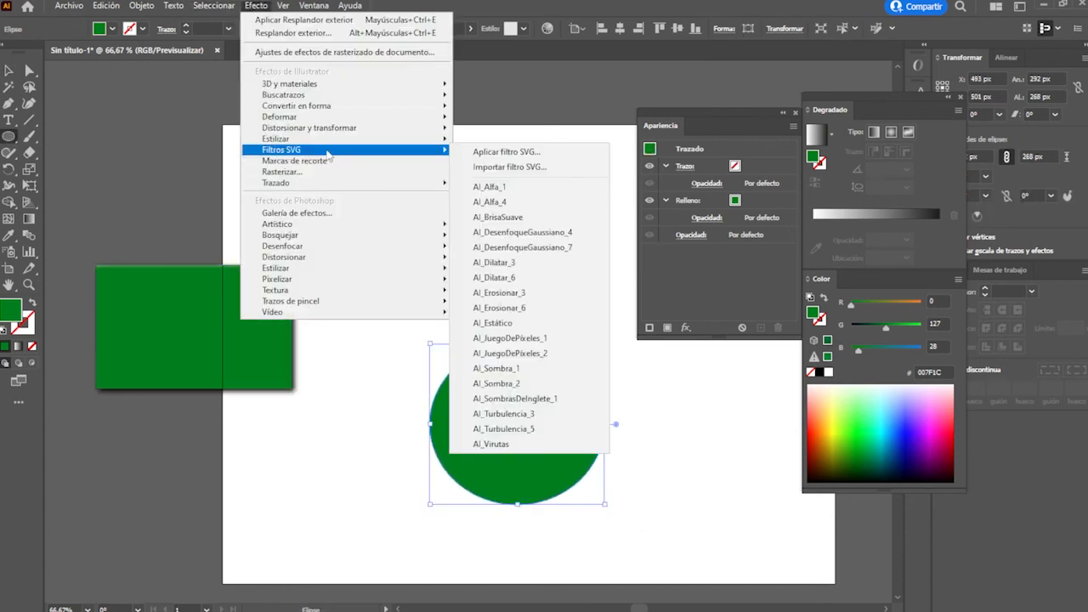
pyautogui.moveTo(308, 157)
pyautogui.click(521, 455)
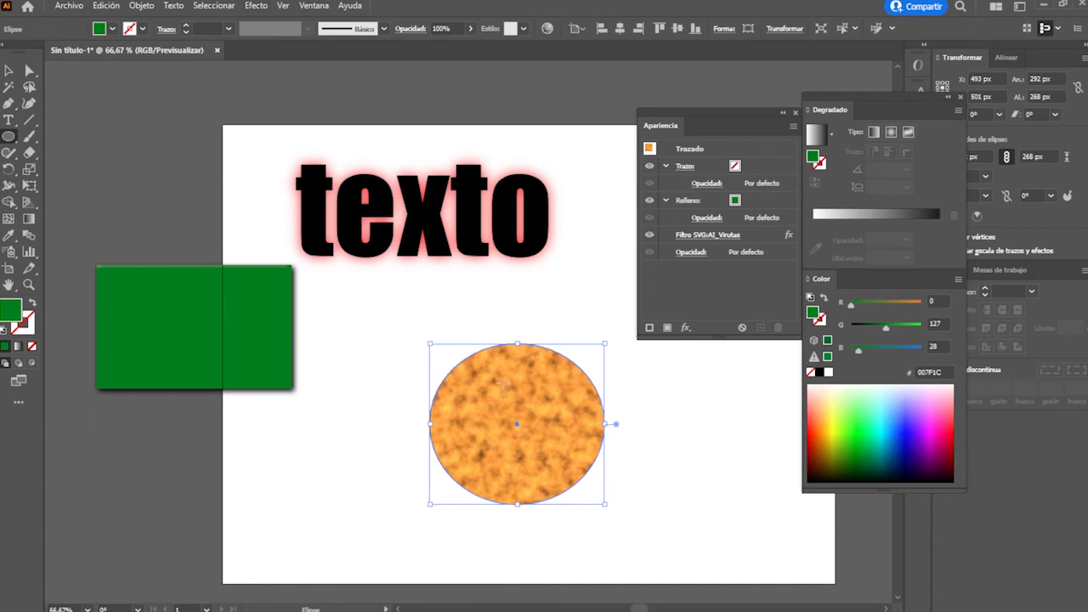
pyautogui.hotkey('ctrl', 'z')
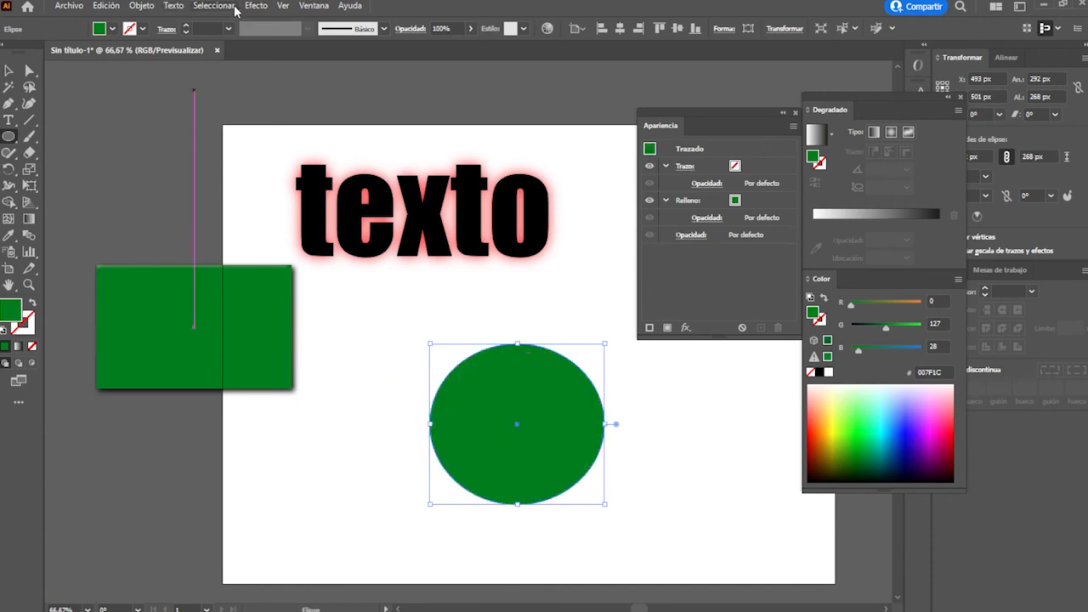
# Apply the Contornear objeto path effect to the ellipse and move it to about X 496 px, Y 472 px
pyautogui.click(262, 6)
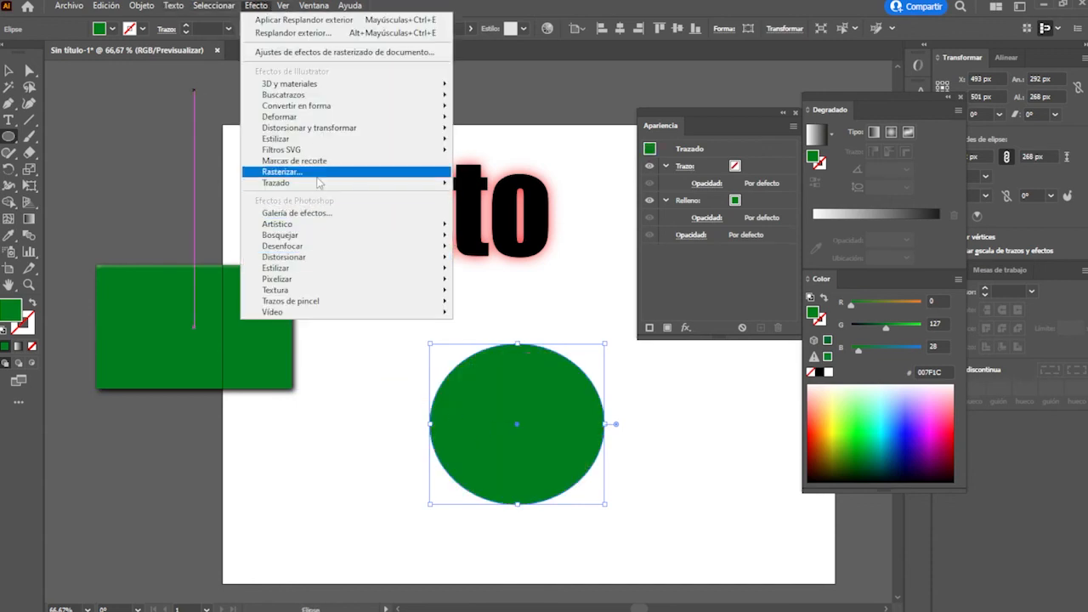
pyautogui.moveTo(323, 183)
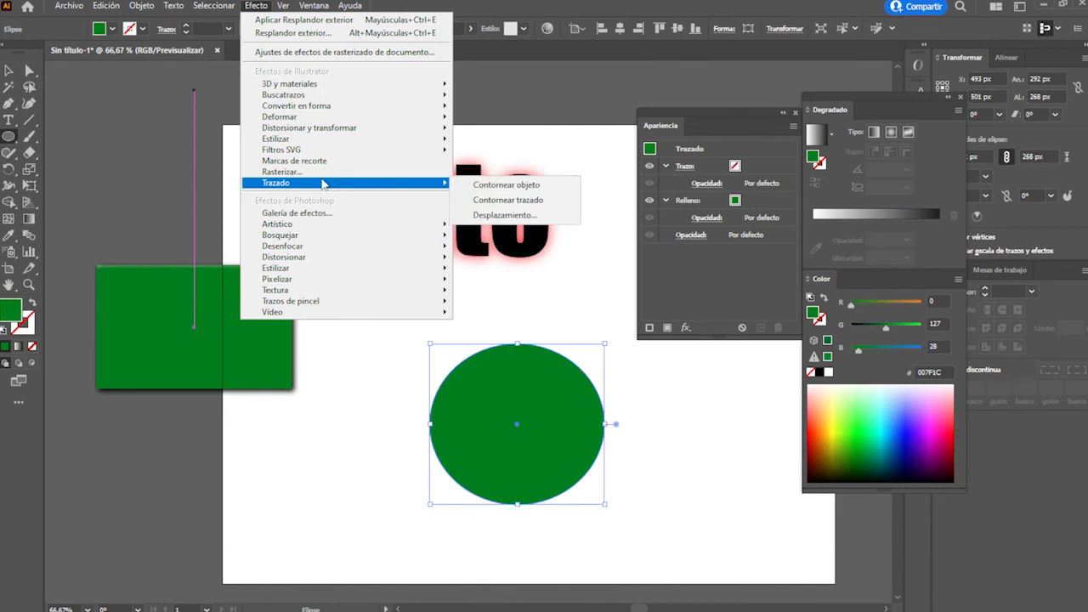
pyautogui.click(514, 191)
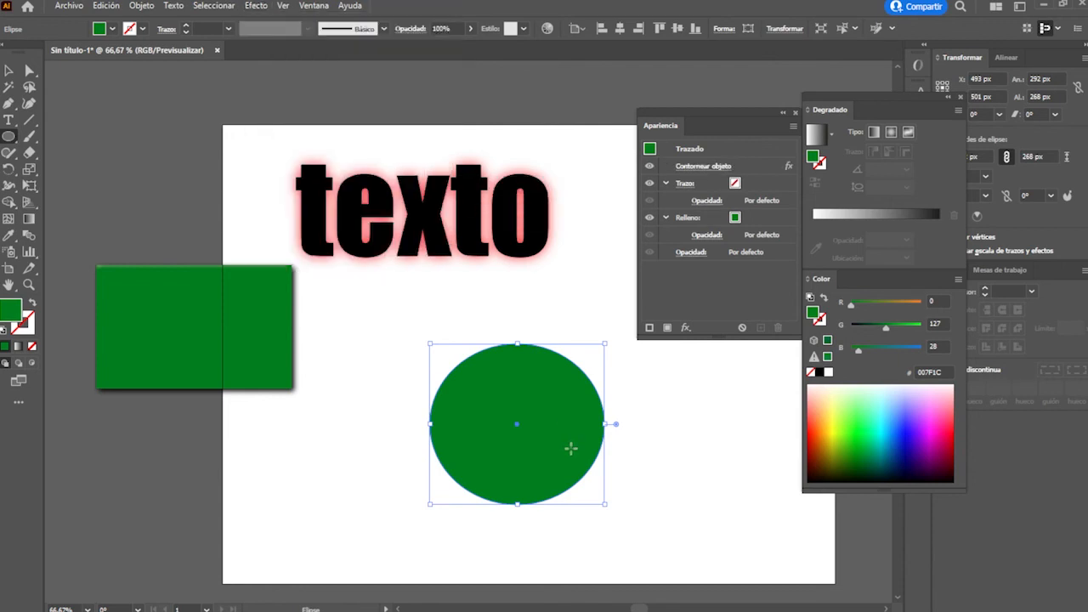
pyautogui.click(726, 168)
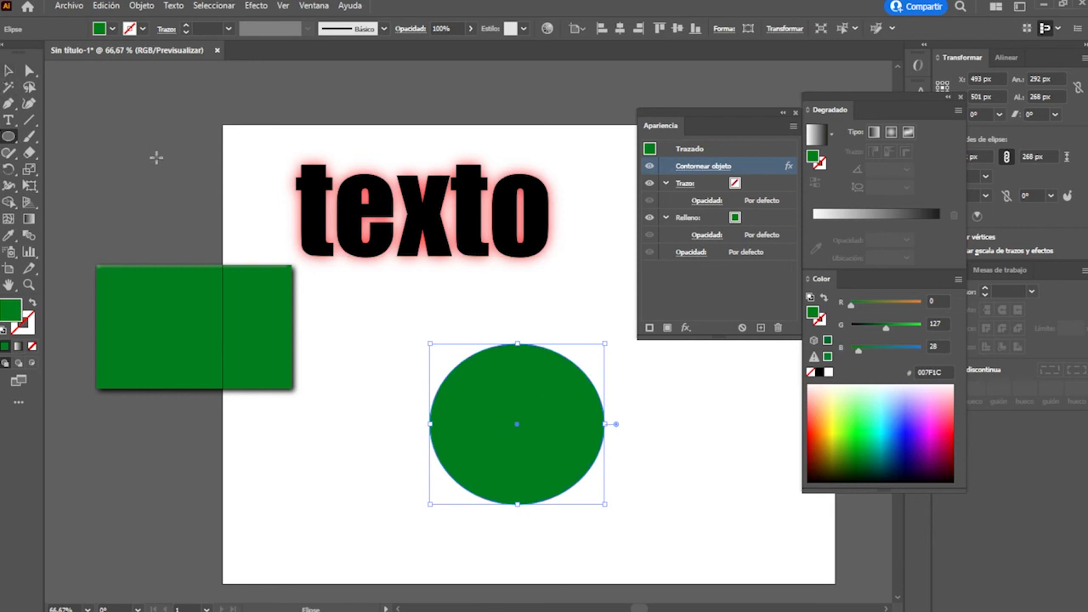
pyautogui.click(9, 71)
pyautogui.click(362, 316)
pyautogui.moveTo(538, 430); pyautogui.dragTo(587, 412)
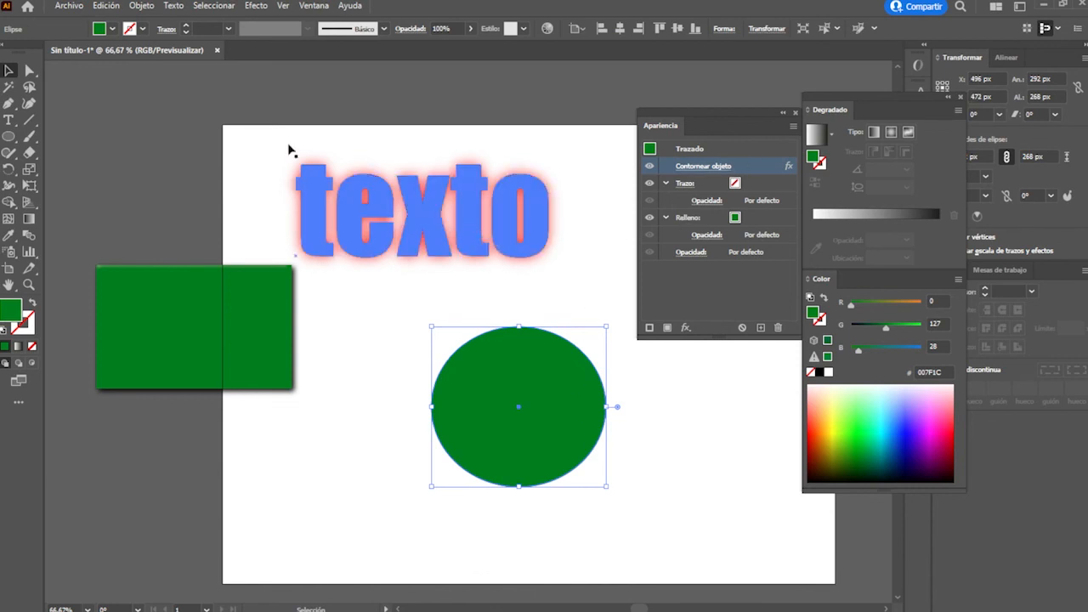
# Apply a Desplazamiento path effect of 10 px with Redondas joins to the ellipse
pyautogui.click(256, 6)
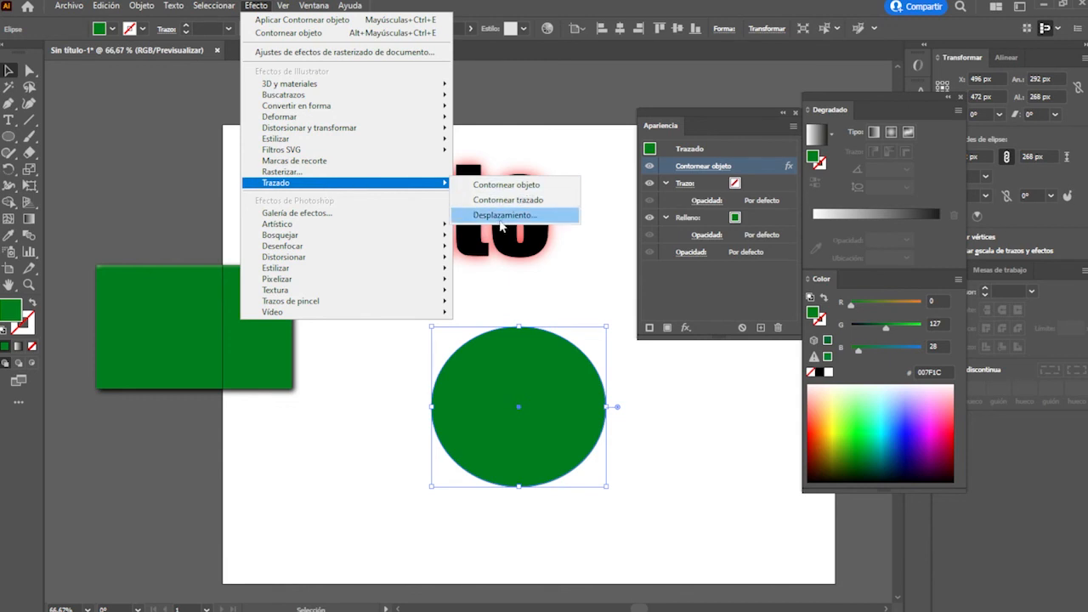
pyautogui.click(501, 224)
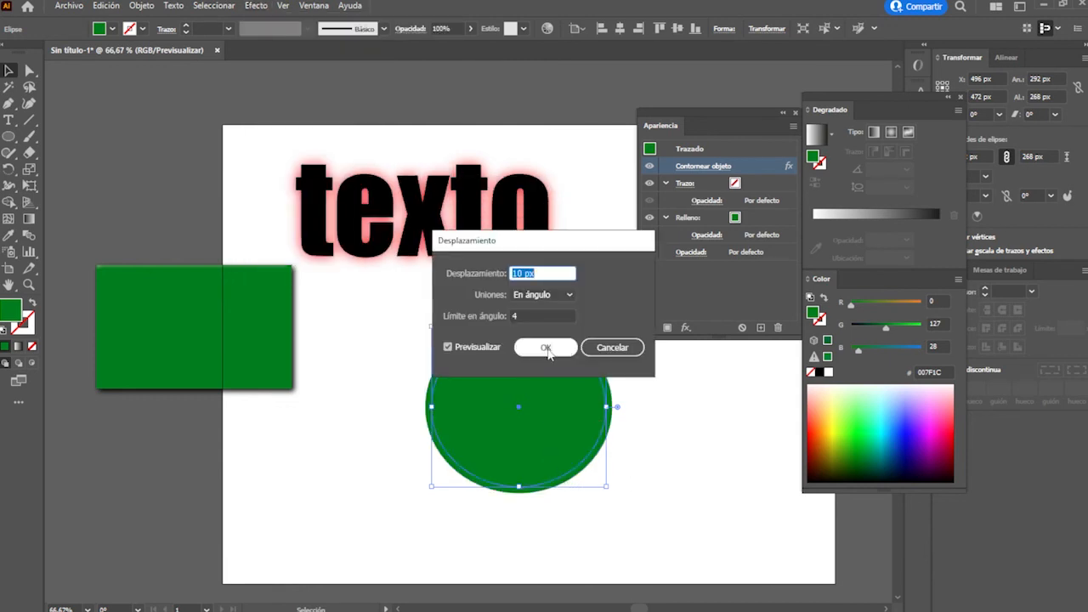
pyautogui.moveTo(559, 247); pyautogui.dragTo(554, 61)
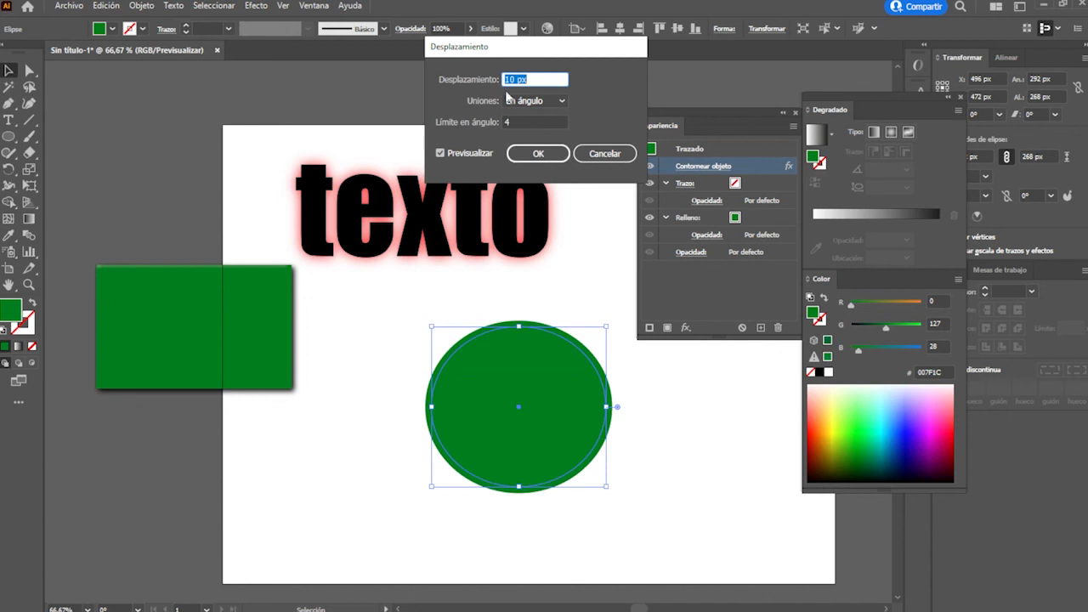
pyautogui.click(558, 100)
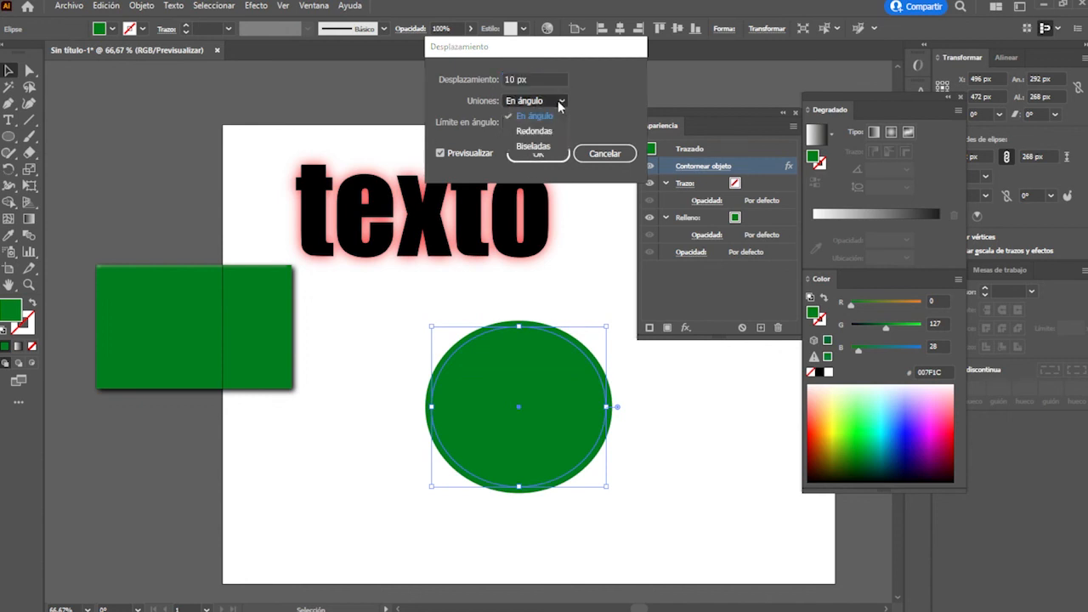
pyautogui.click(522, 129)
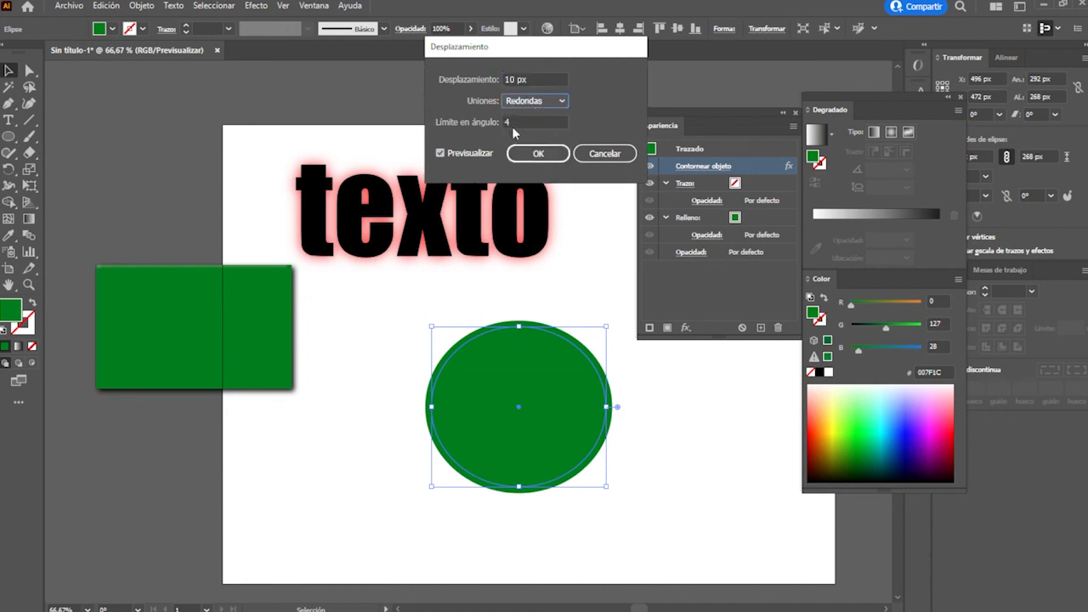
pyautogui.click(538, 153)
# Move the ellipse to about X 437 px, Y 442 px and change its fill to blue 00A2CD
pyautogui.hotkey('ctrl', 'shift', 'a')
pyautogui.moveTo(528, 420); pyautogui.dragTo(499, 398)
pyautogui.click(878, 426)
pyautogui.moveTo(878, 425); pyautogui.dragTo(885, 443)
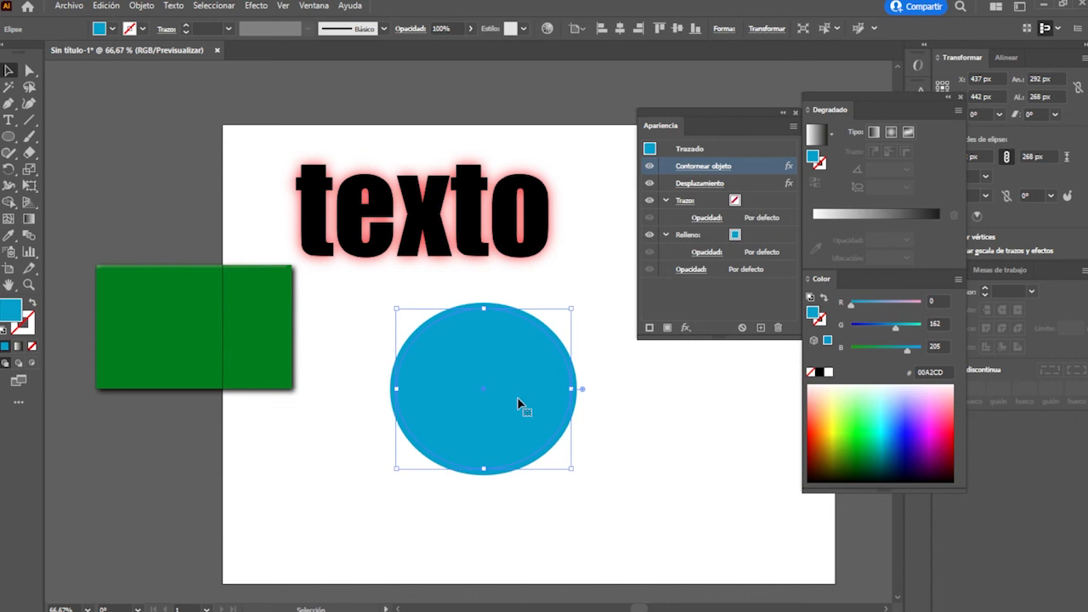
# Apply the Marcas de recorte effect to the blue ellipse
pyautogui.click(253, 6)
pyautogui.moveTo(358, 185)
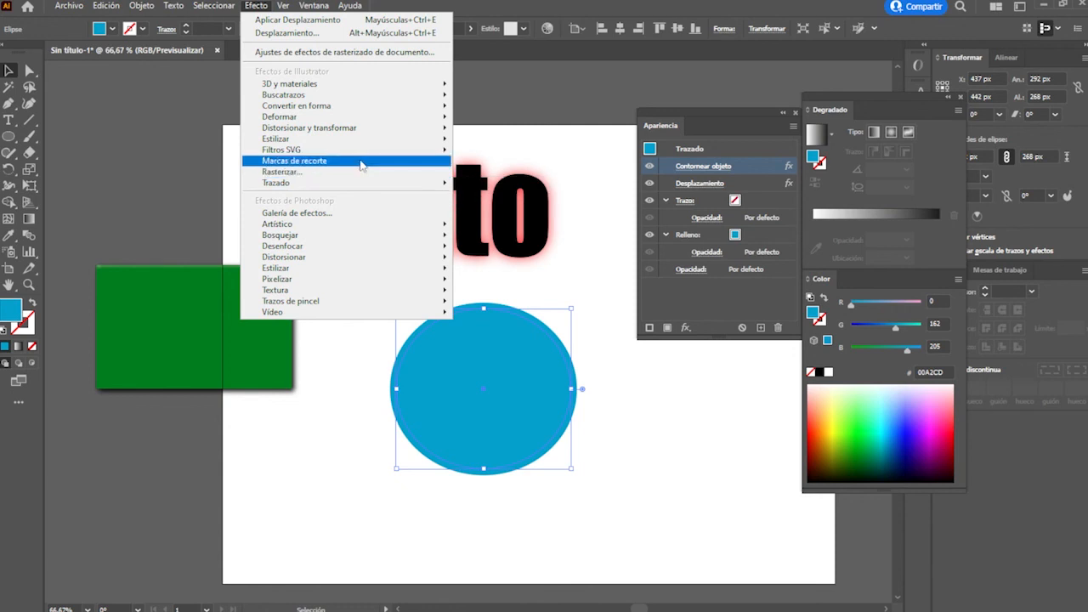
pyautogui.click(361, 162)
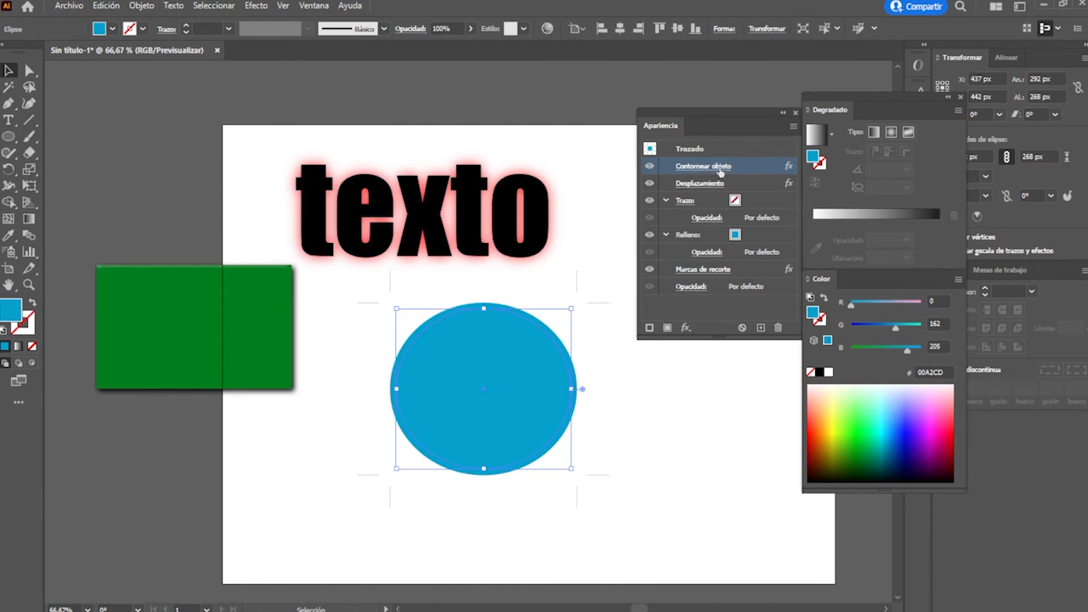
# Remove the Contornear objeto, Desplazamiento and Marcas de recorte effects from the ellipse's appearance
pyautogui.click(780, 331)
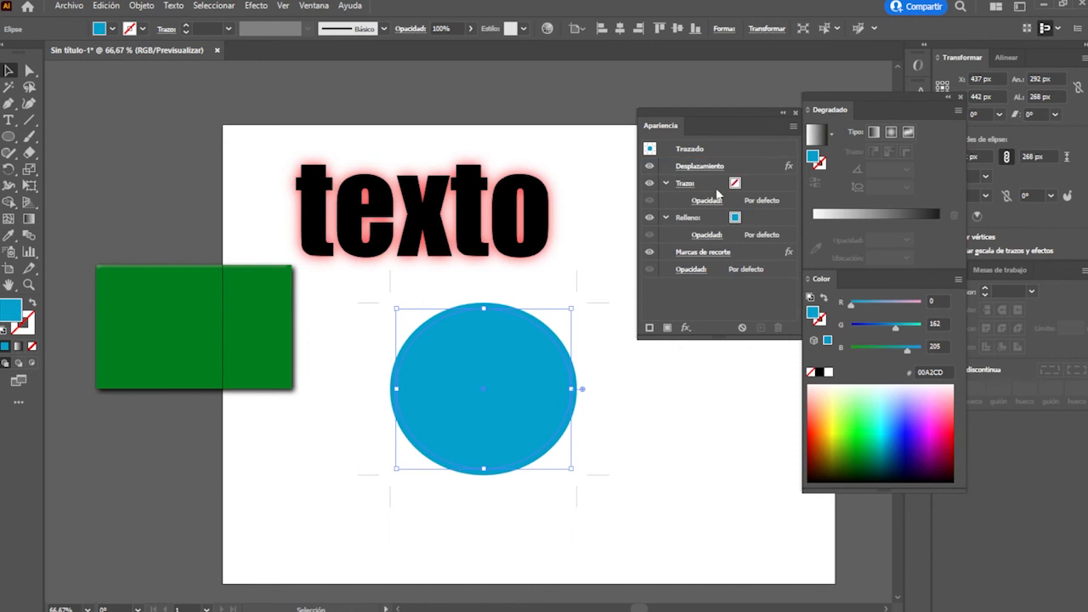
pyautogui.click(753, 170)
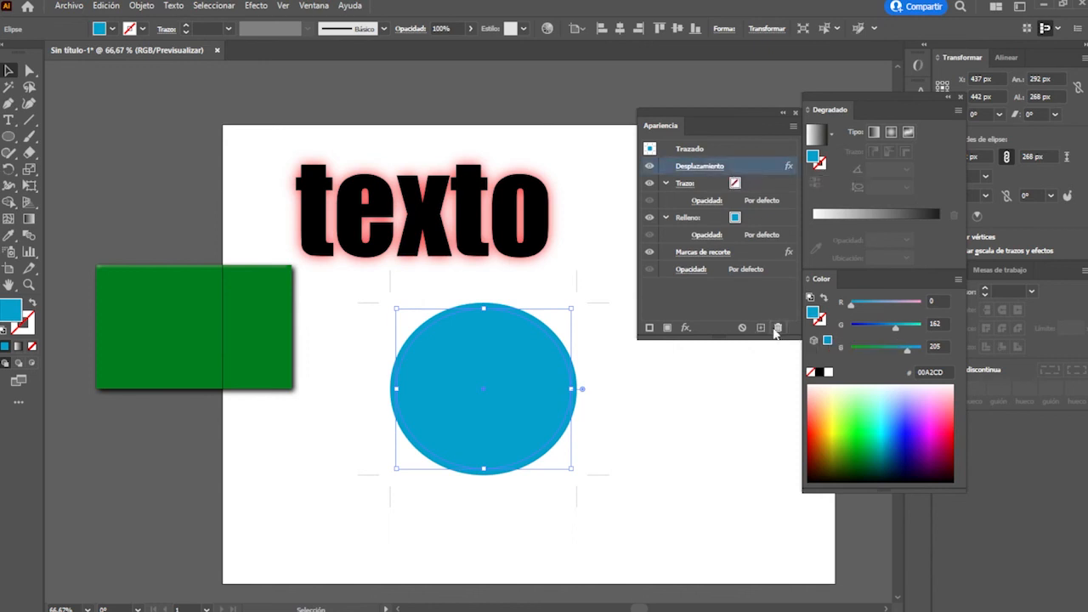
pyautogui.click(778, 328)
pyautogui.click(764, 170)
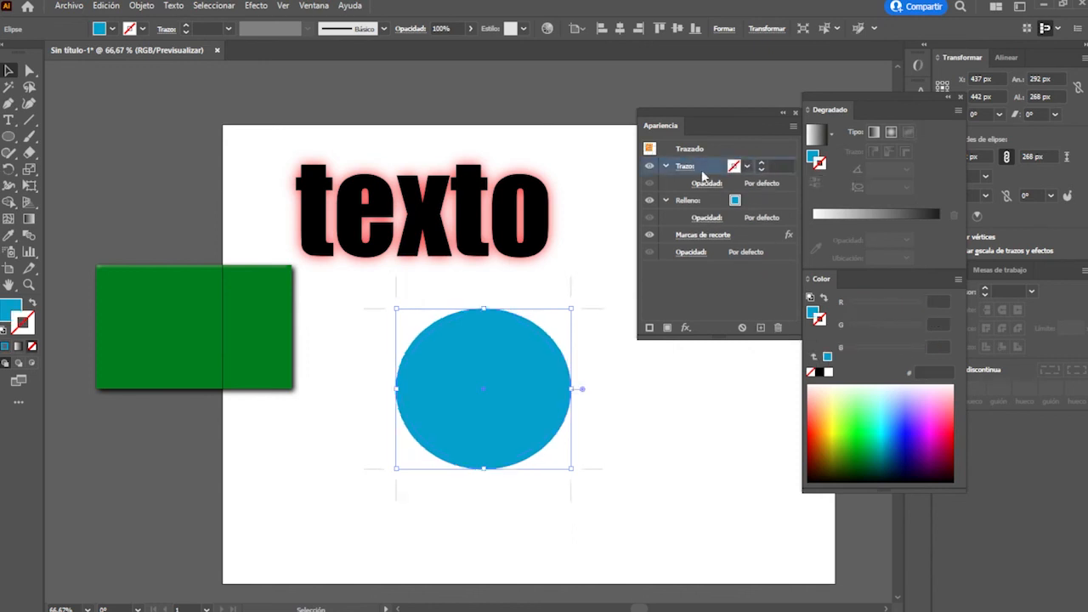
pyautogui.click(741, 245)
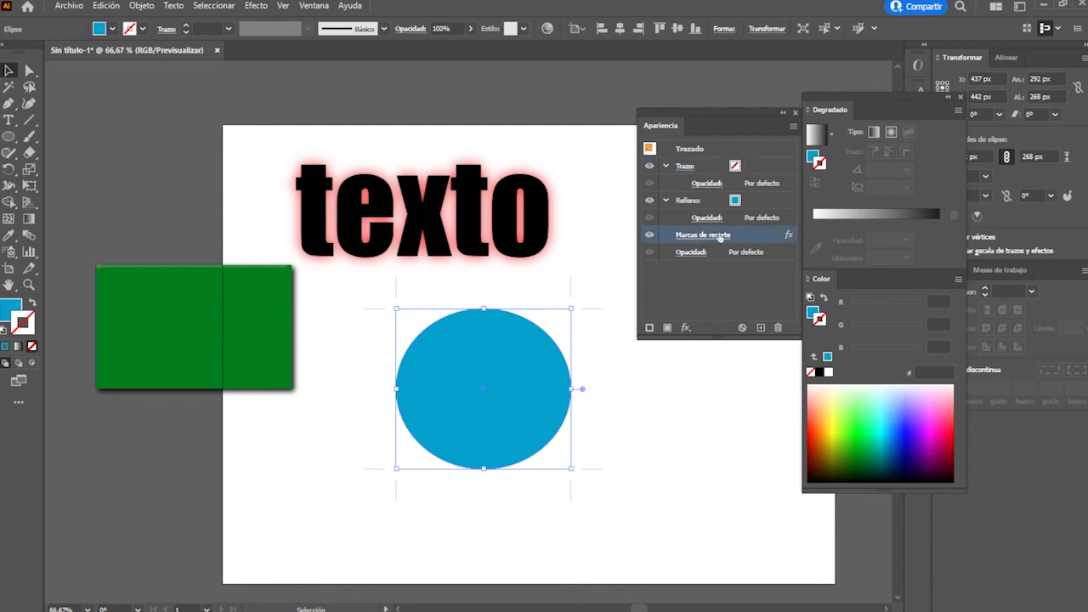
pyautogui.click(777, 328)
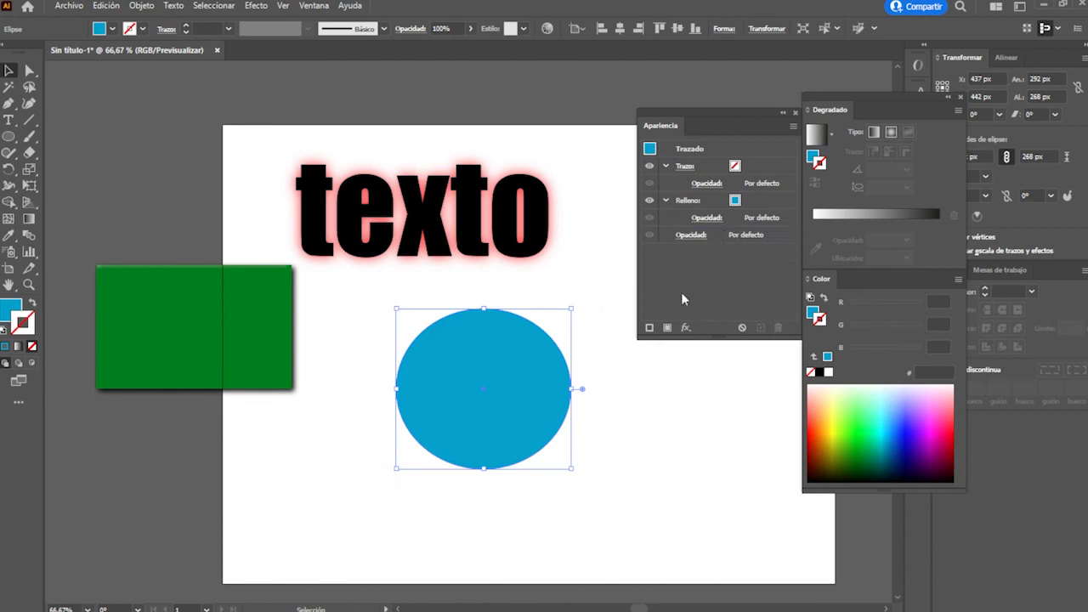
# Delete the text and the green rectangle, and move the blue ellipse to about X 274 px, Y 239 px
pyautogui.moveTo(525, 360); pyautogui.dragTo(484, 364)
pyautogui.click(463, 267)
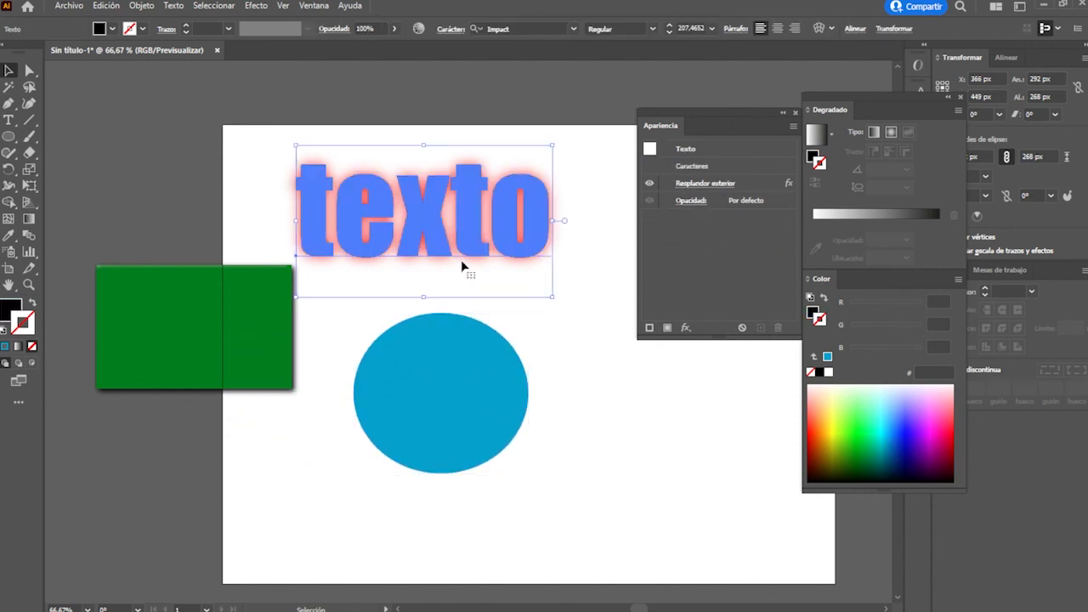
pyautogui.press('Delete')
pyautogui.click(290, 331)
pyautogui.press('Delete')
pyautogui.moveTo(393, 397); pyautogui.dragTo(337, 270)
# Add a Sombra paralela effect to the ellipse with preview and set its X offset to 17 px
pyautogui.click(258, 6)
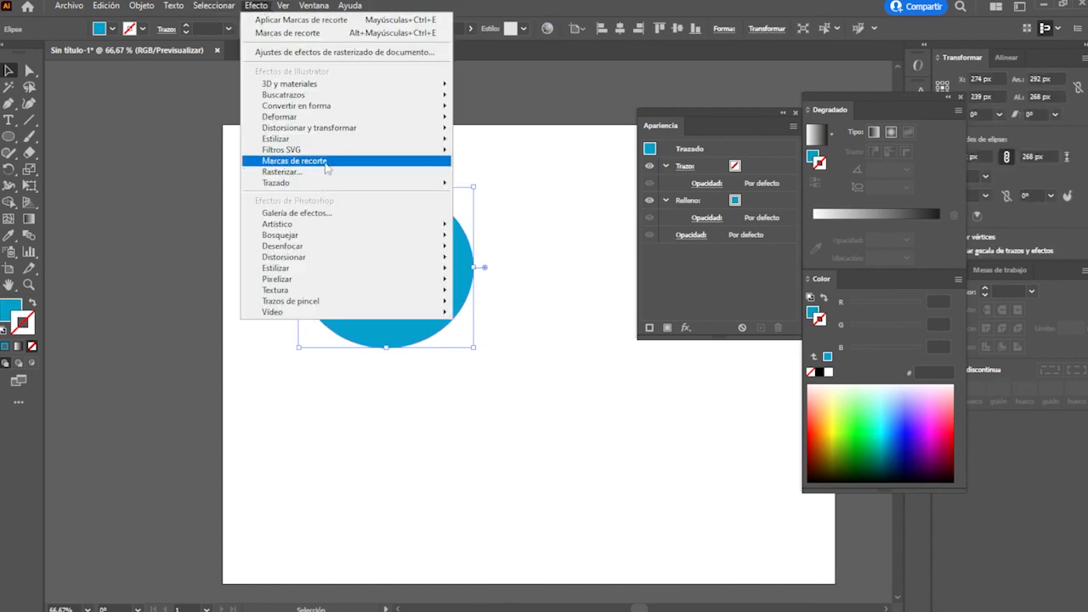
pyautogui.moveTo(324, 153)
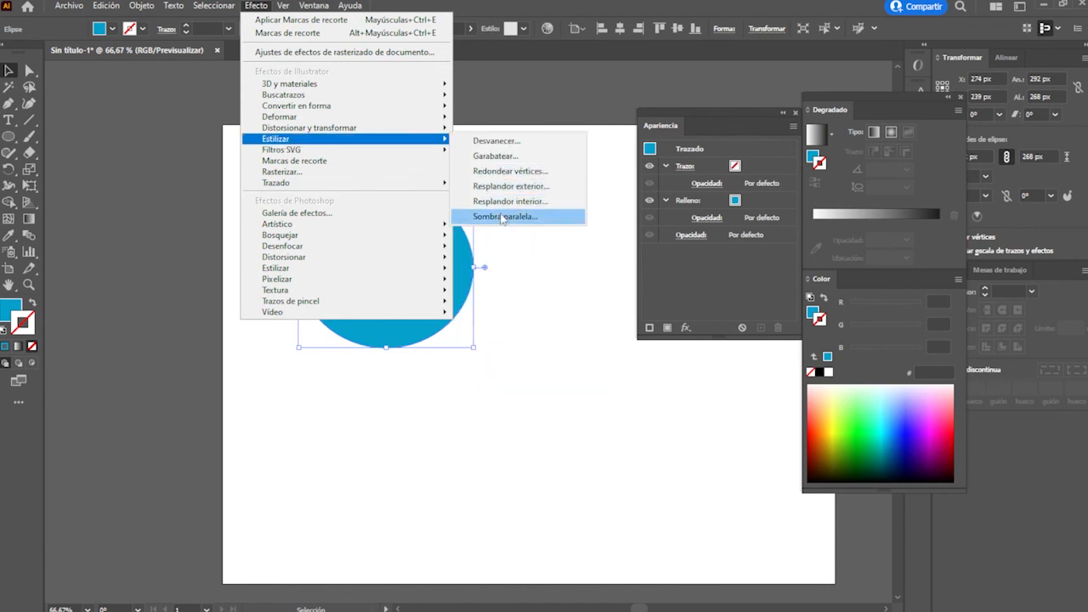
pyautogui.click(504, 217)
pyautogui.moveTo(555, 221); pyautogui.dragTo(753, 158)
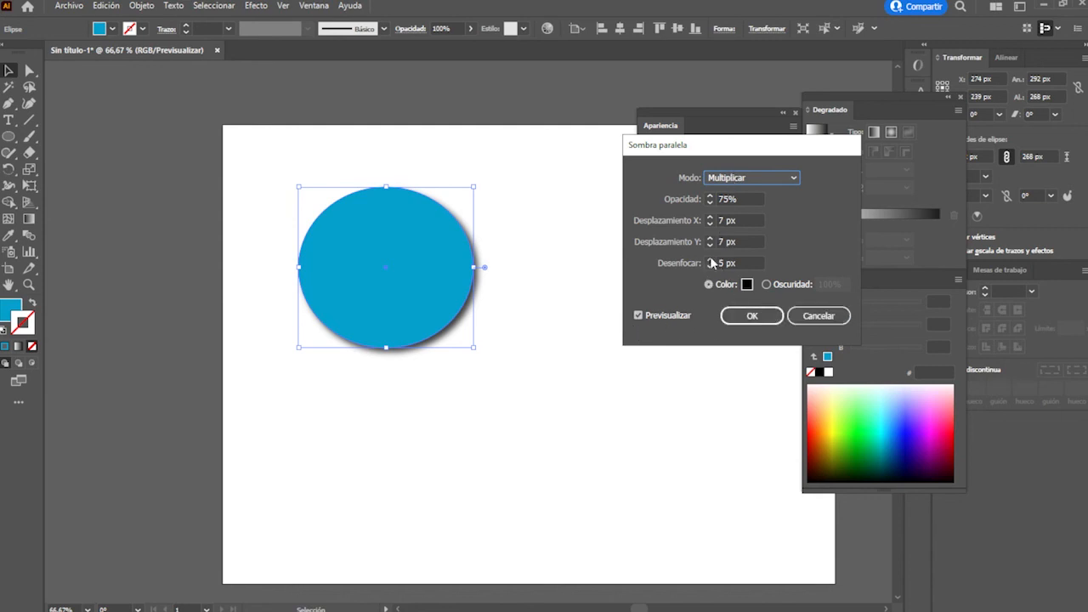
pyautogui.click(711, 219)
pyautogui.click(711, 218)
pyautogui.click(711, 219)
pyautogui.click(711, 219)
pyautogui.click(711, 218)
pyautogui.click(711, 219)
pyautogui.click(711, 219)
pyautogui.click(711, 219)
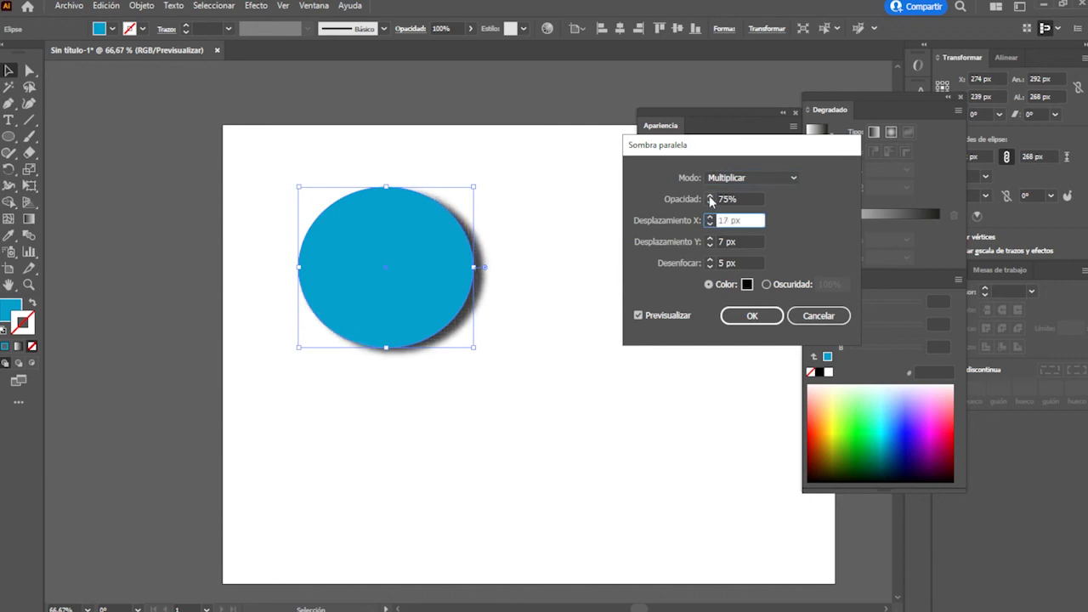
# Set the shadow's opacity to 76%, pick a nearly black red as its color, and apply the effect
pyautogui.click(711, 197)
pyautogui.click(711, 197)
pyautogui.click(711, 198)
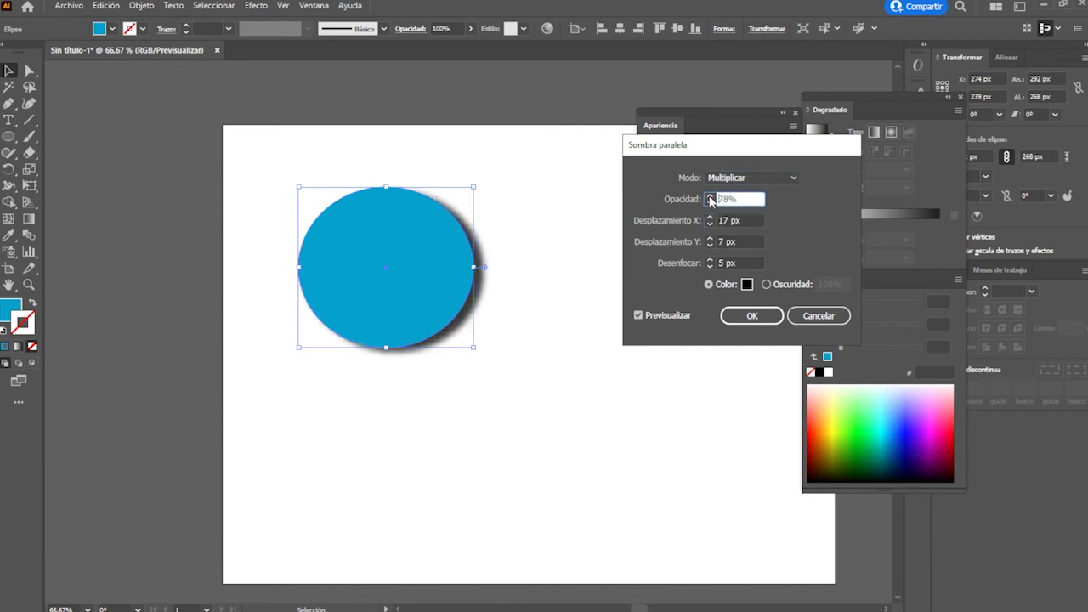
pyautogui.click(748, 284)
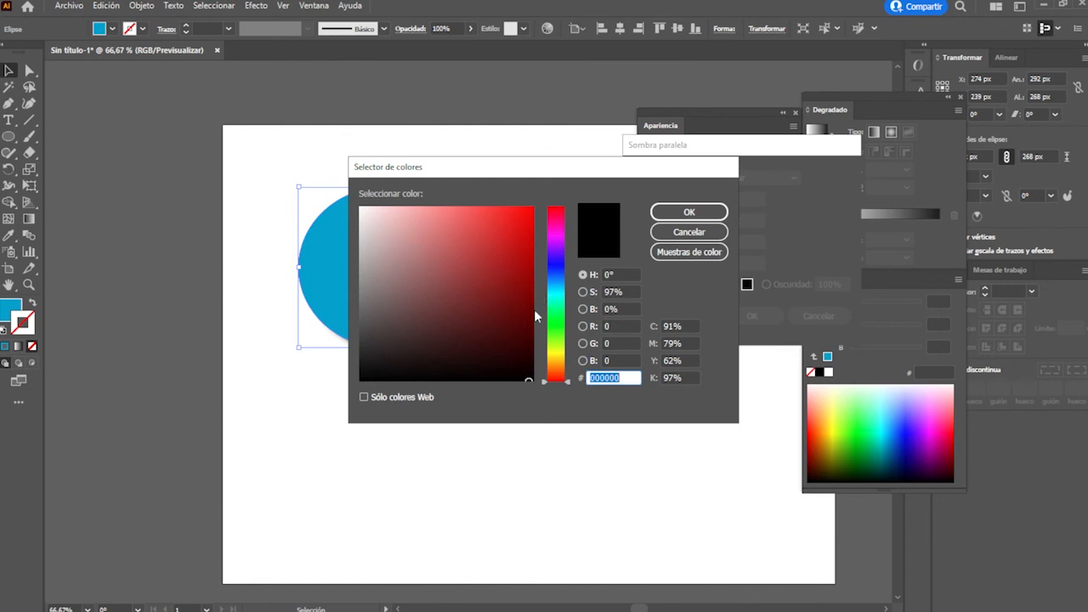
pyautogui.click(536, 372)
pyautogui.click(687, 212)
pyautogui.click(755, 316)
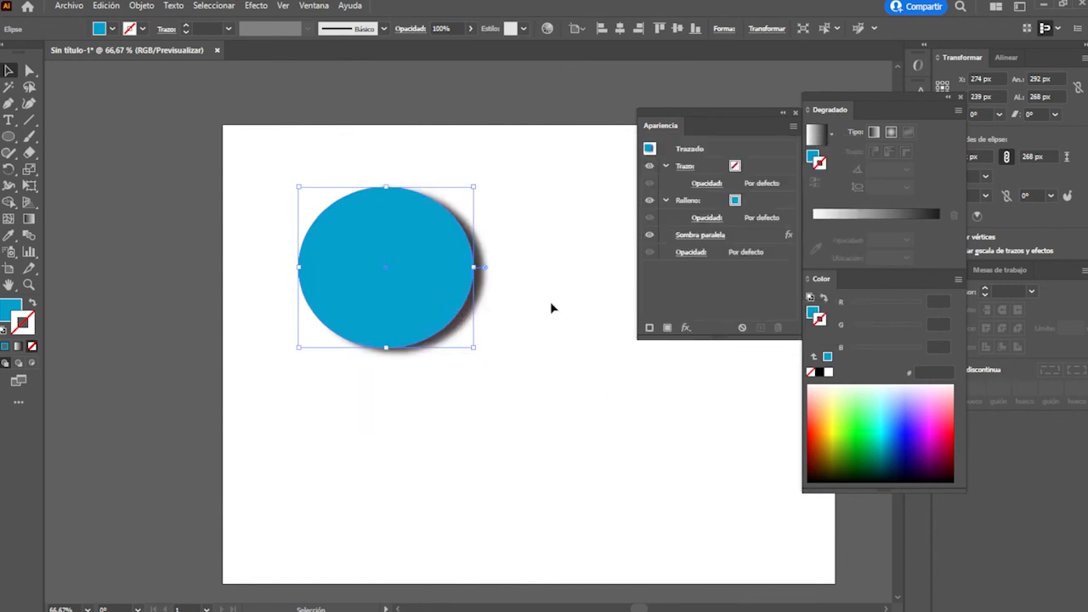
# Reopen the ellipse's Sombra paralela settings, try the Oscuridad option, and remove the effect from its appearance
pyautogui.click(739, 236)
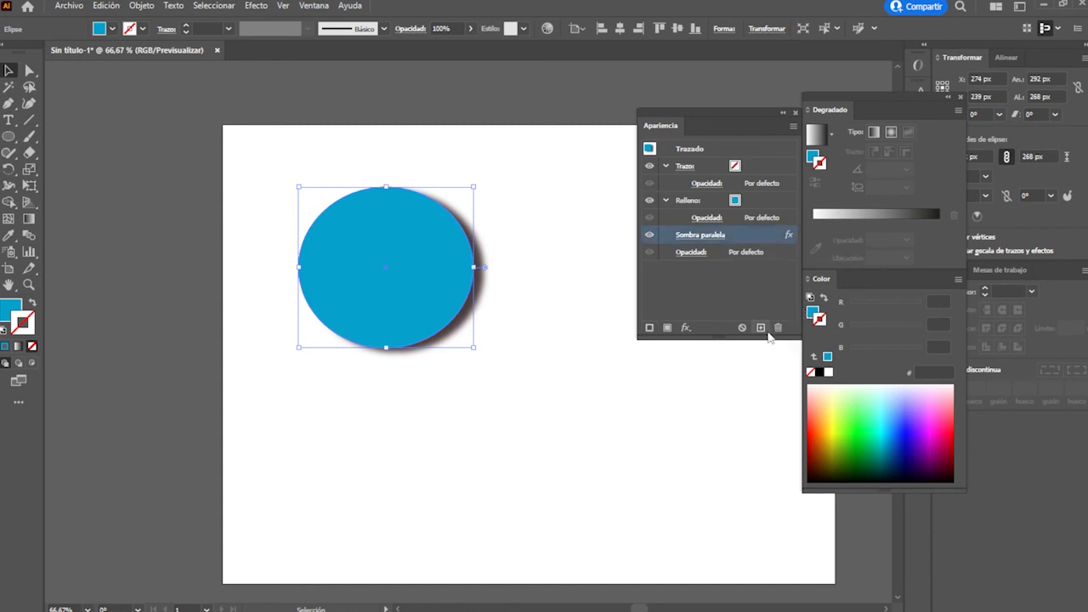
pyautogui.click(712, 236)
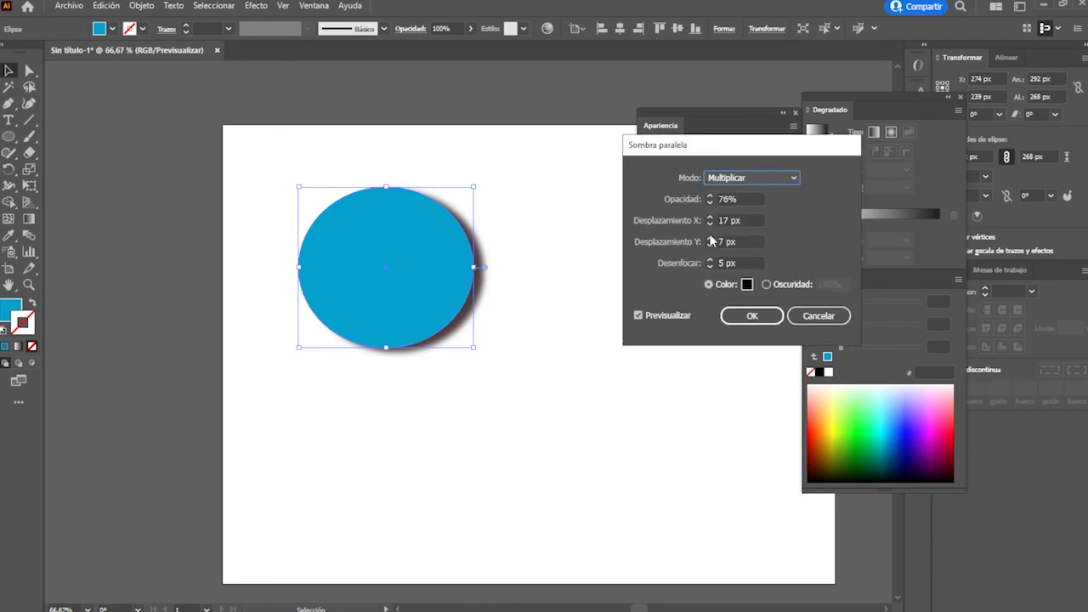
pyautogui.click(767, 284)
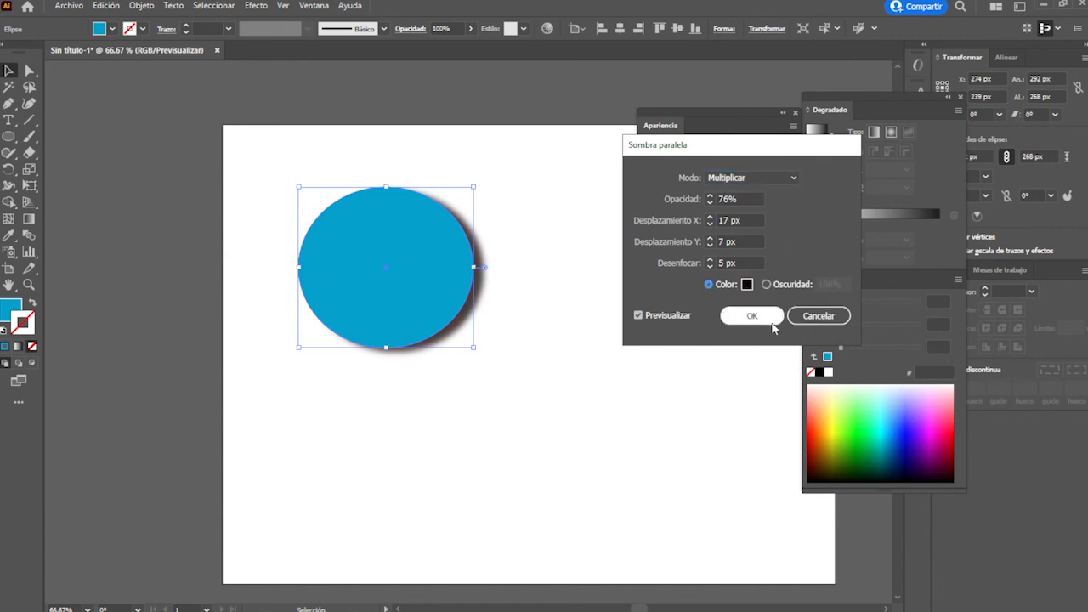
pyautogui.click(775, 321)
pyautogui.click(776, 328)
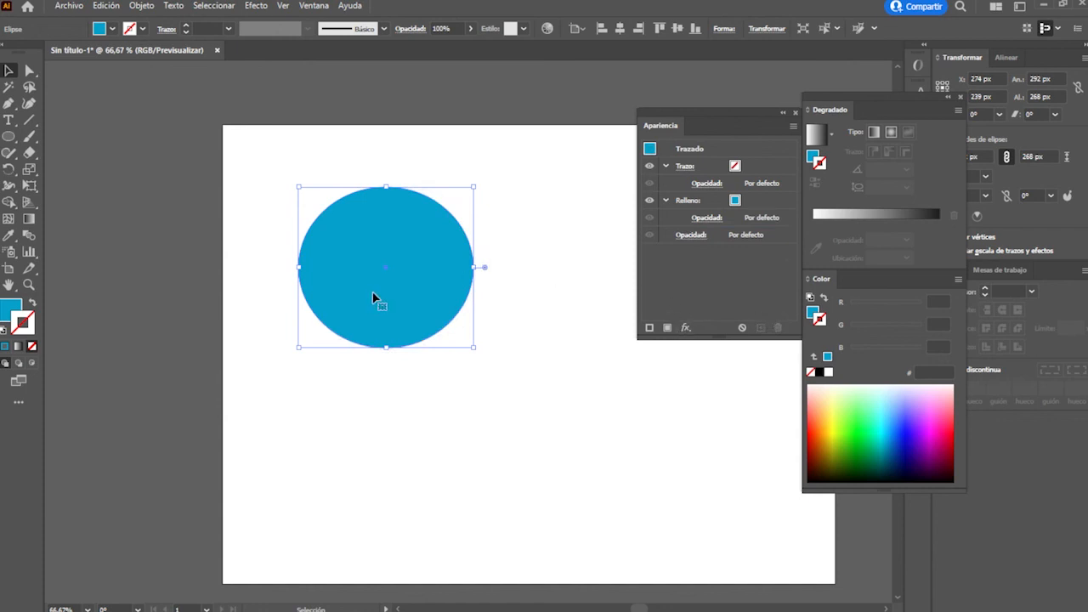
# Browse the Illustrator and Photoshop effects that can be added to the ellipse's appearance
pyautogui.click(686, 329)
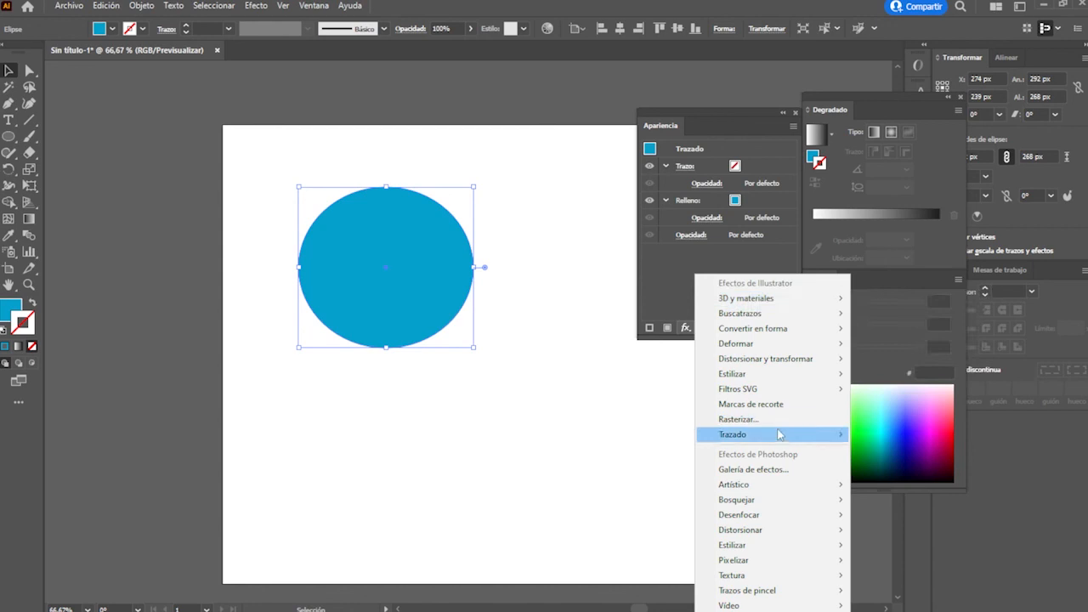
pyautogui.moveTo(780, 437)
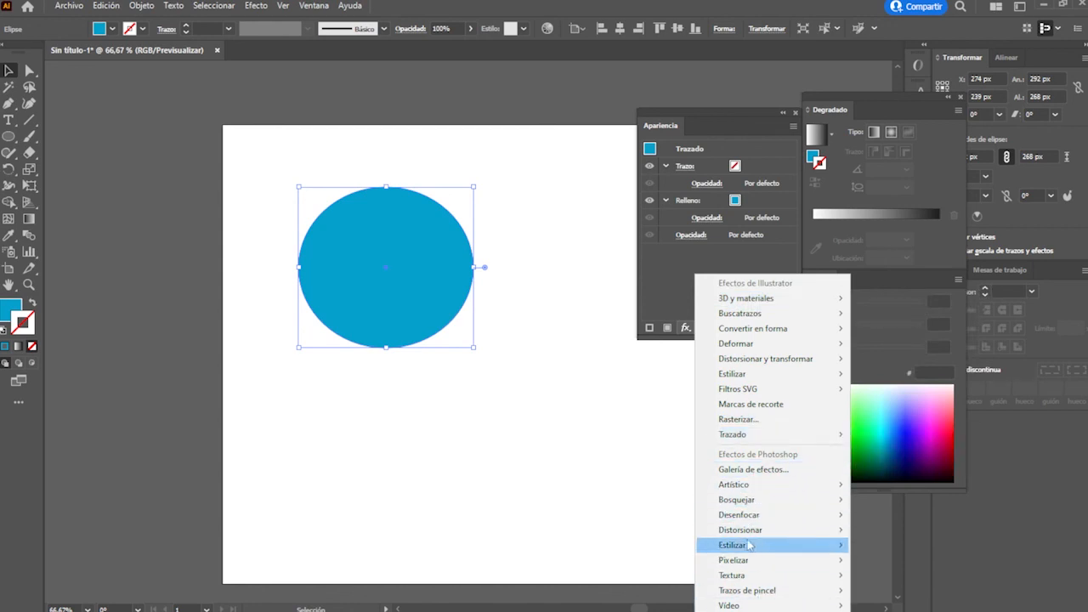
pyautogui.moveTo(739, 441)
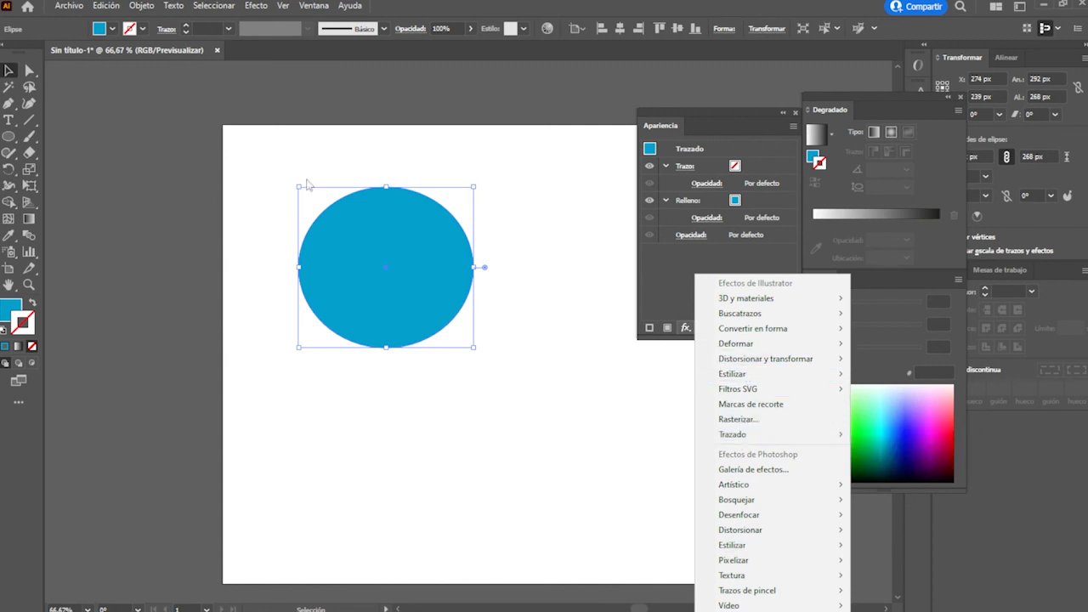
pyautogui.click(217, 52)
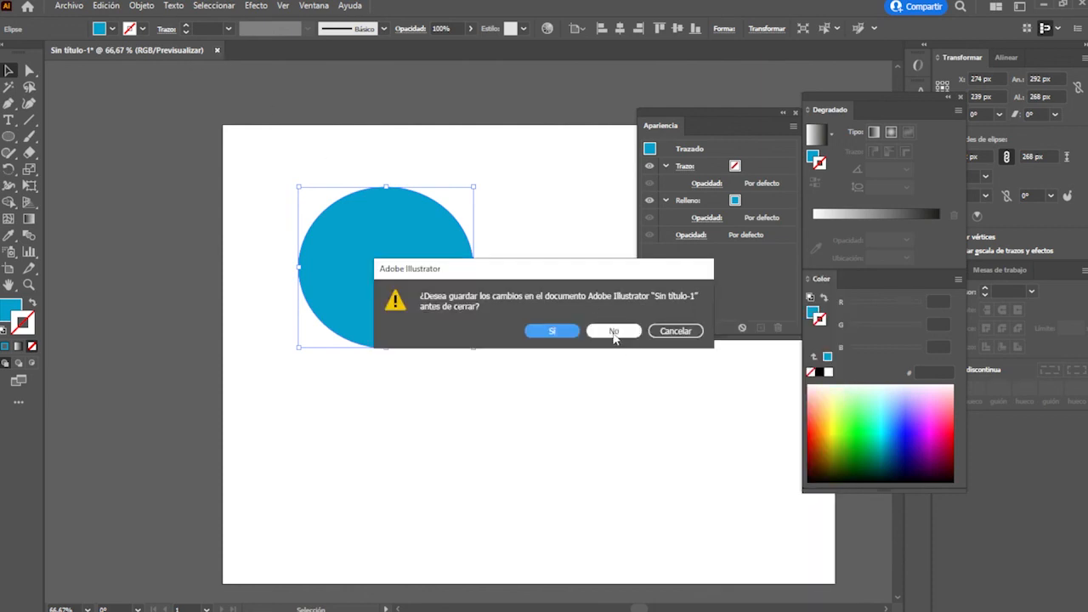
pyautogui.click(693, 332)
pyautogui.click(500, 390)
# Open the file avion papel.ai from the G: drive
pyautogui.hotkey('ctrl', 'o')
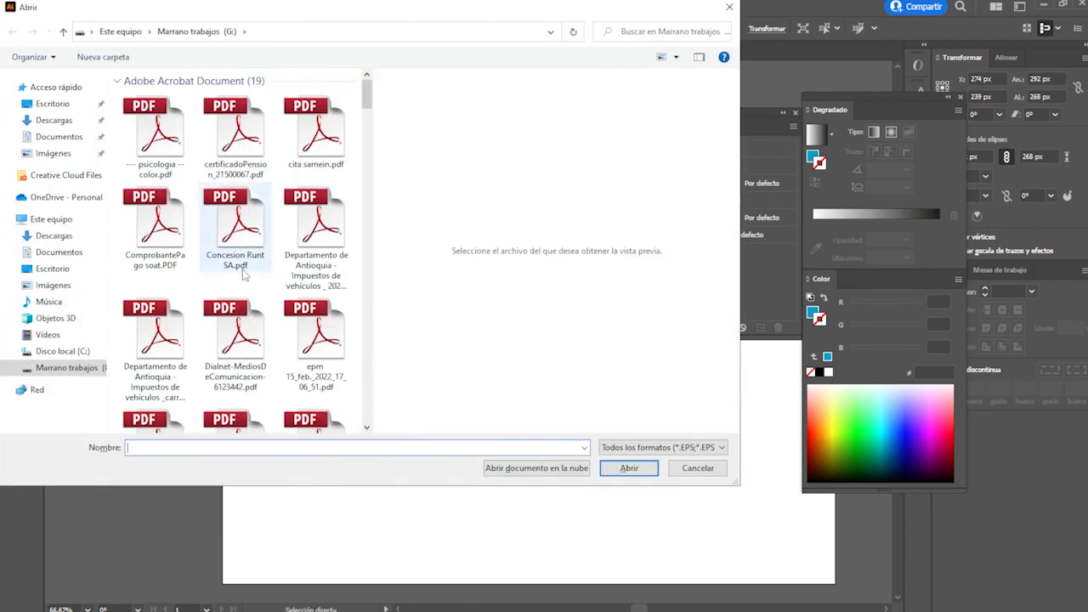
pyautogui.scroll(-6, 244, 272)
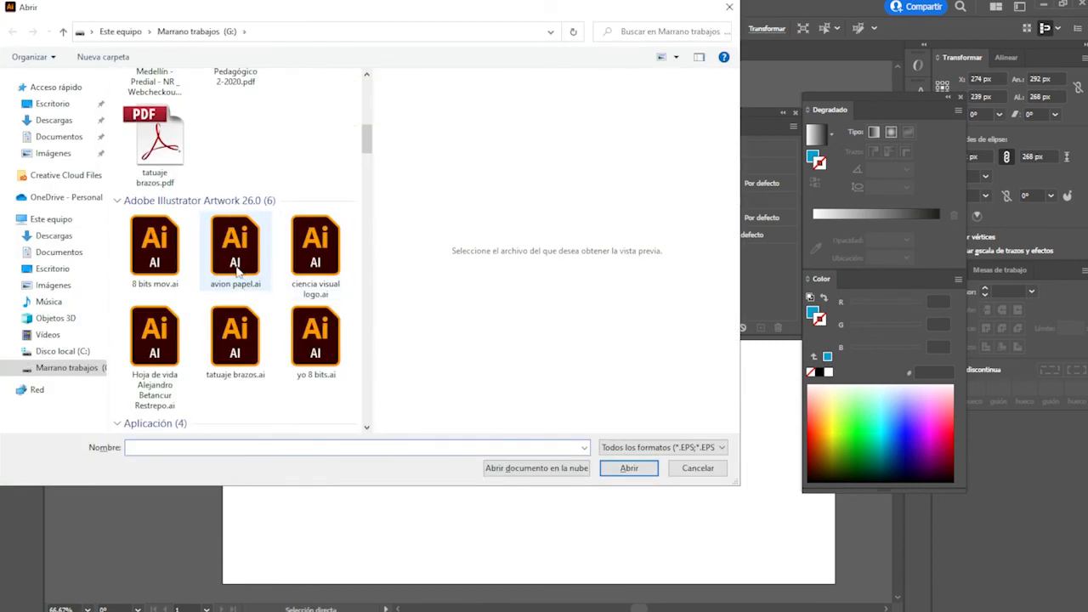
pyautogui.click(157, 268)
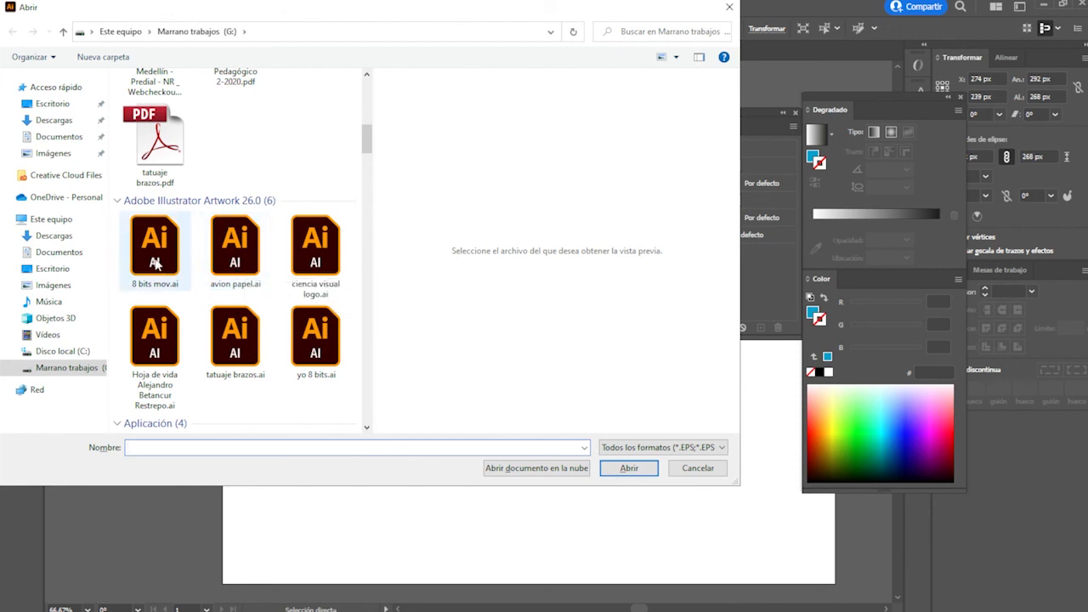
pyautogui.click(251, 270)
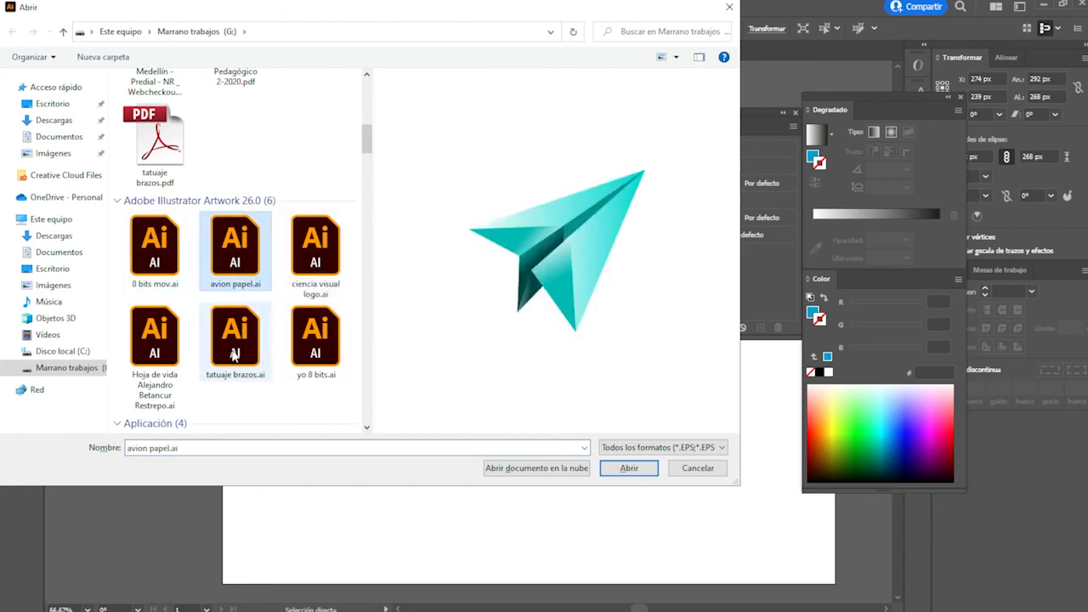
pyautogui.click(630, 469)
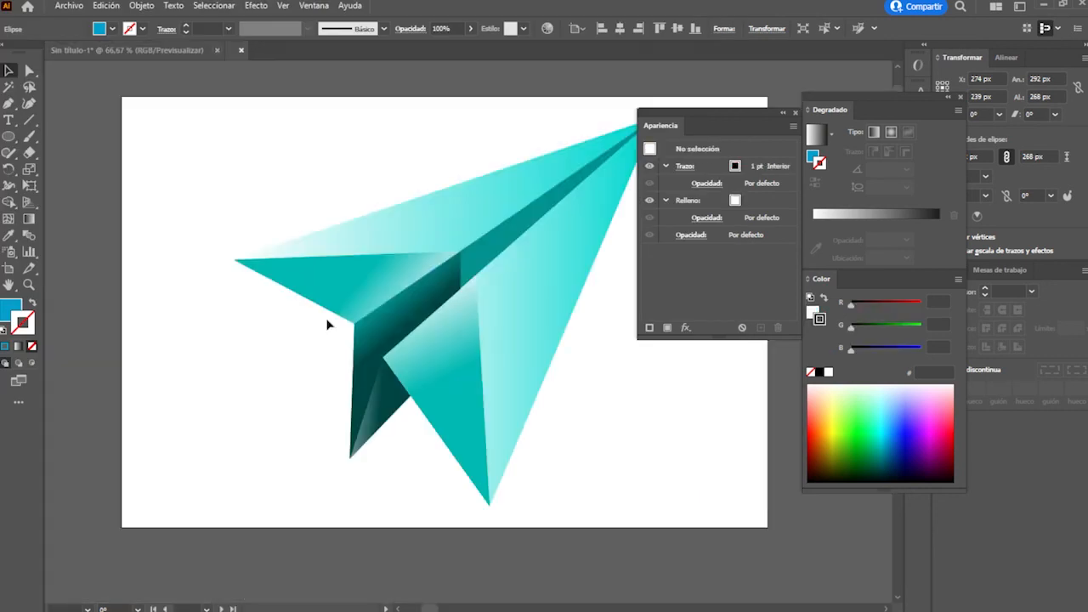
pyautogui.click(342, 245)
pyautogui.click(355, 274)
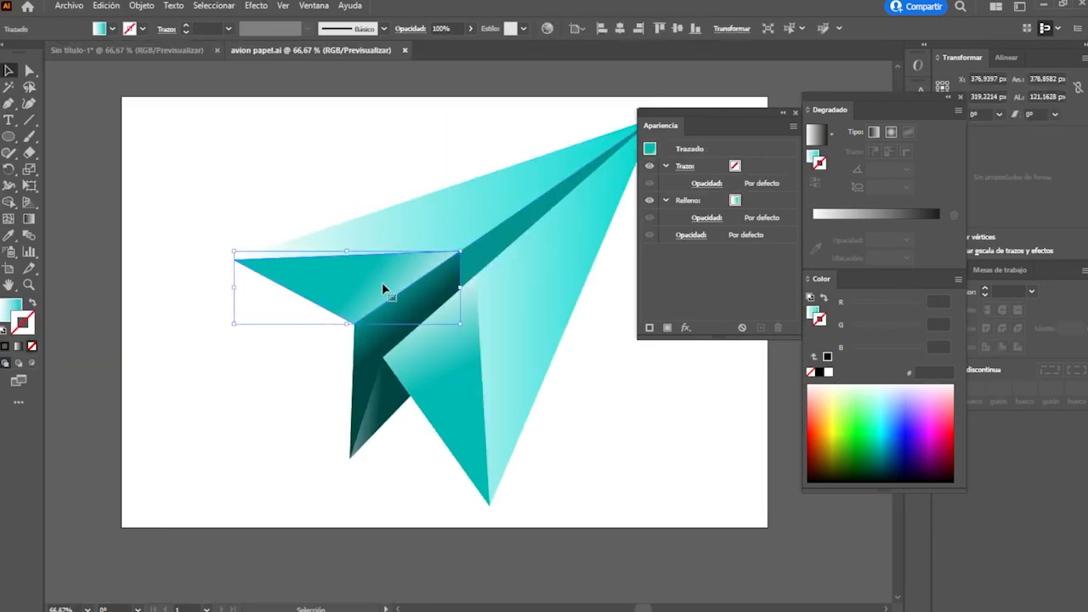
pyautogui.scroll(-1, 421, 301)
pyautogui.moveTo(522, 303); pyautogui.dragTo(437, 296)
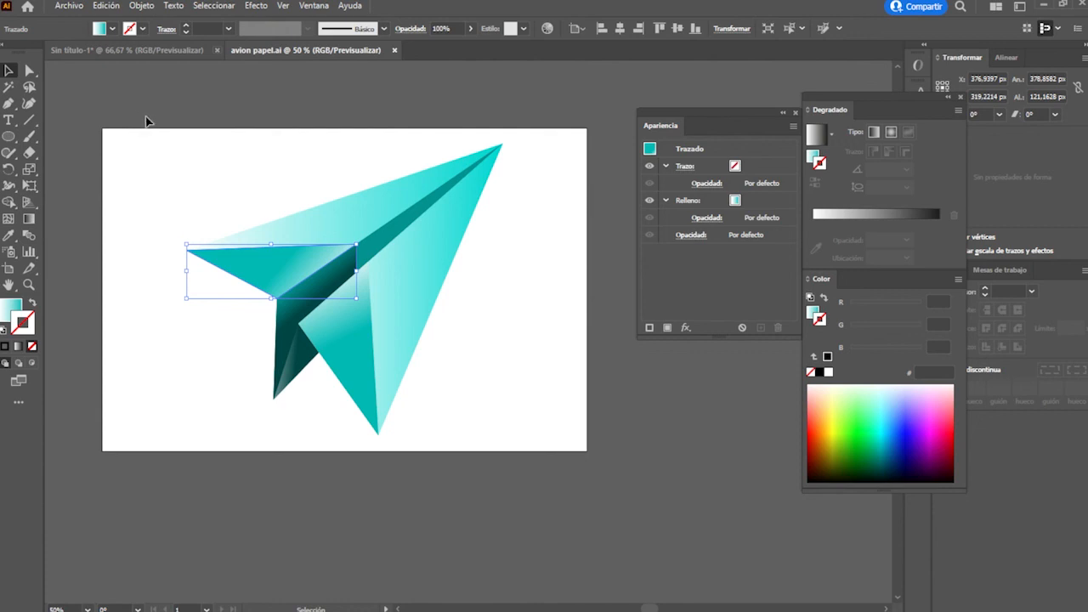
# Examine the file types offered by Exportar como for the paper plane document, and cancel the export
pyautogui.click(252, 198)
pyautogui.click(69, 6)
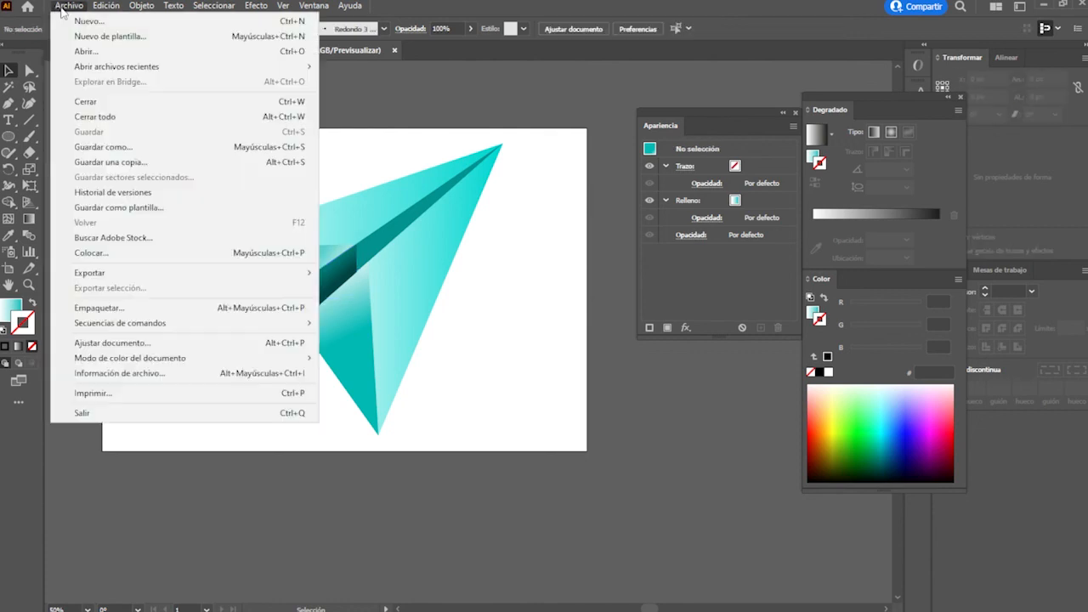
pyautogui.moveTo(153, 279)
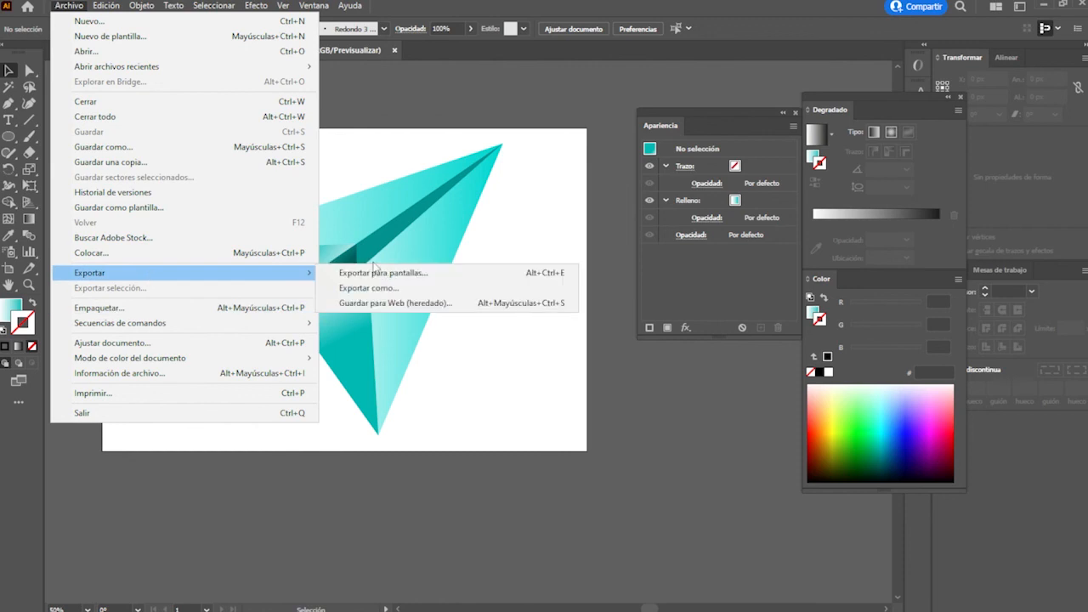
pyautogui.click(391, 289)
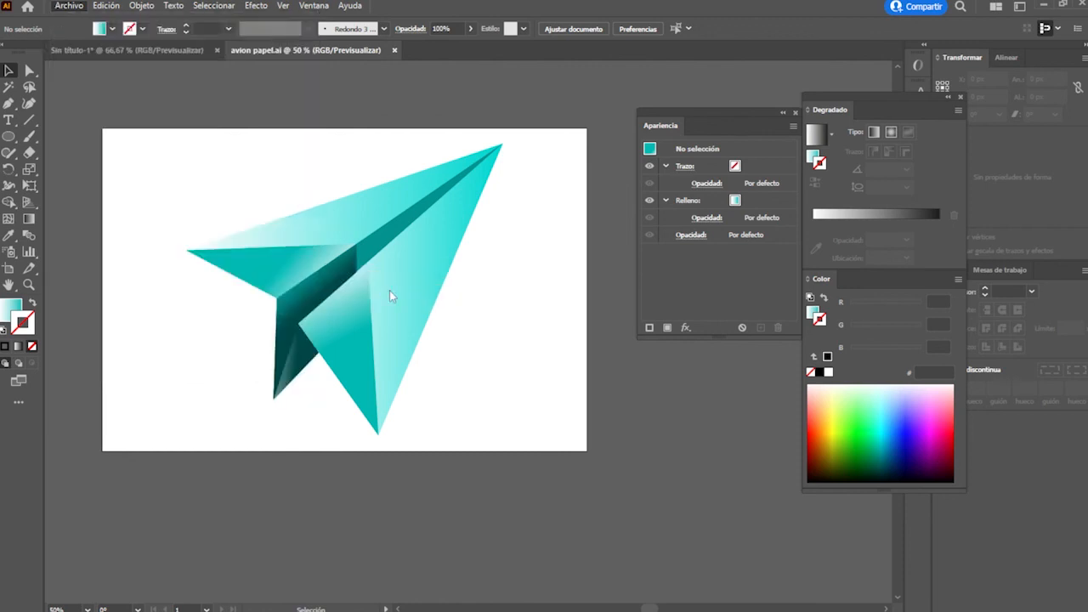
pyautogui.click(203, 439)
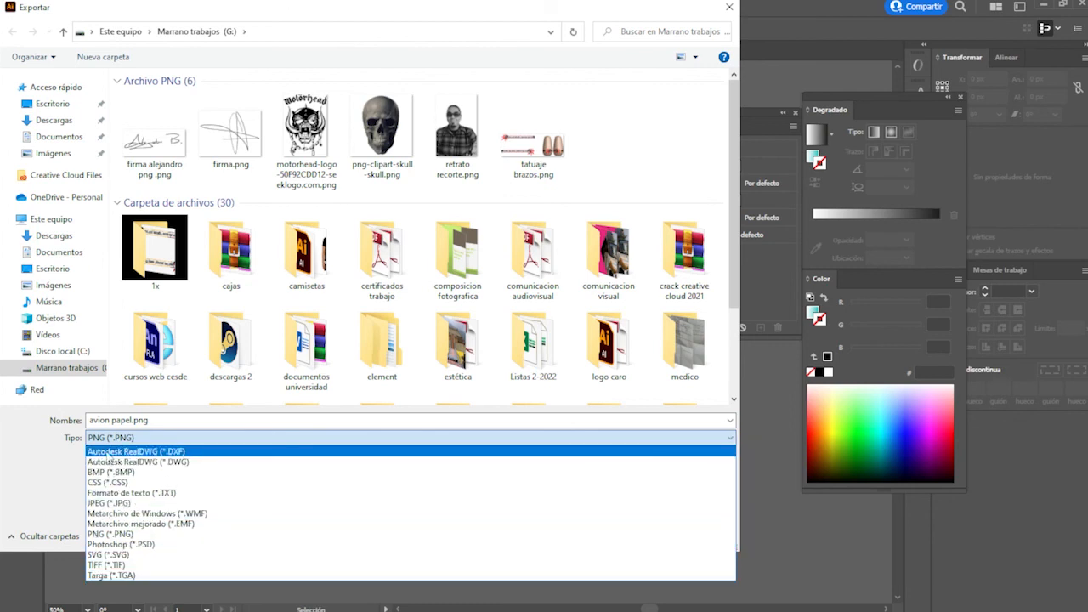
pyautogui.click(727, 7)
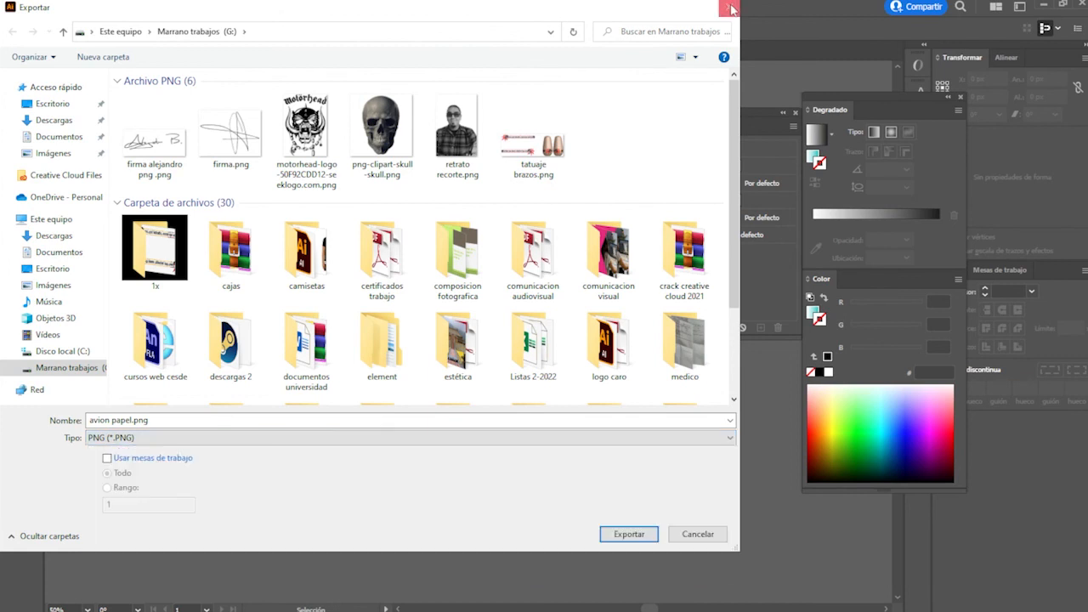
pyautogui.click(728, 7)
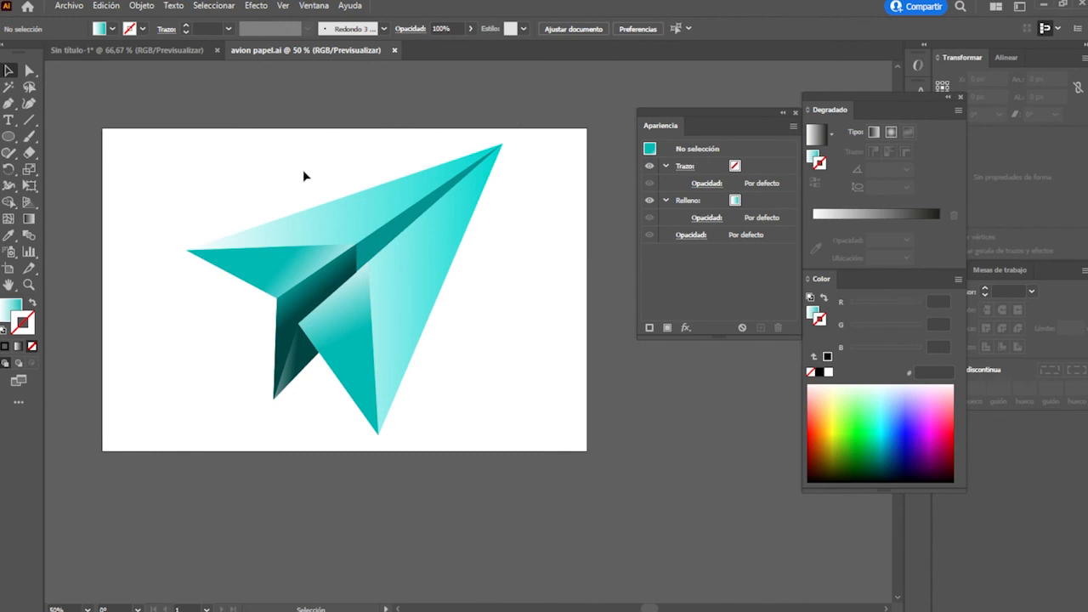
# Select all the paper plane's paths and set up Exportar selección with the Descargas folder as destination
pyautogui.moveTo(166, 110); pyautogui.dragTo(574, 492)
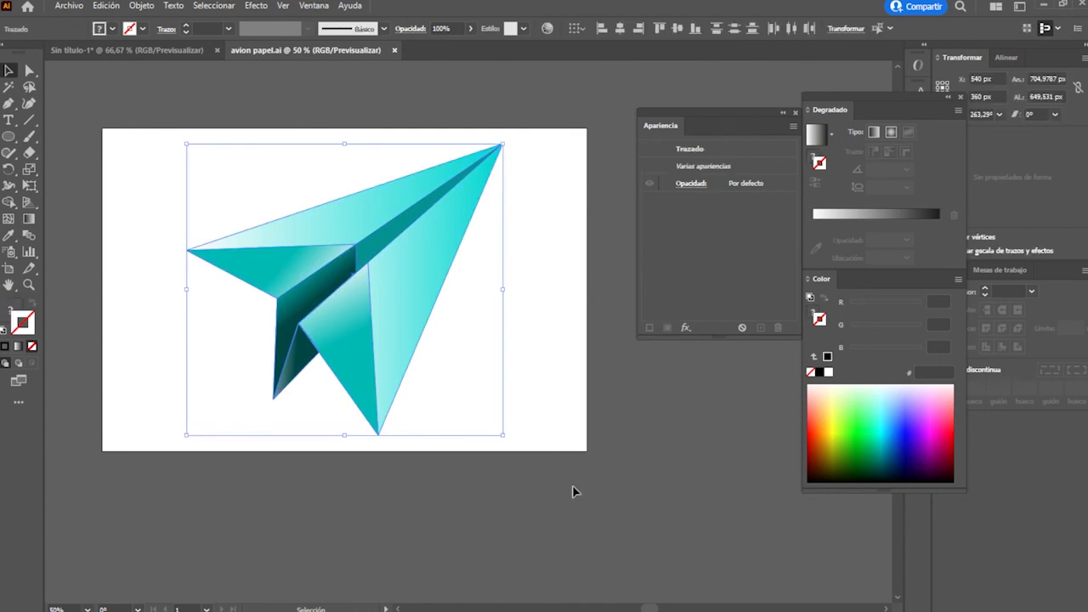
pyautogui.rightClick(286, 254)
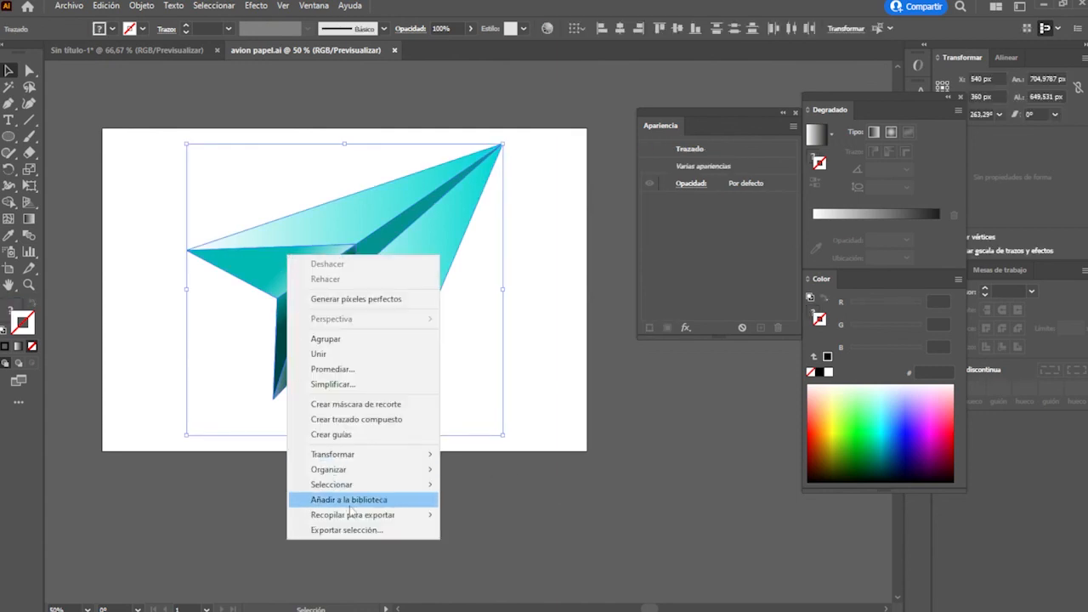
pyautogui.click(359, 530)
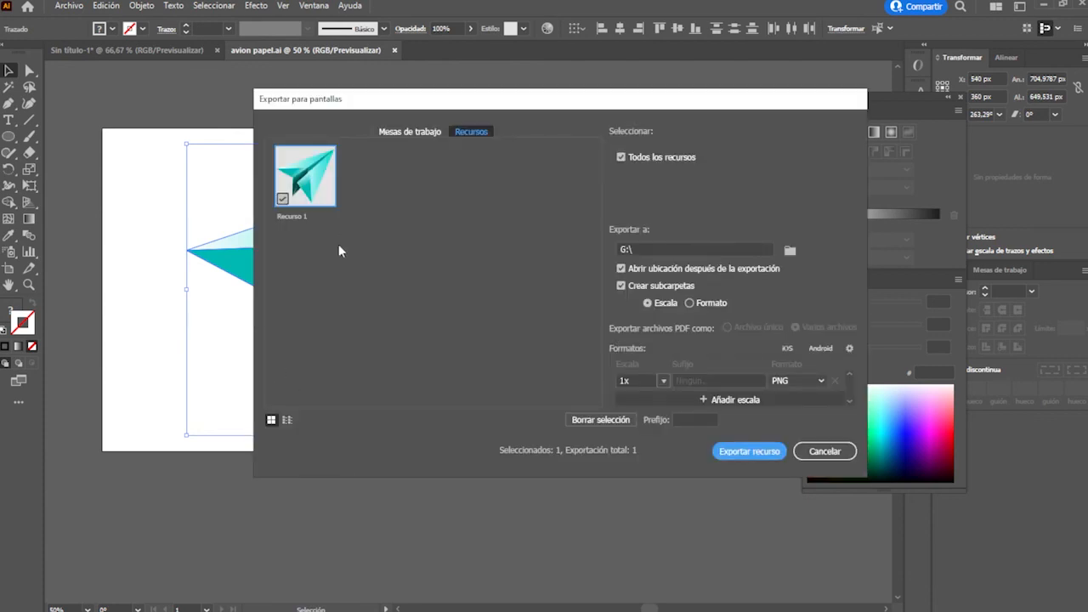
pyautogui.click(790, 252)
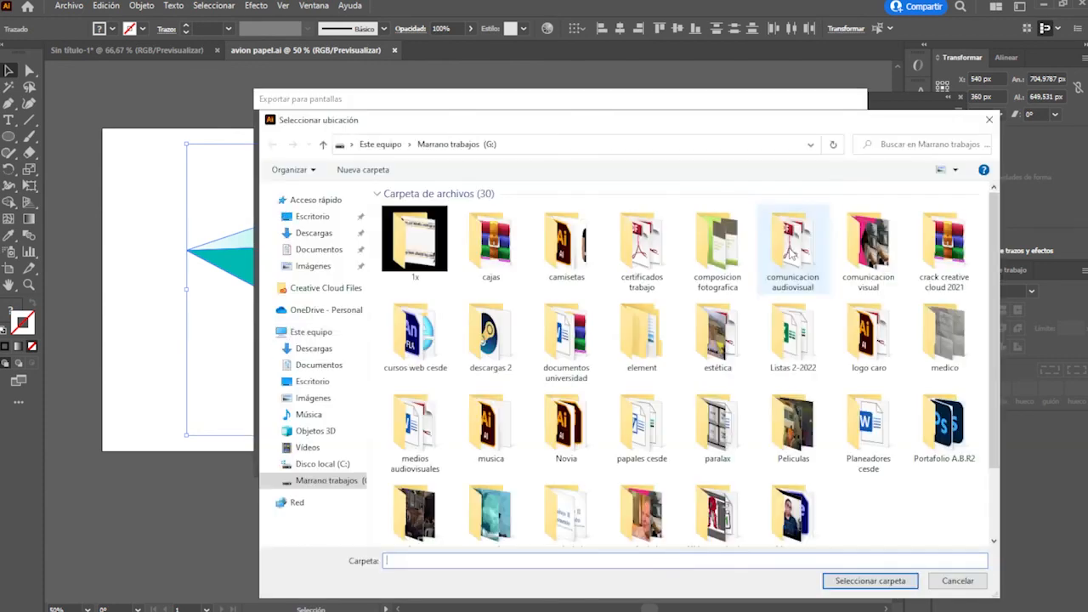
pyautogui.click(315, 223)
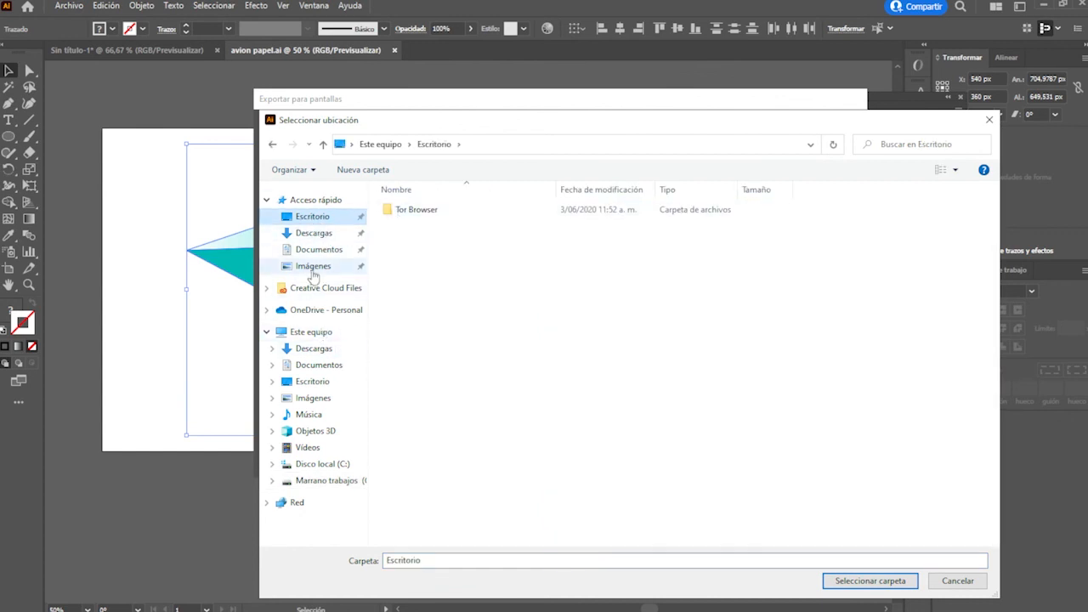
pyautogui.click(316, 235)
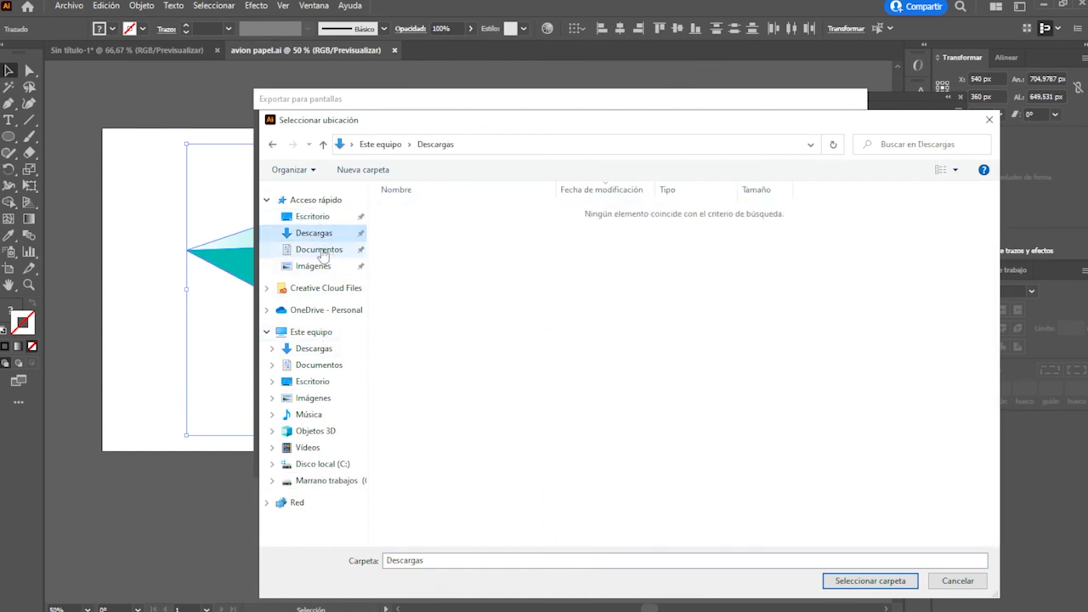
pyautogui.click(869, 583)
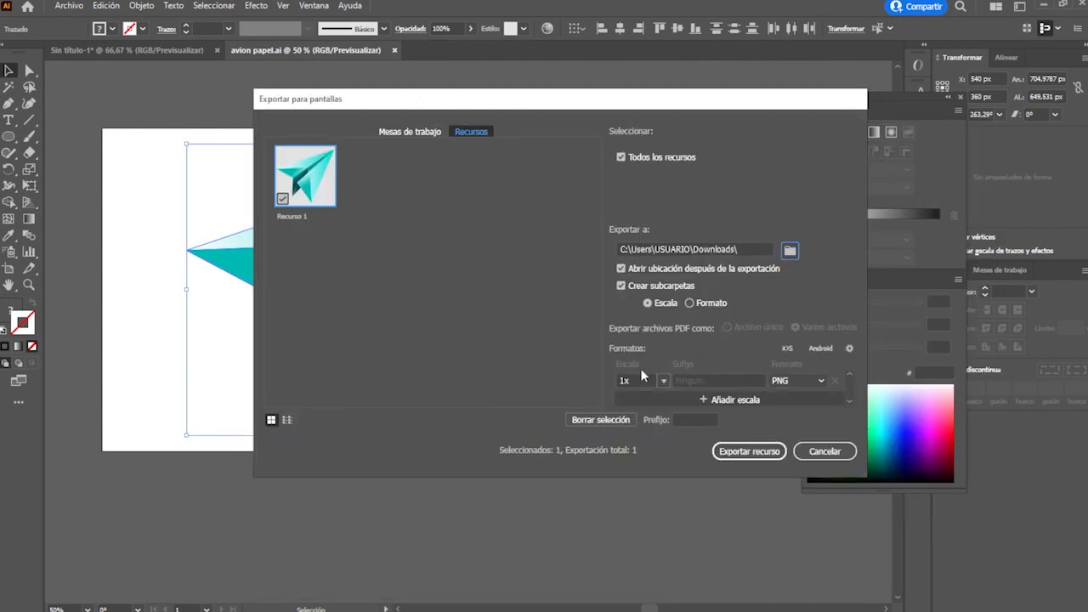
# Check the available formats, keep PNG at 1x scale, and export the plane asset
pyautogui.click(808, 381)
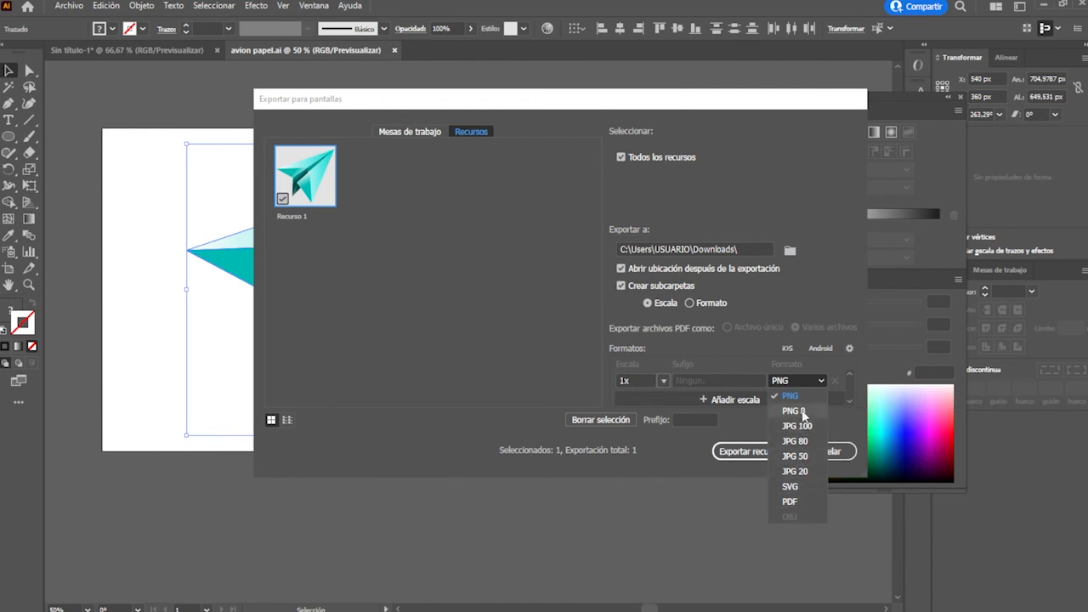
pyautogui.click(545, 333)
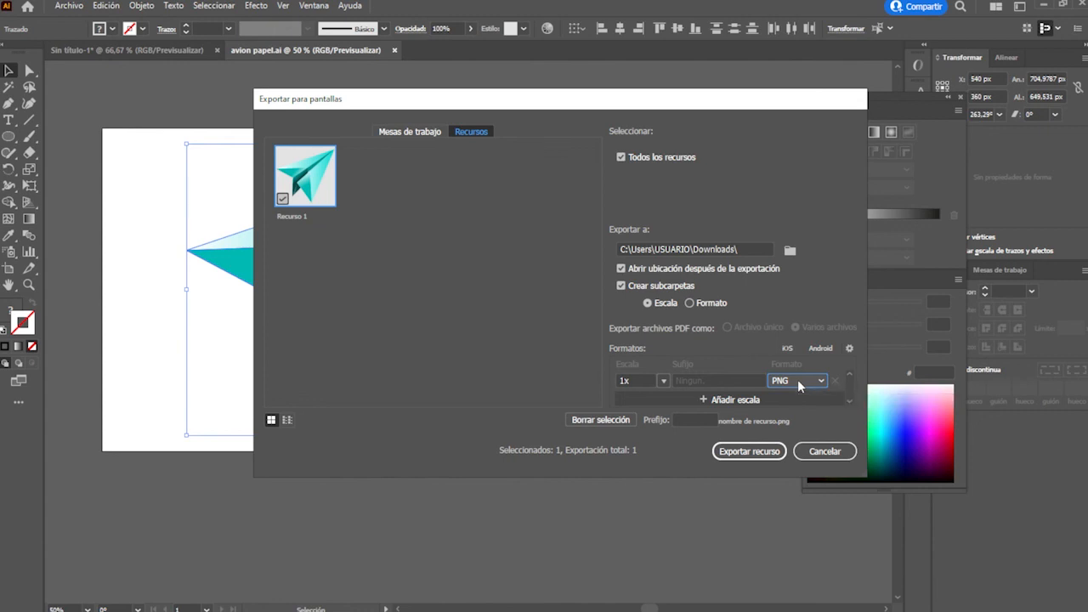
pyautogui.click(770, 455)
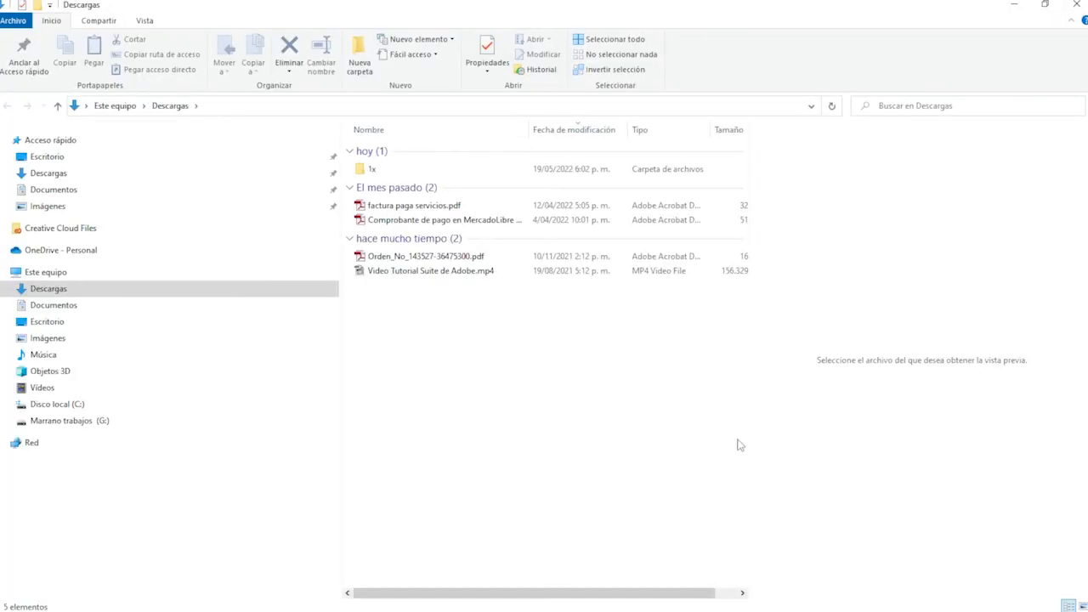
# Open Recurso 1.png from the exported 1x folder to check the image, and return to Illustrator
pyautogui.click(389, 169)
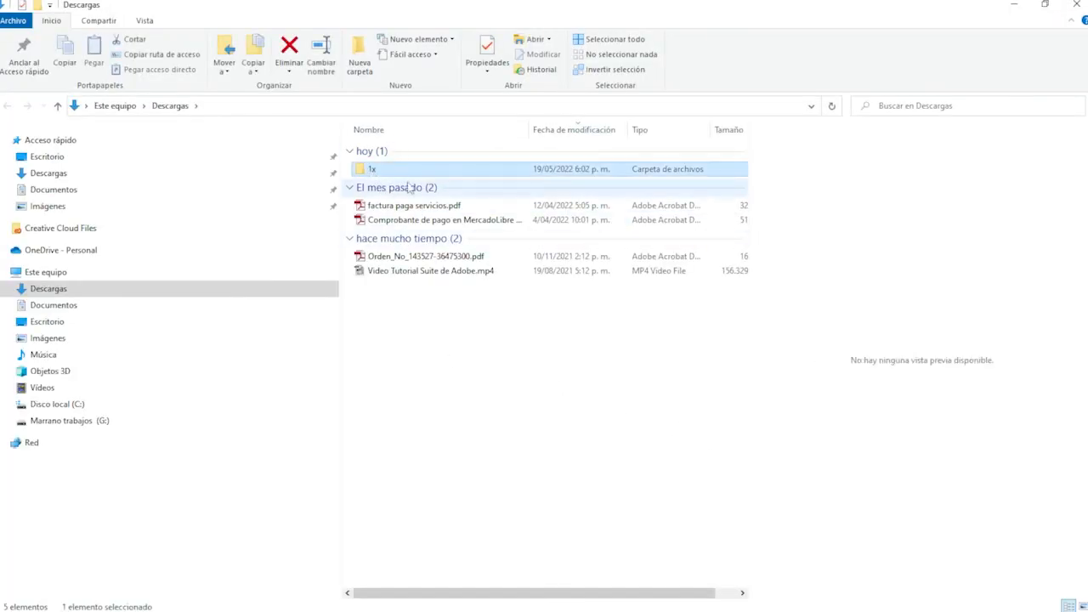
pyautogui.doubleClick(383, 169)
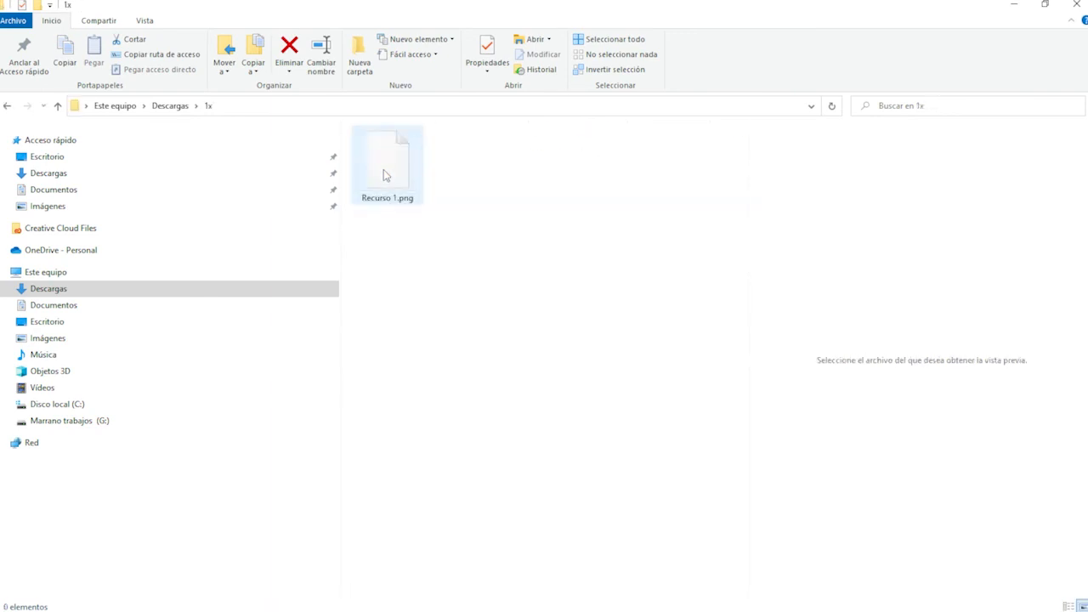
pyautogui.click(396, 181)
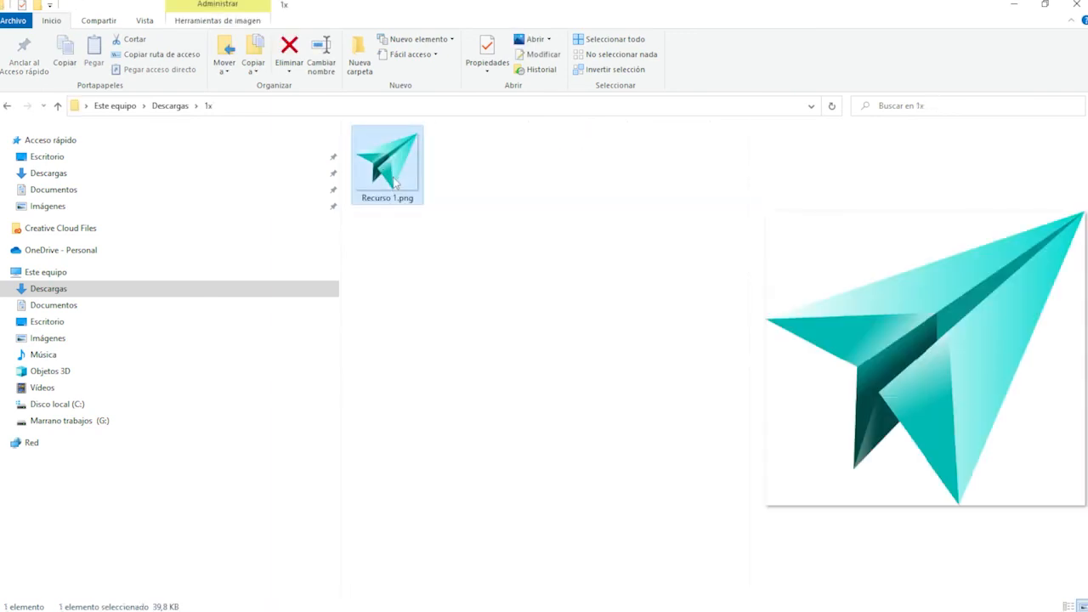
pyautogui.doubleClick(395, 181)
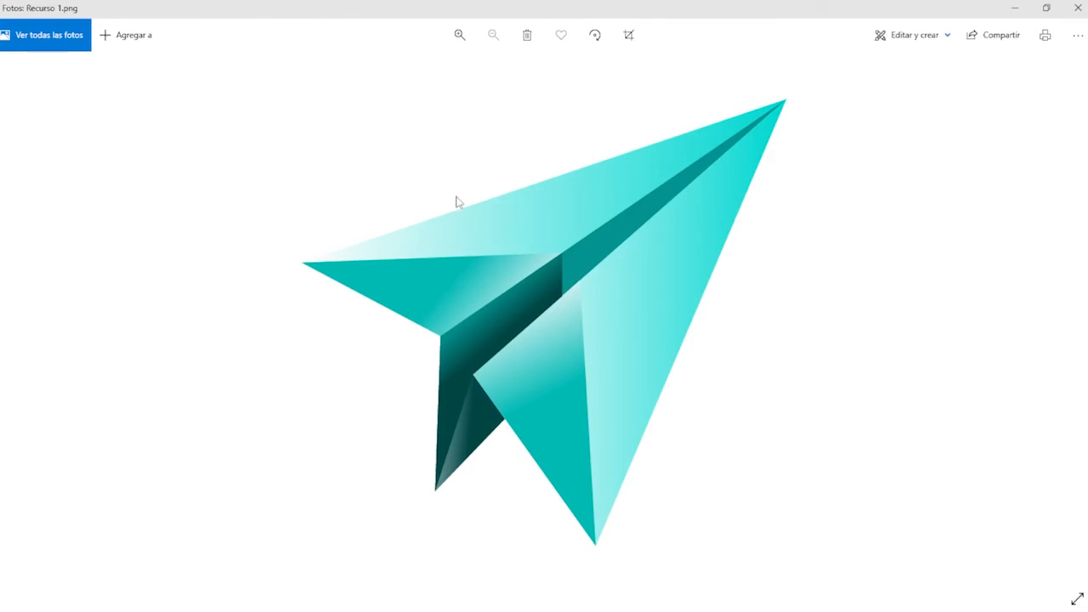
pyautogui.click(1076, 8)
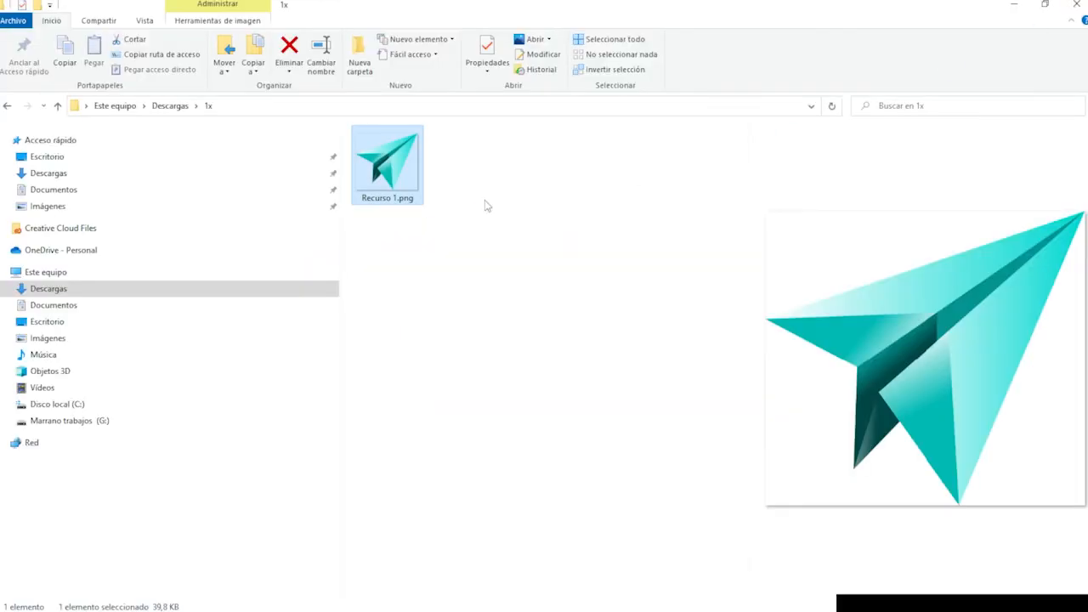
pyautogui.click(11, 110)
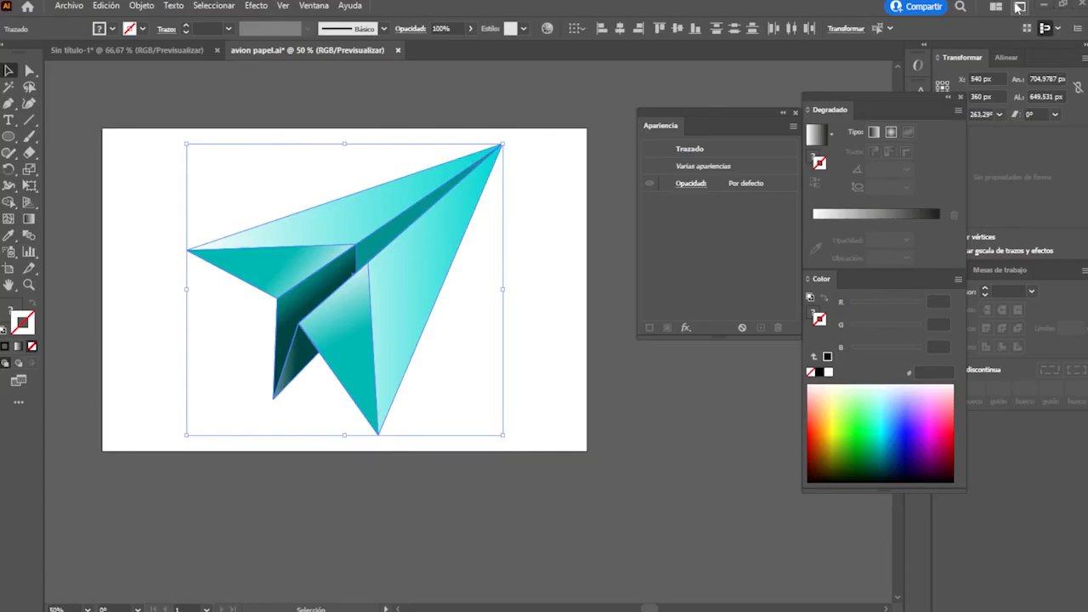
pyautogui.click(1014, 5)
# Save the paper plane document as an Adobe PDF named avion papel.pdf on the G: drive, opening its PDF options
pyautogui.click(69, 6)
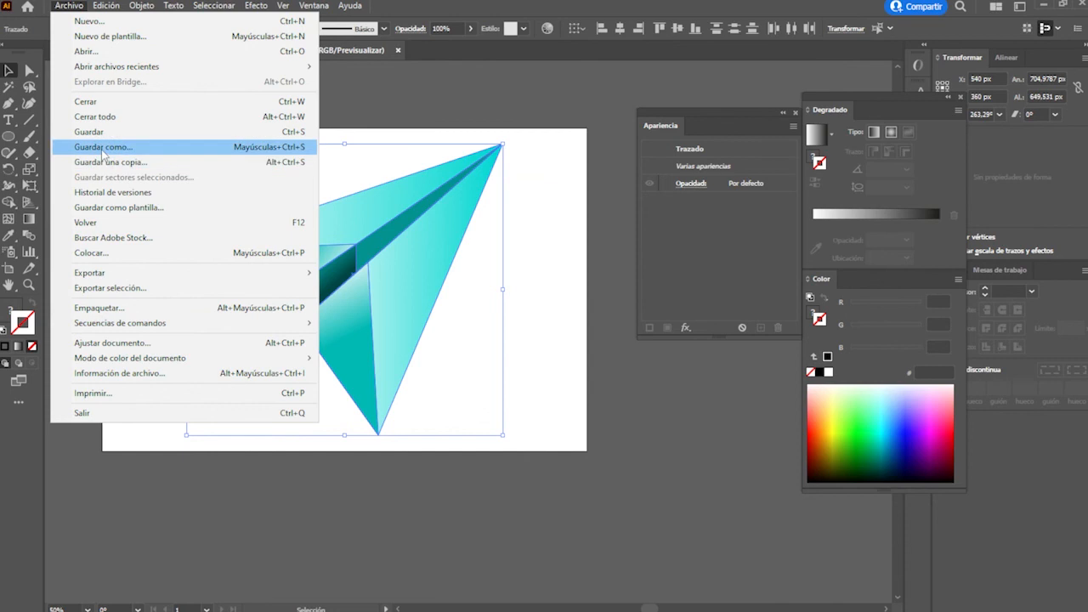
pyautogui.click(102, 147)
pyautogui.click(321, 439)
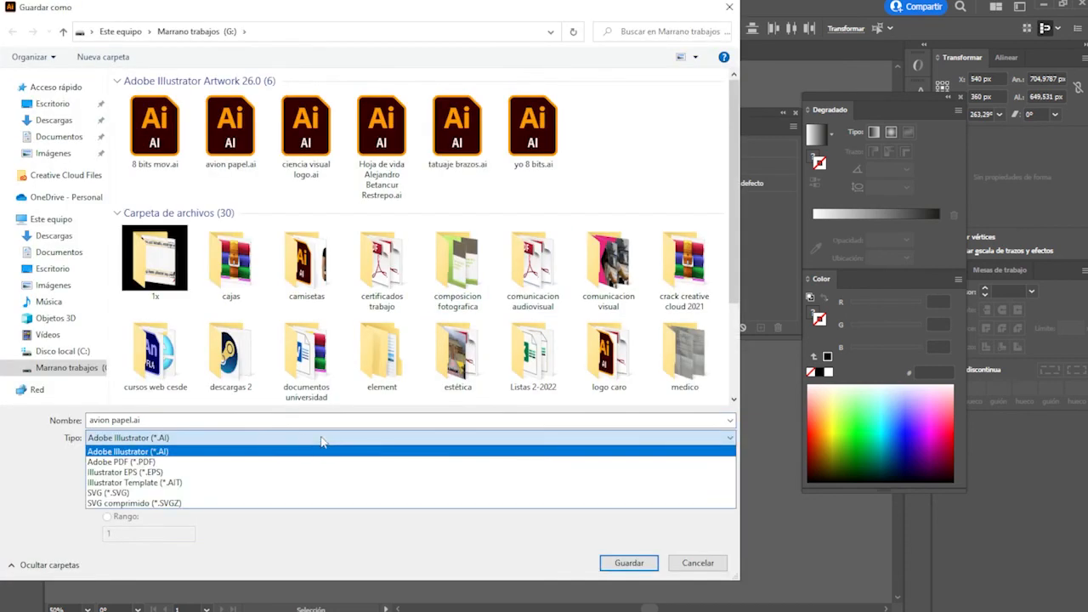
pyautogui.click(201, 464)
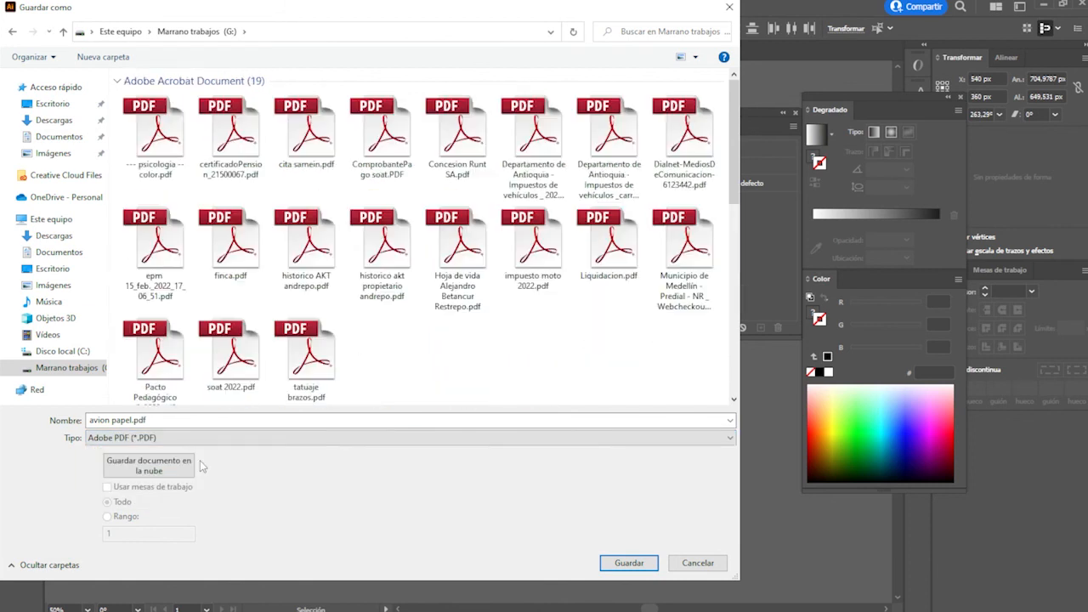
pyautogui.click(128, 421)
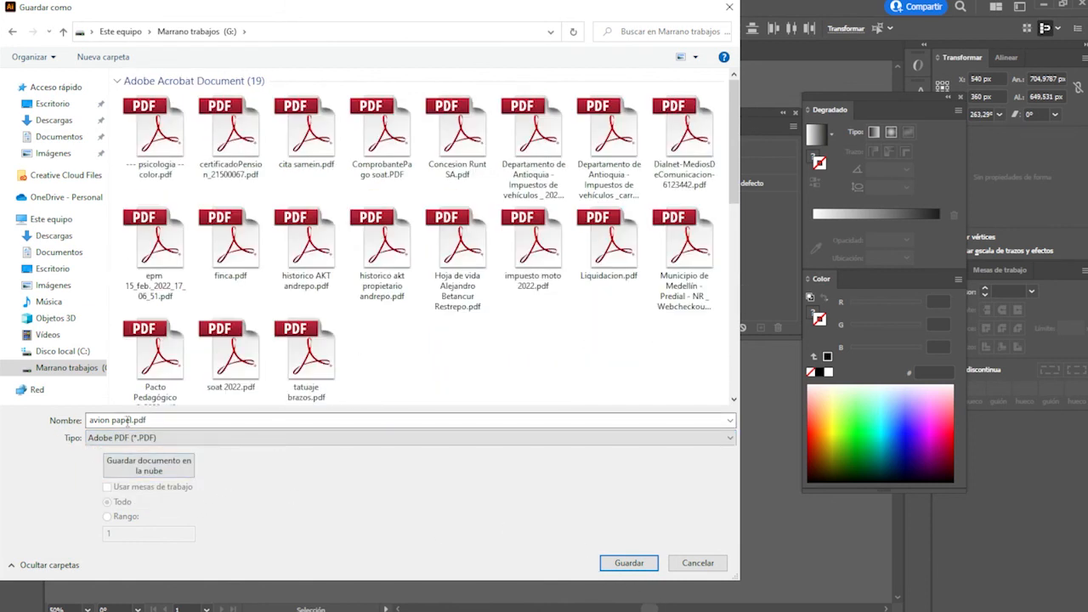
pyautogui.click(629, 563)
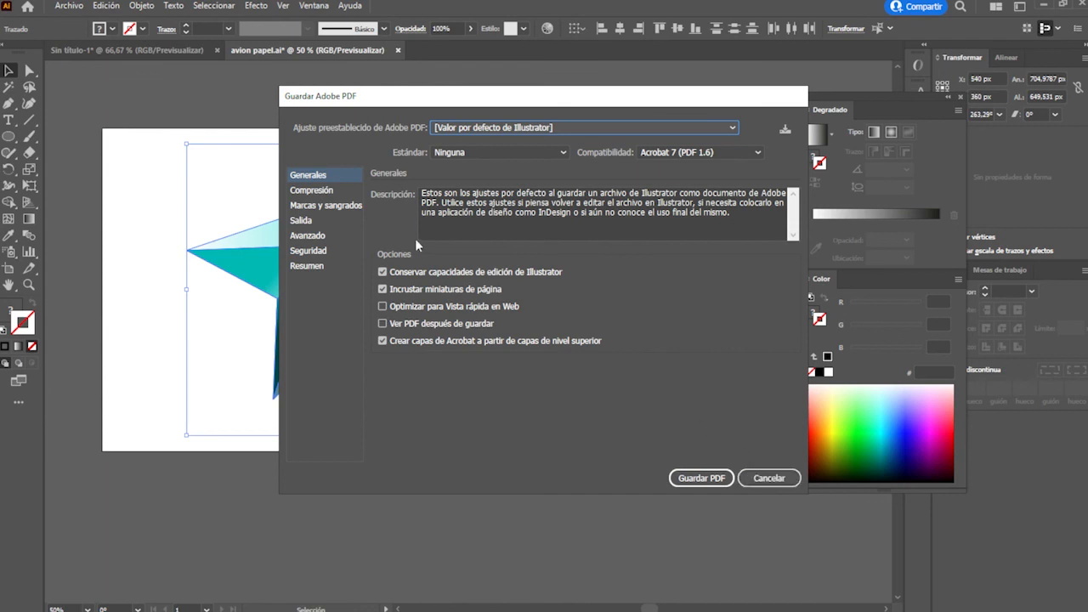
# Enable all printer's marks under Marcas y sangrados and save the PDF
pyautogui.click(313, 209)
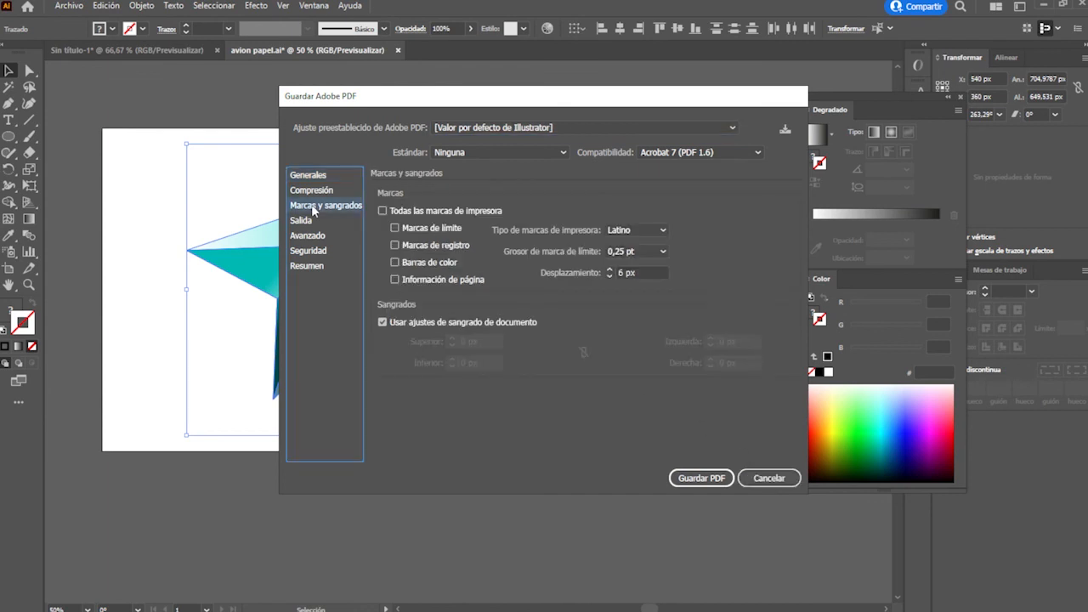
pyautogui.click(383, 211)
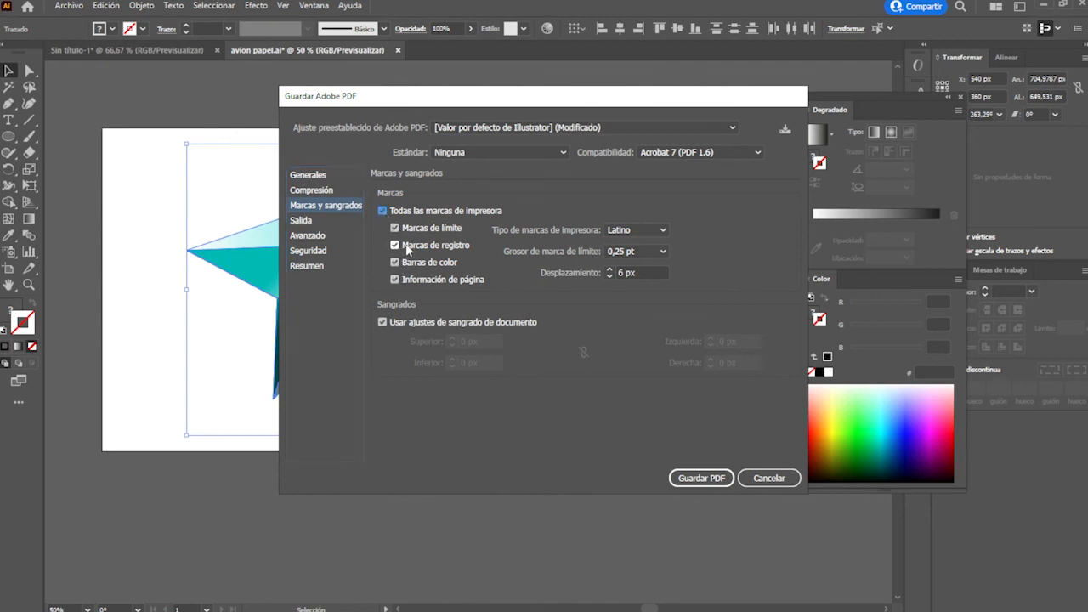
pyautogui.click(706, 479)
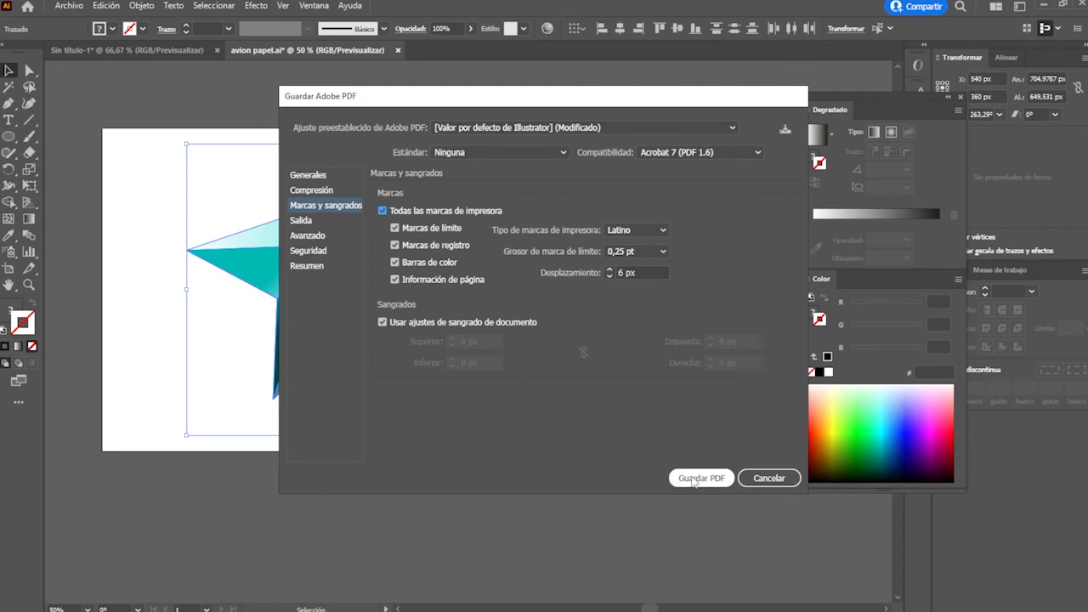
pyautogui.click(695, 479)
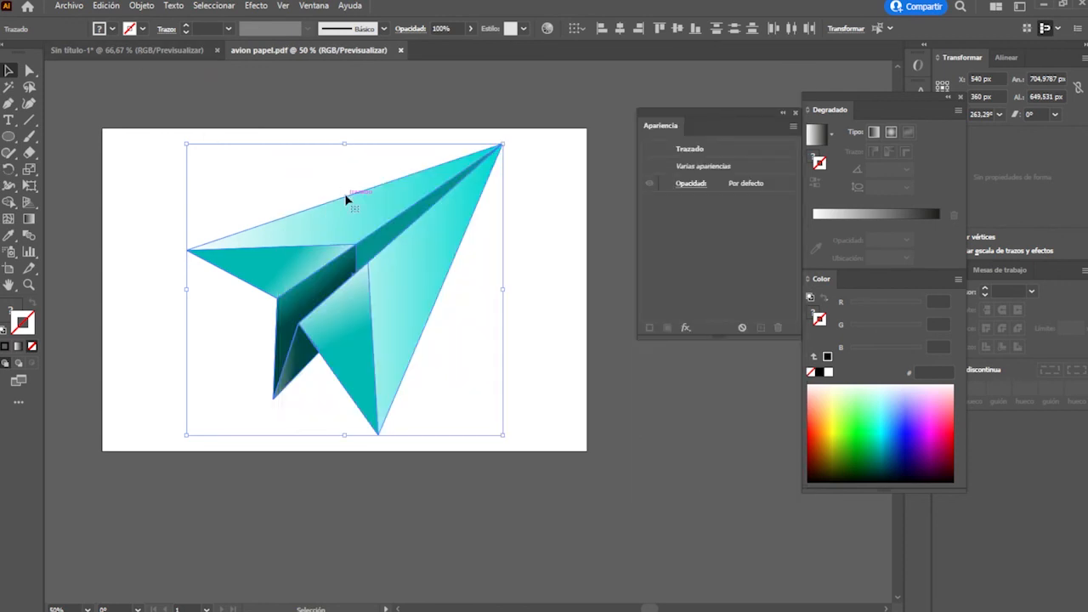
# Open avion papel.pdf from the G: drive in another document window to check the saved file
pyautogui.hotkey('ctrl', 'o')
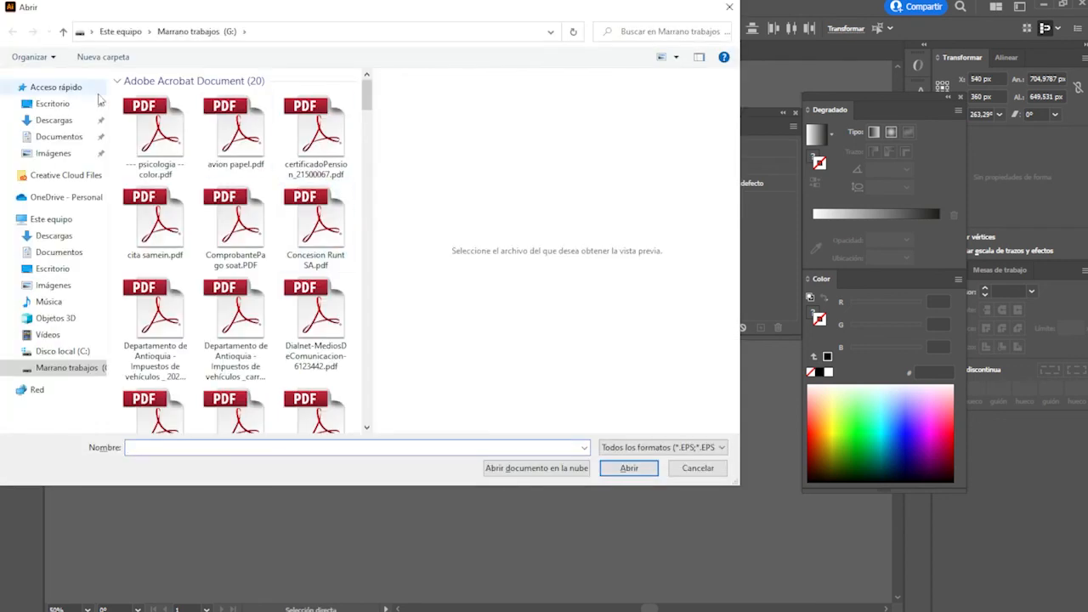
pyautogui.click(239, 128)
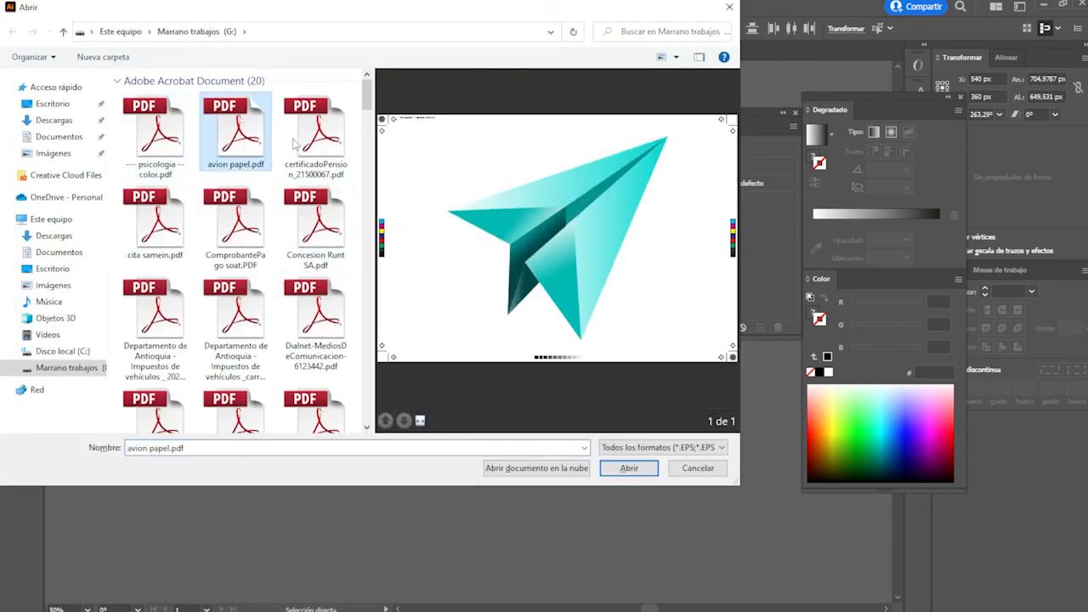
pyautogui.click(629, 468)
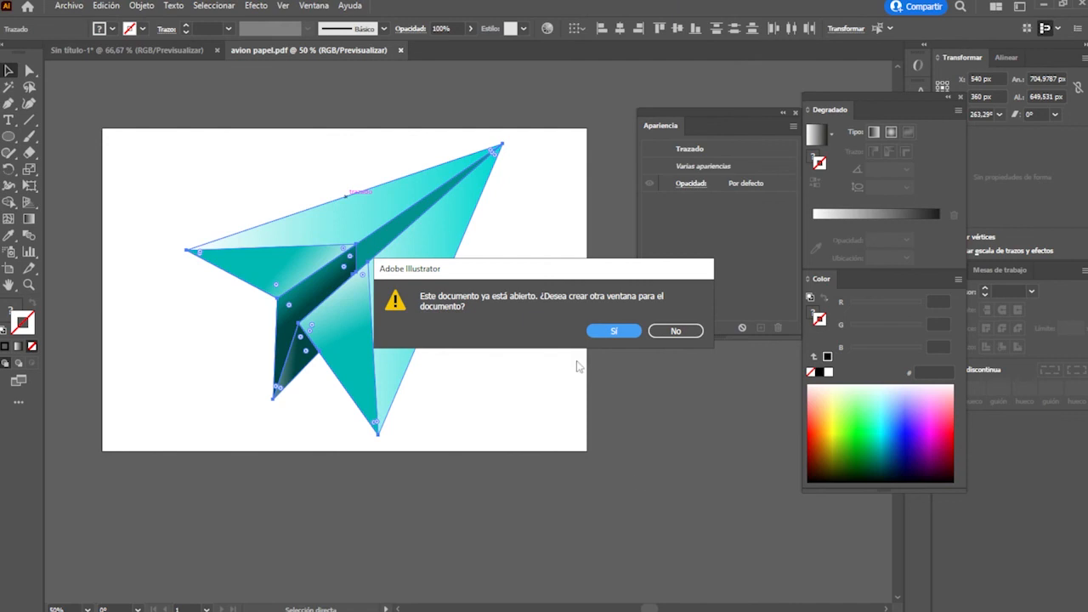
pyautogui.click(624, 332)
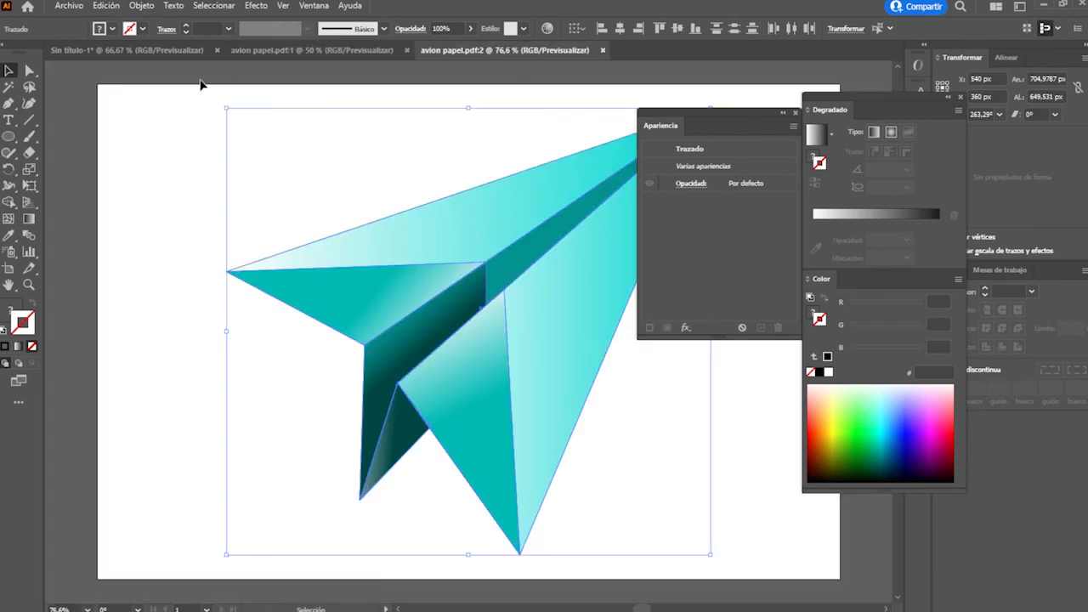
# Deselect the artwork and pull the plane's dark left wing piece and light upper wing piece away from the body to test editability
pyautogui.rightClick(477, 229)
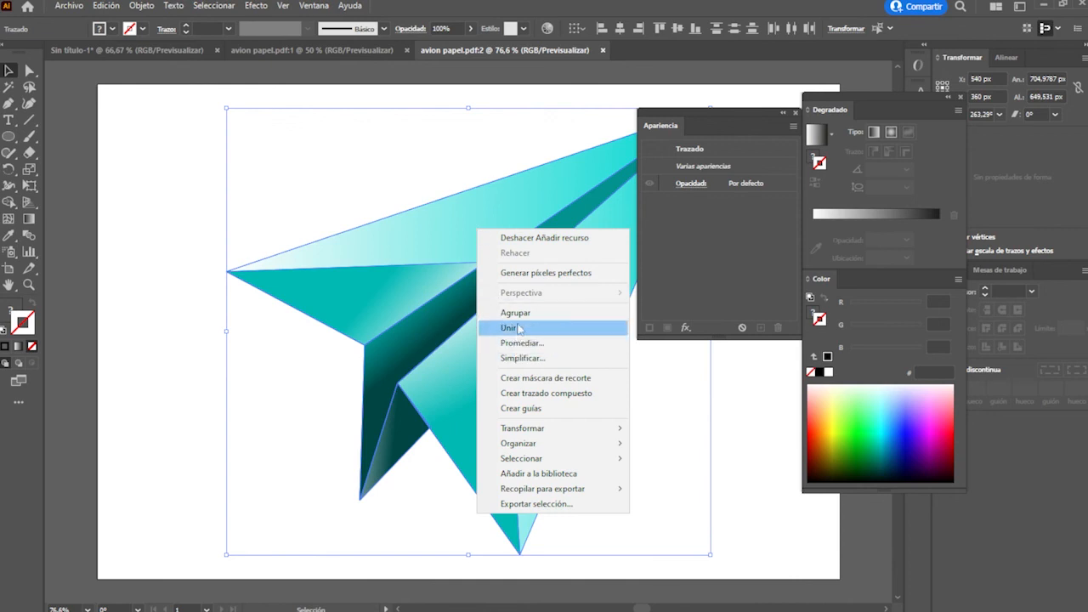
pyautogui.click(197, 353)
pyautogui.moveTo(303, 287); pyautogui.dragTo(175, 335)
pyautogui.moveTo(449, 255); pyautogui.dragTo(423, 207)
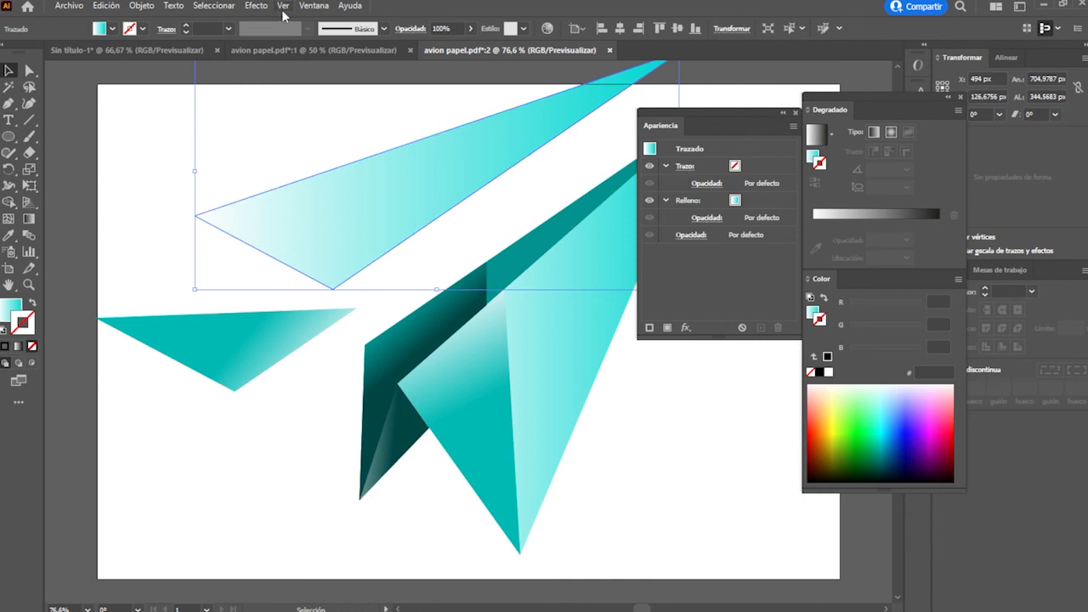
# Compare the moved wing pieces in both avion papel.pdf windows and close the second window
pyautogui.click(297, 53)
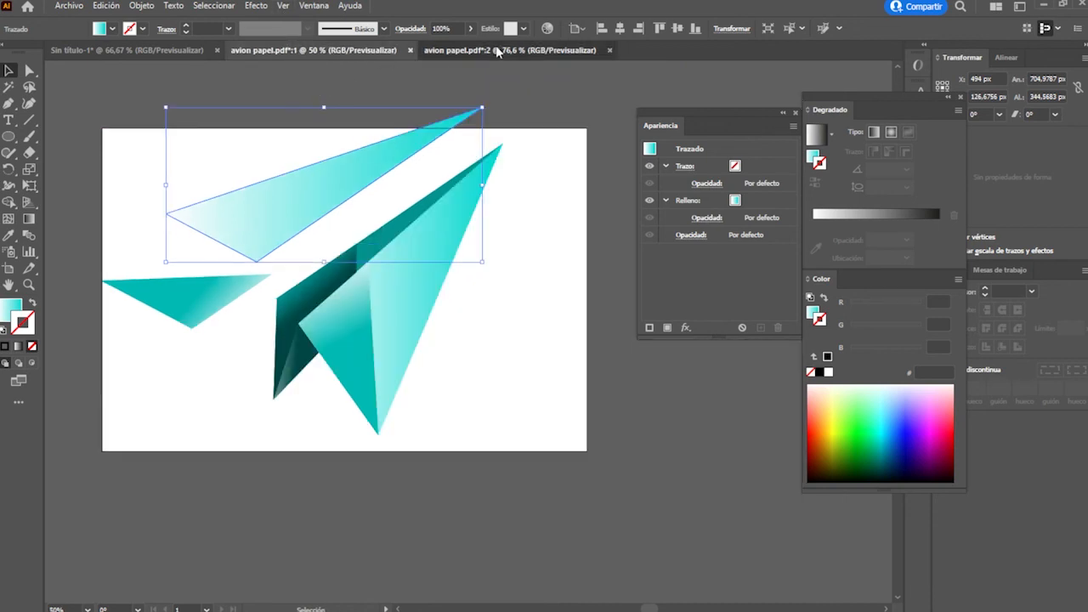
pyautogui.click(497, 51)
pyautogui.click(610, 50)
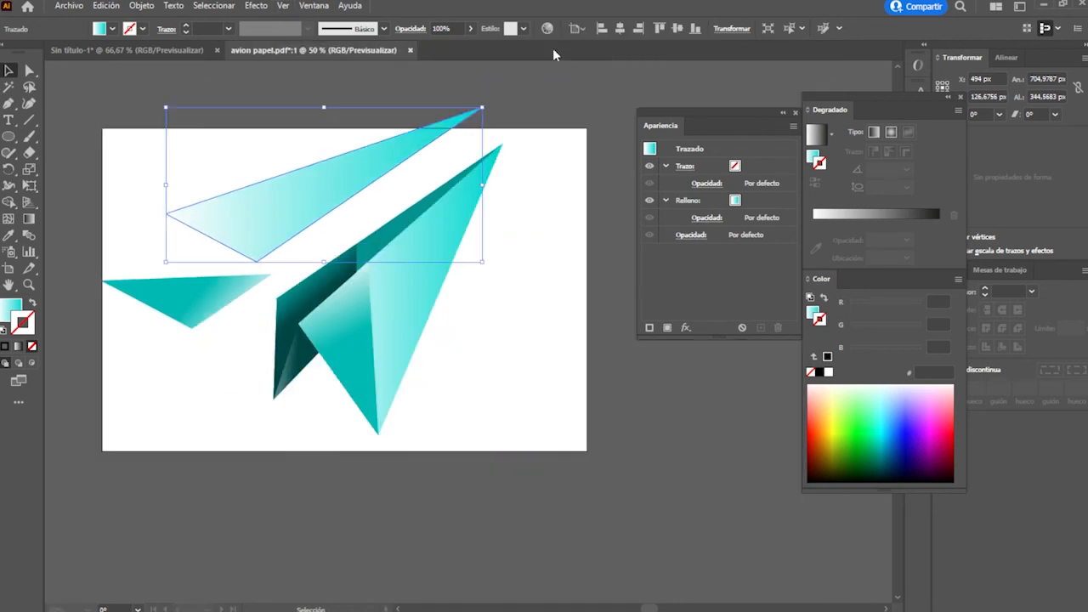
# Close avion papel.pdf without saving its changes, and cancel closing the Sin título-1 document
pyautogui.click(405, 51)
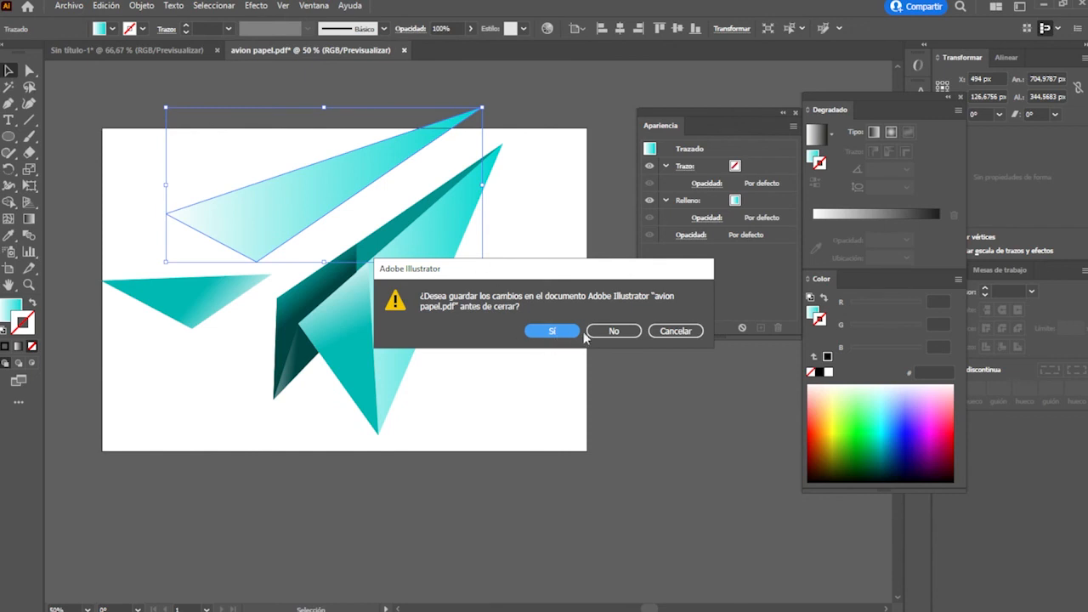
pyautogui.click(612, 332)
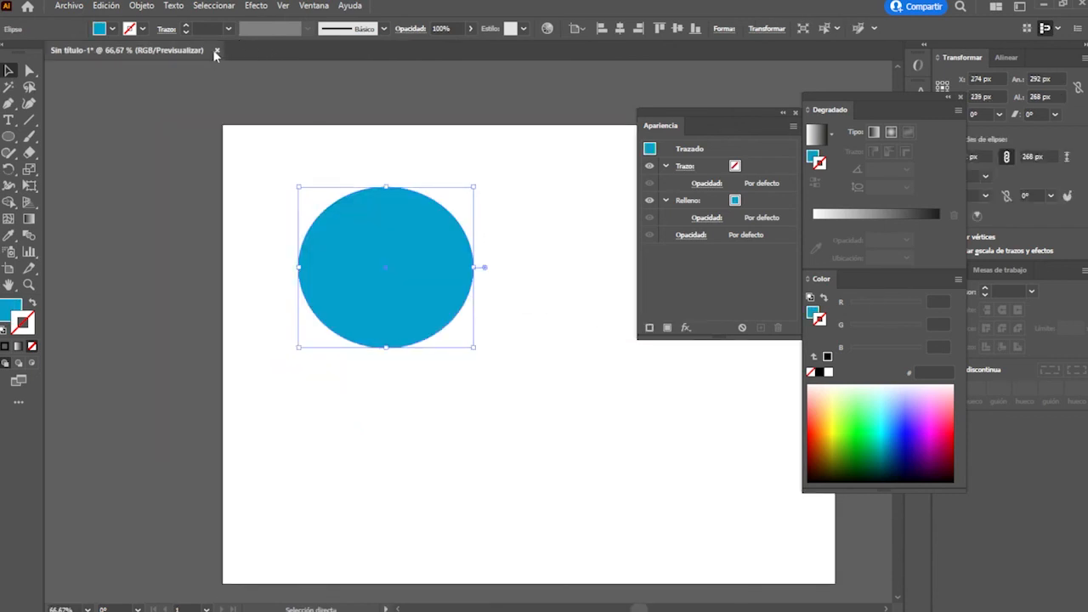
pyautogui.click(217, 51)
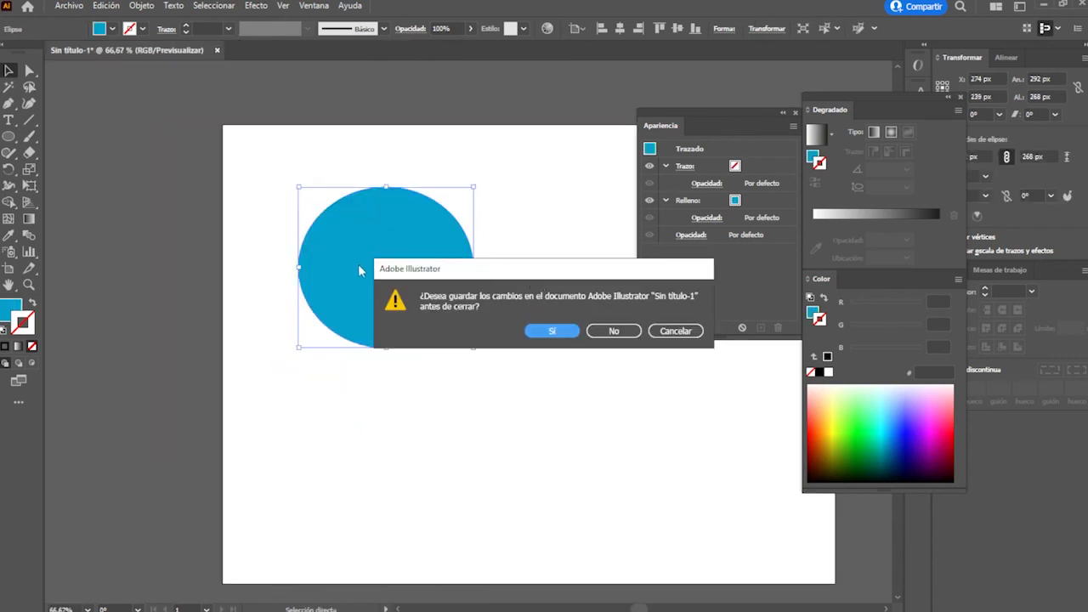
pyautogui.click(680, 333)
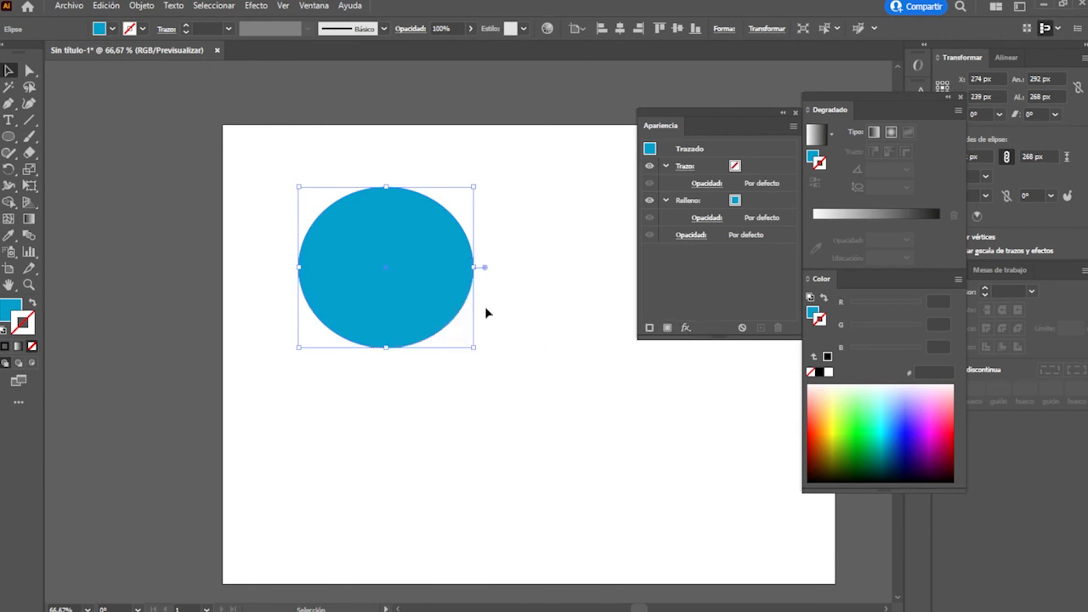